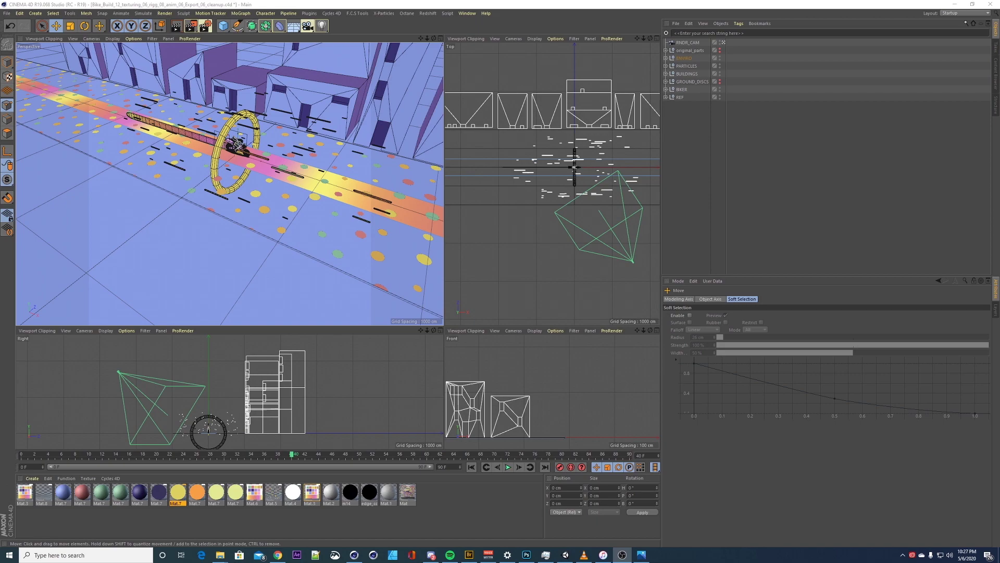
# Set the perspective view's display mode to Quick Shading and frame the motorcycle and rider up close
pyautogui.scroll(10, 258, 208)
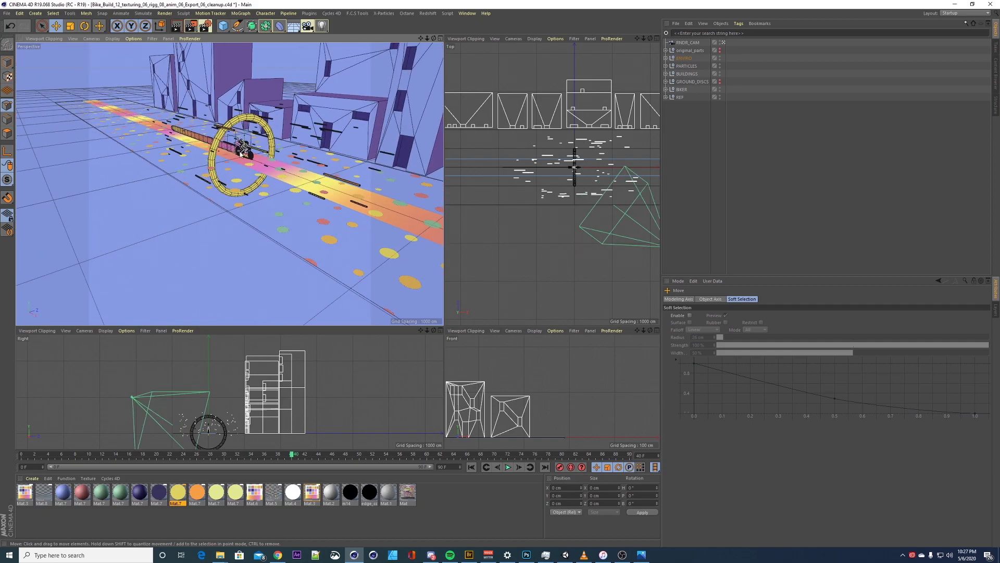
pyautogui.scroll(10, 332, 150)
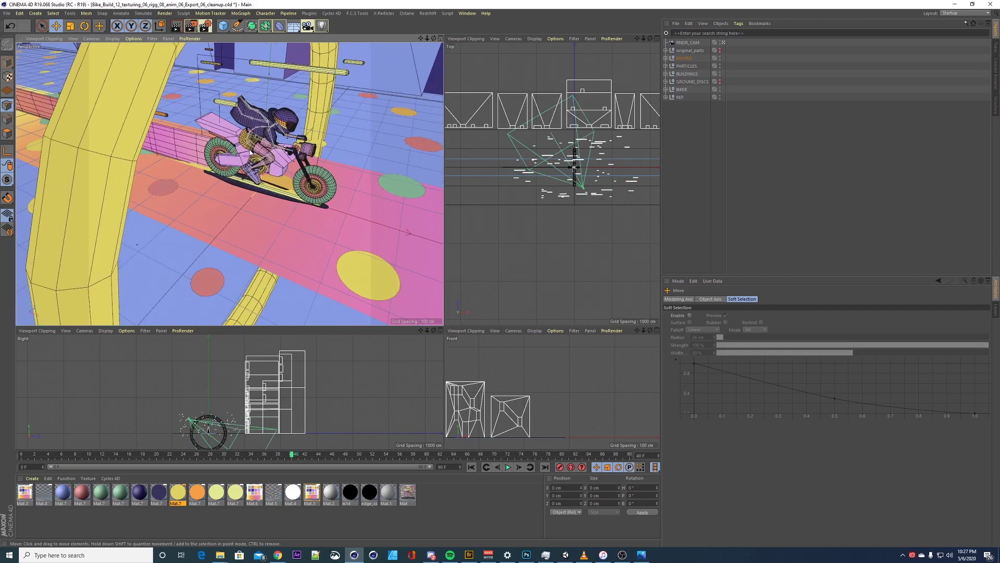
pyautogui.scroll(-5, 258, 191)
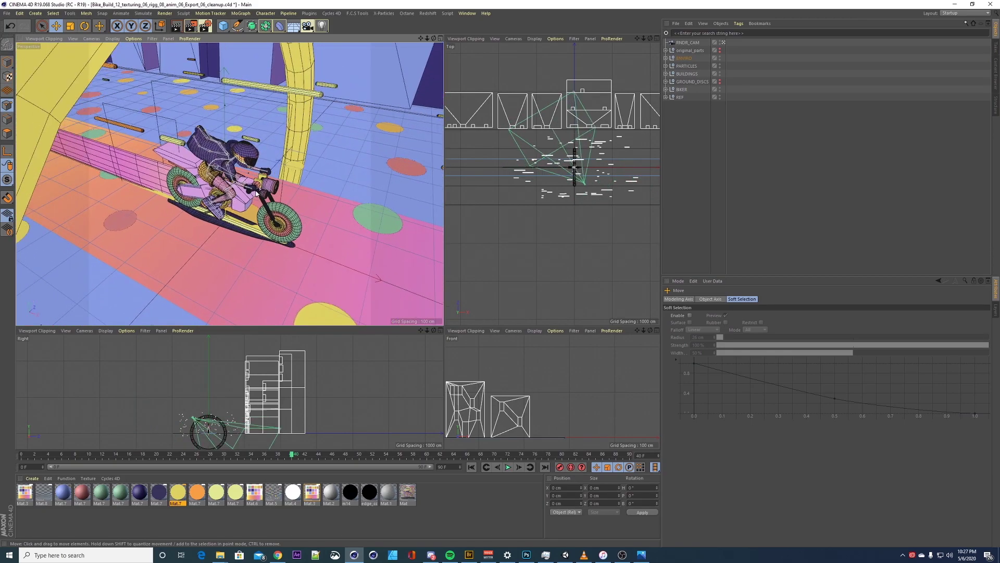
pyautogui.click(112, 40)
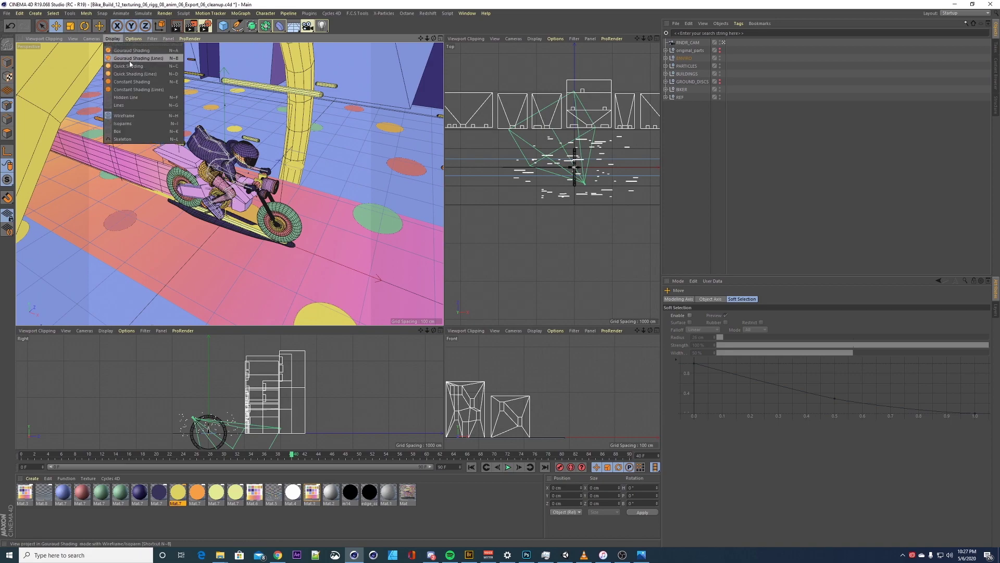
pyautogui.click(129, 67)
pyautogui.scroll(8, 196, 181)
pyautogui.moveTo(240, 169)
pyautogui.keyDown('alt'); pyautogui.mouseDown()
pyautogui.moveTo(323, 172)
pyautogui.moveTo(250, 167)
pyautogui.mouseUp(); pyautogui.keyUp('alt')
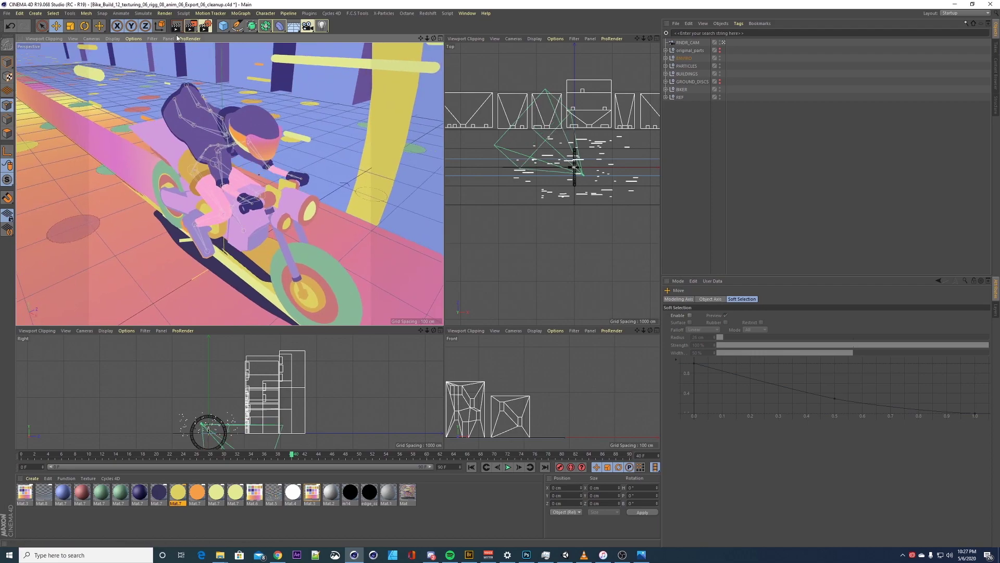
# Hide the joints in the perspective view so the rider's skeleton is not drawn
pyautogui.click(152, 39)
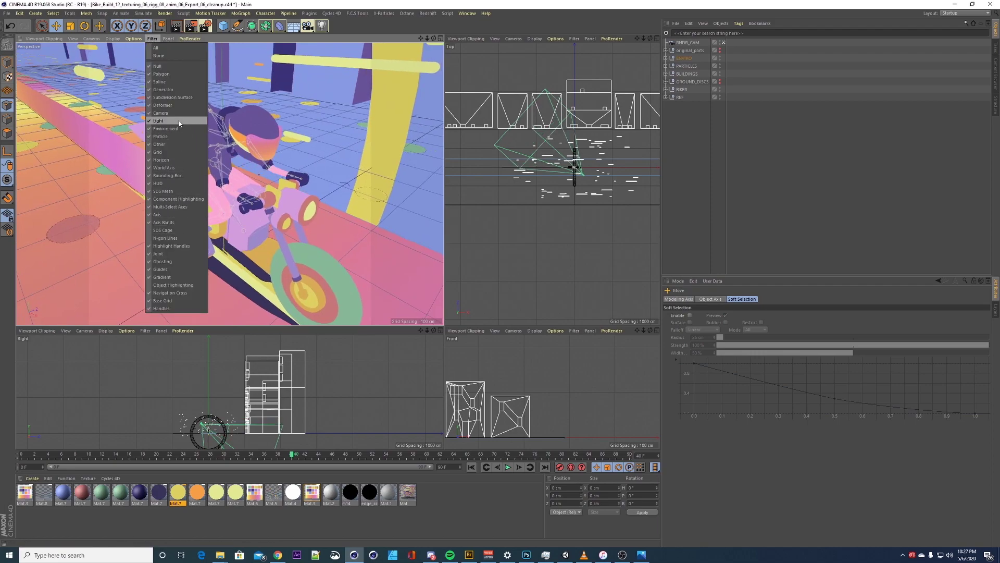
pyautogui.click(168, 256)
pyautogui.moveTo(218, 193)
pyautogui.keyDown('alt'); pyautogui.mouseDown()
pyautogui.moveTo(247, 165)
pyautogui.moveTo(219, 138)
pyautogui.moveTo(246, 170)
pyautogui.moveTo(251, 198)
pyautogui.moveTo(254, 173)
pyautogui.moveTo(255, 188)
pyautogui.moveTo(202, 165)
pyautogui.moveTo(230, 174)
pyautogui.moveTo(230, 204)
pyautogui.moveTo(230, 167)
pyautogui.moveTo(227, 206)
pyautogui.mouseUp(); pyautogui.keyUp('alt')
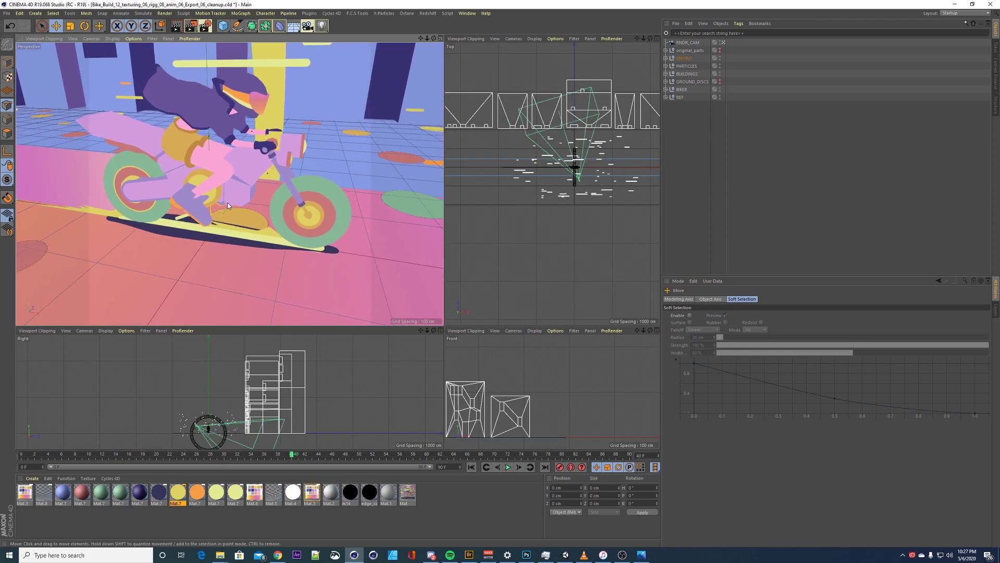
# Inspect the yellow Mat.7 material's luminance settings and the texture tag on the headlight object in the biker hierarchy
pyautogui.click(181, 491)
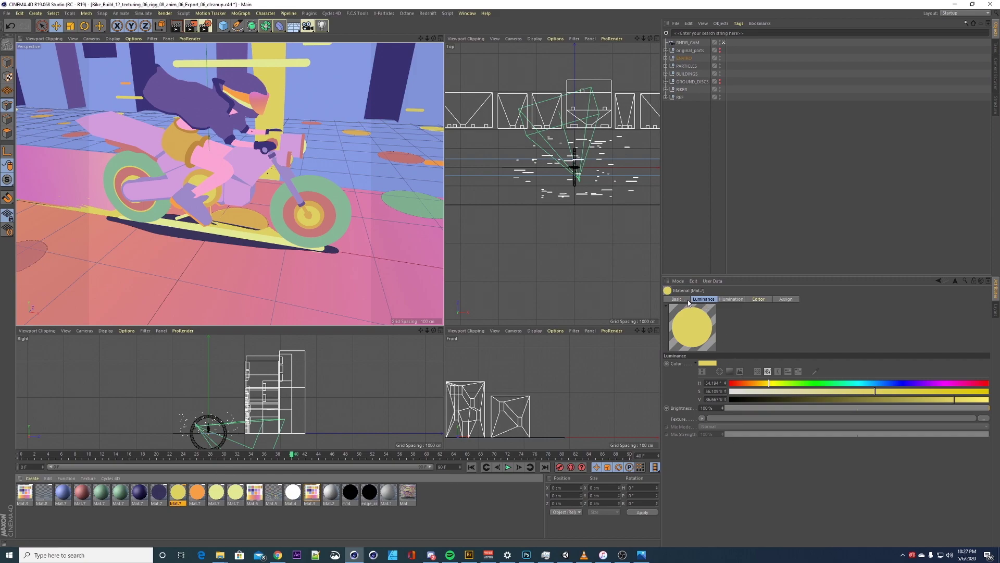
pyautogui.keyDown('alt'); pyautogui.moveTo(273, 188); pyautogui.dragTo(223, 130); pyautogui.keyUp('alt')
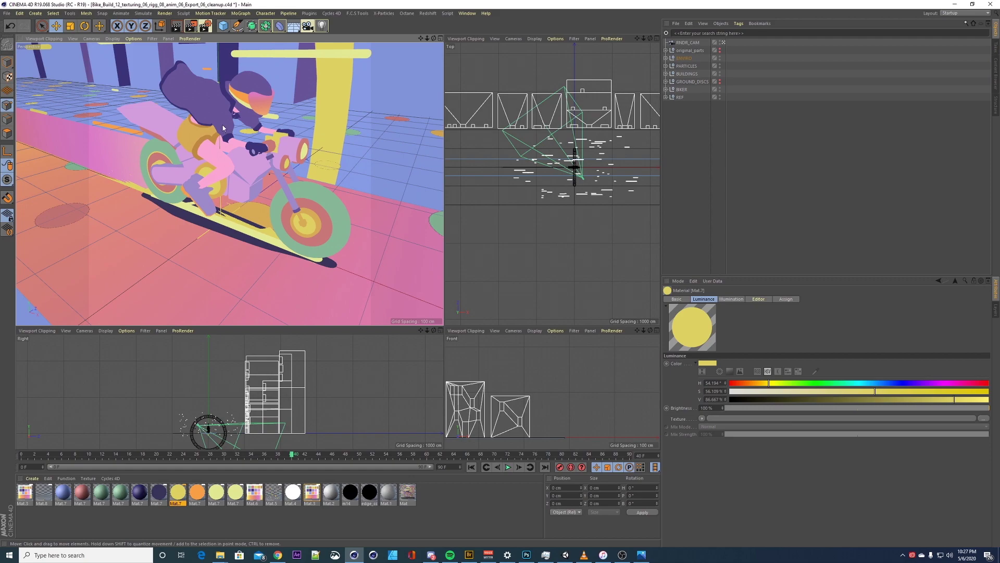
pyautogui.click(666, 90)
pyautogui.click(671, 120)
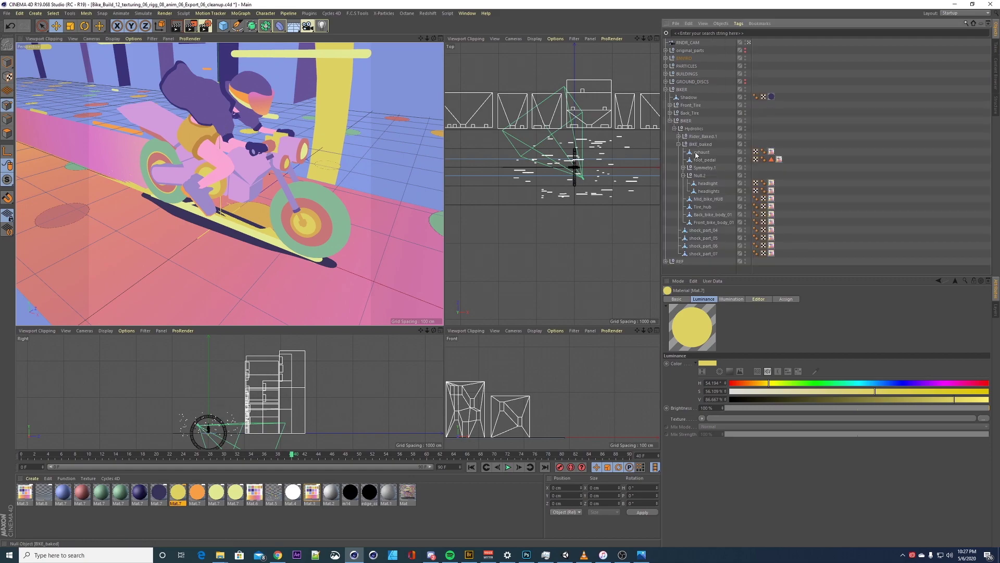
pyautogui.click(772, 183)
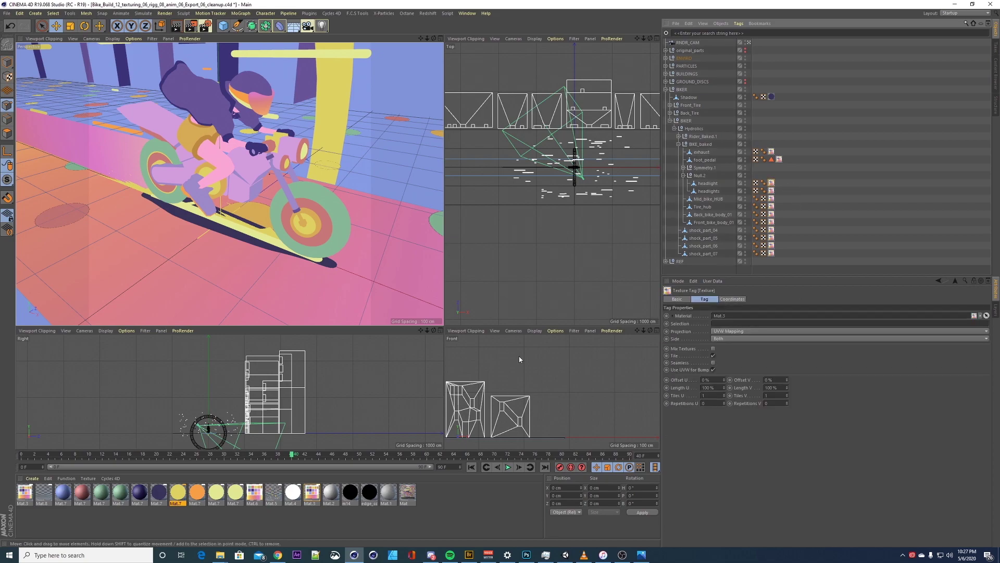
# Switch to Photos to compare ColorPalette_01.jpg with the bike, then return to Cinema 4D
pyautogui.click(644, 555)
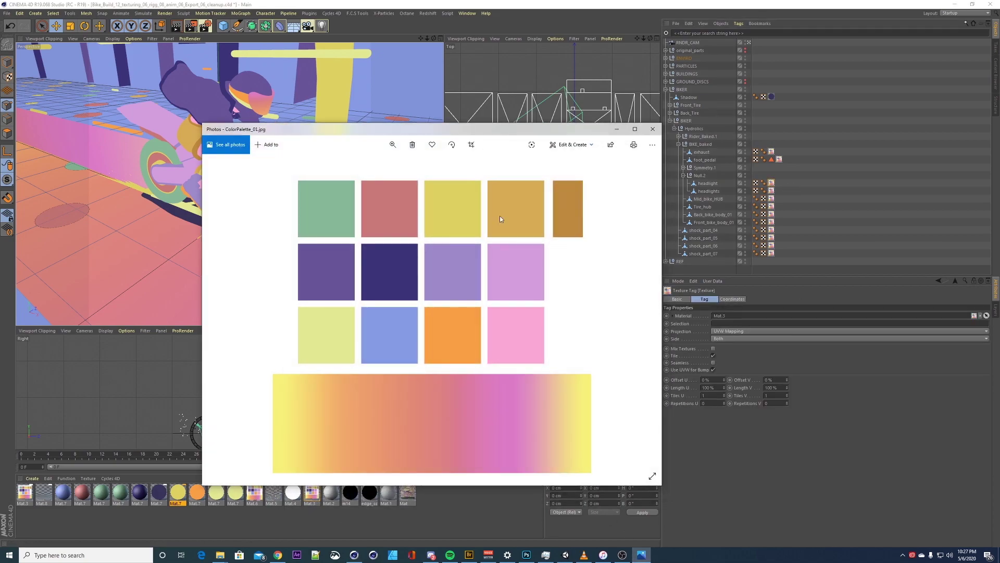
pyautogui.moveTo(383, 127); pyautogui.dragTo(586, 65)
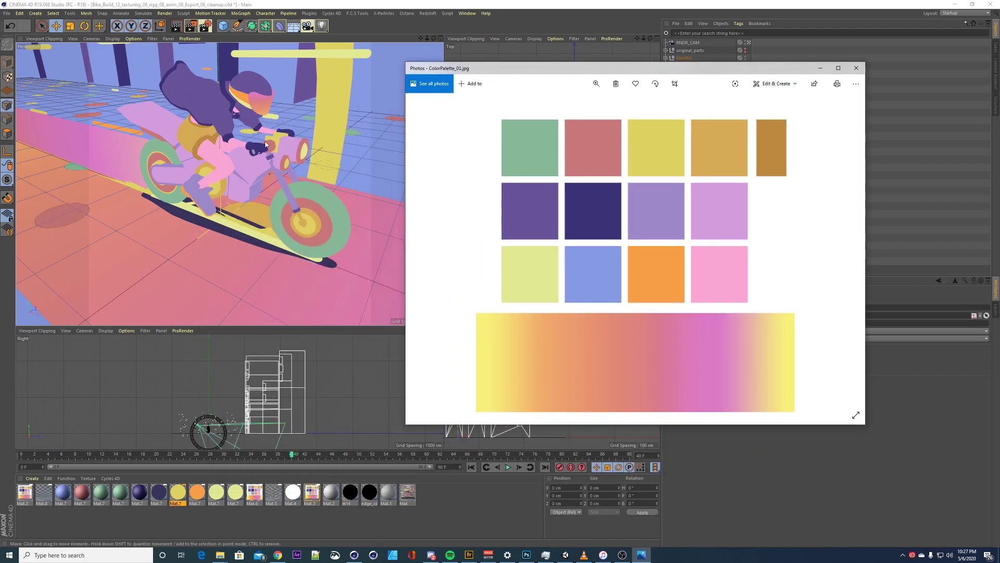
pyautogui.keyDown('alt'); pyautogui.moveTo(240, 147); pyautogui.dragTo(219, 128); pyautogui.keyUp('alt')
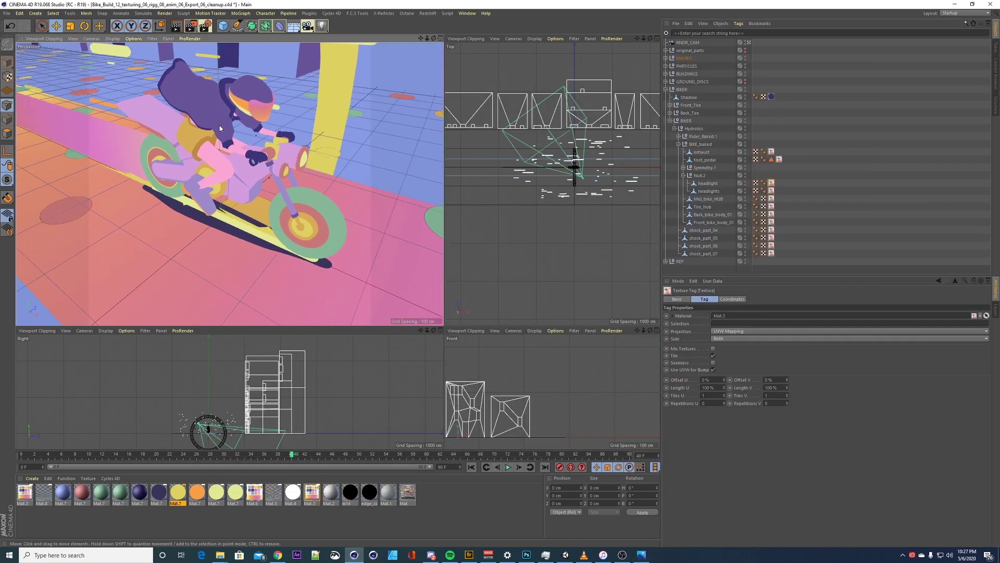
# Inspect shock_part_04's UVs over the ColorPalette_01 texture using the BP - UV Edit layout
pyautogui.click(691, 232)
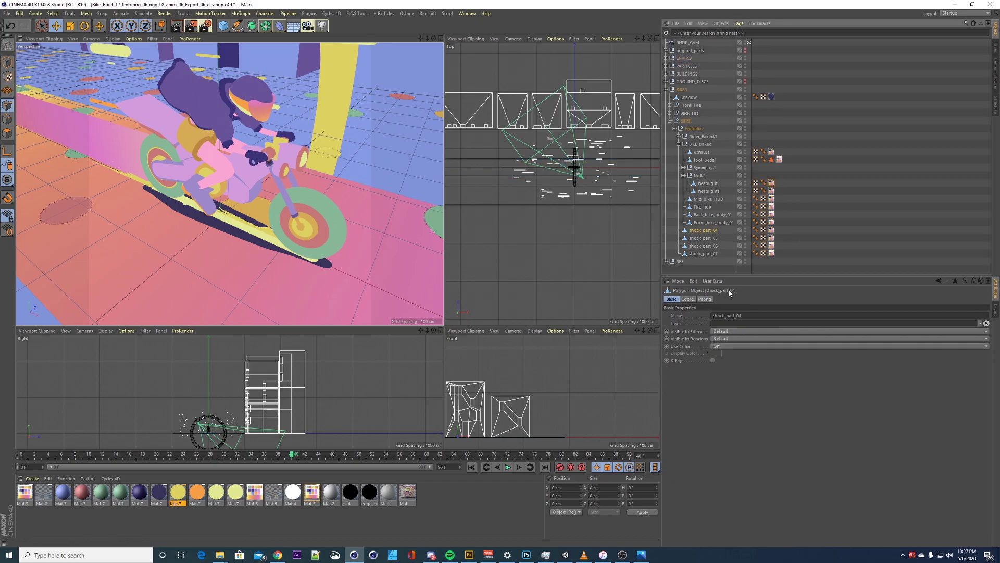
pyautogui.click(957, 13)
pyautogui.click(963, 37)
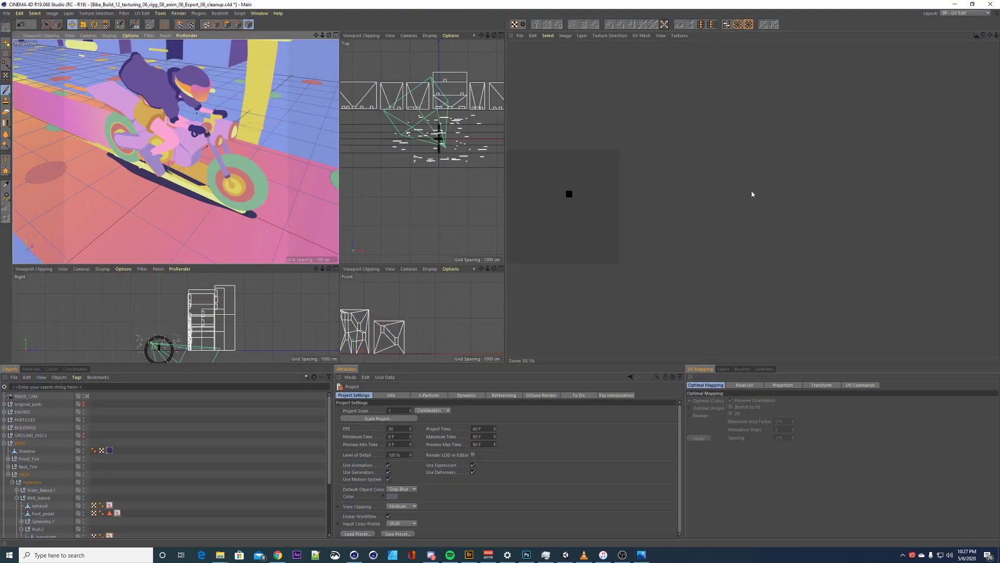
pyautogui.scroll(5, 572, 190)
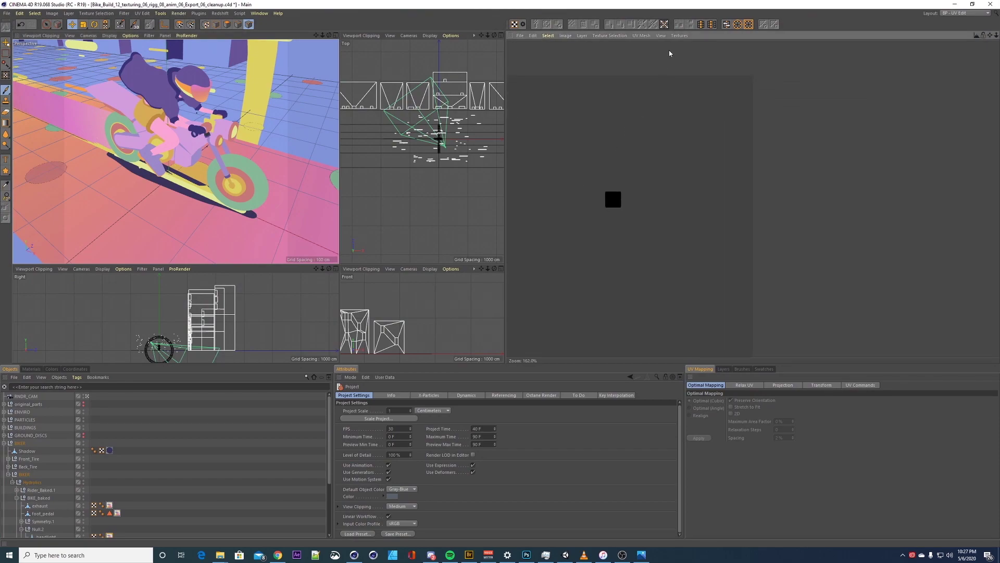
pyautogui.click(680, 35)
pyautogui.click(693, 66)
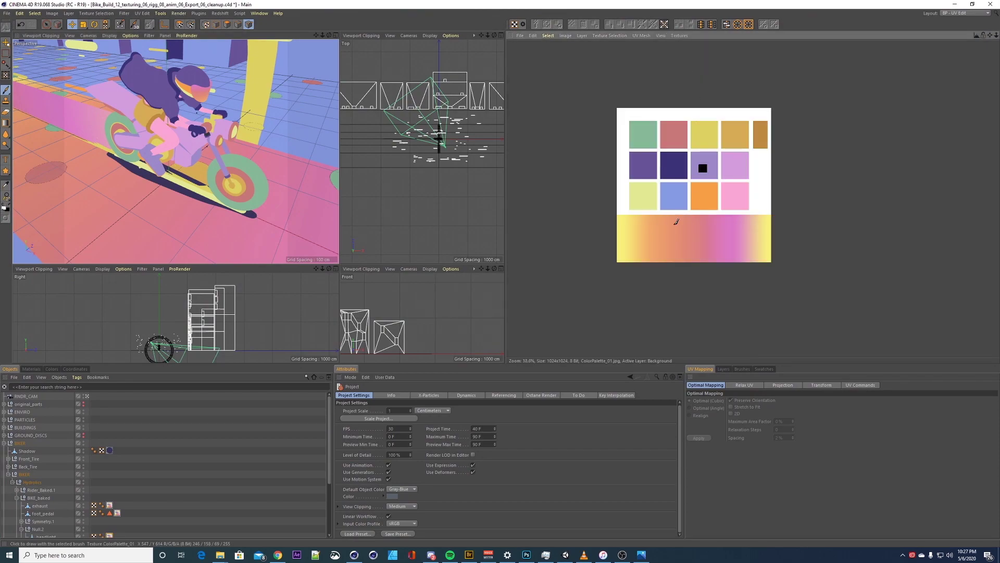
pyautogui.scroll(10, 694, 171)
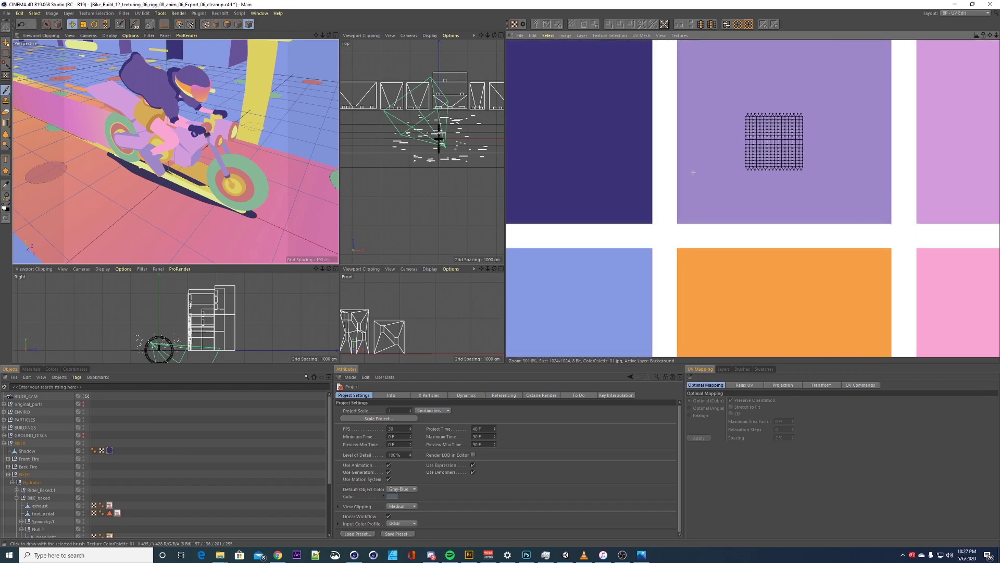
pyautogui.scroll(-1, 693, 172)
pyautogui.scroll(-3, 44, 485)
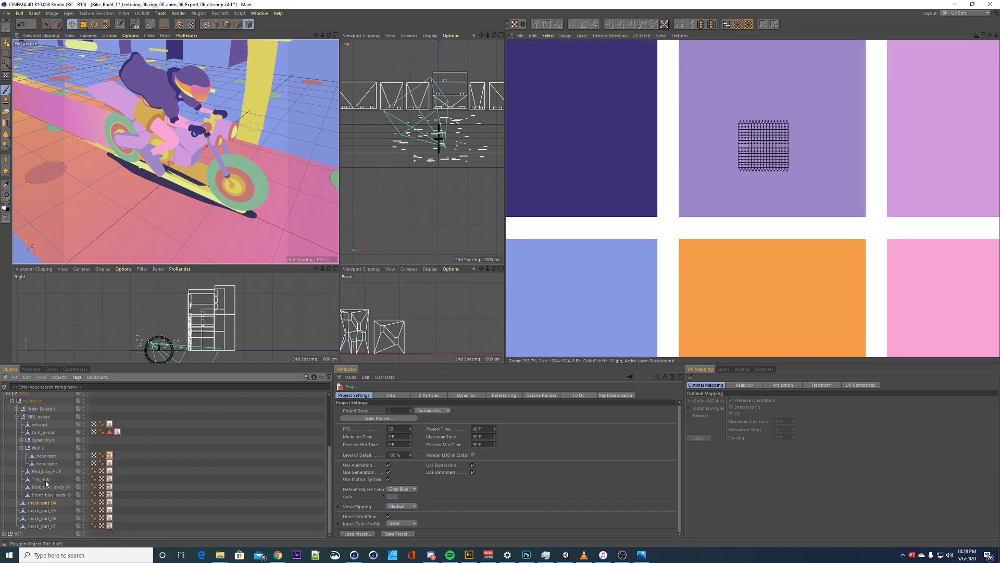
# View the UV meshes of Back_bike_body_01, Tire_hub and headlights one after another
pyautogui.click(50, 488)
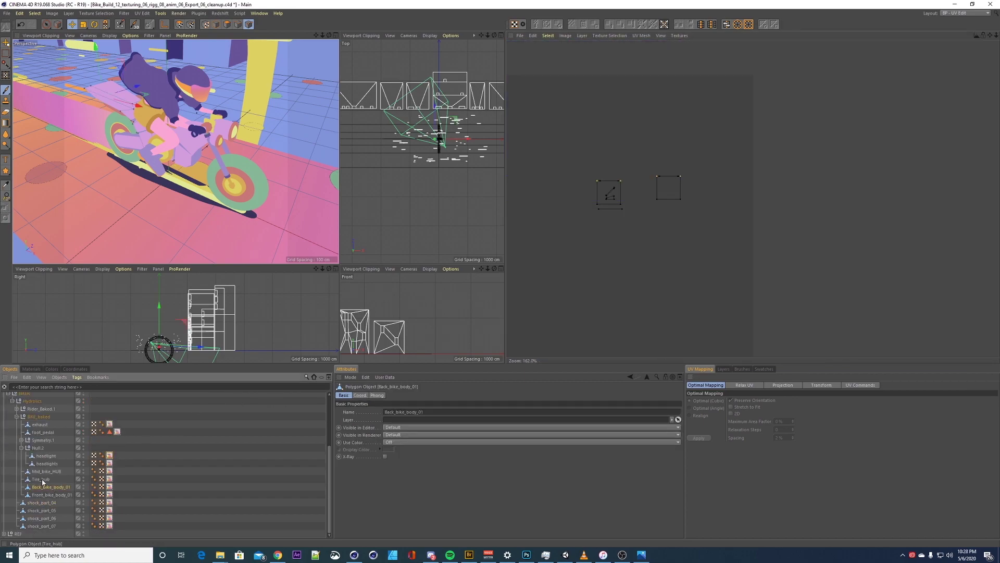
pyautogui.click(43, 479)
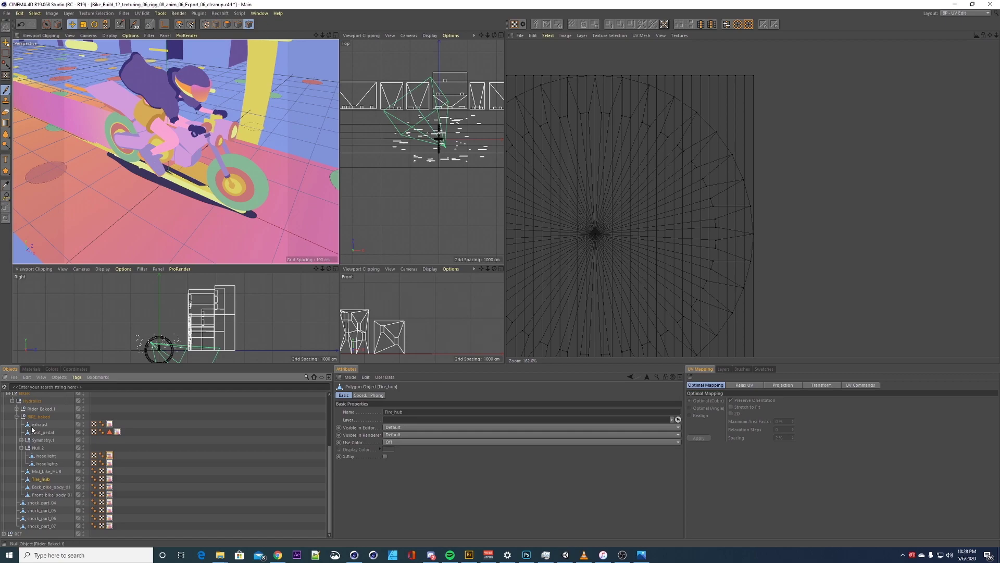
pyautogui.click(41, 463)
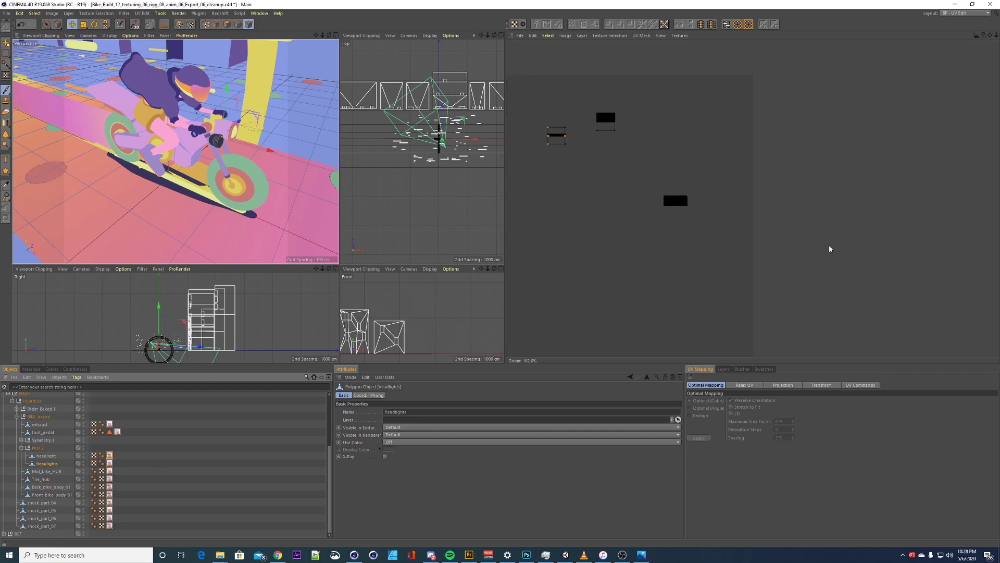
# Display the ColorPalette_01 texture behind the headlights object's UVs and bring the color swatches into view
pyautogui.keyDown('alt'); pyautogui.moveTo(802, 160); pyautogui.dragTo(908, 158, button='middle'); pyautogui.keyUp('alt')
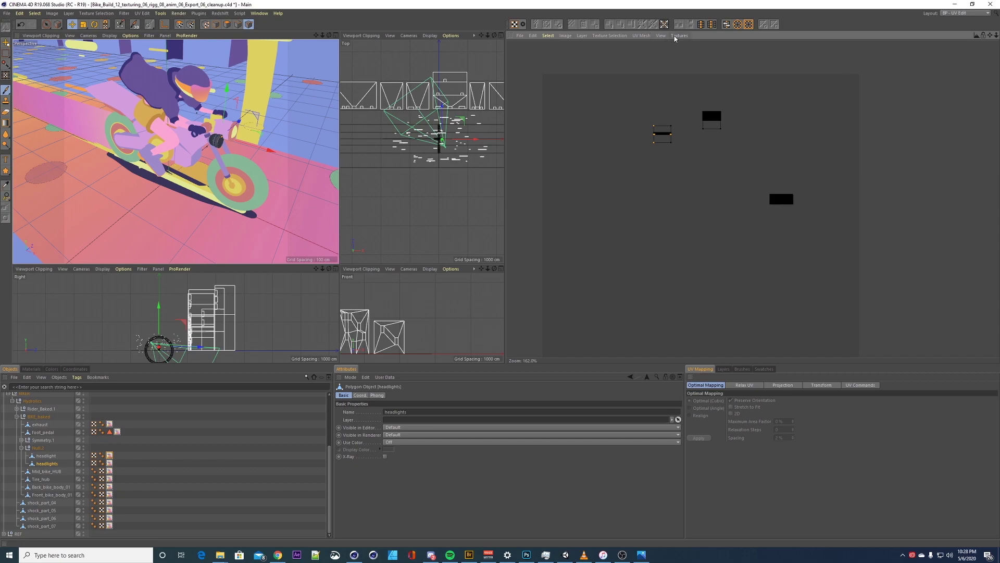
pyautogui.click(668, 37)
pyautogui.click(671, 66)
pyautogui.scroll(-4, 795, 169)
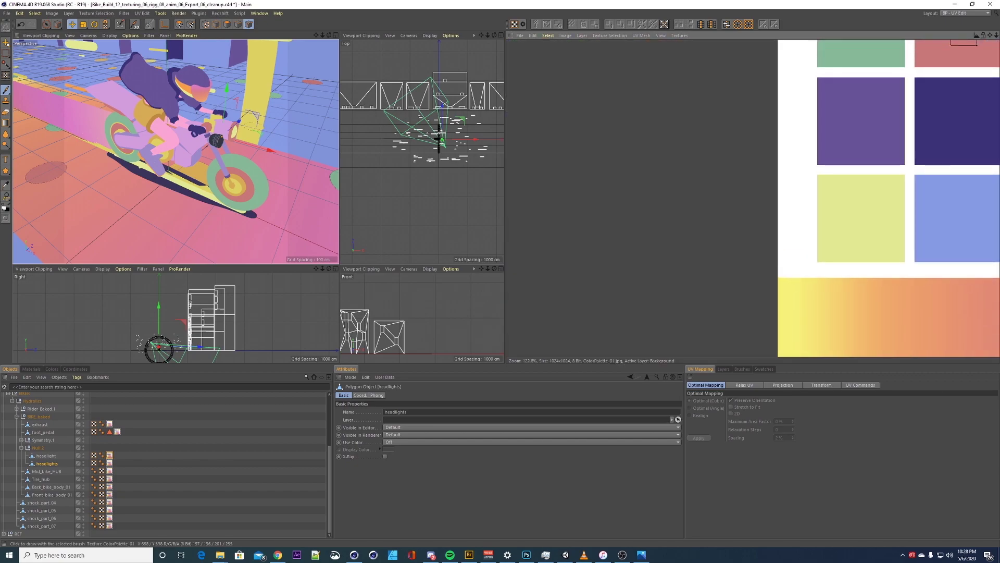
pyautogui.keyDown('alt'); pyautogui.moveTo(834, 116); pyautogui.dragTo(713, 290, button='middle'); pyautogui.keyUp('alt')
# Examine how the headlight's colored parts correspond to its UV islands on the palette's swatches
pyautogui.scroll(8, 222, 143)
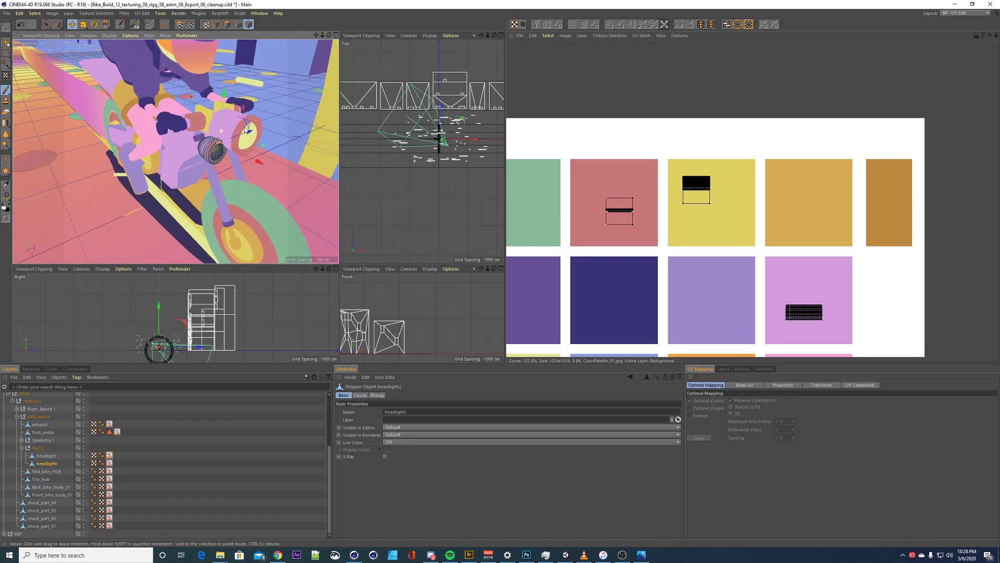
pyautogui.scroll(8, 180, 183)
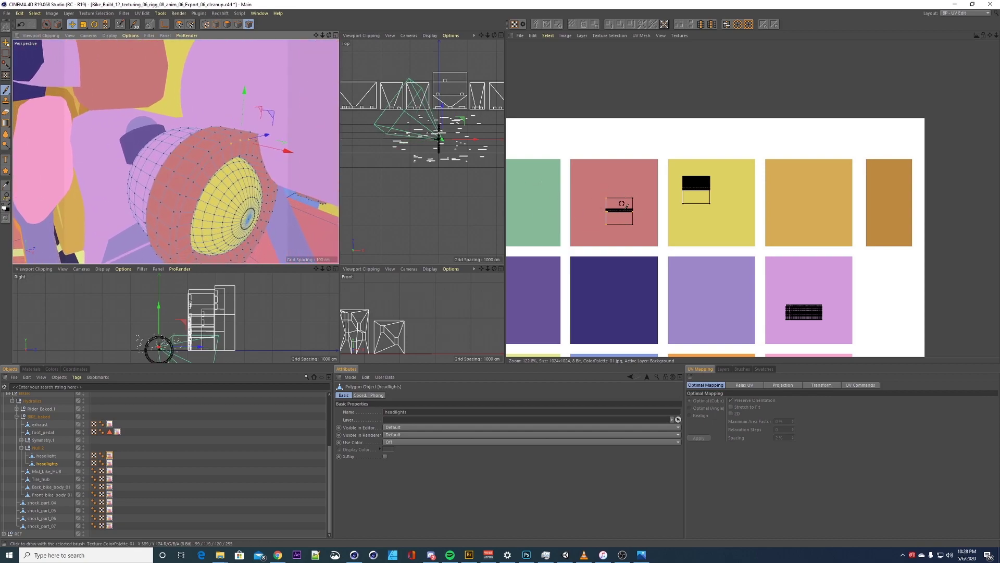
pyautogui.keyDown('alt'); pyautogui.moveTo(220, 168); pyautogui.dragTo(142, 180); pyautogui.keyUp('alt')
pyautogui.scroll(-7, 702, 143)
pyautogui.keyDown('alt'); pyautogui.moveTo(701, 143); pyautogui.dragTo(686, 126, button='middle'); pyautogui.keyUp('alt')
pyautogui.scroll(8, 724, 199)
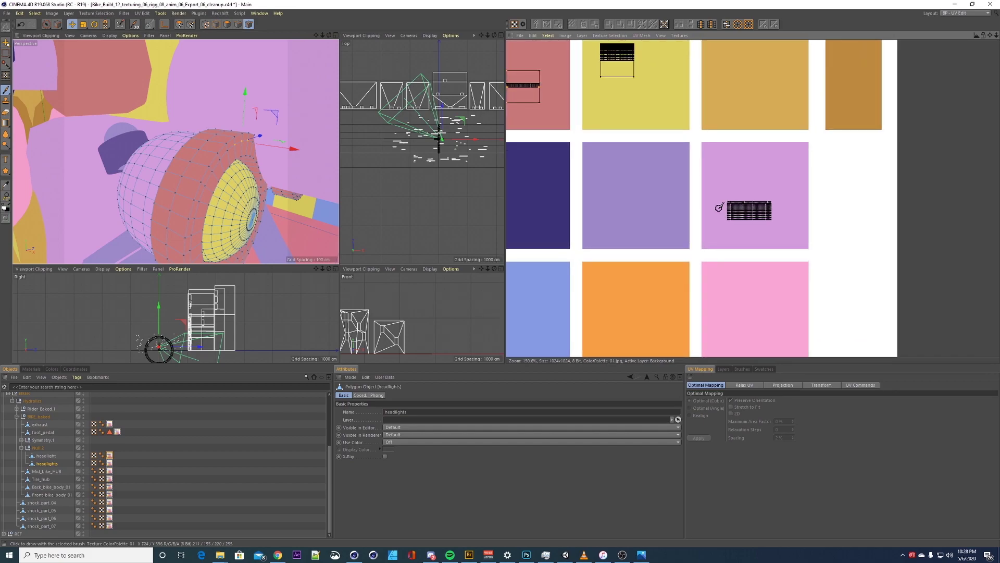
pyautogui.scroll(1, 731, 179)
pyautogui.scroll(-3, 731, 179)
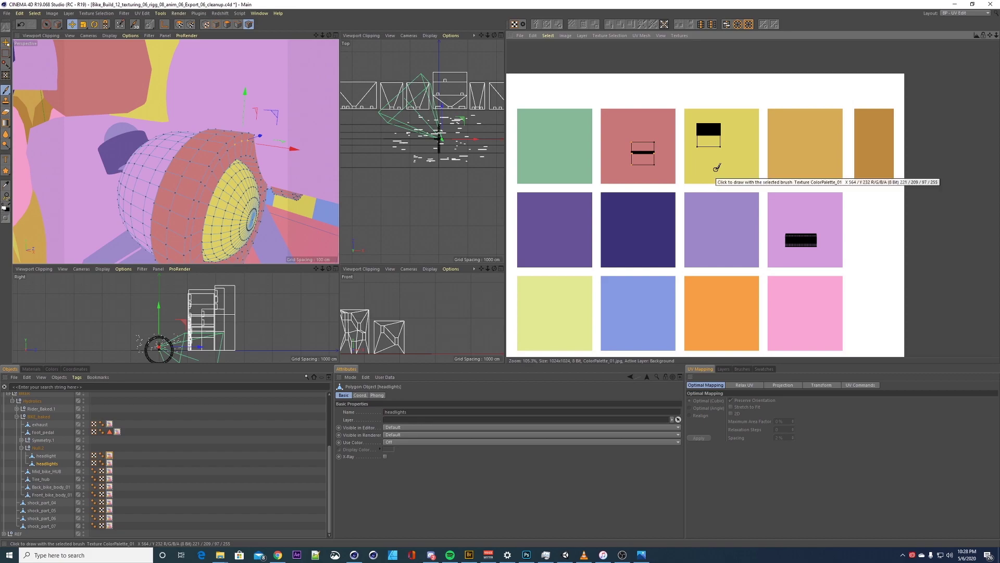
pyautogui.moveTo(680, 179)
pyautogui.keyDown('alt'); pyautogui.mouseDown(button='middle')
pyautogui.moveTo(661, 188)
pyautogui.moveTo(703, 164)
pyautogui.moveTo(728, 105)
pyautogui.moveTo(681, 215)
pyautogui.mouseUp(button='middle'); pyautogui.keyUp('alt')
# Restore the Startup layout and frame the whole motorcycle and rider in the perspective view
pyautogui.click(945, 14)
pyautogui.click(960, 84)
pyautogui.click(957, 14)
pyautogui.click(963, 83)
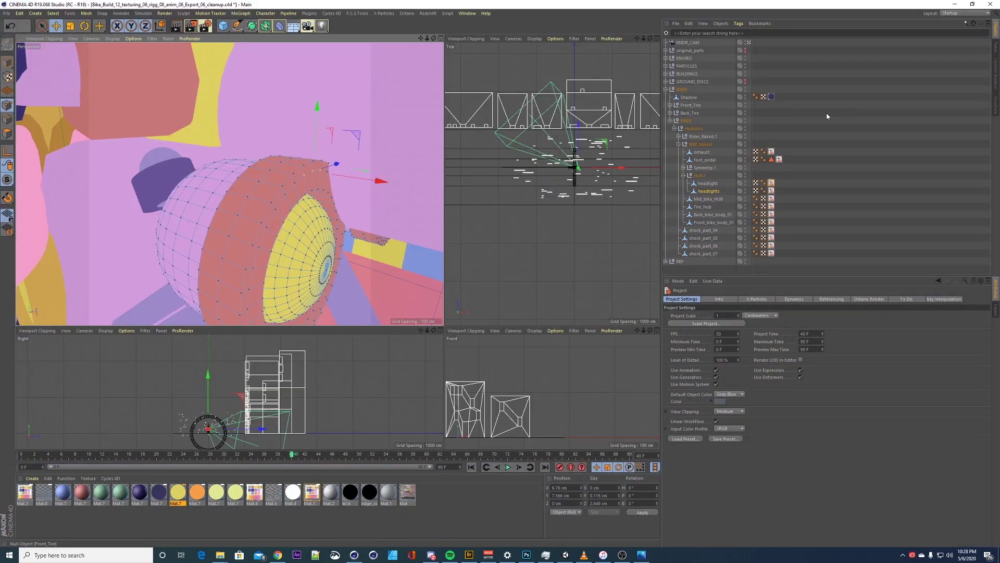
pyautogui.scroll(-10, 308, 223)
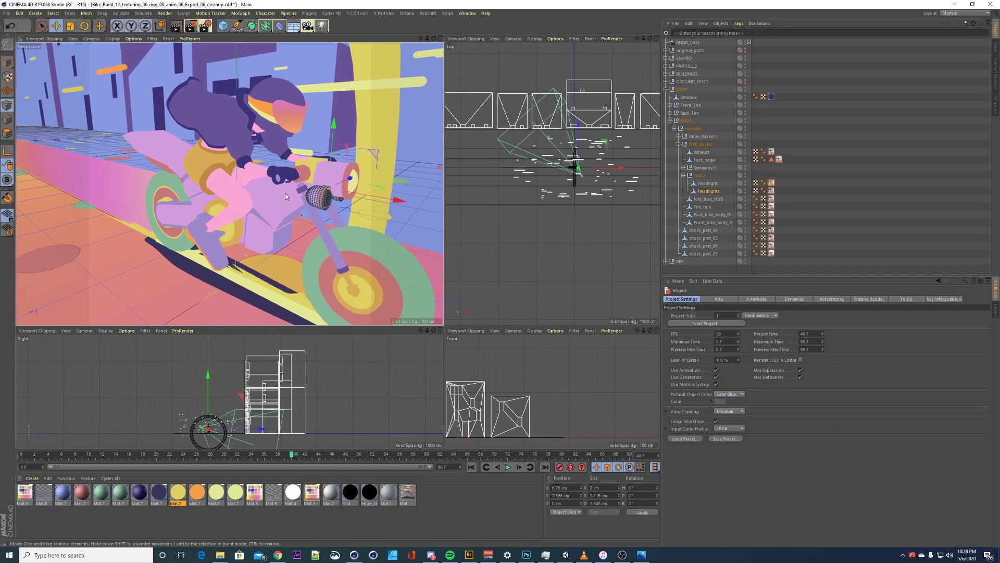
# Collapse the inner biker group, play the animation and deselect the headlights object
pyautogui.click(671, 121)
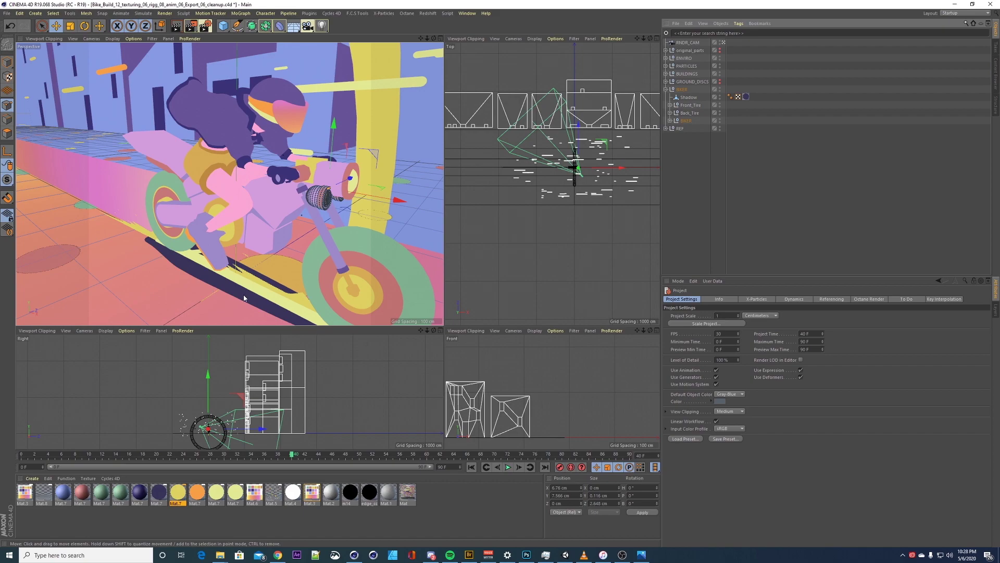
pyautogui.click(508, 467)
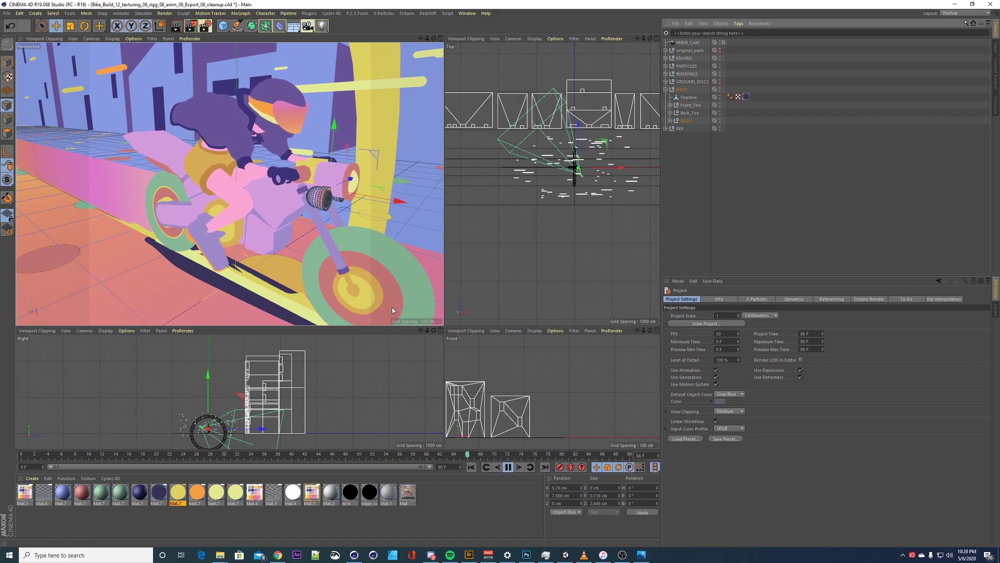
pyautogui.click(654, 224)
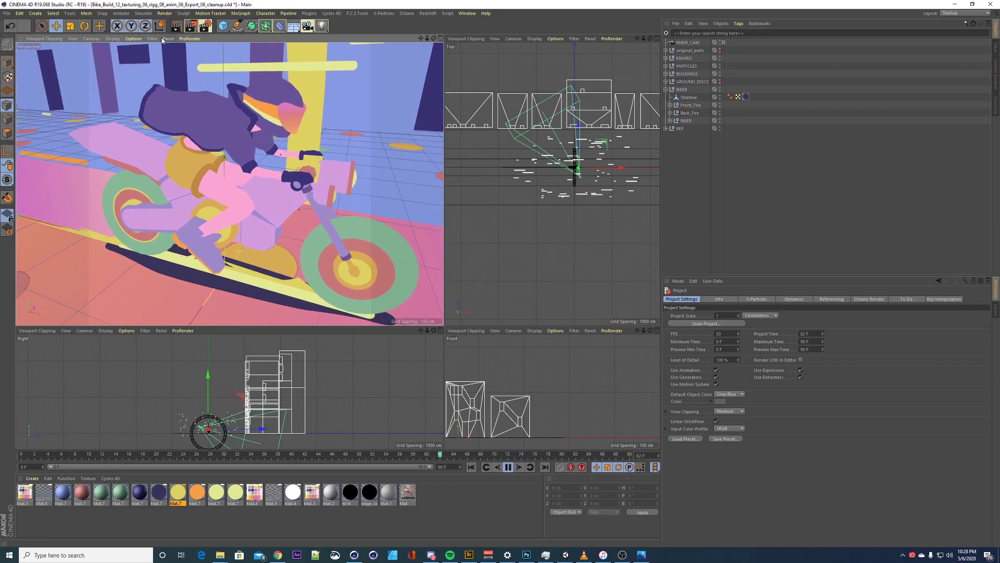
# Show the joints in the perspective view again while the animation plays
pyautogui.click(159, 39)
pyautogui.click(159, 253)
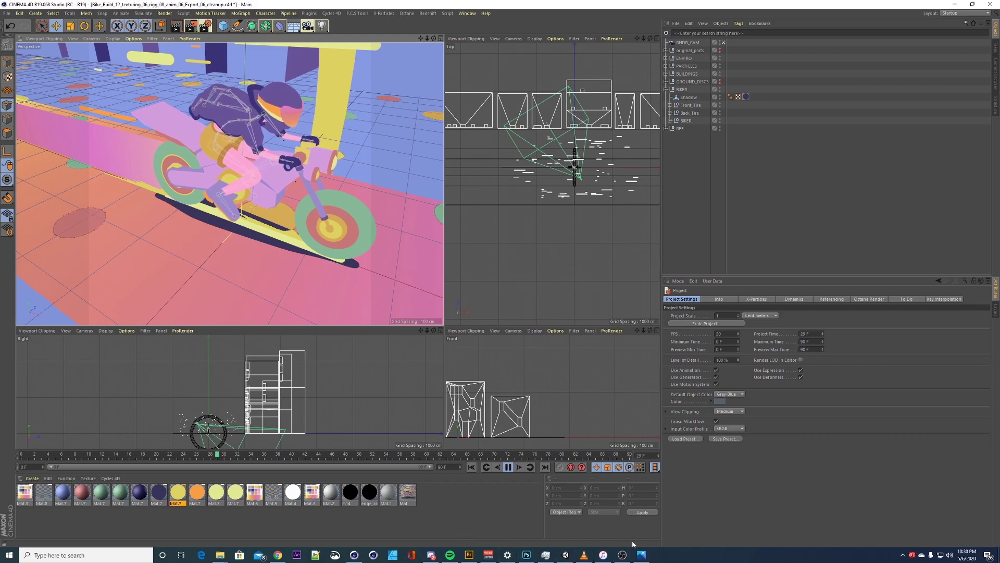
# Switch to the browser and examine the Daniel Semanas Roly Poly image results as color references
pyautogui.click(277, 554)
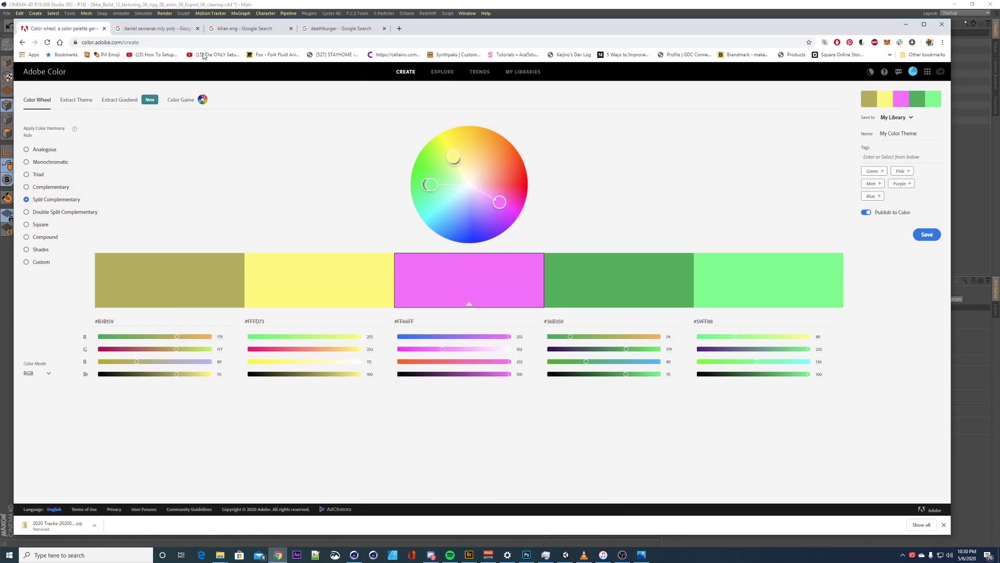
pyautogui.click(152, 30)
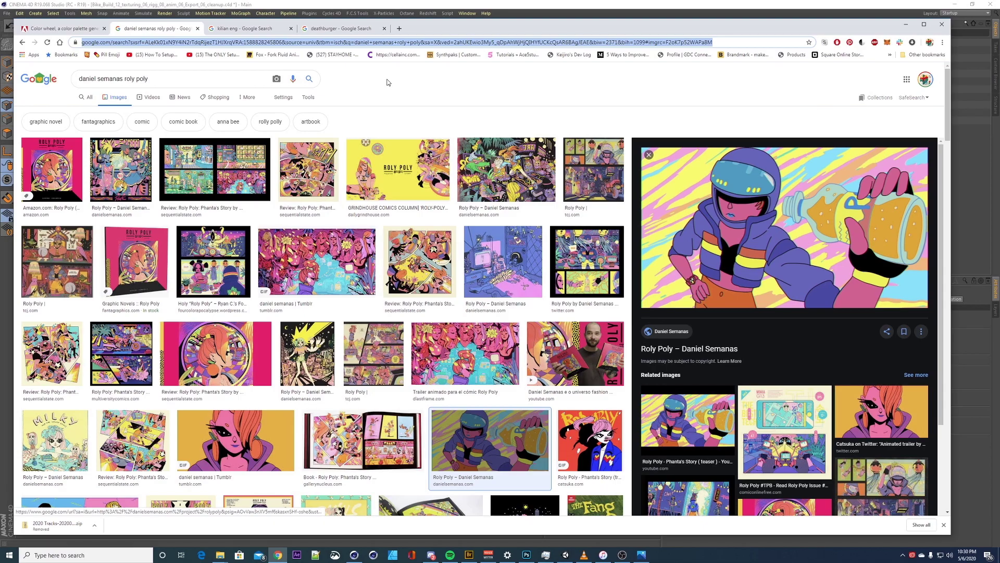
pyautogui.scroll(-2, 411, 219)
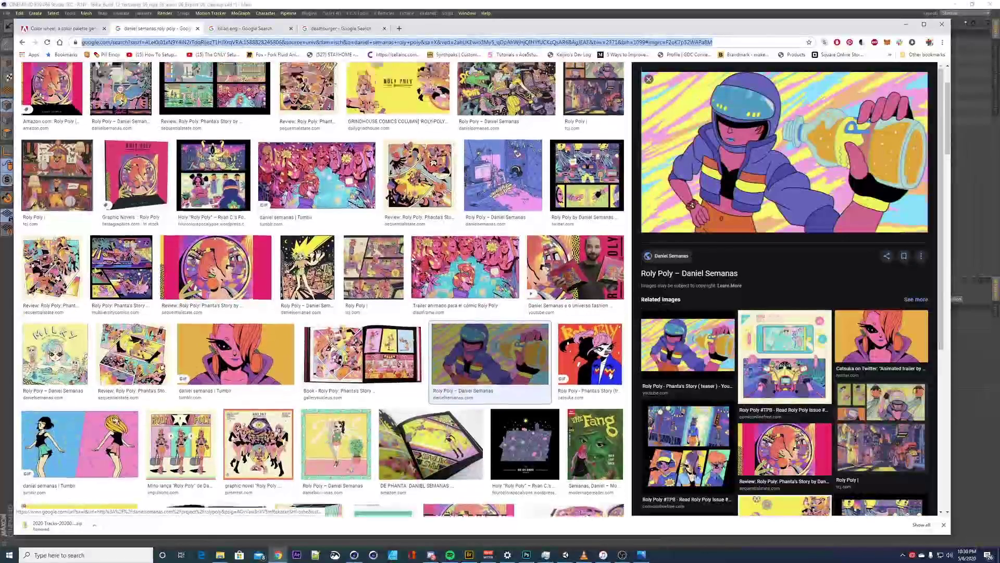
pyautogui.scroll(1, 412, 260)
pyautogui.scroll(1, 412, 258)
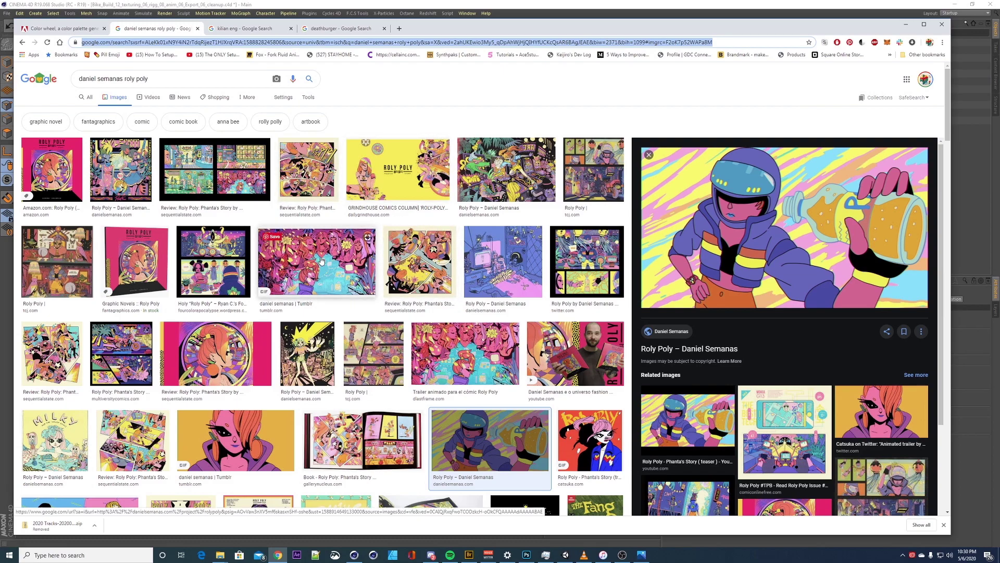
pyautogui.scroll(-2, 324, 277)
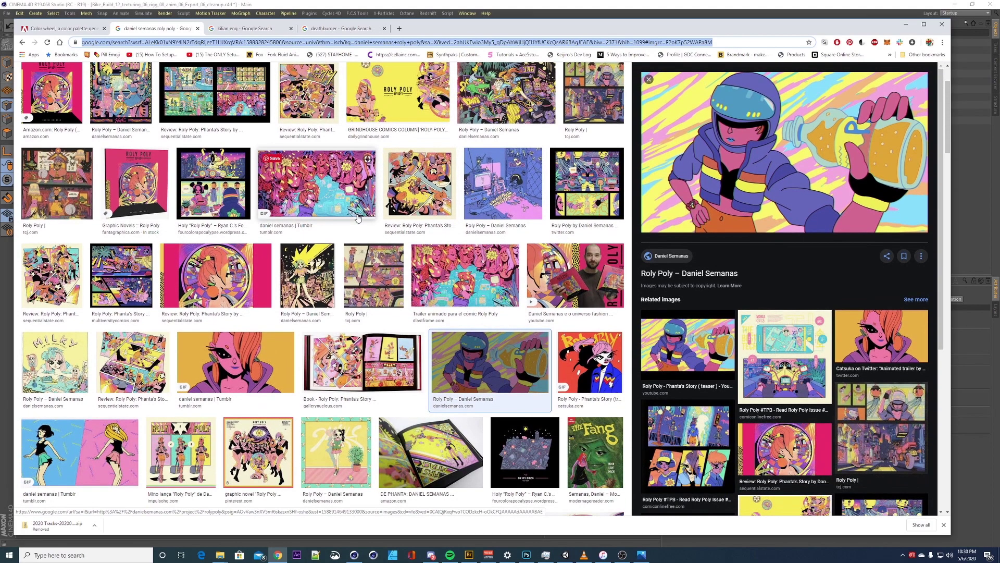
pyautogui.scroll(2, 317, 284)
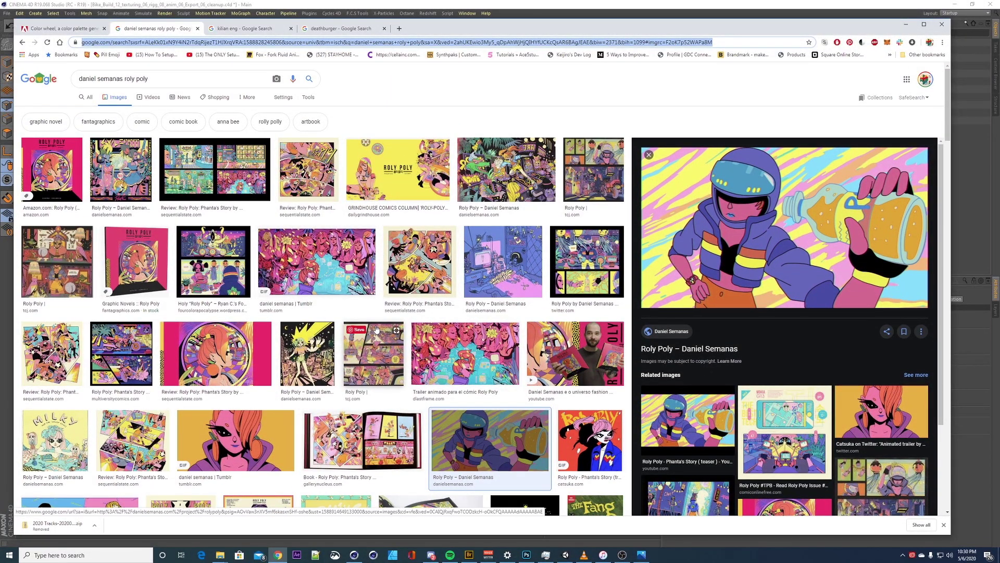
pyautogui.scroll(-1, 481, 348)
pyautogui.scroll(-3, 481, 348)
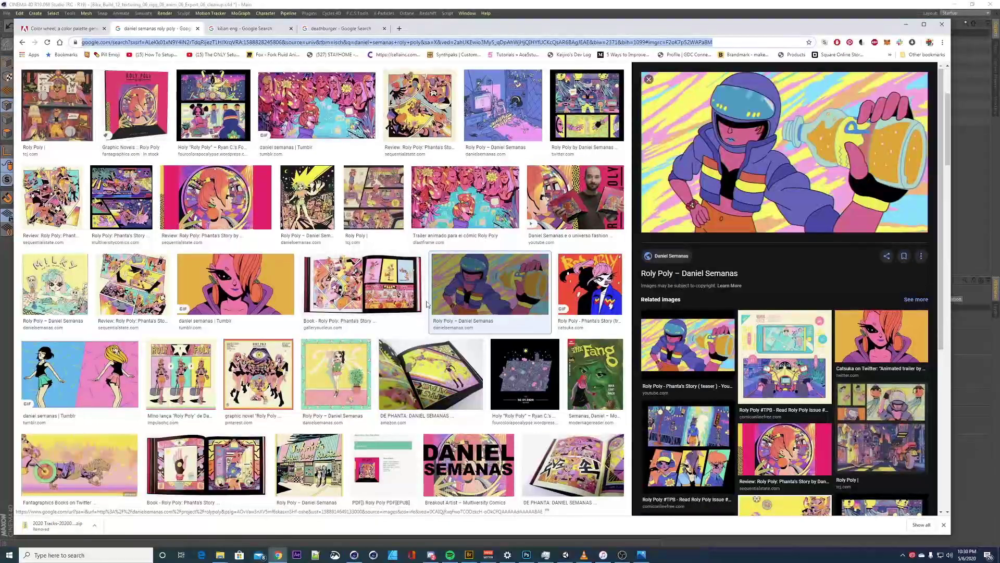
pyautogui.scroll(2, 318, 251)
pyautogui.scroll(2, 317, 250)
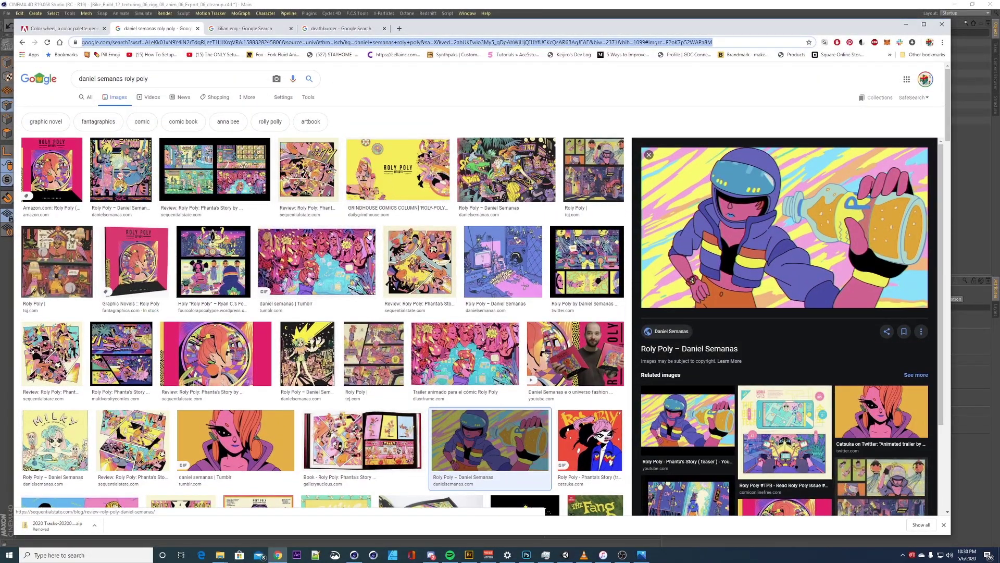
# Examine the Kilian Eng and deathburger image results as further references for limited color palettes
pyautogui.click(243, 30)
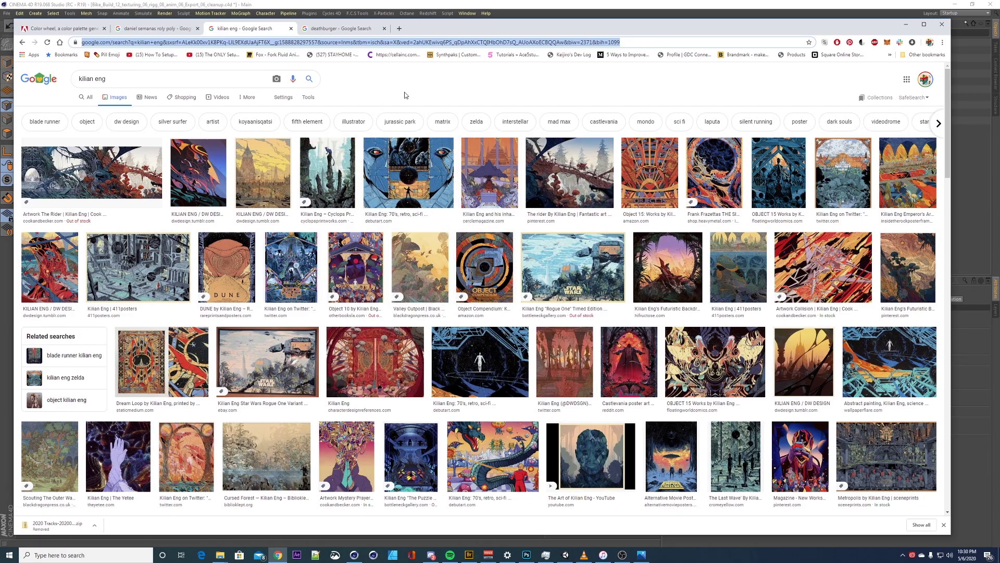
pyautogui.scroll(-7, 401, 320)
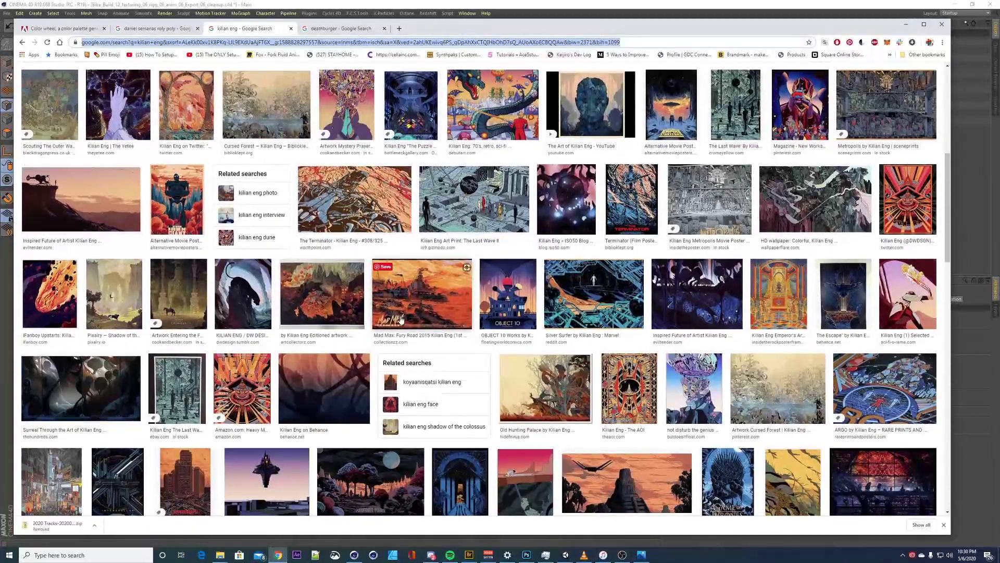
pyautogui.scroll(7, 402, 319)
pyautogui.click(333, 28)
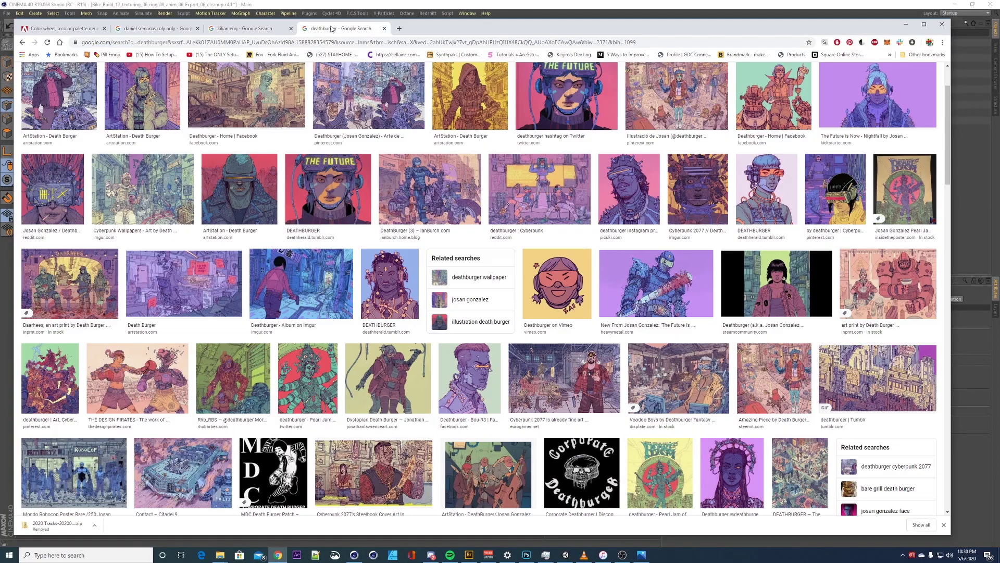
pyautogui.scroll(3, 450, 312)
pyautogui.scroll(-7, 450, 312)
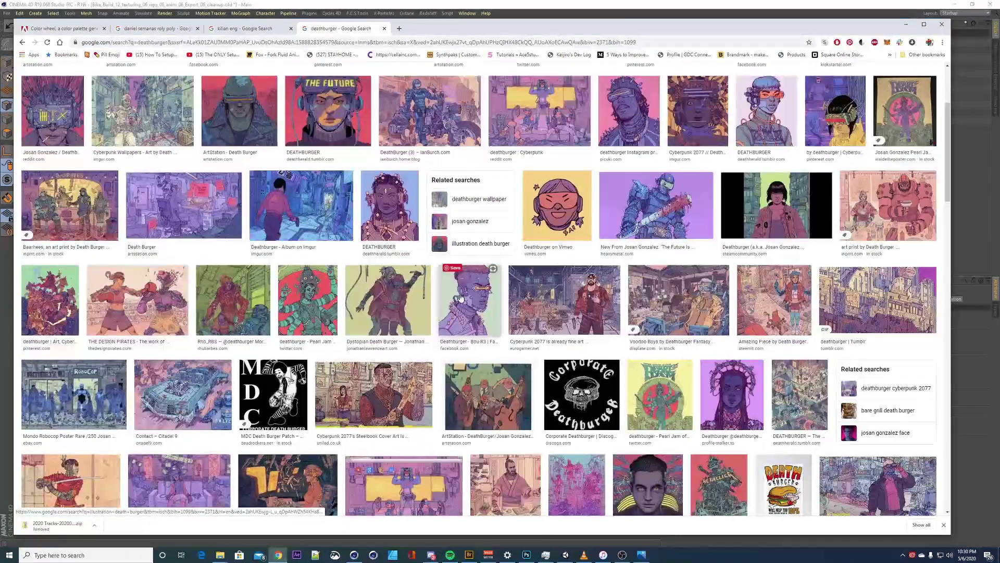
pyautogui.scroll(-1, 461, 297)
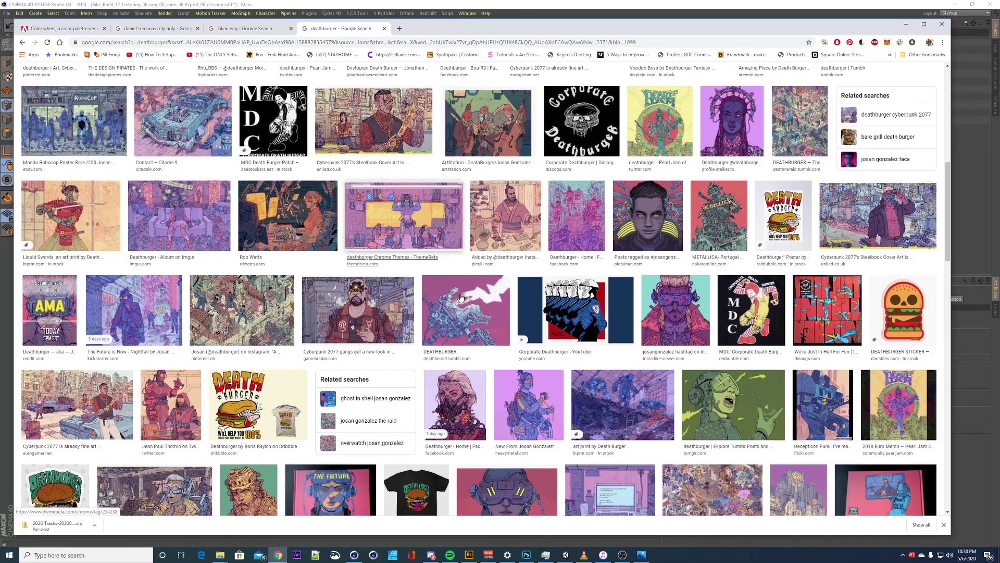
pyautogui.scroll(8, 401, 178)
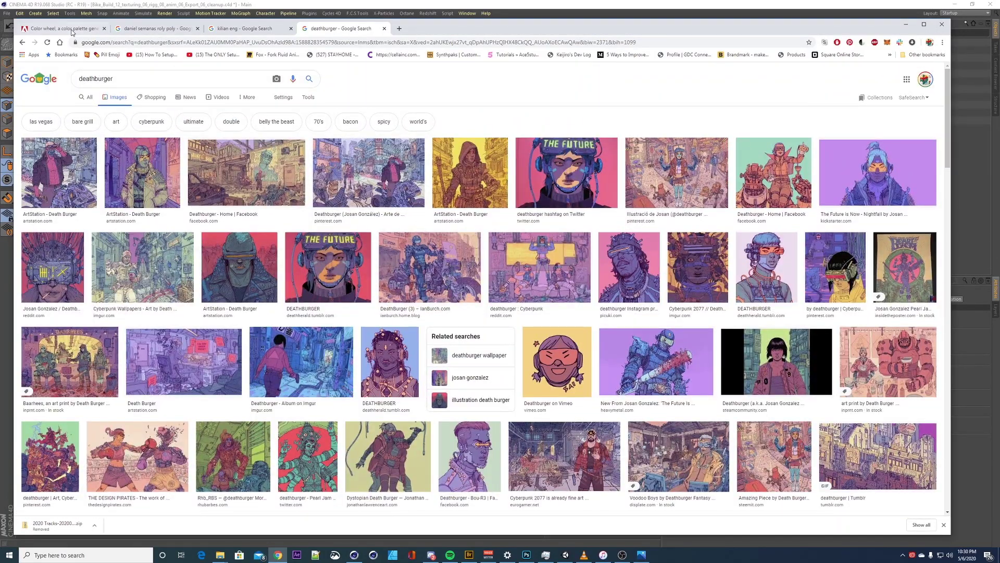
# Compare the Analogous, Monochromatic, Triad, Complementary, Split Complementary and Double Split Complementary harmony rules on the Adobe Color wheel
pyautogui.click(68, 32)
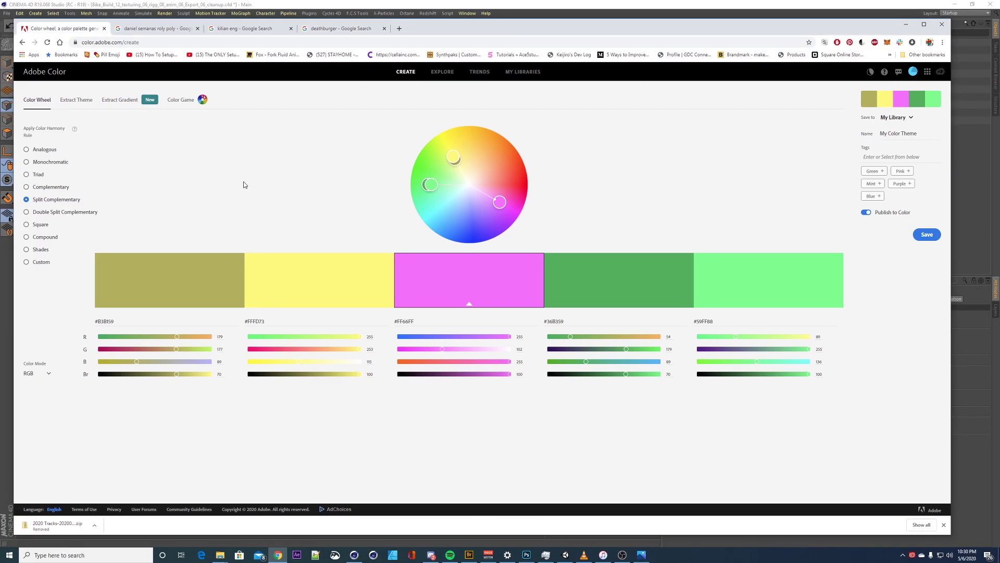
pyautogui.click(51, 151)
pyautogui.click(45, 162)
pyautogui.click(40, 174)
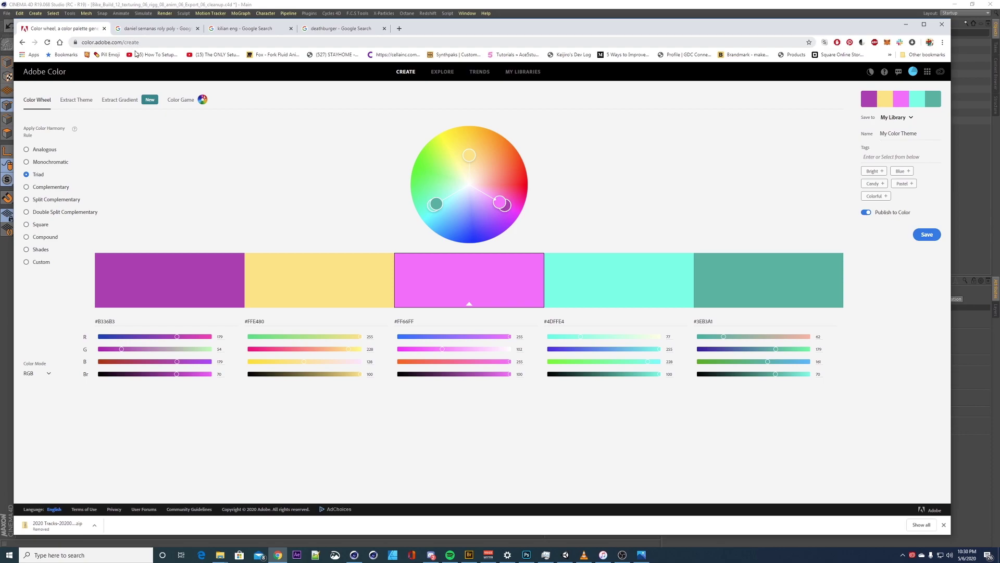
pyautogui.click(45, 162)
pyautogui.click(43, 148)
pyautogui.click(44, 162)
pyautogui.click(41, 174)
pyautogui.click(43, 186)
pyautogui.click(44, 199)
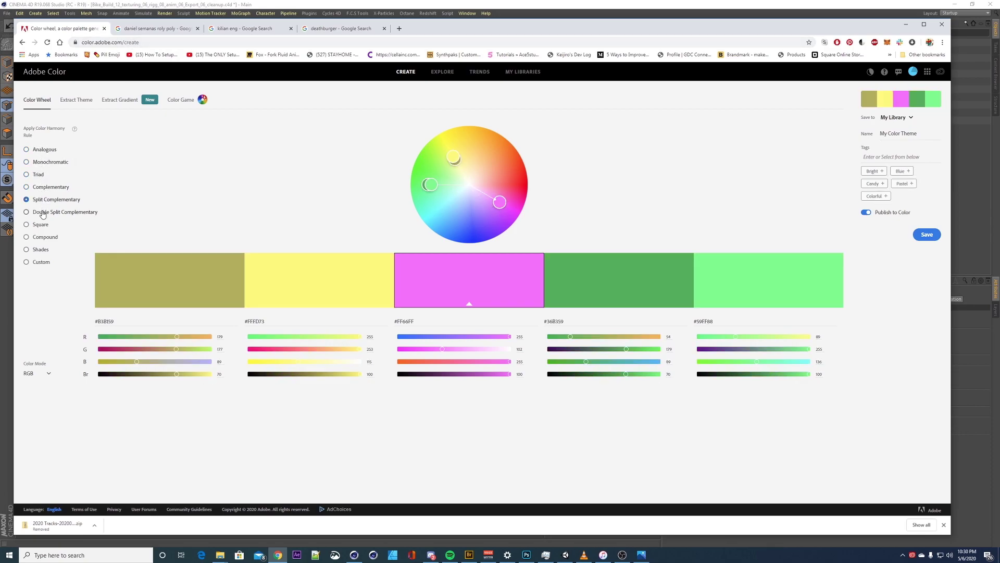
pyautogui.click(73, 212)
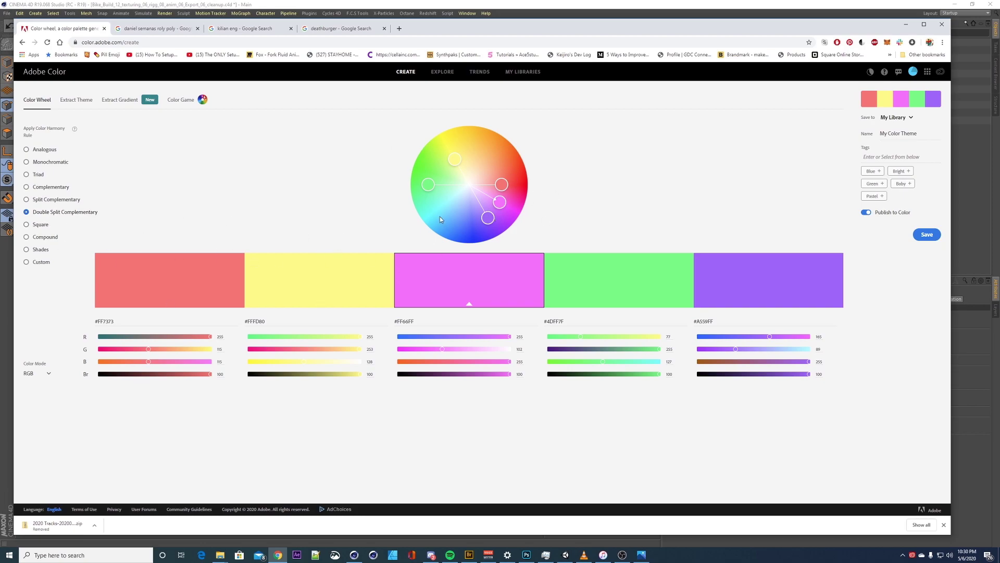
# Preview the Square, Compound and Analogous harmonies and set the color harmony rule to Complementary
pyautogui.click(45, 227)
pyautogui.click(44, 236)
pyautogui.click(48, 210)
pyautogui.click(46, 200)
pyautogui.click(46, 187)
pyautogui.click(43, 162)
pyautogui.click(45, 150)
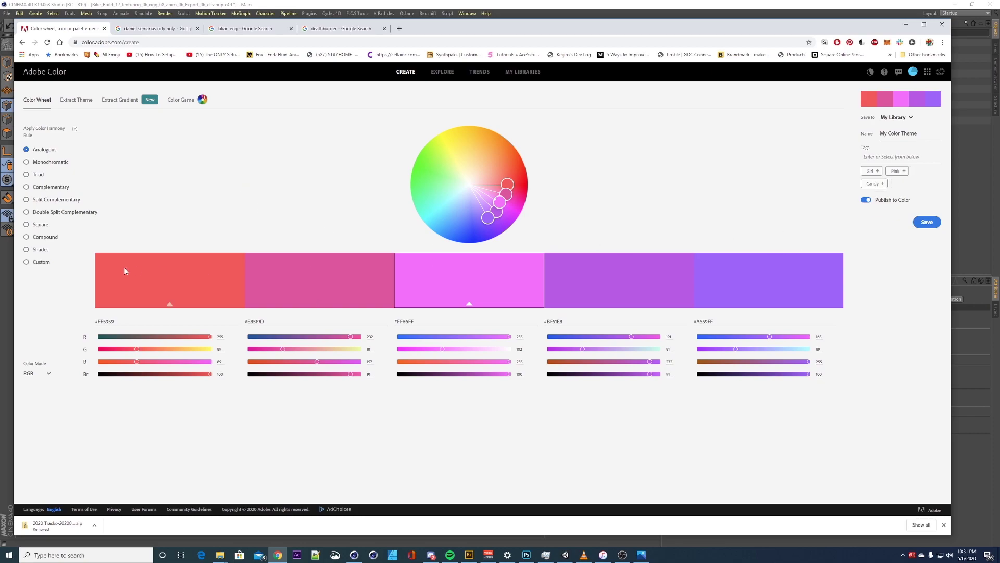
pyautogui.click(41, 188)
# Switch back to Cinema 4D and solo the BUILDINGS group with its hierarchy in the viewport
pyautogui.moveTo(861, 29); pyautogui.dragTo(851, 30)
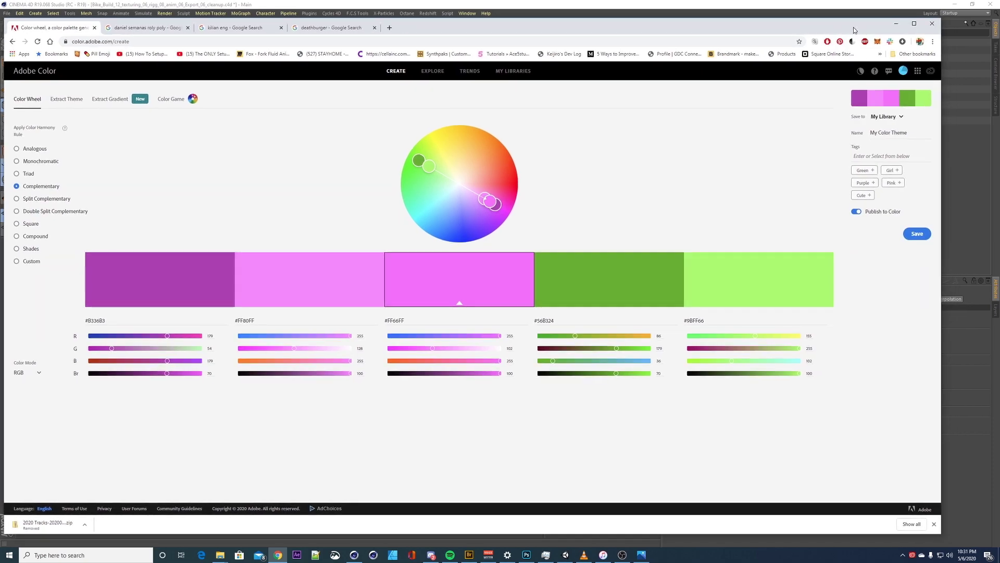
pyautogui.click(896, 25)
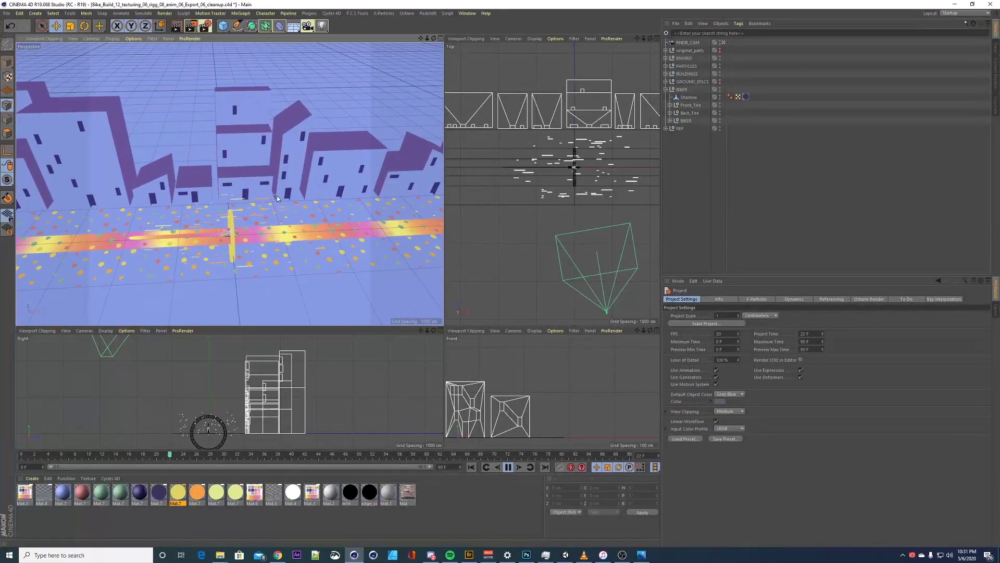
pyautogui.click(665, 89)
pyautogui.click(687, 74)
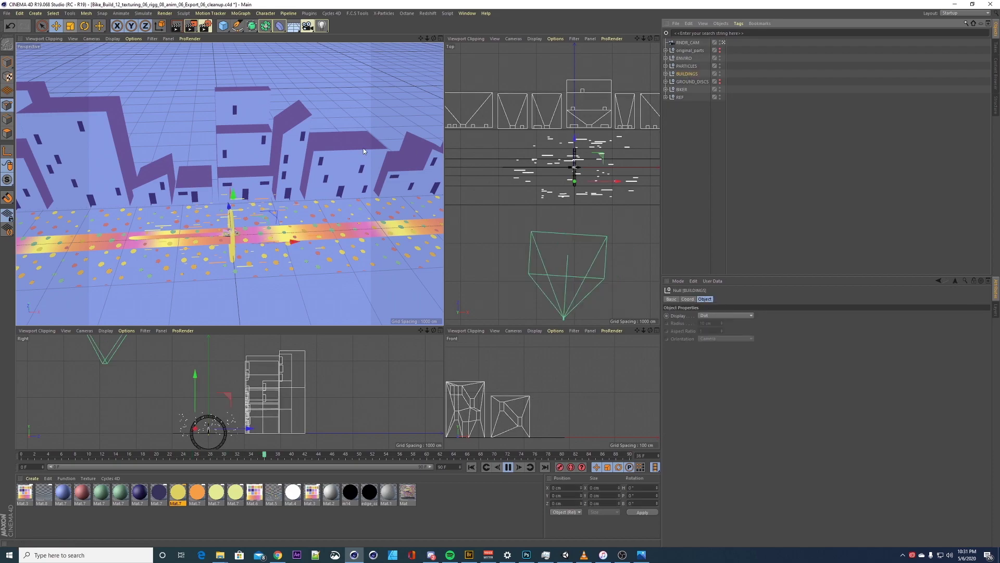
pyautogui.click(10, 180)
pyautogui.click(41, 211)
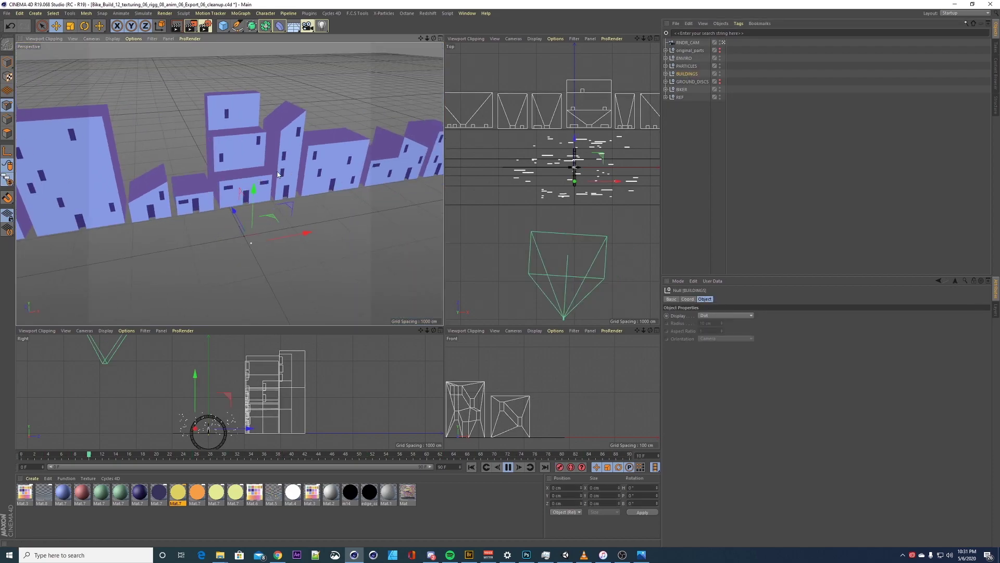
# Expand the BUILDINGS group and make its BUILDING_PROCESS null visible in the editor
pyautogui.click(666, 74)
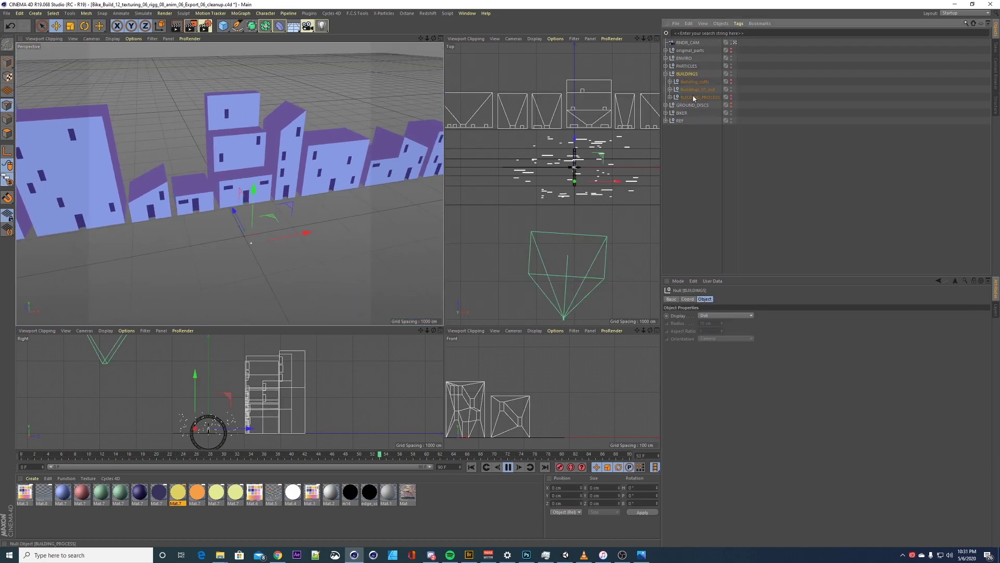
pyautogui.click(731, 96)
pyautogui.keyDown('alt'); pyautogui.moveTo(255, 204); pyautogui.dragTo(302, 208); pyautogui.keyUp('alt')
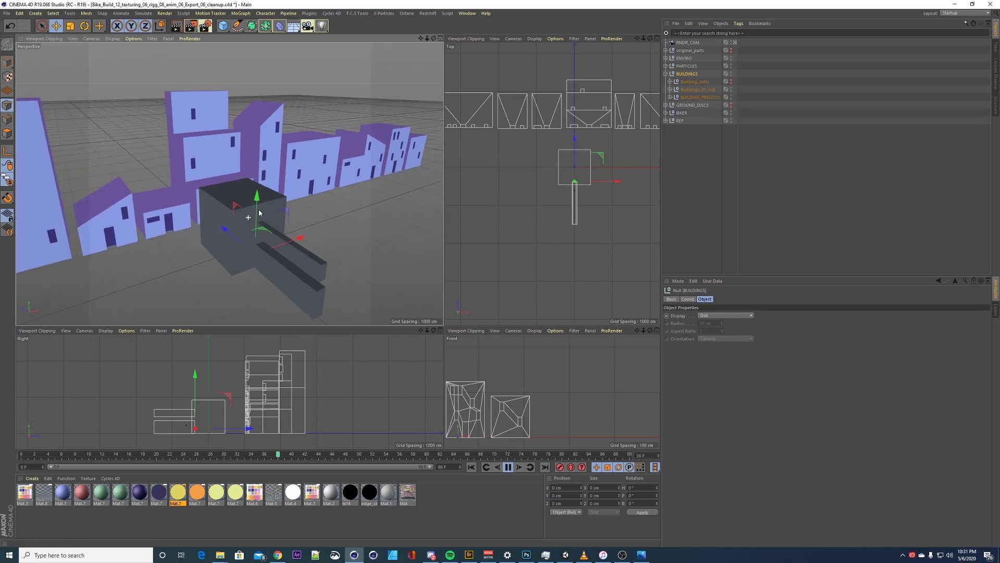
pyautogui.keyDown('alt'); pyautogui.moveTo(228, 183); pyautogui.dragTo(290, 194, button='right'); pyautogui.keyUp('alt')
pyautogui.keyDown('alt'); pyautogui.moveTo(259, 196); pyautogui.dragTo(274, 181, button='middle'); pyautogui.keyUp('alt')
pyautogui.keyDown('alt'); pyautogui.moveTo(273, 180); pyautogui.dragTo(349, 252); pyautogui.keyUp('alt')
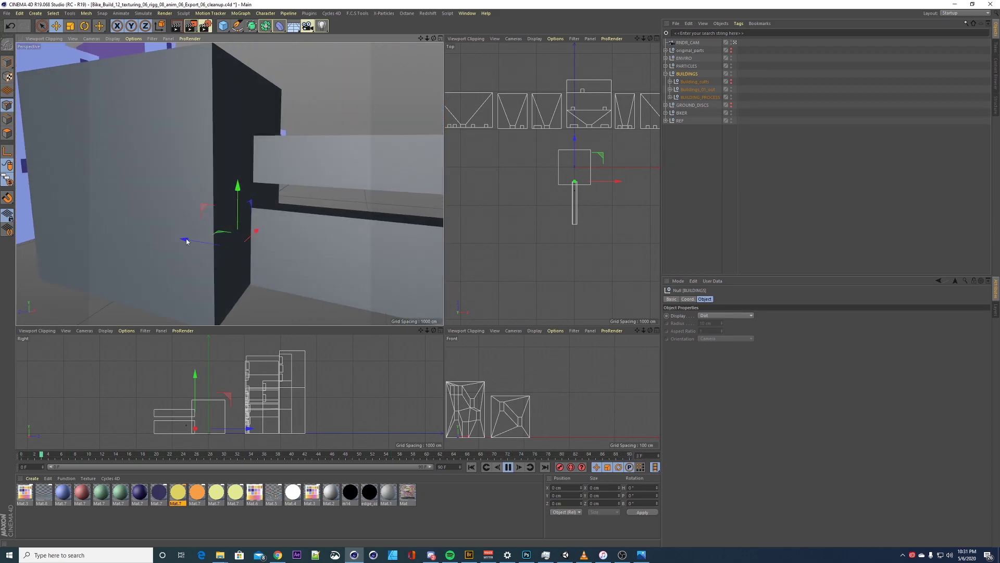
pyautogui.keyDown('alt'); pyautogui.moveTo(258, 233); pyautogui.dragTo(217, 223); pyautogui.keyUp('alt')
# Select the DOOR block and the upper Cutter block in turn to inspect the shapes projecting from the building box
pyautogui.click(230, 206)
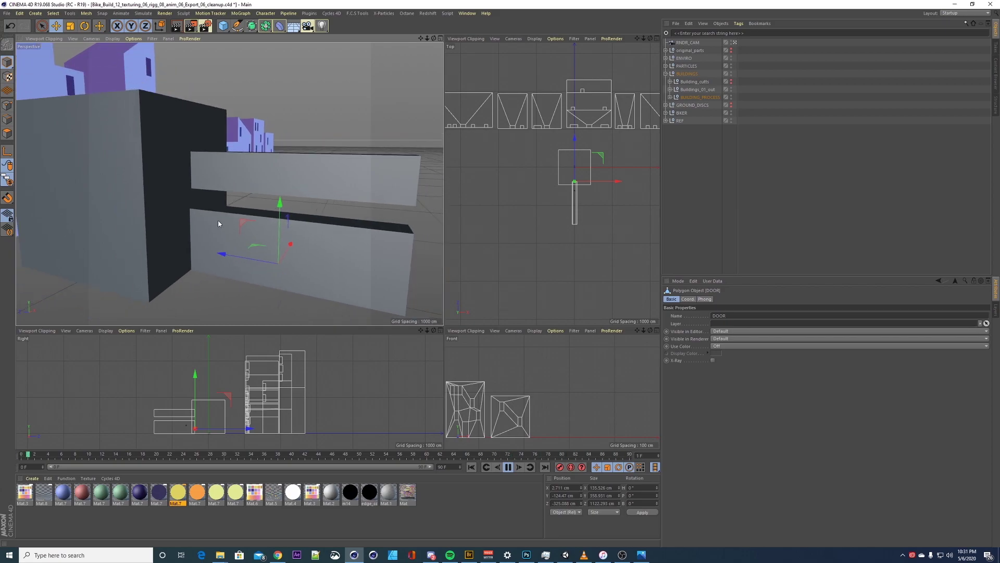
pyautogui.keyDown('alt'); pyautogui.moveTo(197, 163); pyautogui.dragTo(169, 184); pyautogui.keyUp('alt')
pyautogui.click(263, 178)
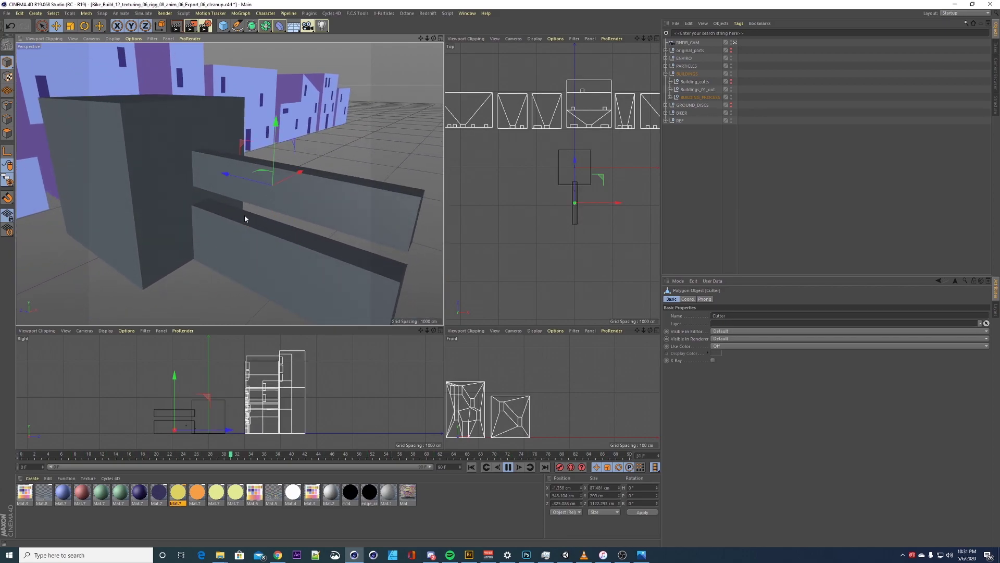
# Duplicate the Cutter block twice and place the copies beside the original in front of the building box
pyautogui.keyDown('alt'); pyautogui.moveTo(201, 149); pyautogui.dragTo(270, 198); pyautogui.keyUp('alt')
pyautogui.keyDown('alt'); pyautogui.moveTo(270, 198); pyautogui.dragTo(358, 206, button='right'); pyautogui.keyUp('alt')
pyautogui.keyDown('alt'); pyautogui.moveTo(357, 206); pyautogui.dragTo(226, 194); pyautogui.keyUp('alt')
pyautogui.keyDown('alt'); pyautogui.moveTo(227, 193); pyautogui.dragTo(151, 194, button='right'); pyautogui.keyUp('alt')
pyautogui.keyDown('alt'); pyautogui.moveTo(151, 194); pyautogui.dragTo(238, 217); pyautogui.keyUp('alt')
pyautogui.keyDown('alt'); pyautogui.moveTo(338, 262); pyautogui.dragTo(254, 222); pyautogui.keyUp('alt')
pyautogui.keyDown('ctrl'); pyautogui.moveTo(329, 213); pyautogui.dragTo(277, 177); pyautogui.keyUp('ctrl')
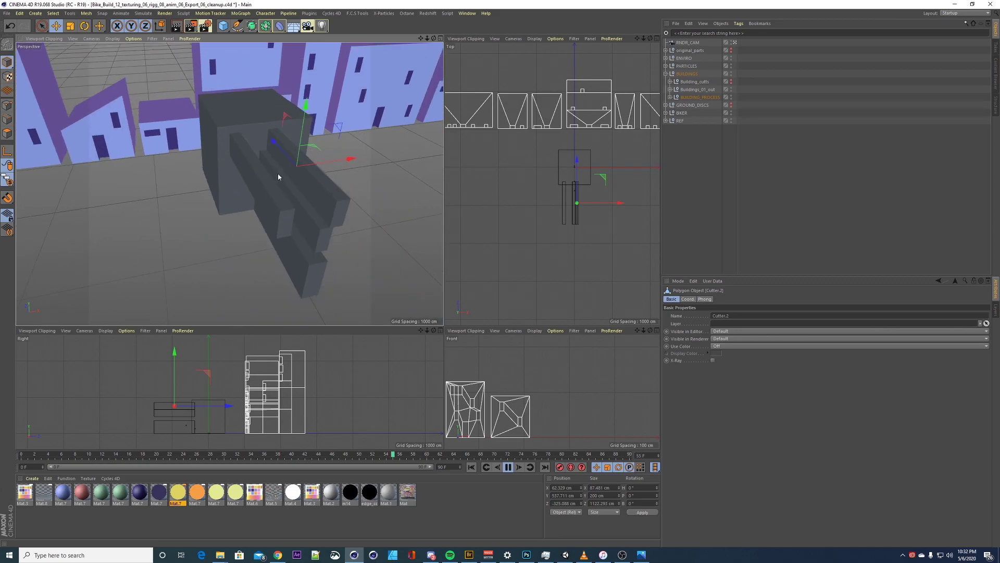
# Undo the Cutter duplications so that only the original DOOR and Cutter blocks remain
pyautogui.hotkey('ctrl', 'z')
pyautogui.hotkey('ctrl', 'z')
pyautogui.hotkey('ctrl', 'z')
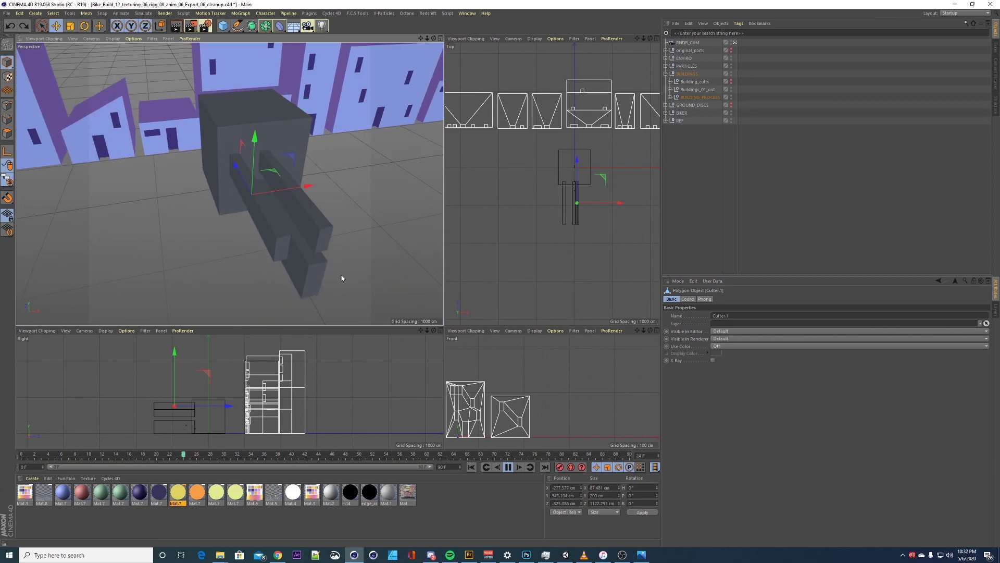
pyautogui.hotkey('ctrl', 'z')
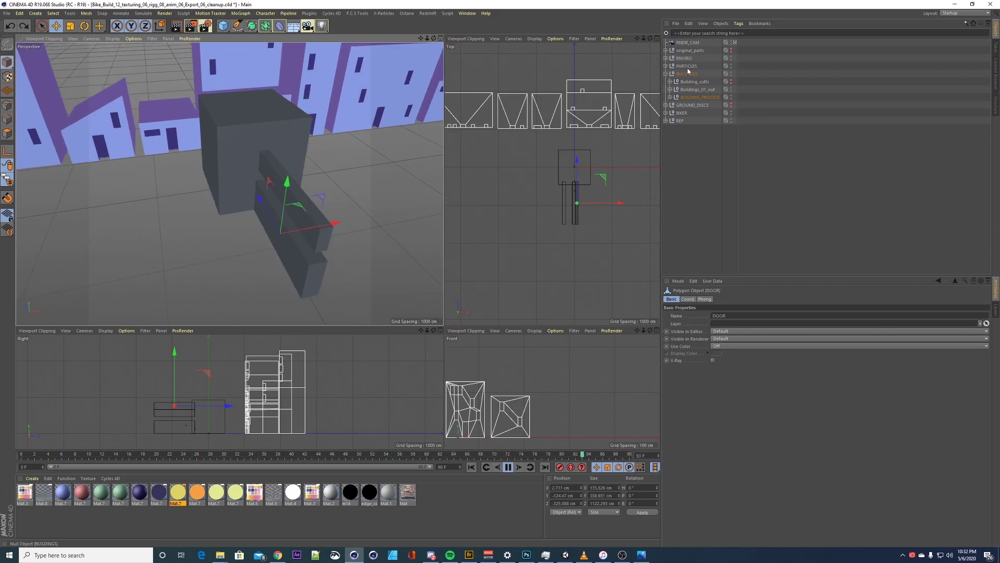
# Expand the Building_cutts null, select its MB - 10 object and look through the available MeshBoolean plugin commands
pyautogui.click(671, 82)
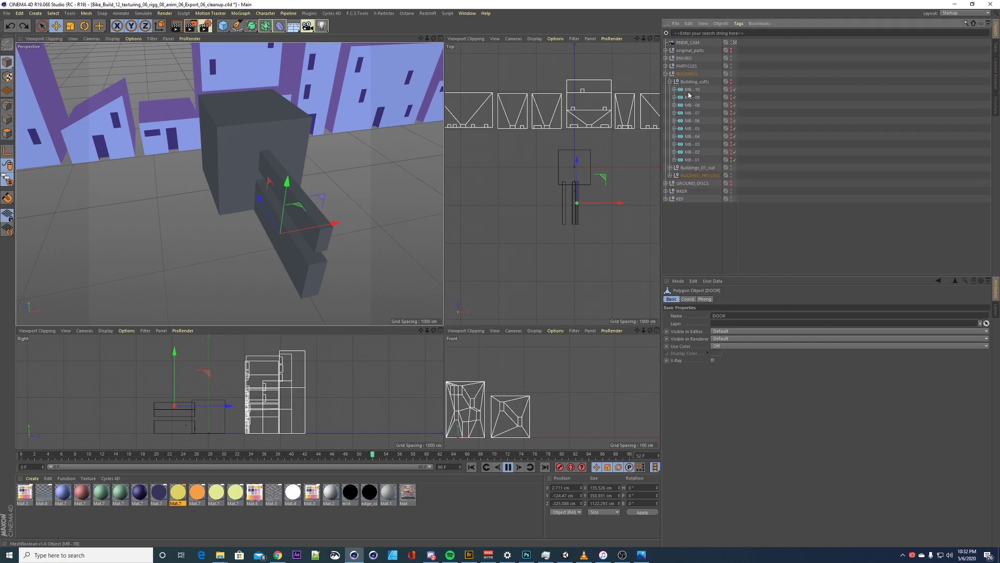
pyautogui.click(684, 90)
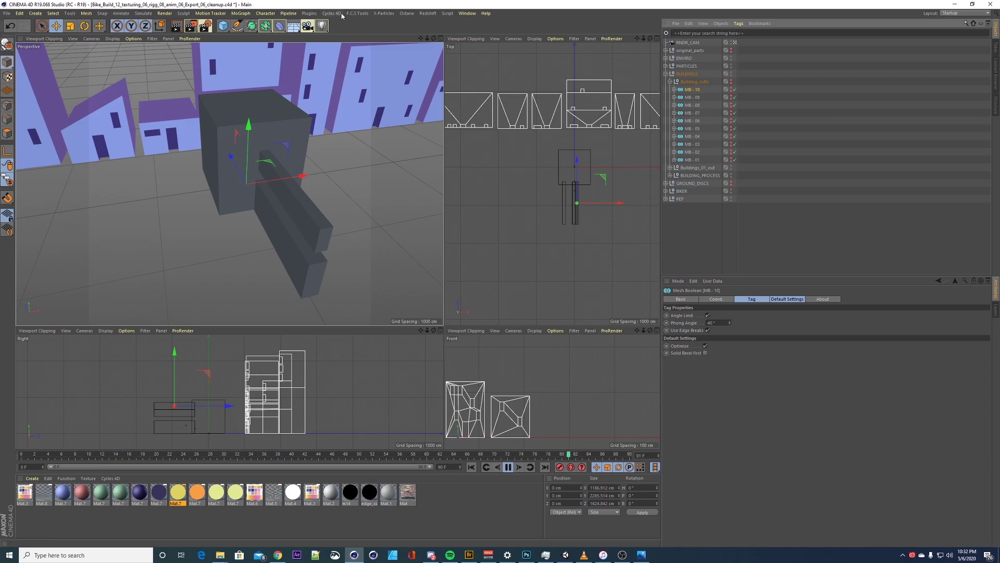
pyautogui.click(310, 13)
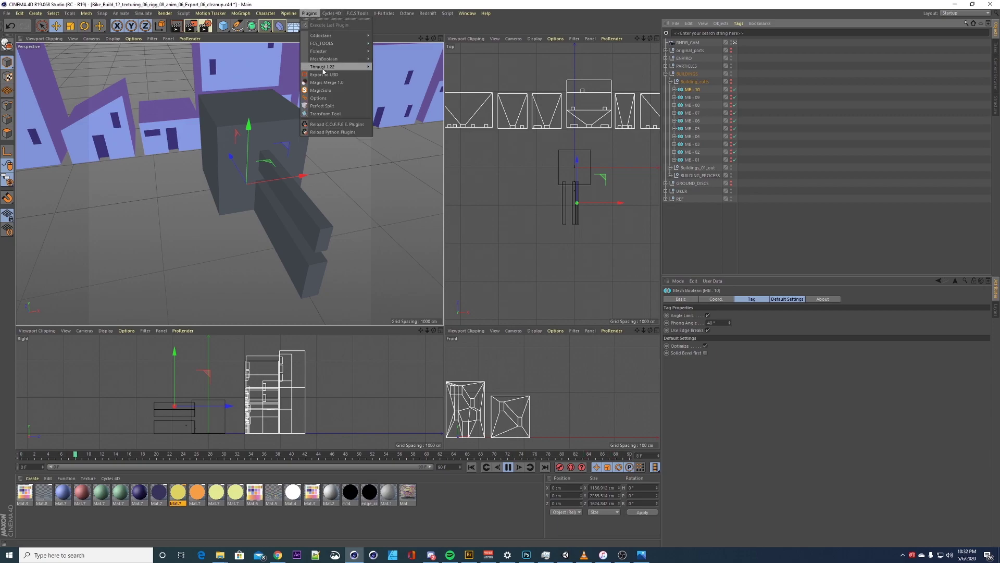
pyautogui.moveTo(338, 59)
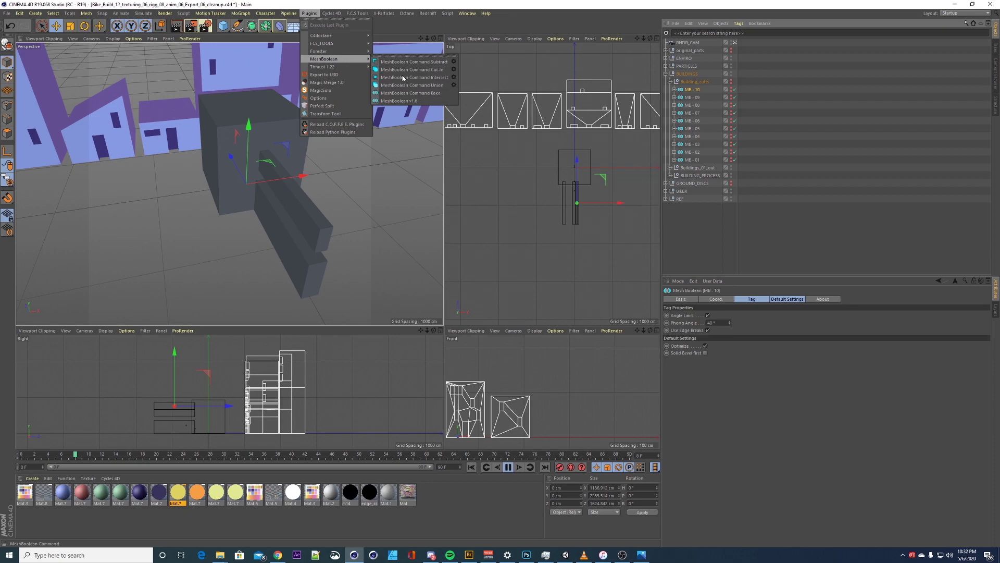
pyautogui.click(474, 31)
pyautogui.moveTo(268, 110)
pyautogui.keyDown('alt'); pyautogui.mouseDown()
pyautogui.moveTo(324, 98)
pyautogui.moveTo(288, 139)
pyautogui.moveTo(268, 122)
pyautogui.mouseUp(); pyautogui.keyUp('alt')
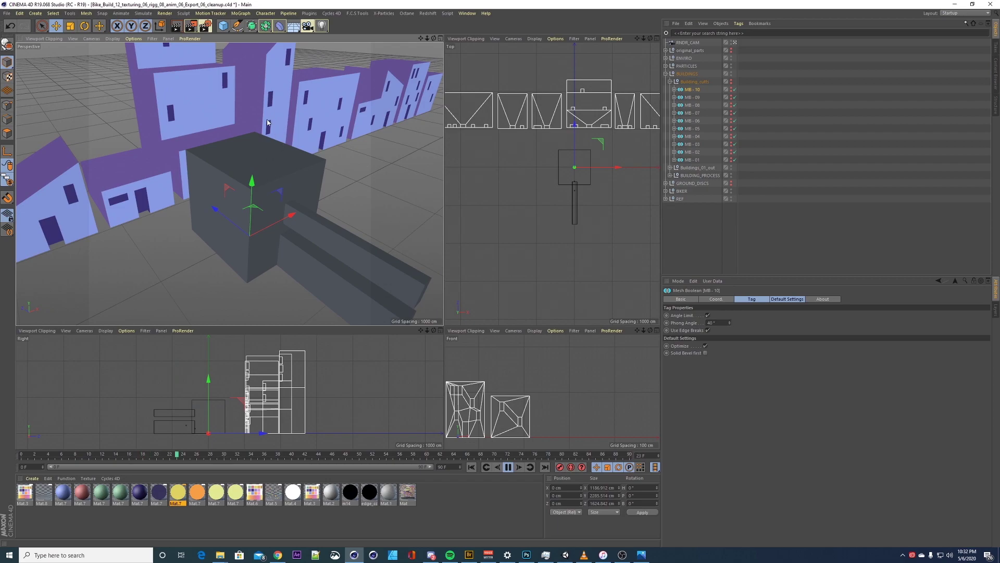
# Turn off viewport solo to bring back the full scene, and hide the BUILDING_PROCESS null in the editor
pyautogui.click(670, 82)
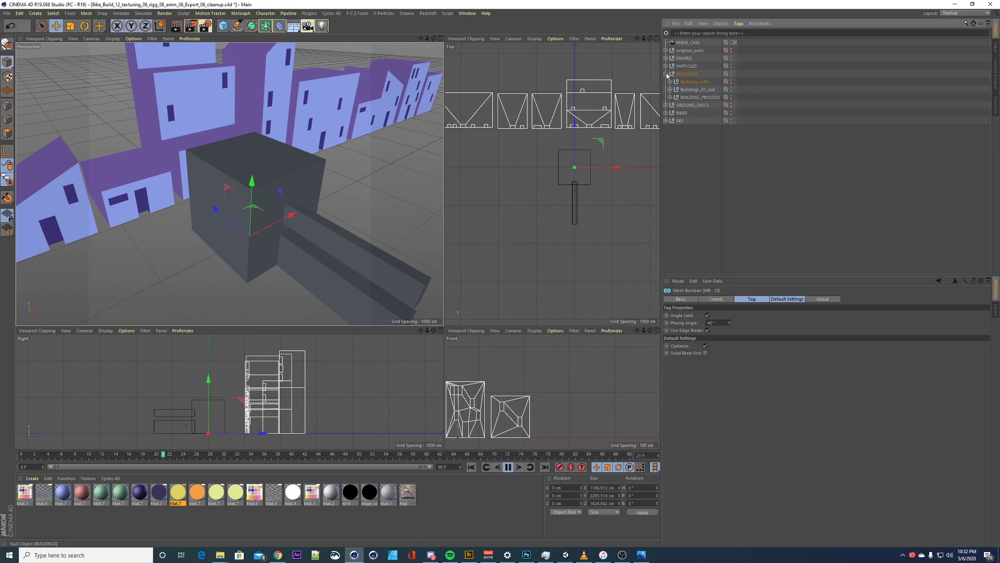
pyautogui.click(666, 74)
pyautogui.moveTo(8, 180); pyautogui.dragTo(57, 189)
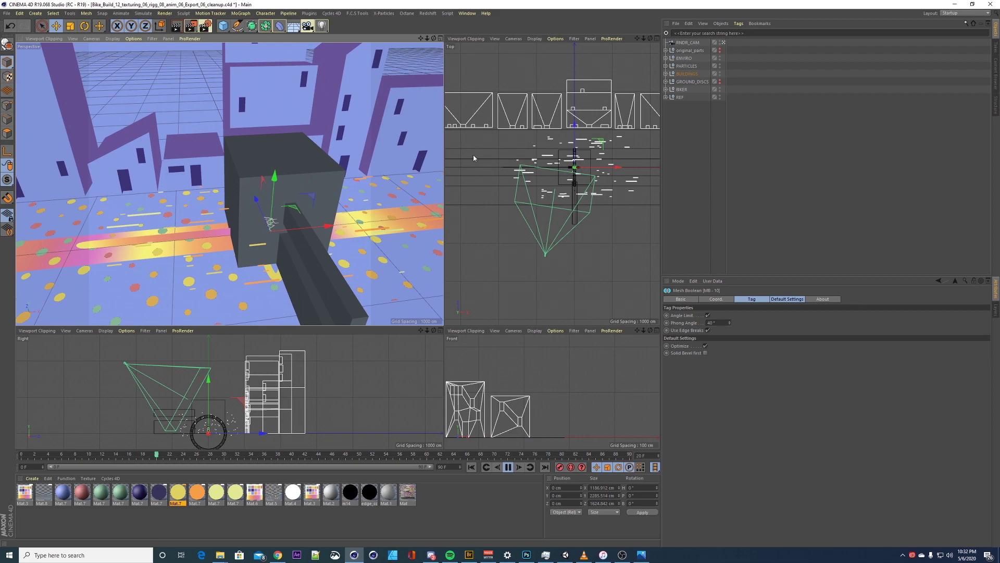
pyautogui.click(666, 73)
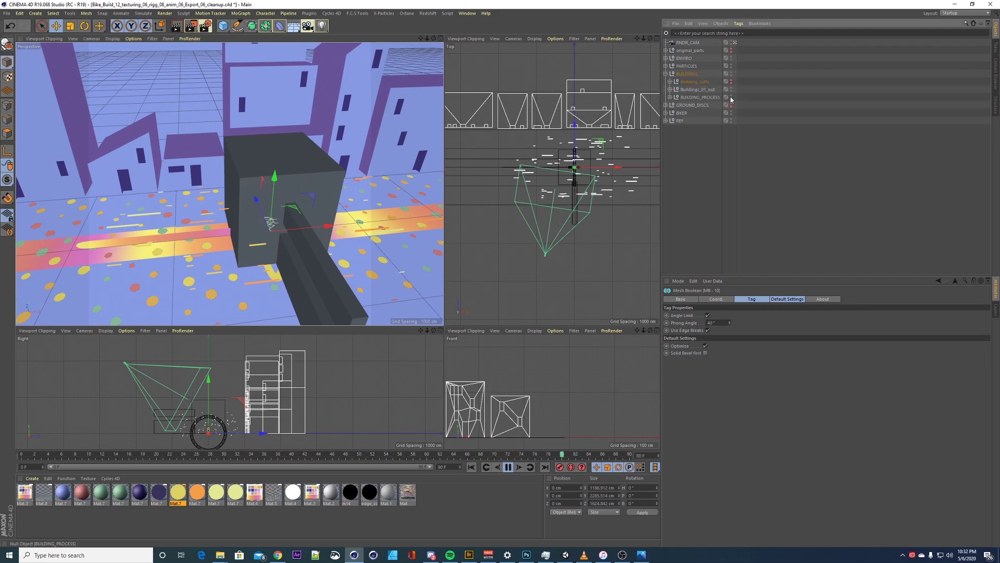
pyautogui.click(731, 96)
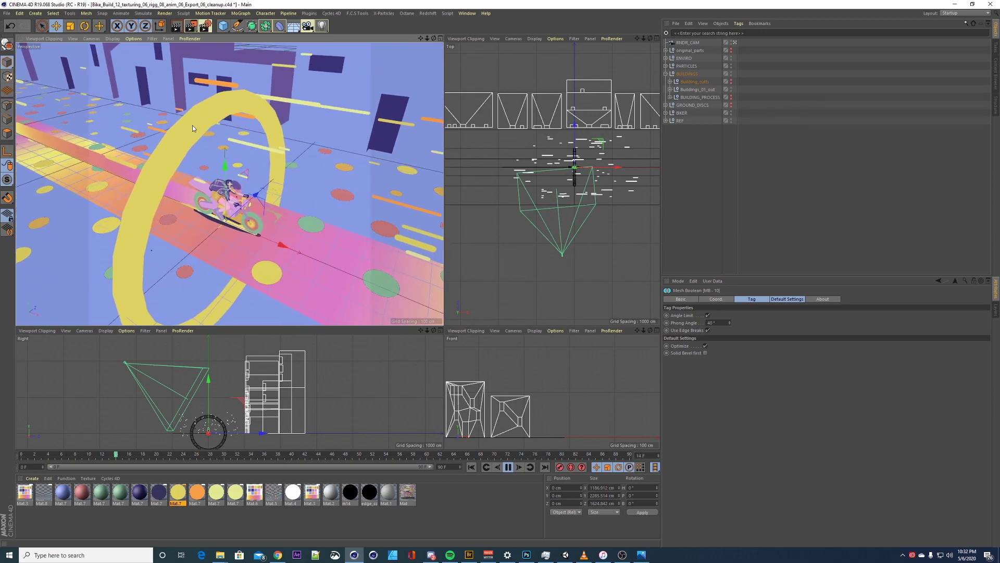
# Select the yellow Torus_LOOPS ring, then expand the PARTICLES group and select its capsule cloner to inspect the settings
pyautogui.click(194, 124)
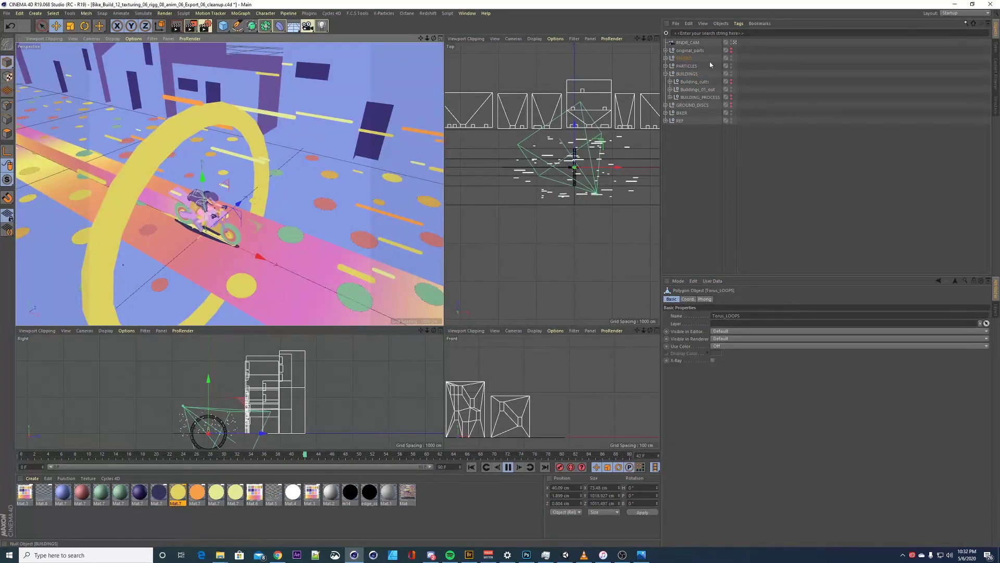
pyautogui.click(665, 74)
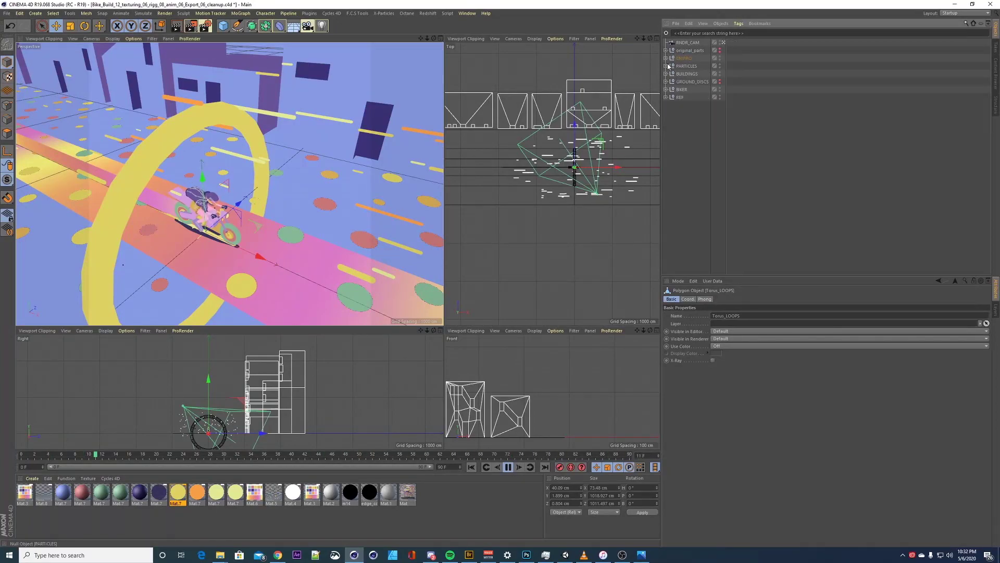
pyautogui.click(665, 65)
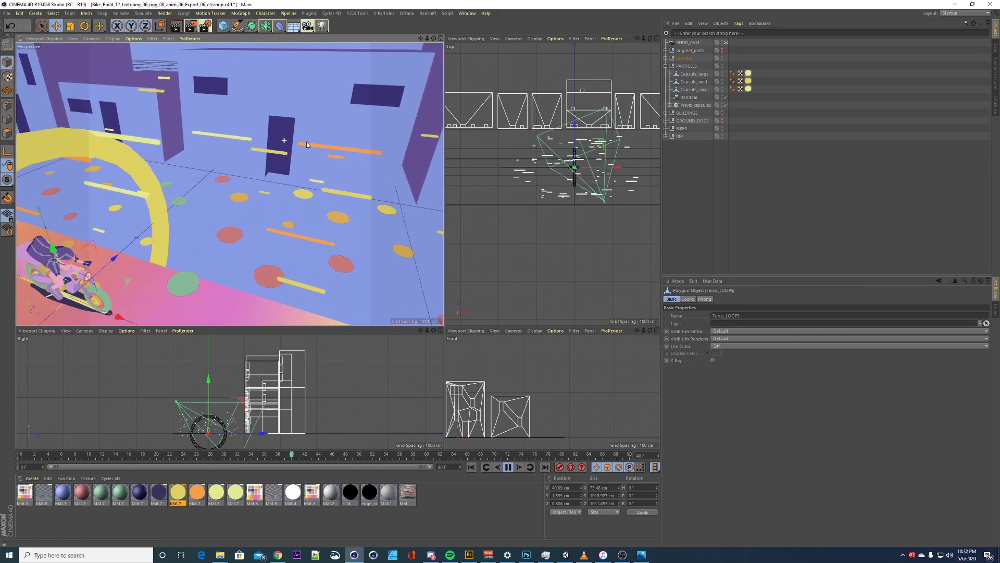
pyautogui.click(255, 159)
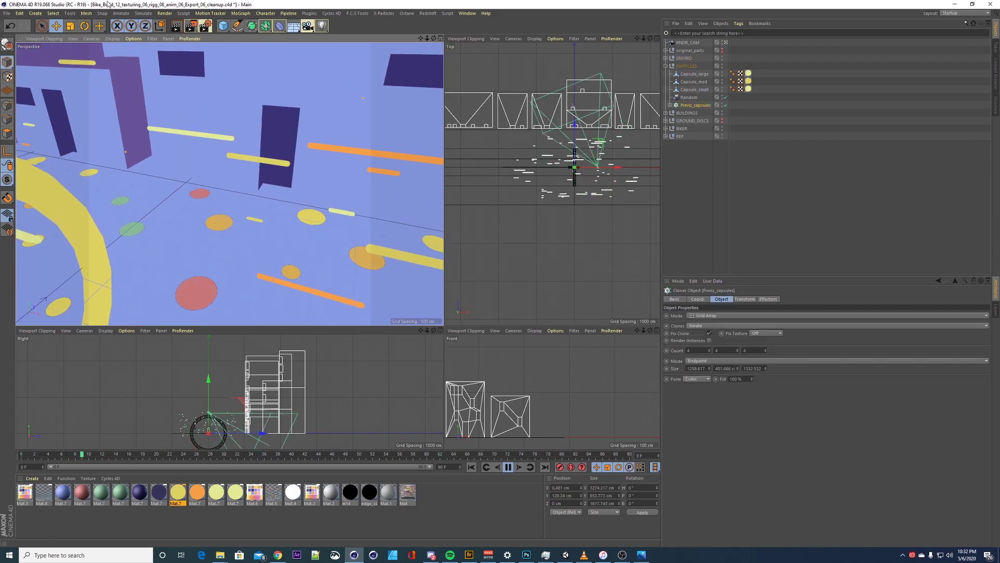
# Add a capsule primitive and move it in front of the motorcycle, to about X 224 cm and Y 43 cm
pyautogui.click(30, 13)
pyautogui.moveTo(41, 27)
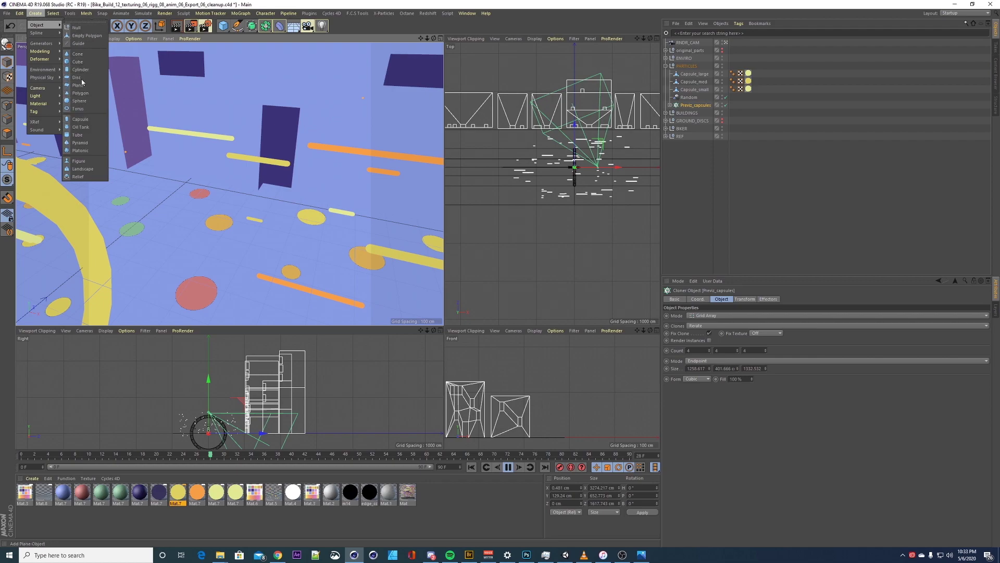
pyautogui.click(80, 120)
pyautogui.moveTo(192, 156); pyautogui.dragTo(407, 190)
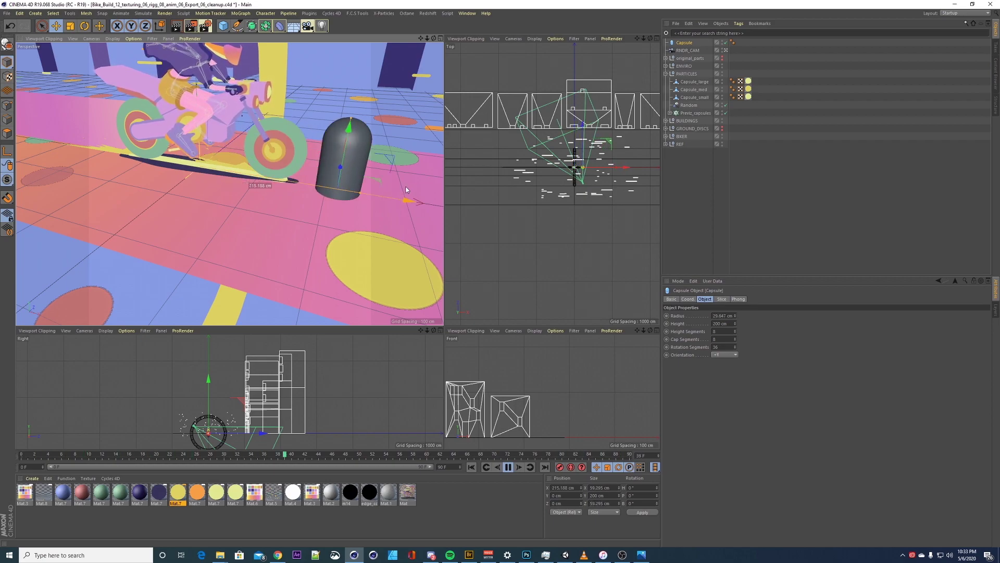
pyautogui.moveTo(344, 172); pyautogui.dragTo(356, 149)
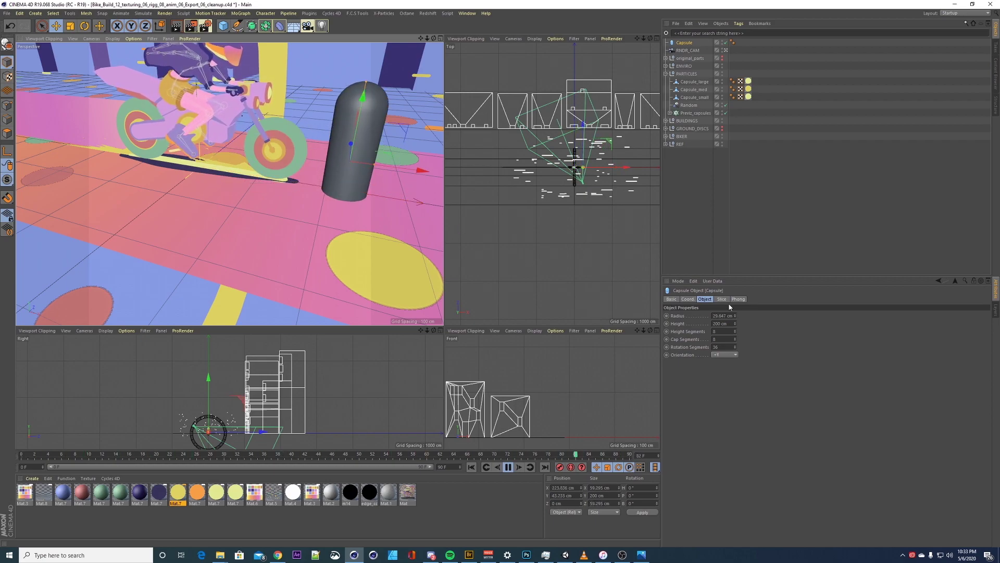
# Orient the test capsule along the -Z axis, view it from around, and delete it from the scene
pyautogui.click(725, 354)
pyautogui.click(730, 401)
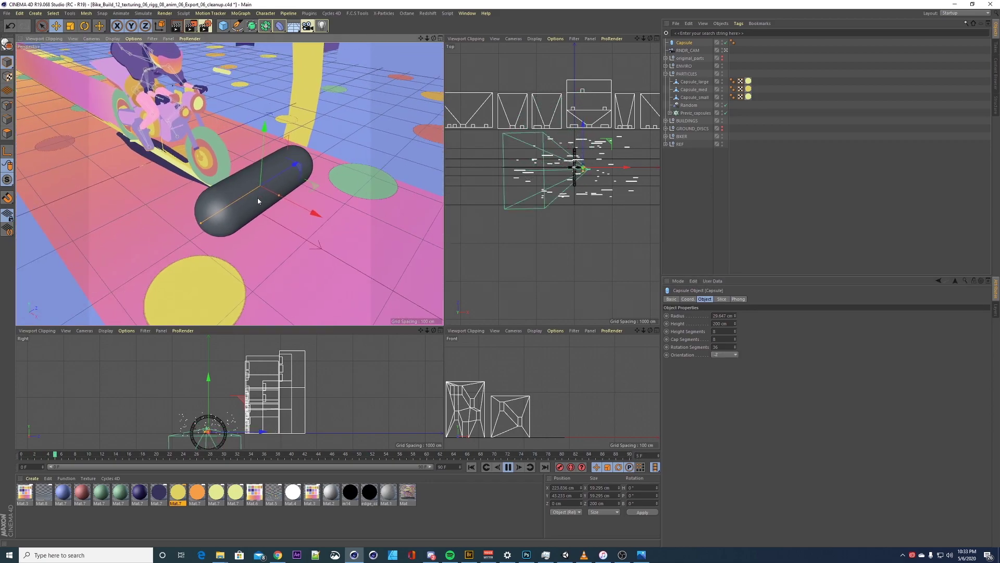
pyautogui.click(723, 346)
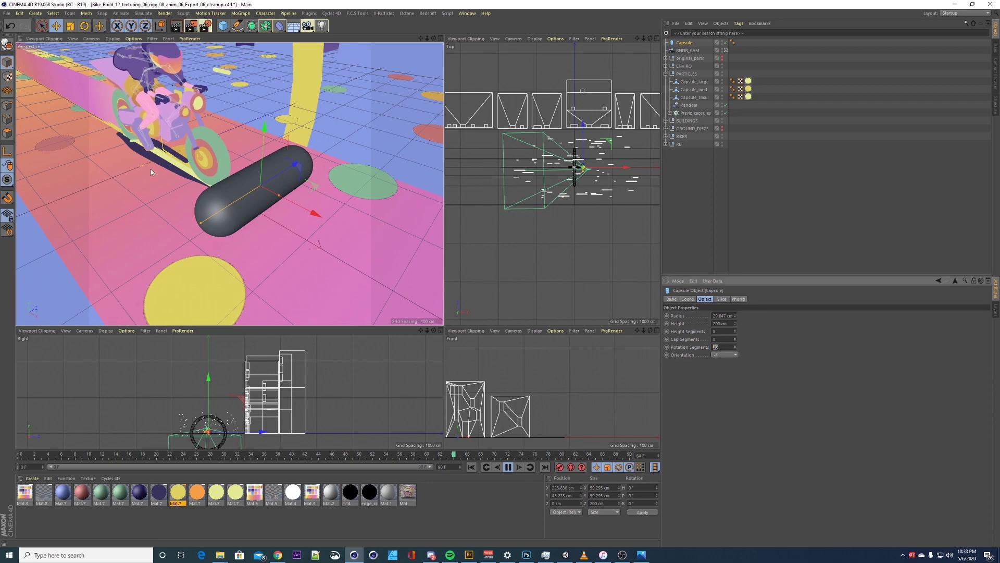
pyautogui.keyDown('alt'); pyautogui.moveTo(259, 187); pyautogui.dragTo(245, 177); pyautogui.keyUp('alt')
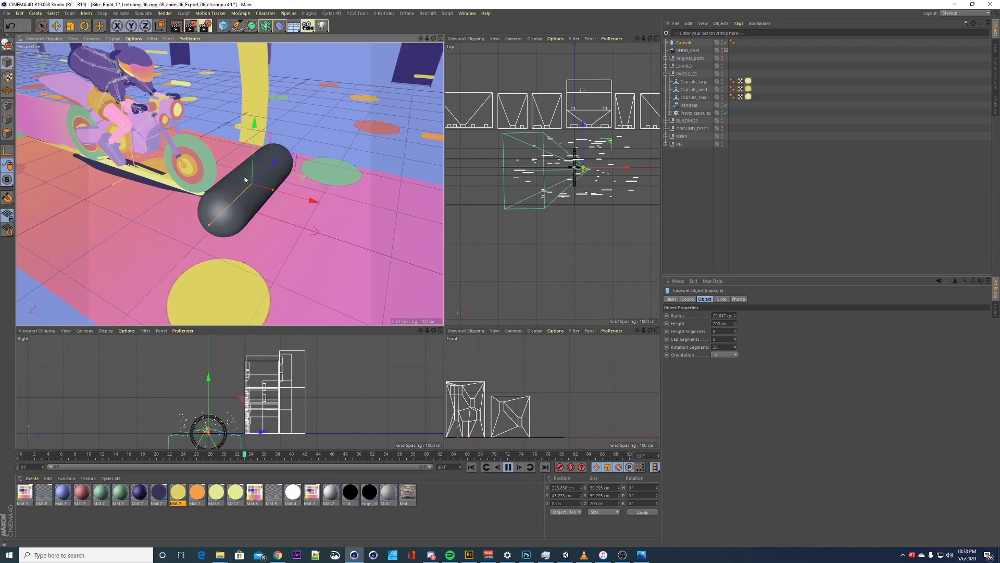
pyautogui.press('Delete')
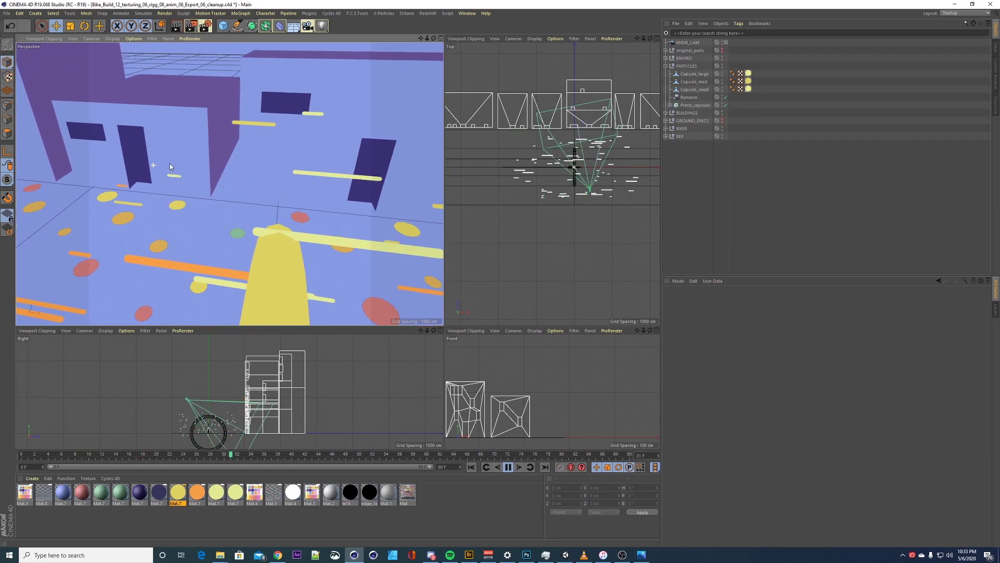
# Inspect the capsule cloner in PARTICLES, then the GROUND_DISCS and BUILDINGS nulls and the contents of the ENVIRO group
pyautogui.click(178, 178)
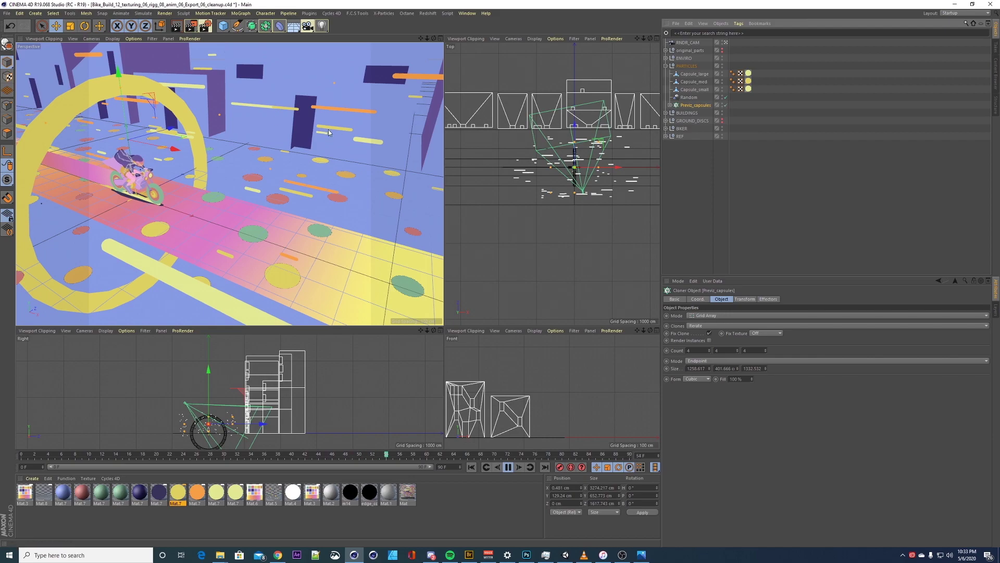
pyautogui.click(666, 66)
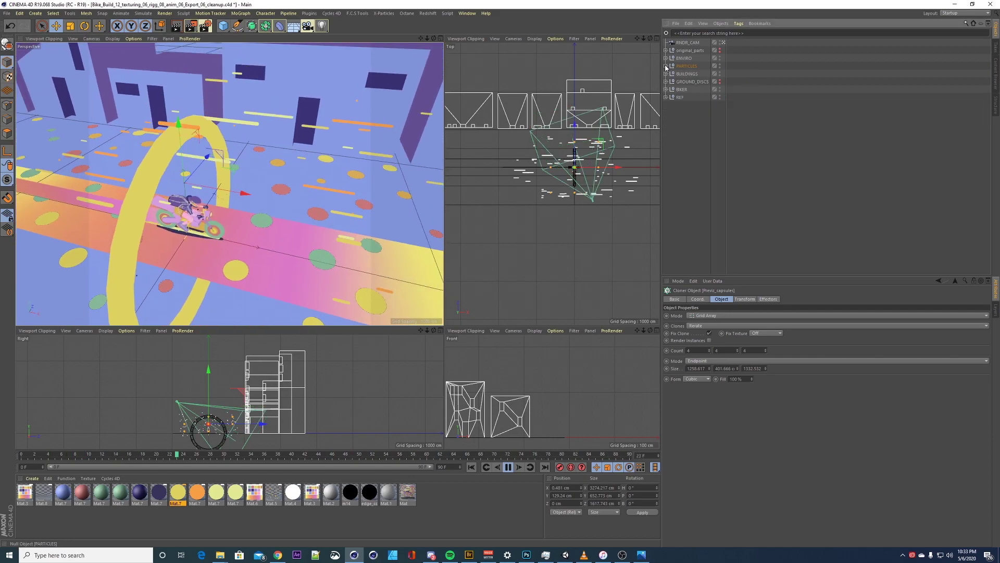
pyautogui.click(684, 82)
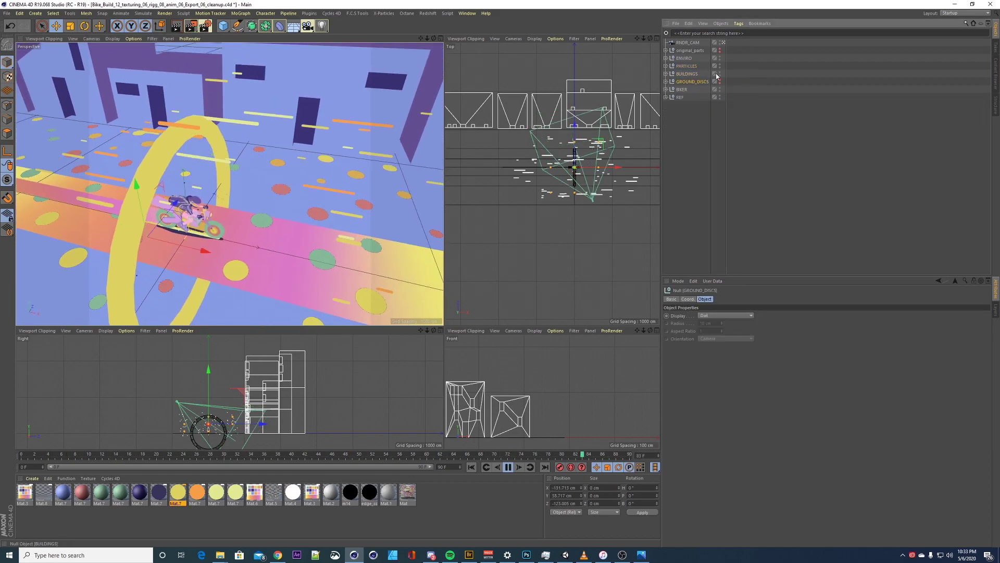
pyautogui.click(684, 58)
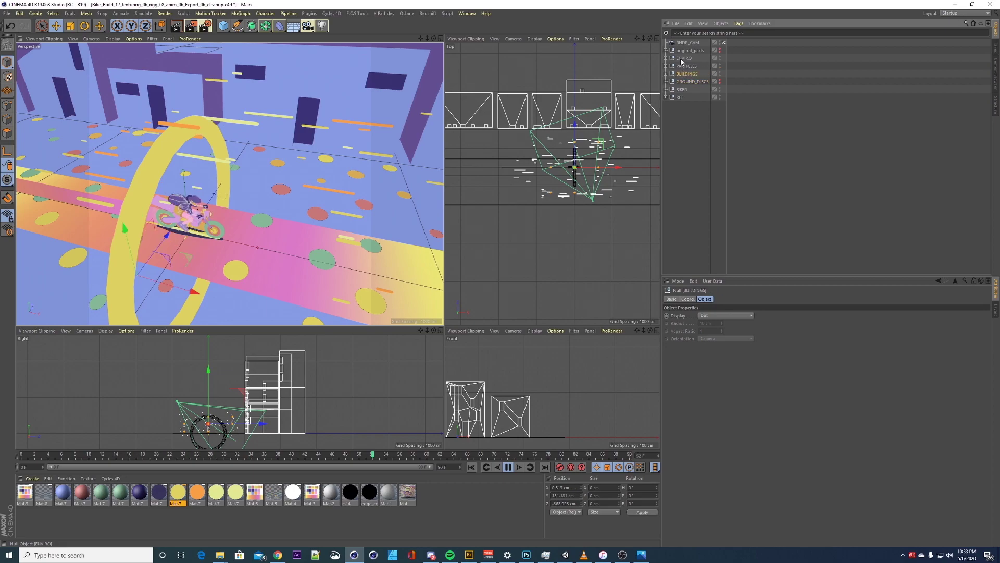
pyautogui.click(665, 57)
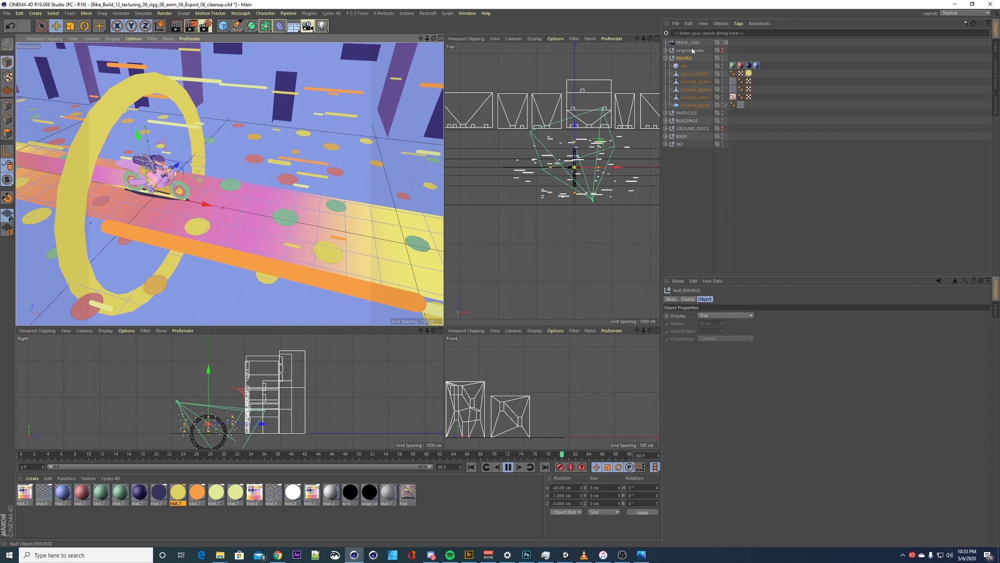
pyautogui.click(666, 58)
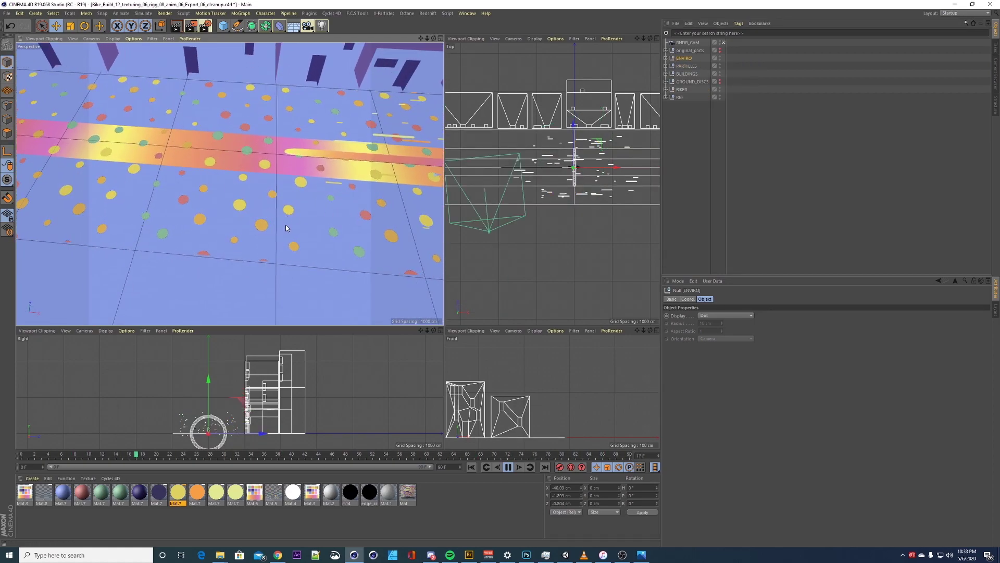
# Select the dotted ground in the viewport and expand ENVIRO to locate its Ground_plane object
pyautogui.click(233, 186)
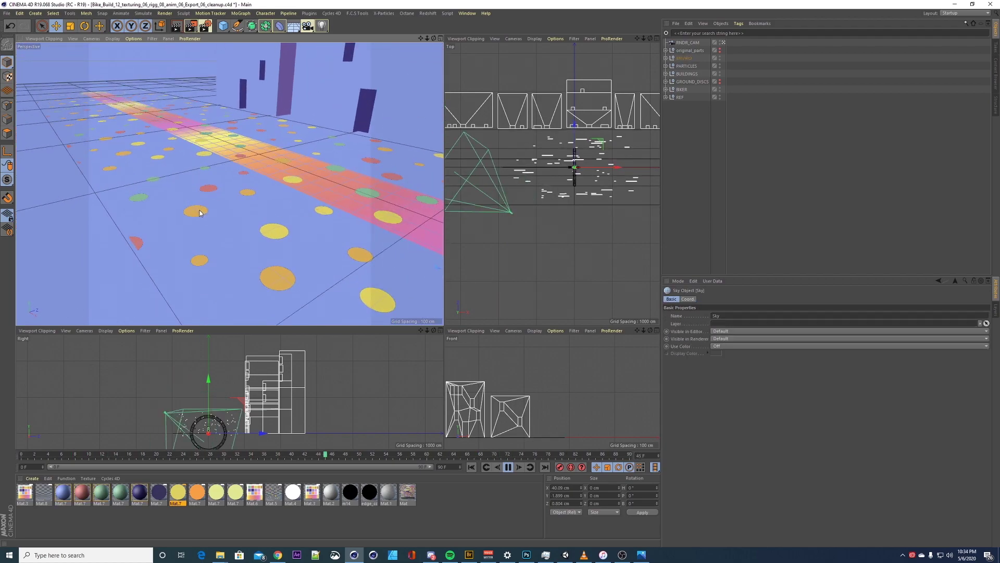
pyautogui.click(228, 233)
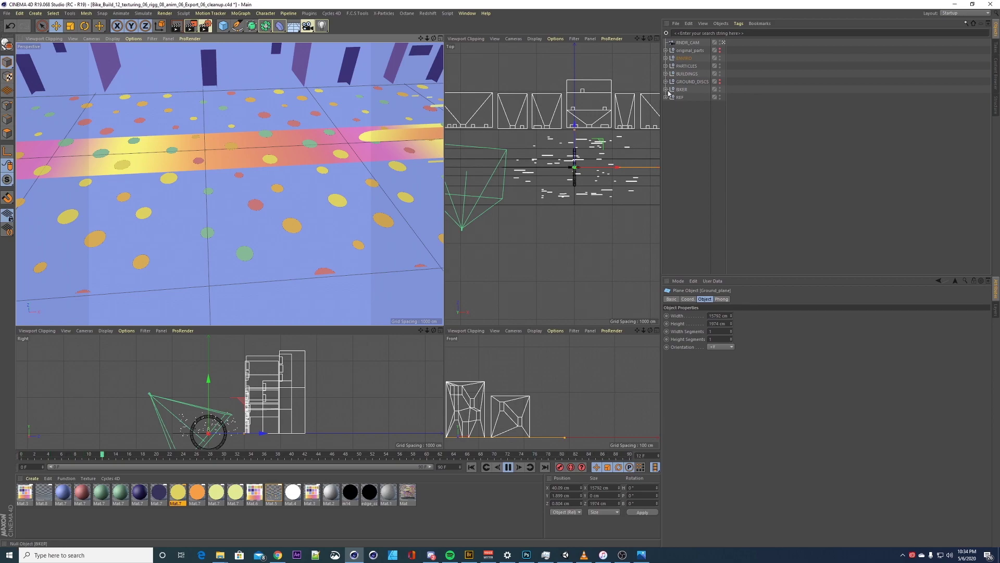
pyautogui.click(666, 58)
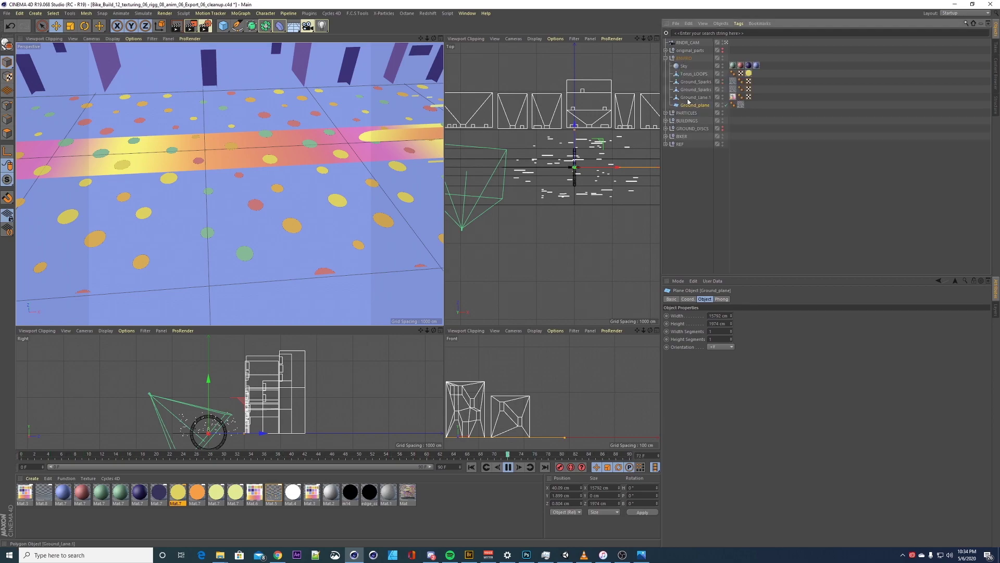
# Try the dark purple-blue Mat.7 material on the Ground_plane object, and remove that texture tag again
pyautogui.click(699, 105)
pyautogui.moveTo(701, 109); pyautogui.dragTo(699, 107)
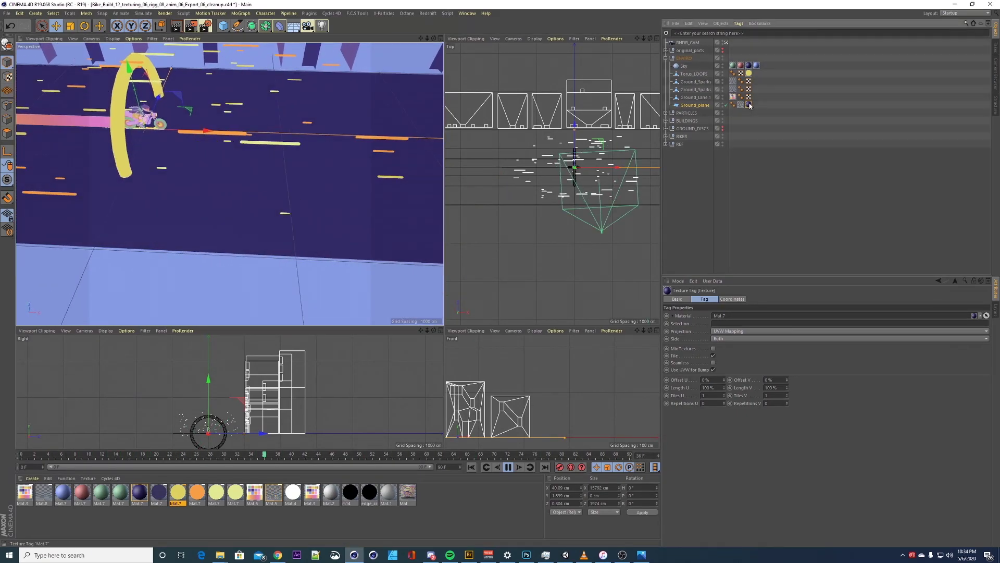
pyautogui.press('Delete')
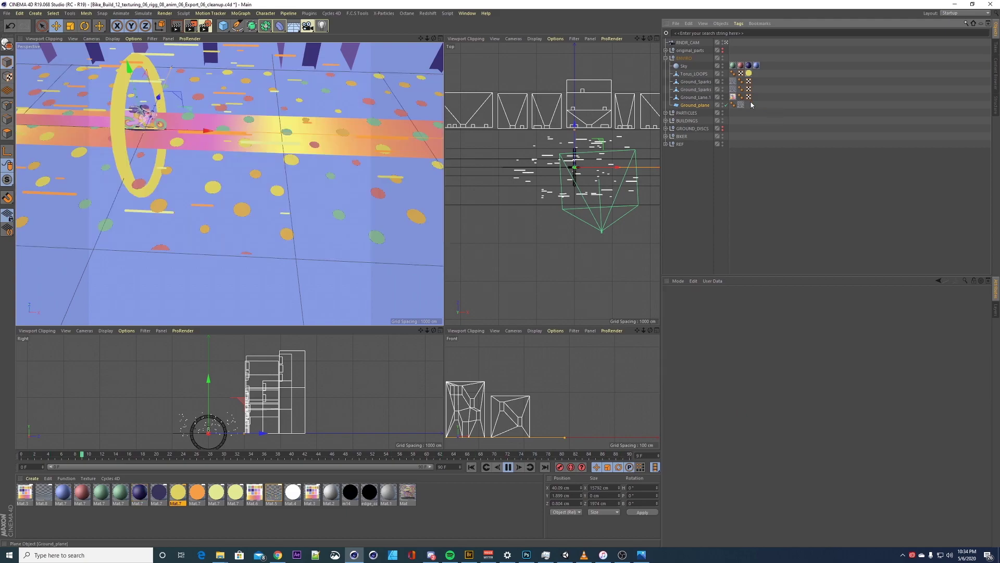
# Make the GROUND_DISCS group visible in the editor, expand it, and find the Disc among the primitives that can be created
pyautogui.click(722, 127)
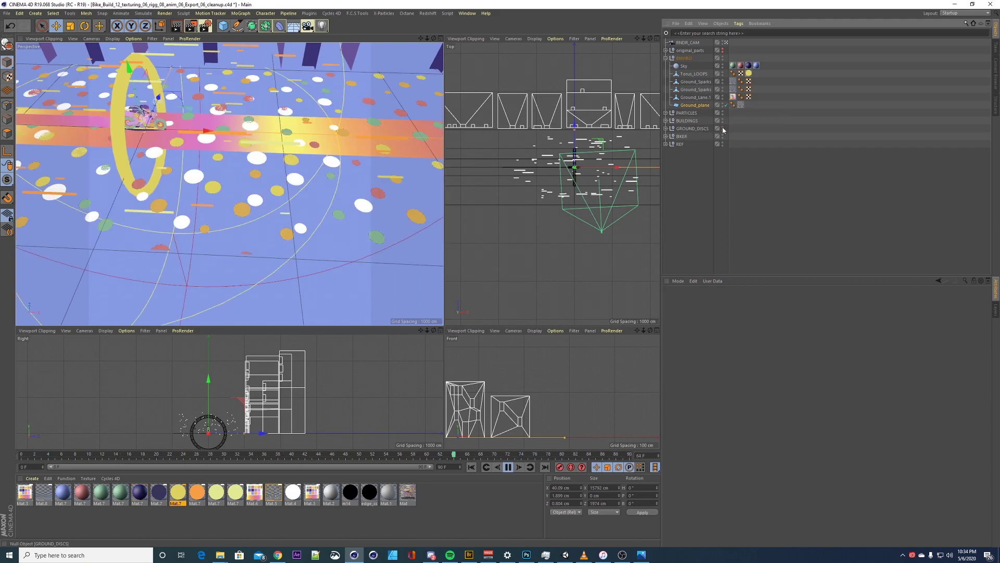
pyautogui.click(666, 129)
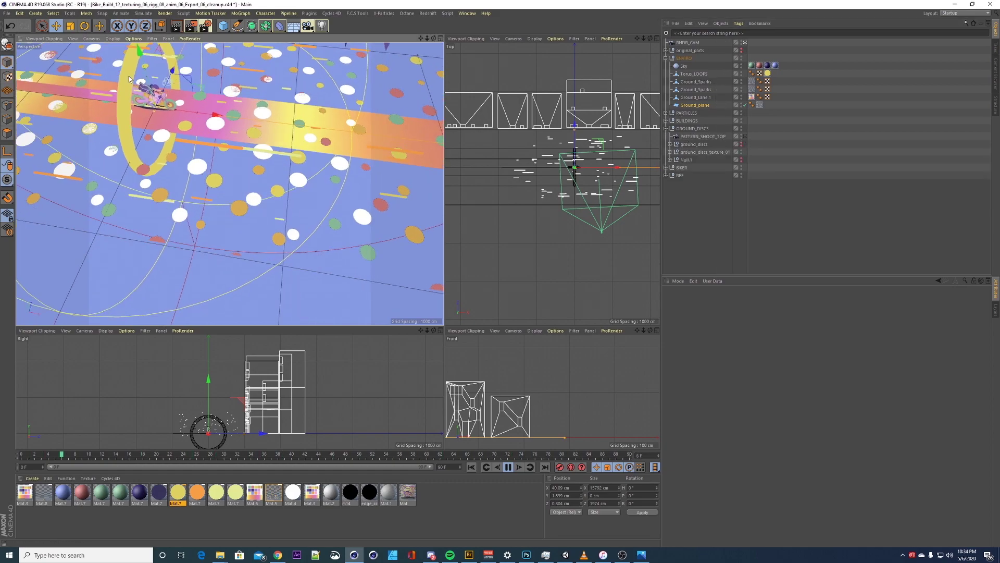
pyautogui.click(35, 14)
pyautogui.moveTo(44, 25)
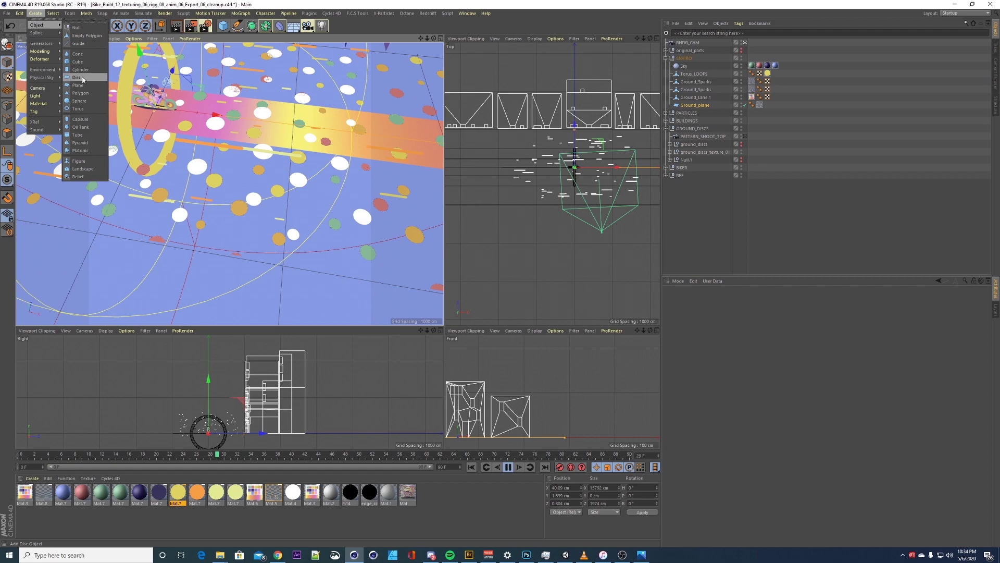
pyautogui.click(708, 212)
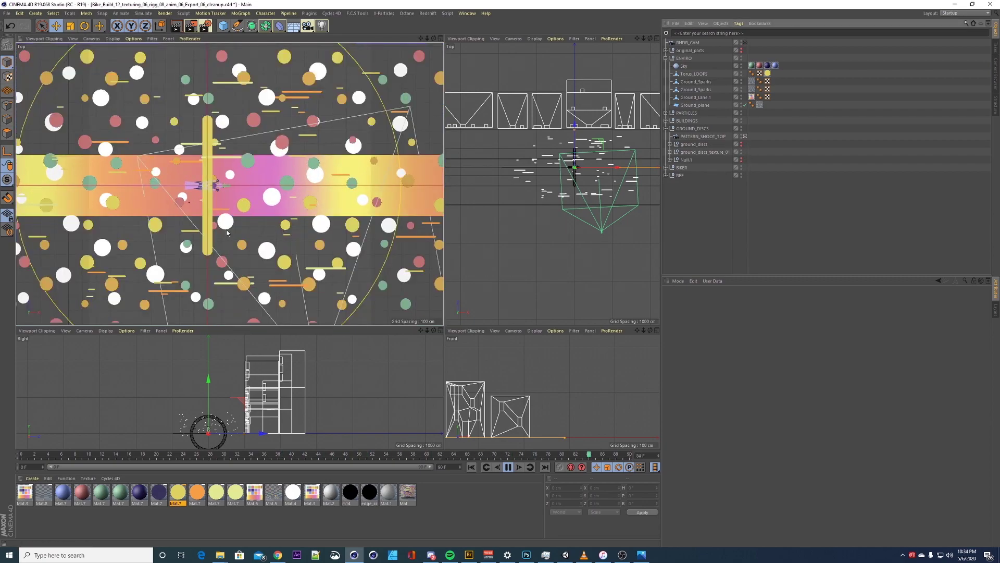
# Isolate the GROUND_DISCS hierarchy in the viewports with solo mode and collapse the group in the object list
pyautogui.click(693, 128)
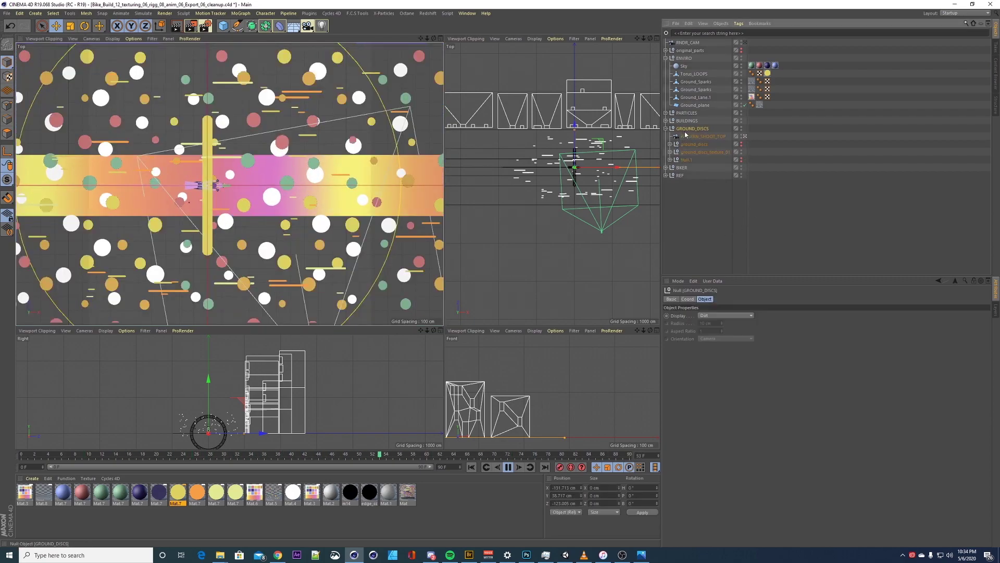
pyautogui.moveTo(7, 179); pyautogui.dragTo(57, 219)
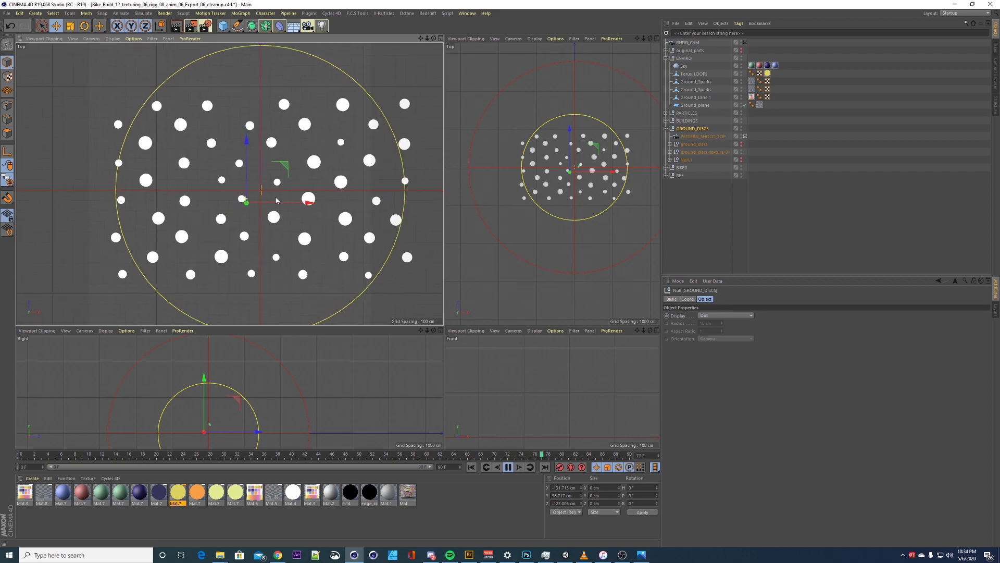
pyautogui.click(666, 128)
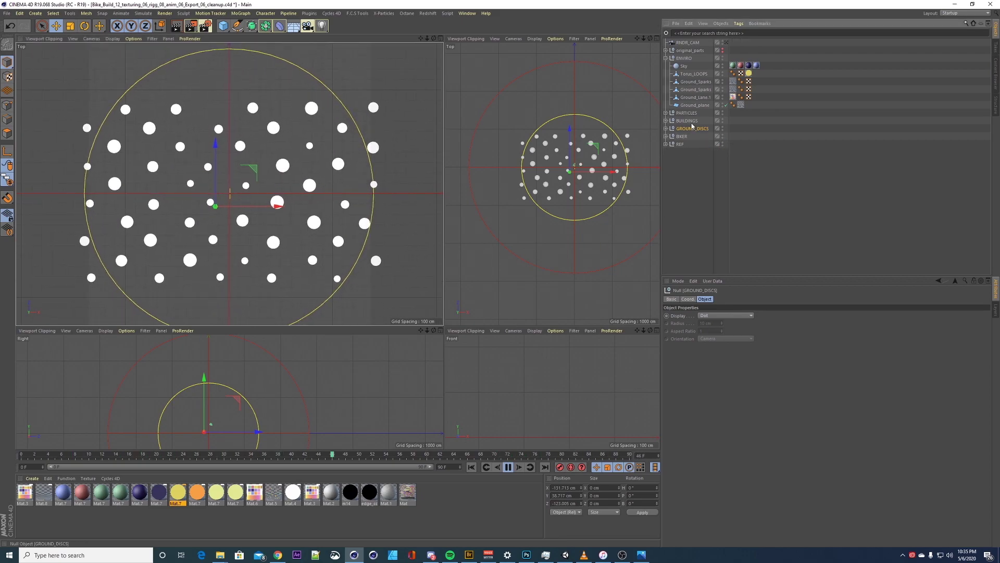
pyautogui.scroll(-2, 269, 189)
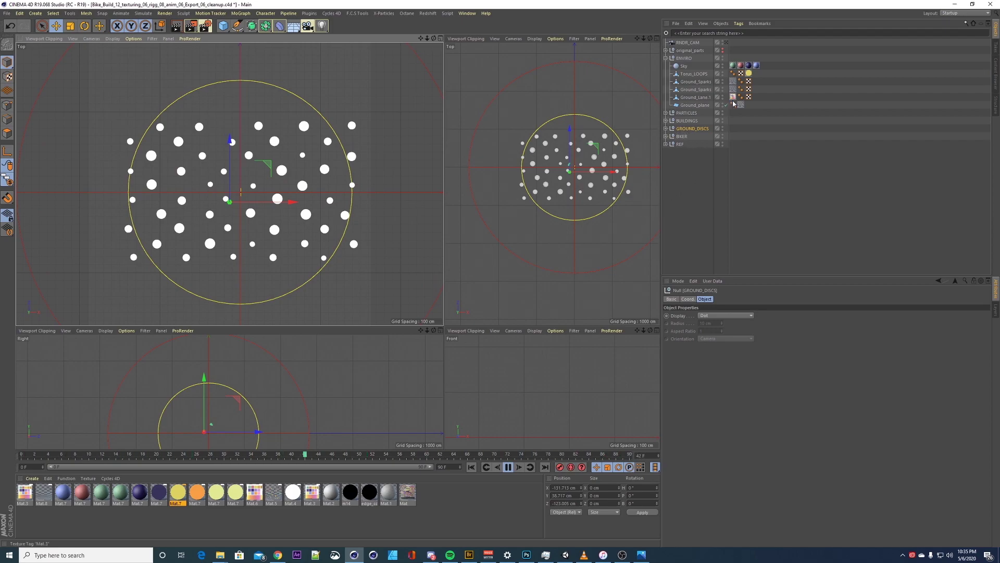
# Collapse the ENVIRO group and display the whole scene again through the RNDR_CAM camera
pyautogui.click(666, 58)
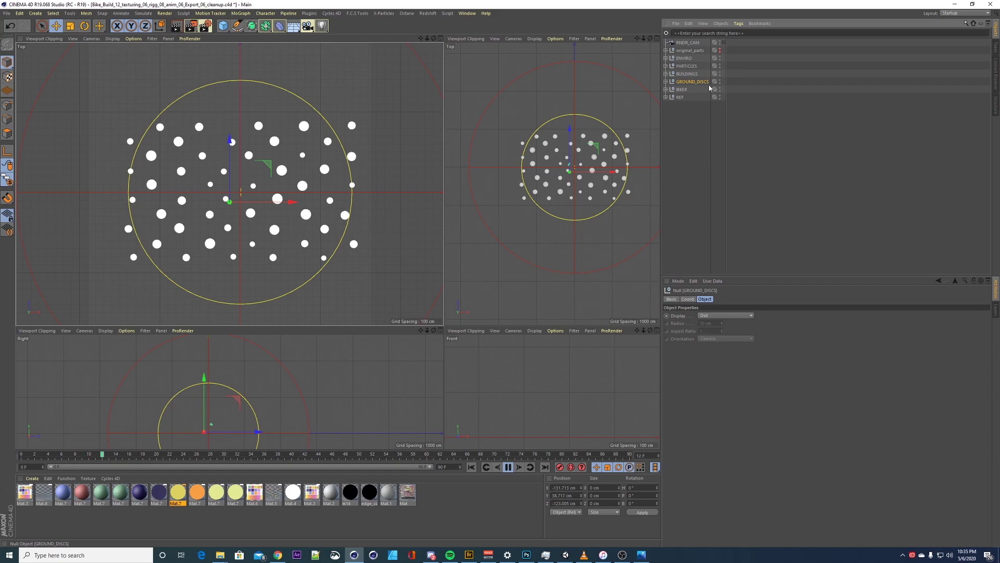
pyautogui.moveTo(7, 179); pyautogui.dragTo(36, 188)
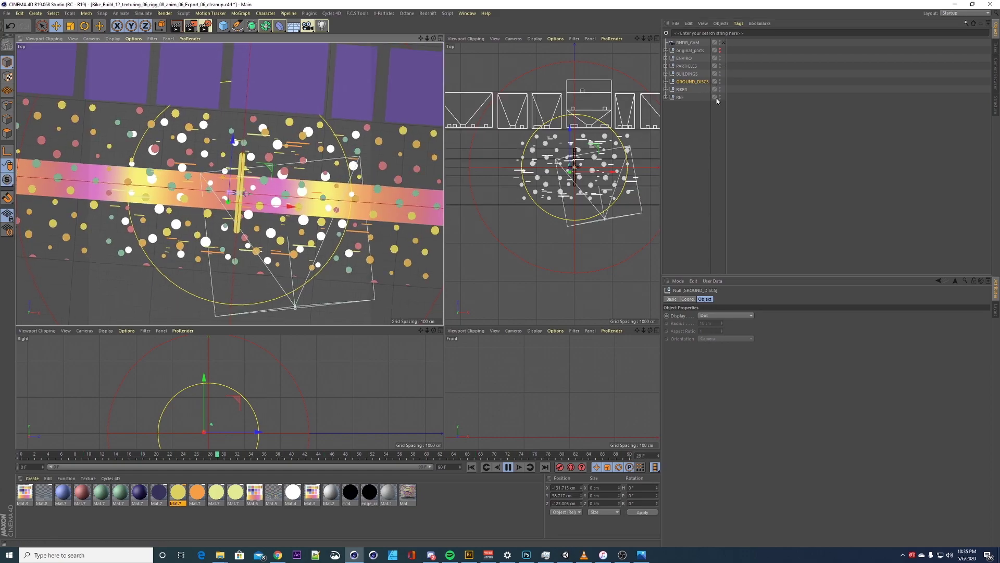
pyautogui.click(724, 42)
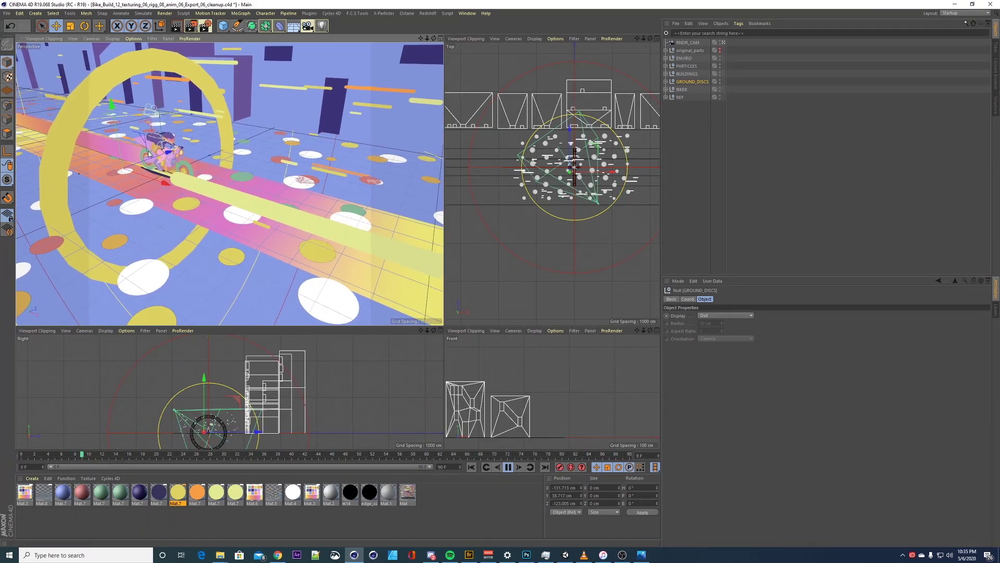
# Look up FBX among the export formats and stop the animation playback
pyautogui.click(7, 13)
pyautogui.moveTo(30, 156)
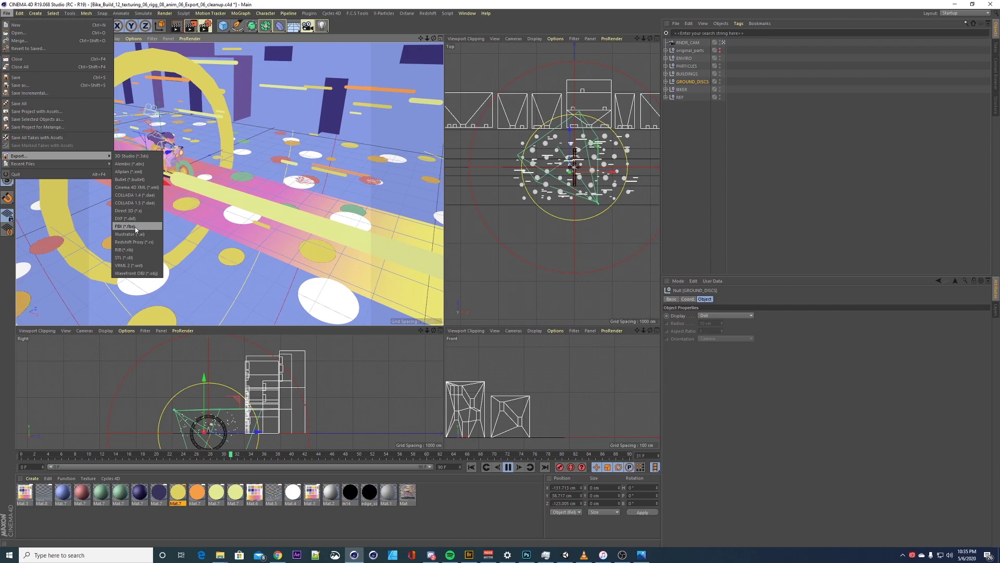
pyautogui.click(175, 190)
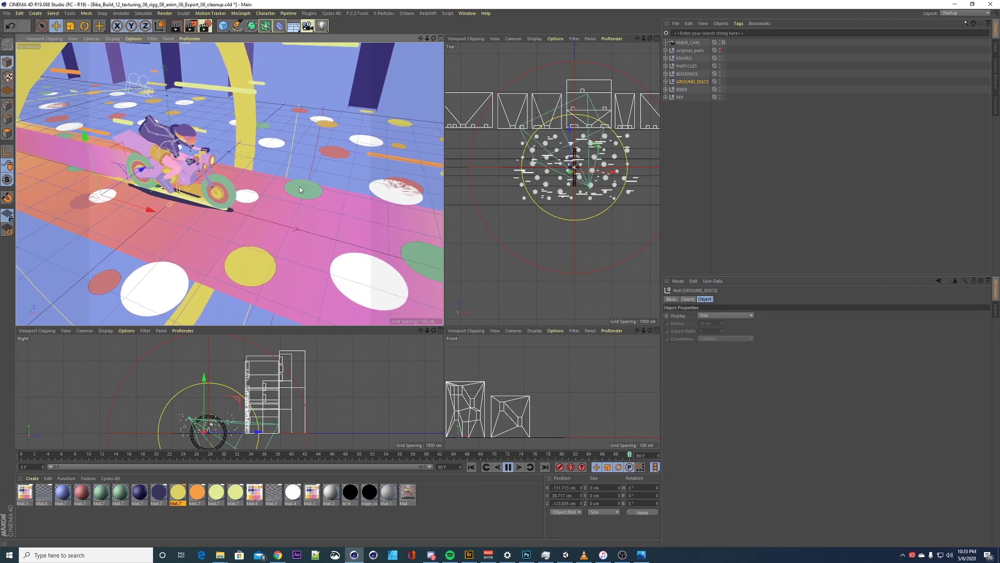
pyautogui.click(507, 467)
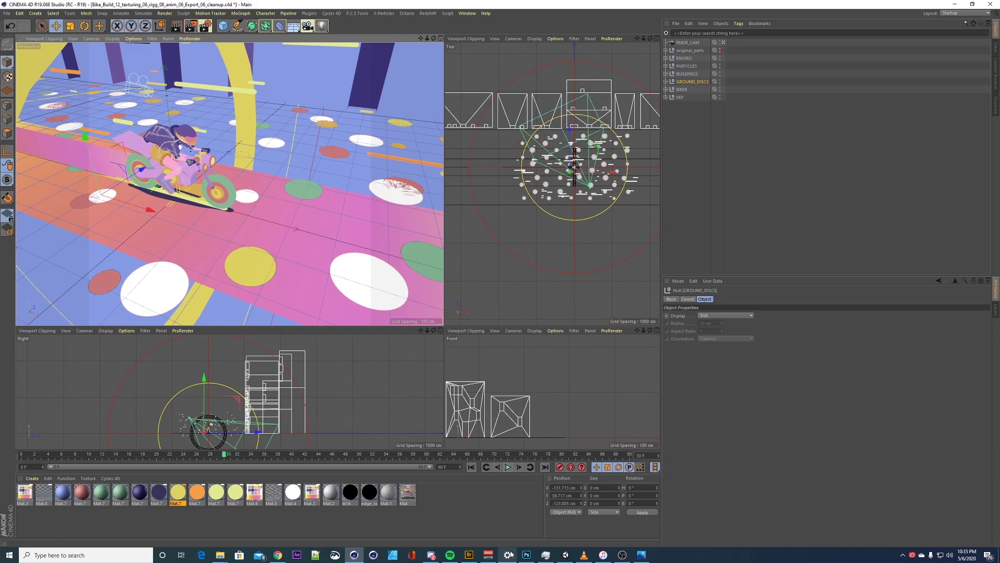
# Switch to Unity and view the Synthbike1 scene in the Scene view and the Game view
pyautogui.click(565, 555)
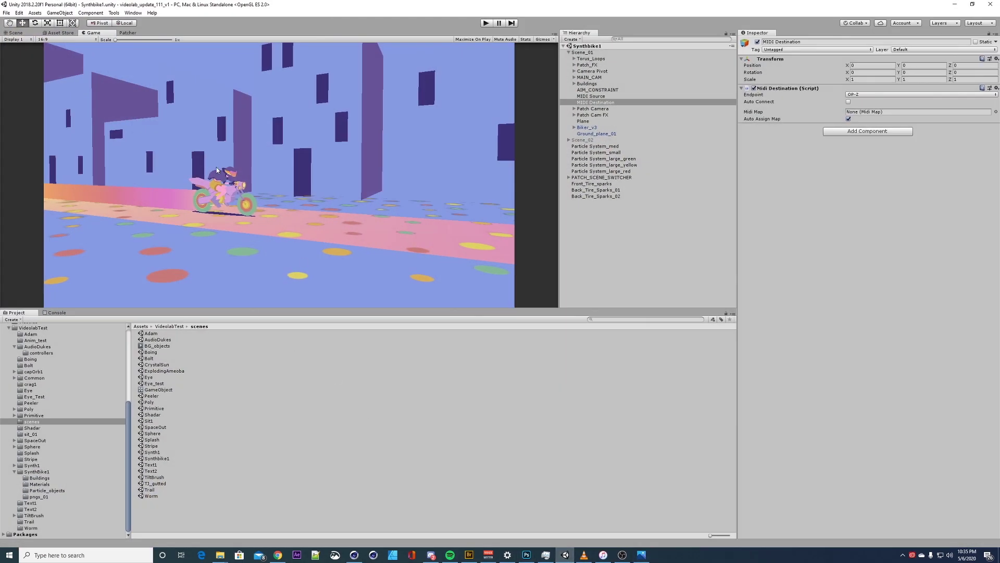
pyautogui.click(15, 34)
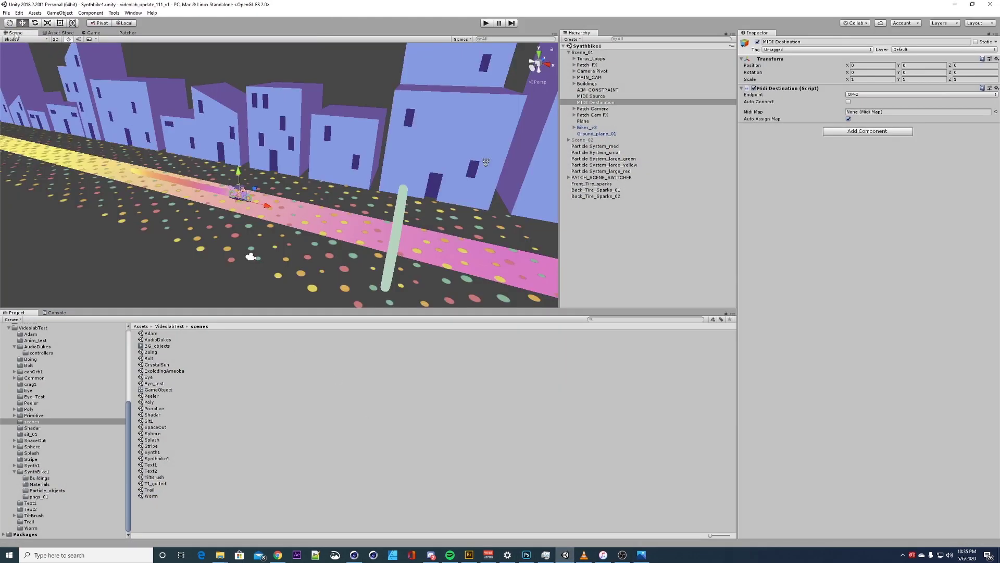
pyautogui.click(93, 33)
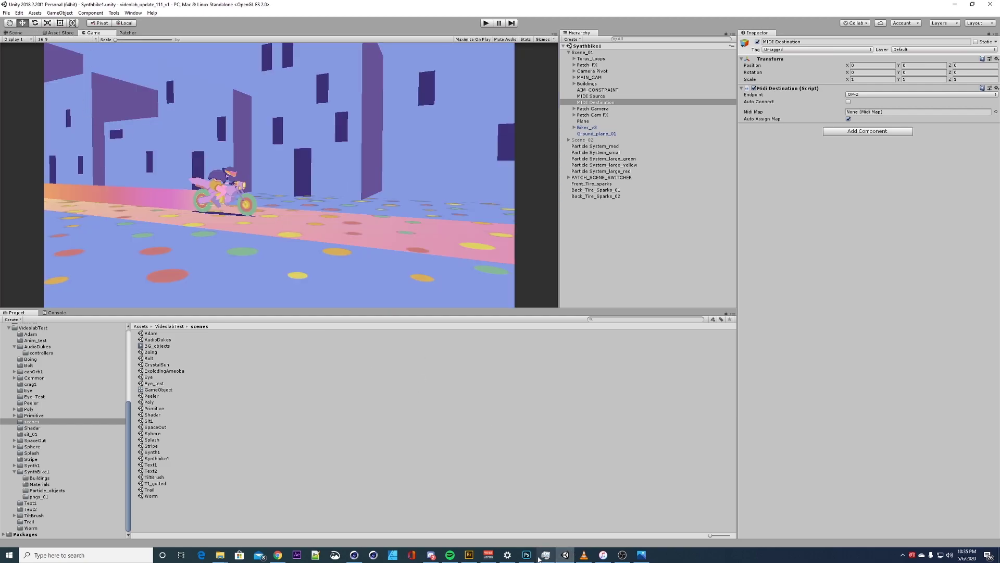
# Switch to Photoshop and place its window below Unity's game picture, with the labelled OP-Z key layout in view
pyautogui.click(525, 556)
pyautogui.moveTo(378, 273); pyautogui.dragTo(504, 280)
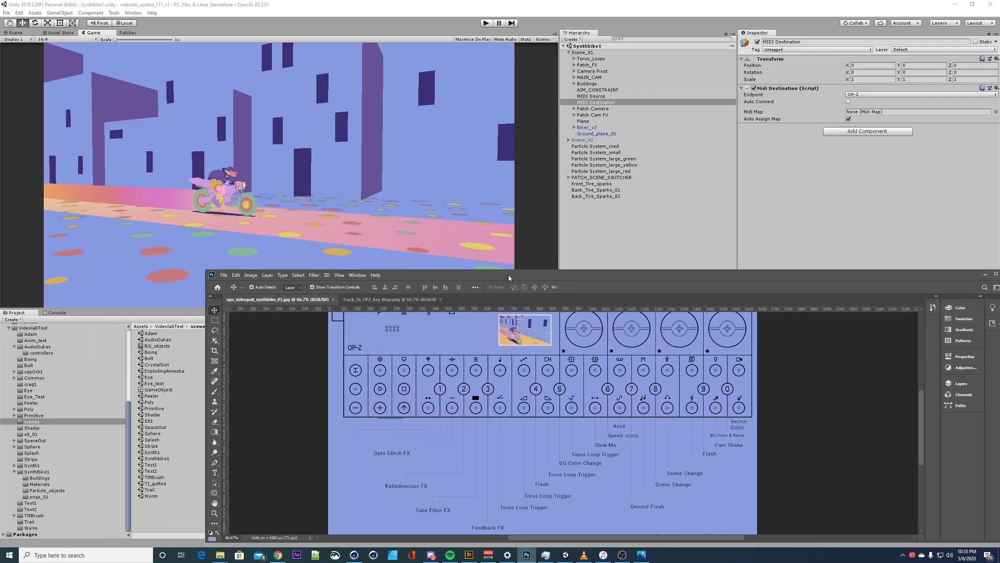
pyautogui.moveTo(386, 415); pyautogui.dragTo(436, 415)
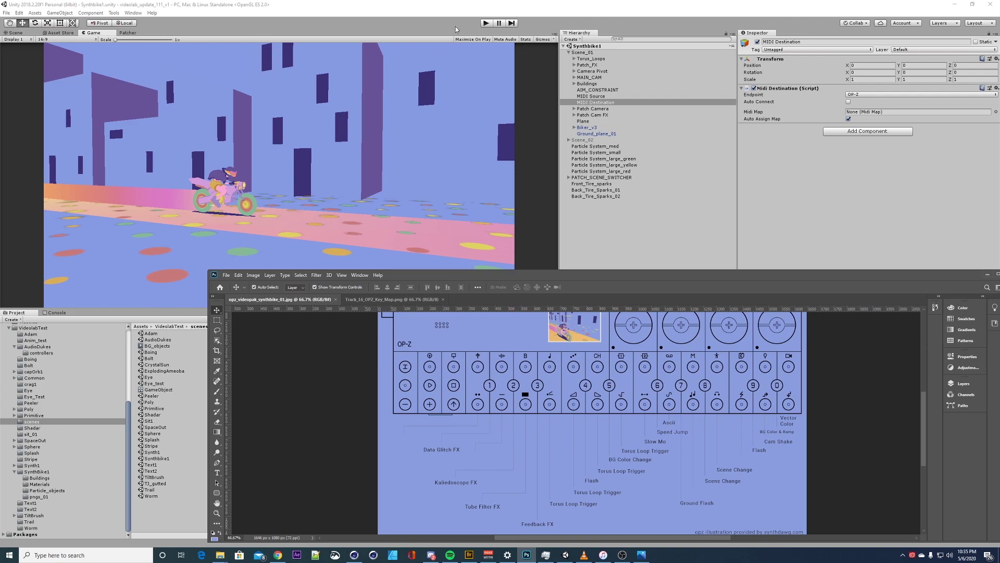
# Run the Synthbike1 scene in Unity's play mode and bring the Photoshop key map back in front beneath it
pyautogui.click(485, 23)
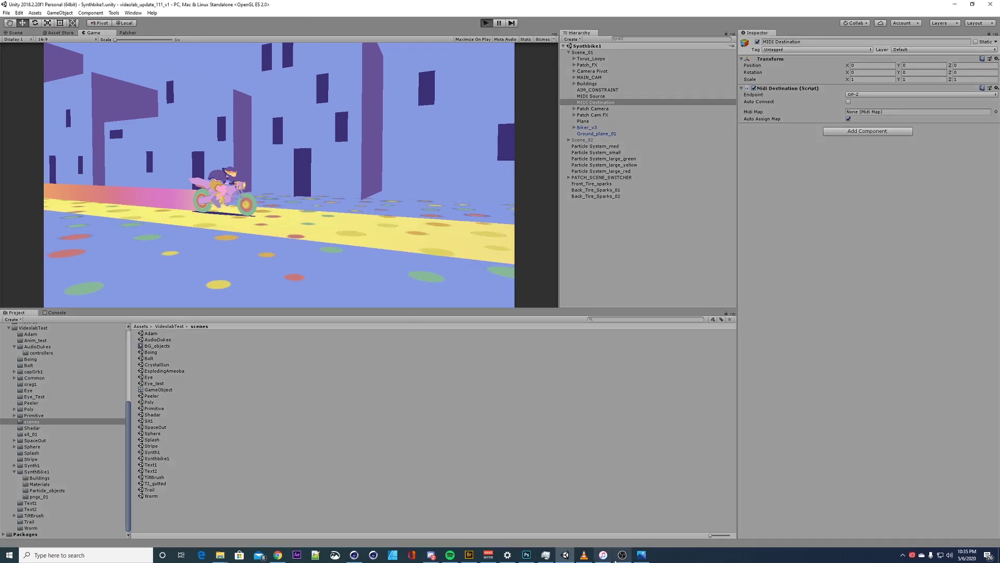
pyautogui.click(527, 555)
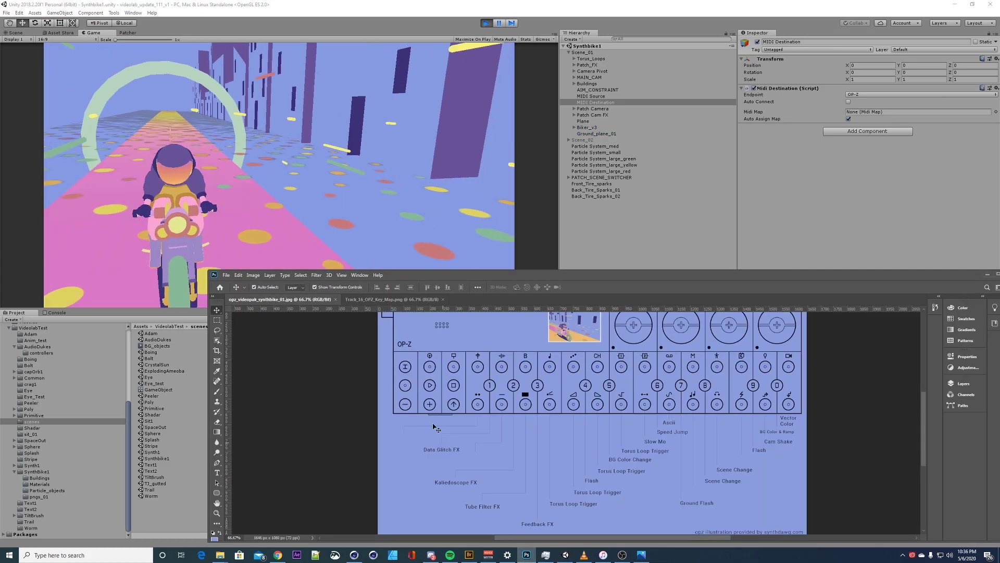
pyautogui.moveTo(452, 277); pyautogui.dragTo(443, 275)
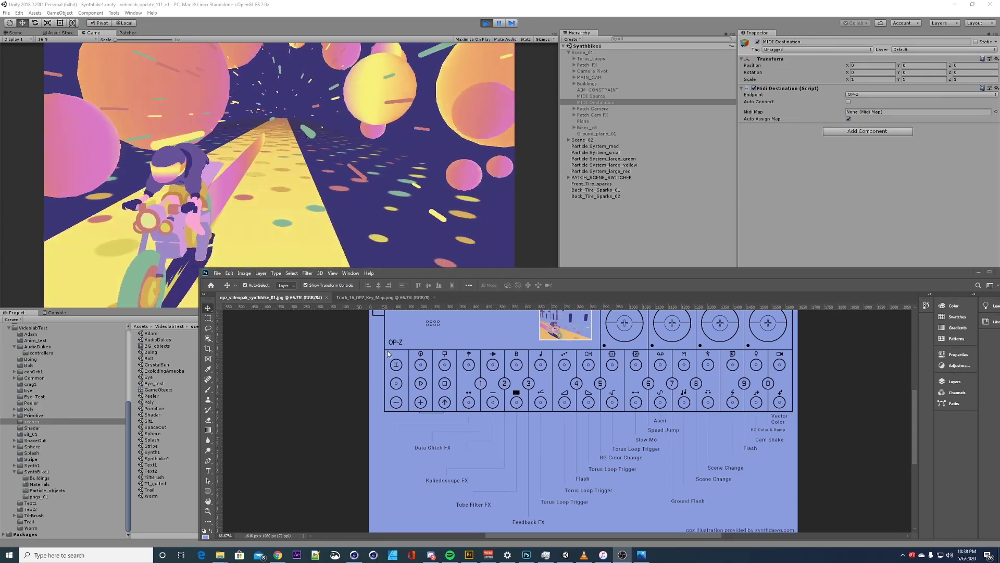
# Compare the note numbers in Track_16_OPZ_Key_Map.png with the effect labels in opz_videopak_synthbike_01.jpg
pyautogui.click(383, 297)
pyautogui.moveTo(323, 378); pyautogui.dragTo(336, 357)
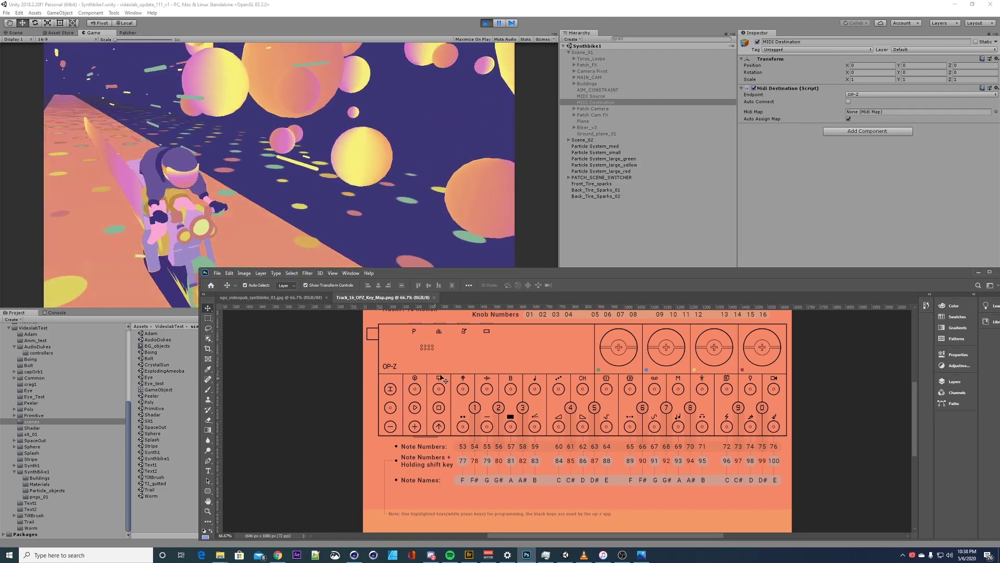
pyautogui.click(271, 297)
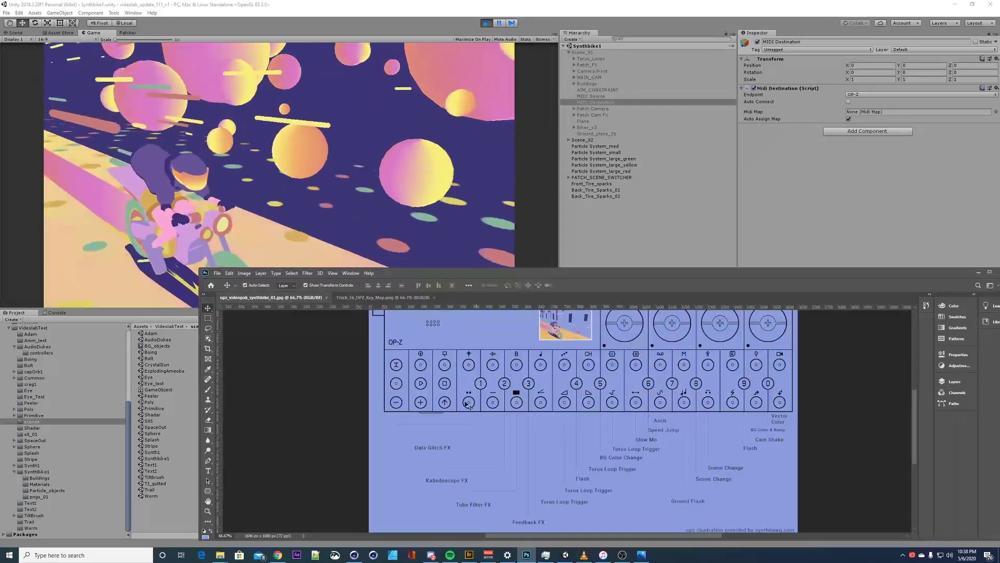
pyautogui.click(395, 298)
pyautogui.moveTo(352, 393)
pyautogui.mouseDown()
pyautogui.moveTo(351, 413)
pyautogui.moveTo(351, 385)
pyautogui.moveTo(341, 396)
pyautogui.mouseUp()
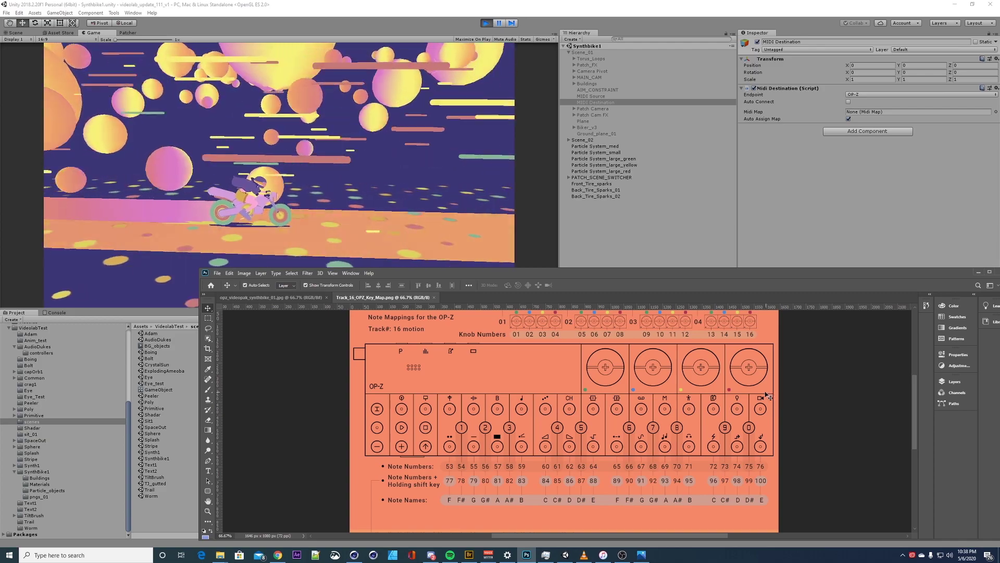
# Put the Photoshop window away and stop play mode in Unity
pyautogui.moveTo(812, 275); pyautogui.dragTo(782, 276)
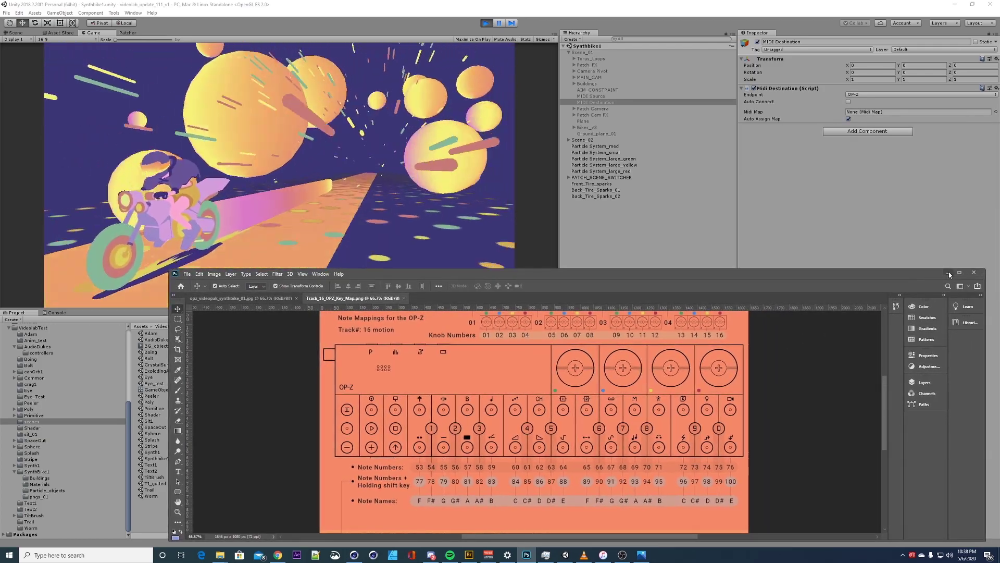
pyautogui.click(662, 55)
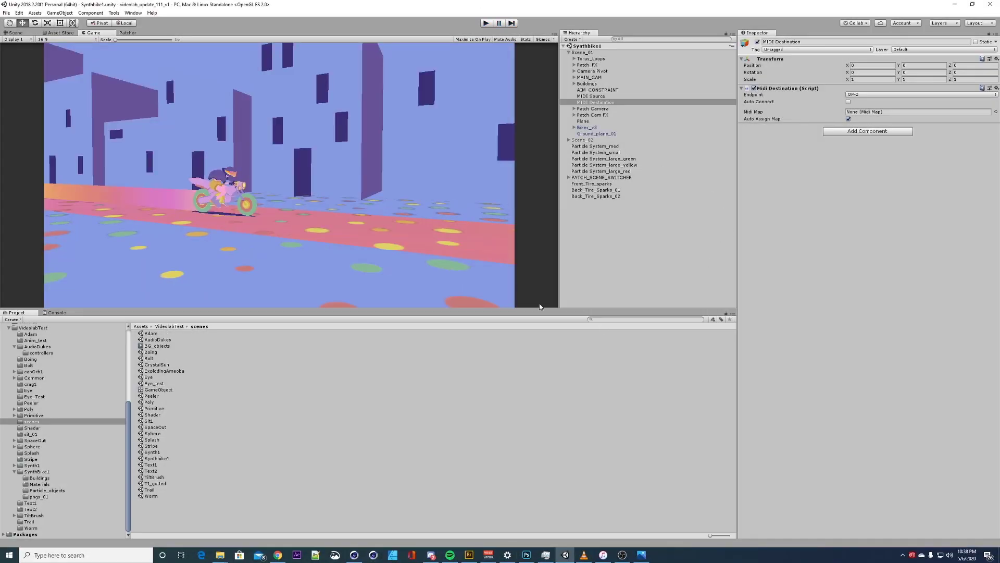
# Open the Patch_FX object's graph in the Patcher and bring its rows of Note Input, Toggle and Active Status Out nodes into view
pyautogui.click(574, 65)
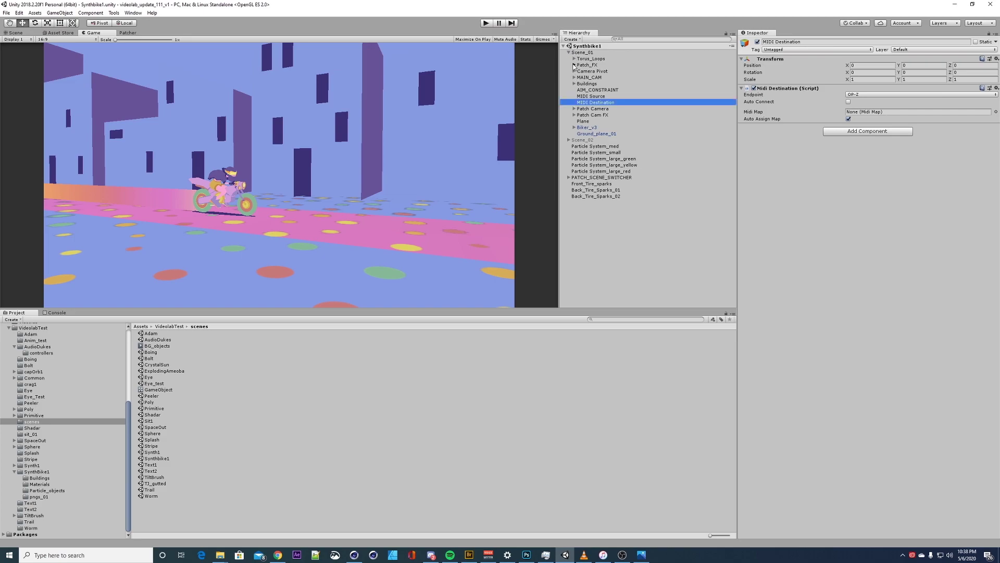
pyautogui.click(574, 65)
pyautogui.click(585, 65)
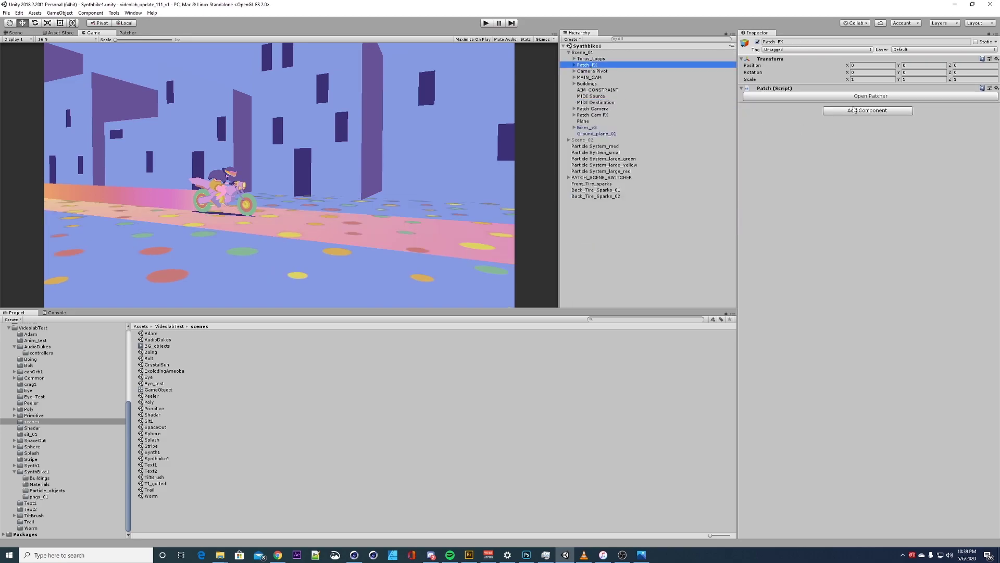
pyautogui.click(860, 97)
pyautogui.moveTo(282, 169); pyautogui.dragTo(448, 292, button='middle')
pyautogui.moveTo(390, 149)
pyautogui.mouseDown(button='middle')
pyautogui.moveTo(386, 179)
pyautogui.moveTo(435, 120)
pyautogui.mouseUp(button='middle')
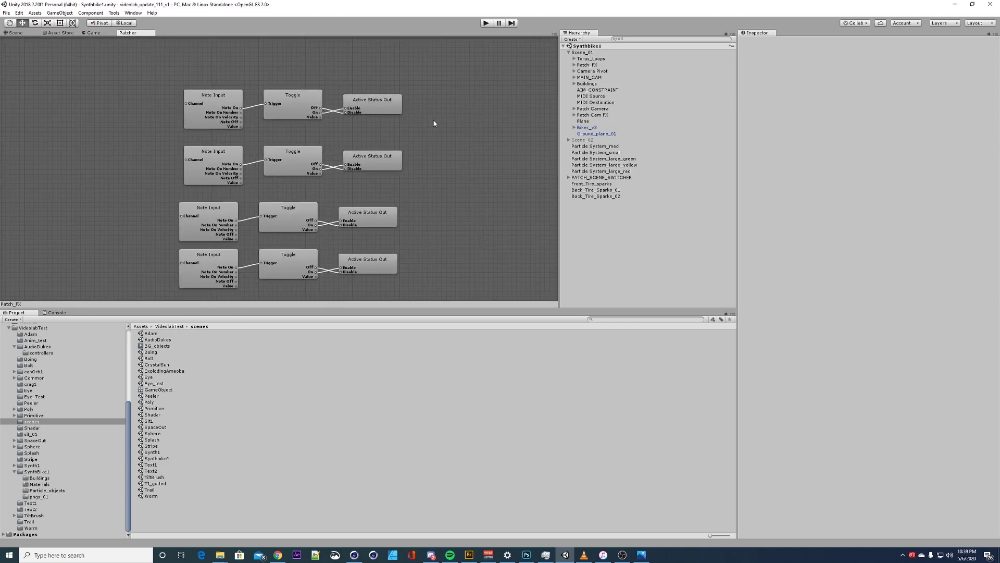
# Select the Main Camera under MAIN_CAM and examine the settings of its Digital Glitch script
pyautogui.click(574, 77)
pyautogui.click(594, 83)
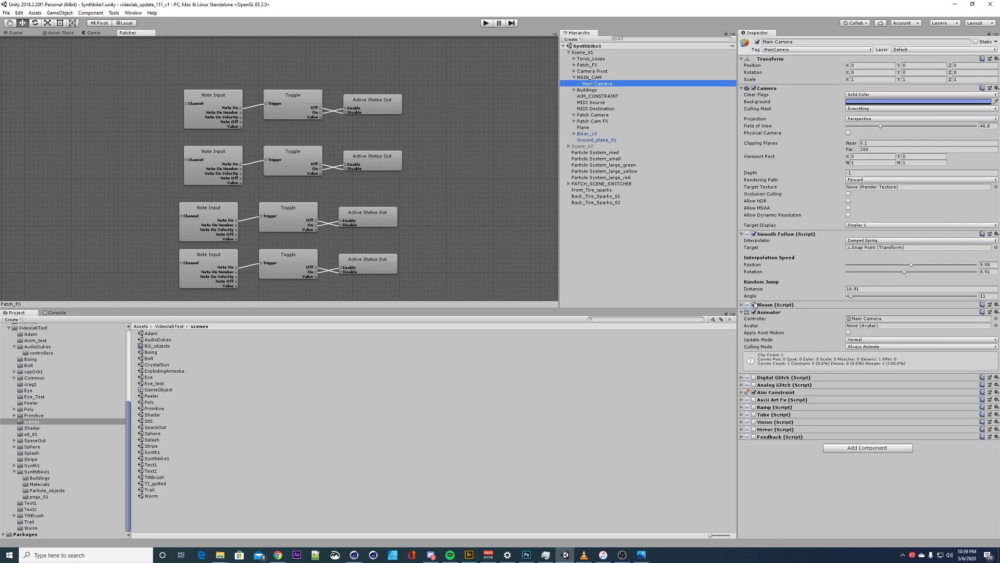
pyautogui.click(741, 378)
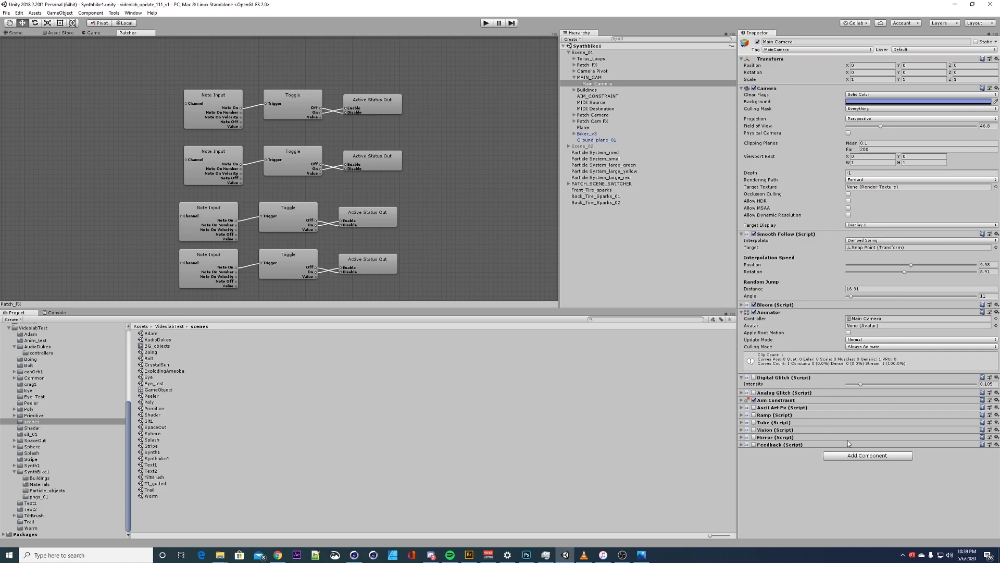
# Add another Analog Glitch component to the Main Camera and expand its settings
pyautogui.click(859, 455)
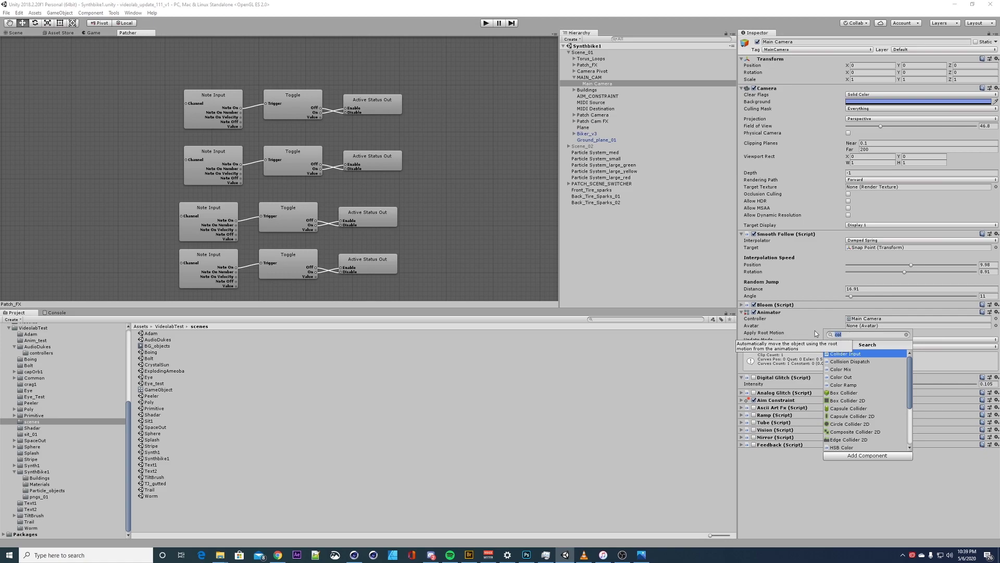
pyautogui.write('glit')
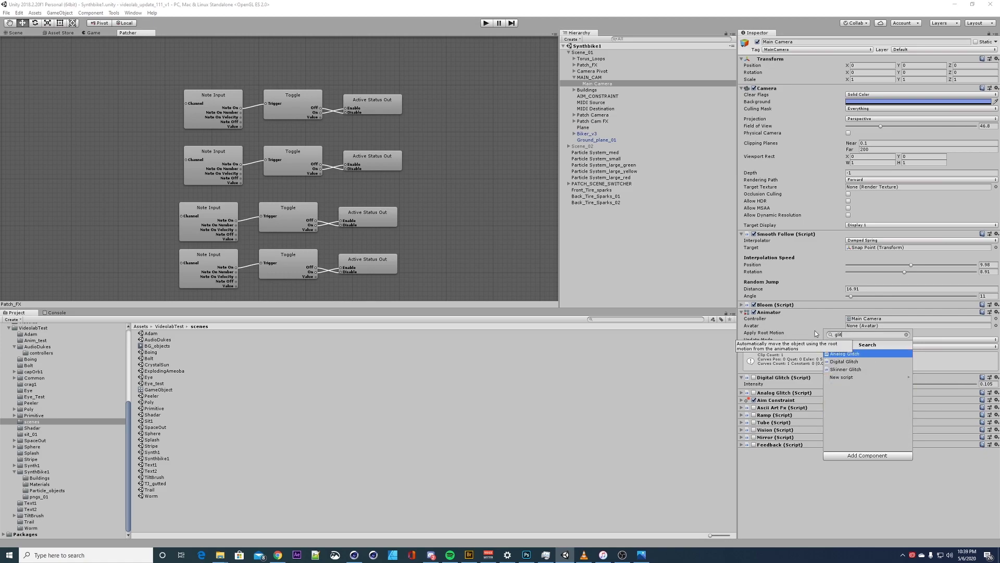
pyautogui.click(836, 354)
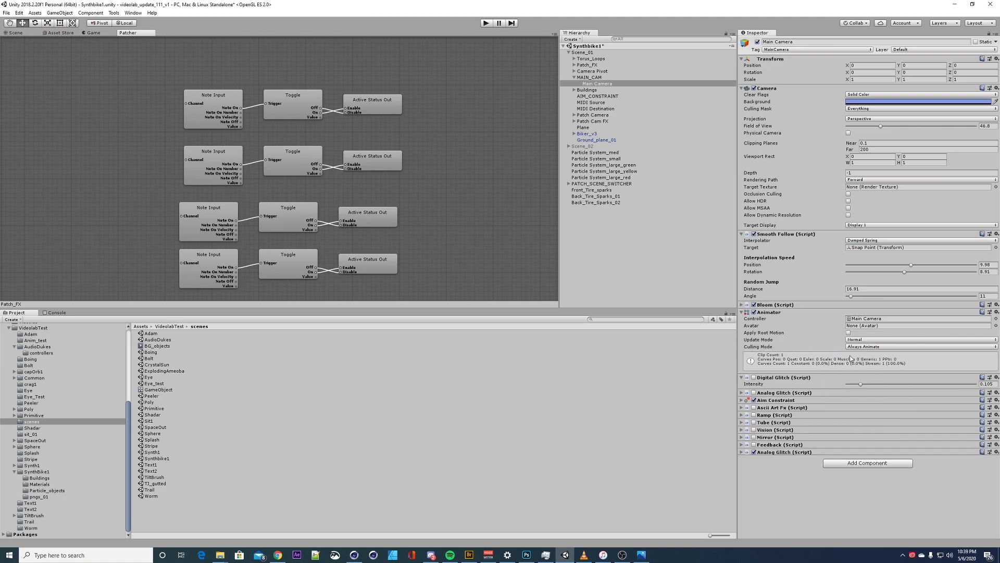
pyautogui.click(742, 452)
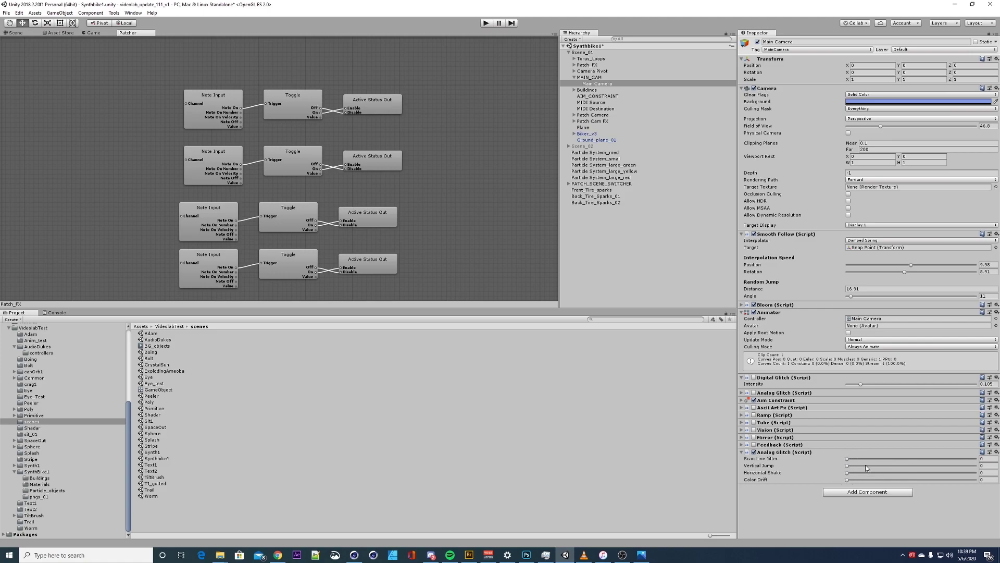
pyautogui.moveTo(847, 466); pyautogui.dragTo(848, 466)
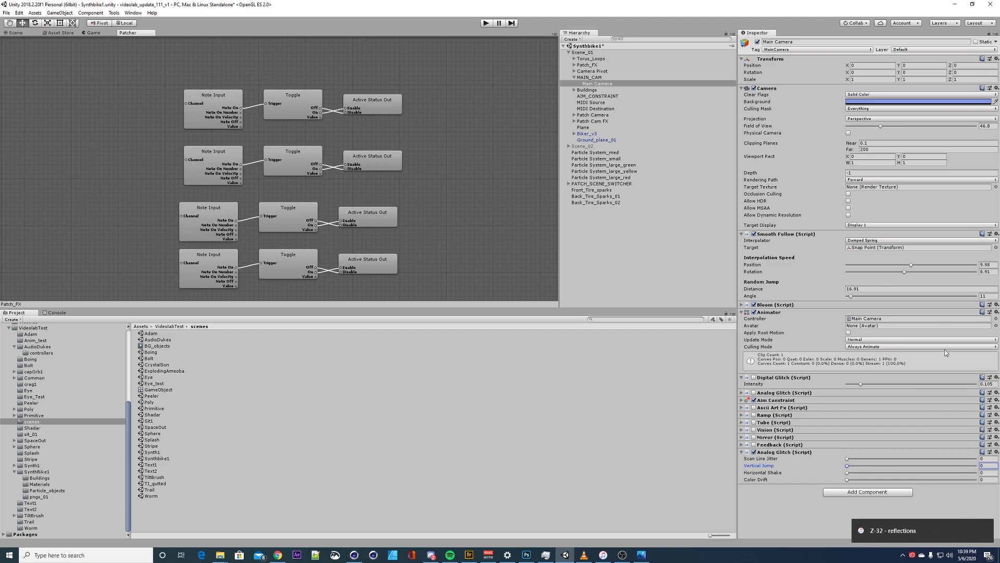
# Inspect the Note Input, Toggle and Active Status Out nodes in the first row of the Patch_FX graph
pyautogui.moveTo(215, 94); pyautogui.dragTo(207, 94)
pyautogui.click(298, 102)
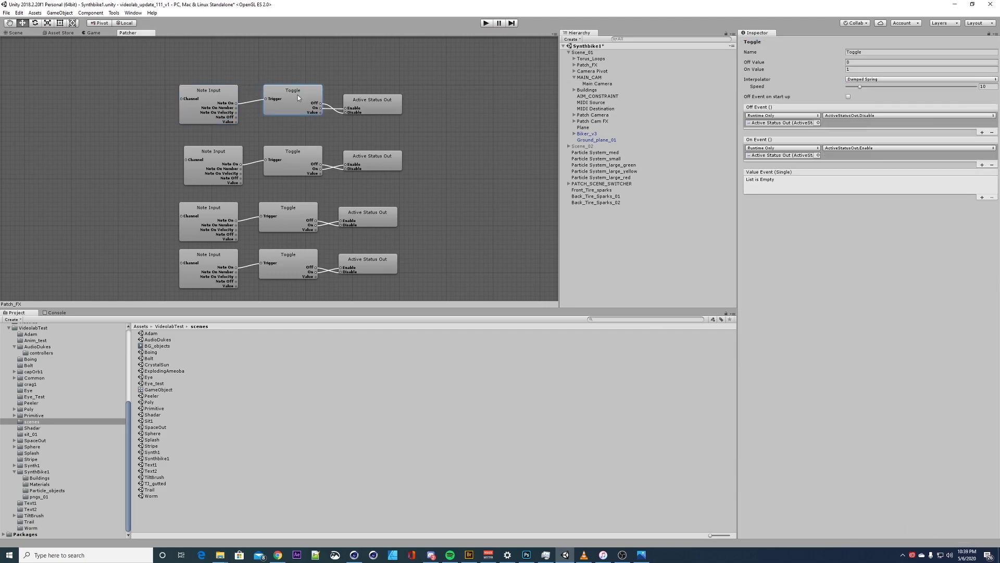
pyautogui.moveTo(369, 101); pyautogui.dragTo(392, 101)
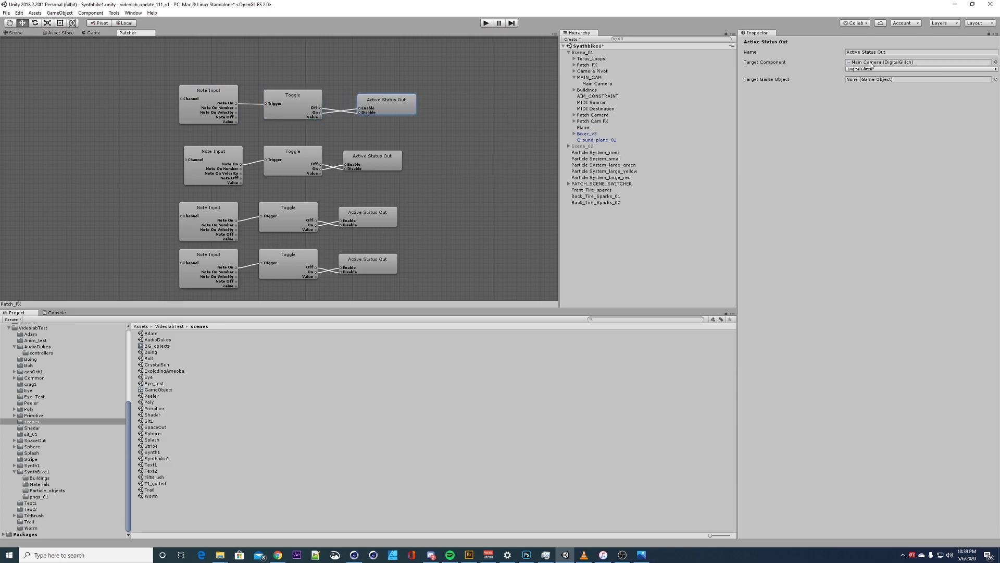
# Assign the Main Camera as the first-row Active Status Out node's target component and review which of its components can be targeted
pyautogui.moveTo(593, 84); pyautogui.dragTo(901, 66)
pyautogui.click(607, 83)
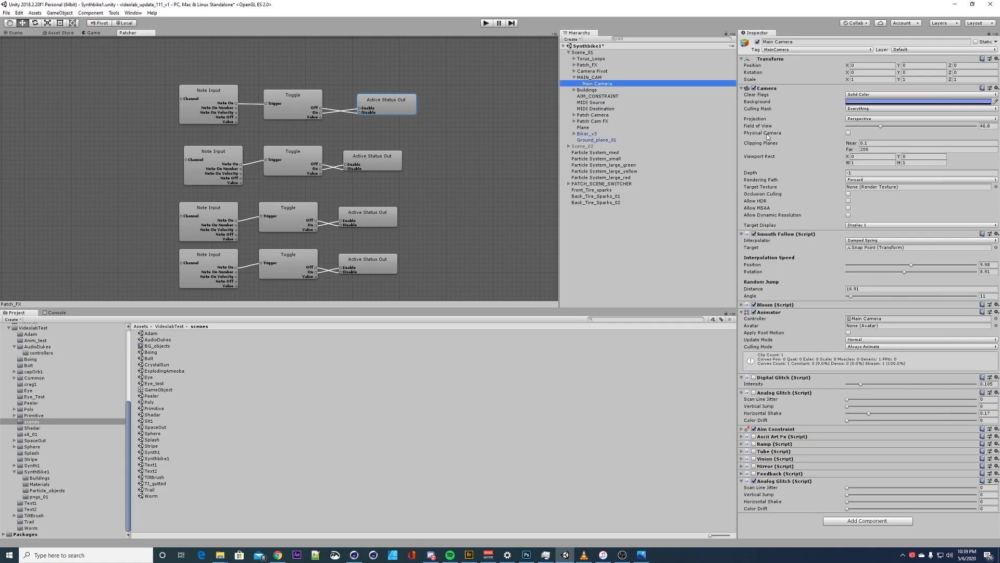
pyautogui.moveTo(382, 103); pyautogui.dragTo(387, 103)
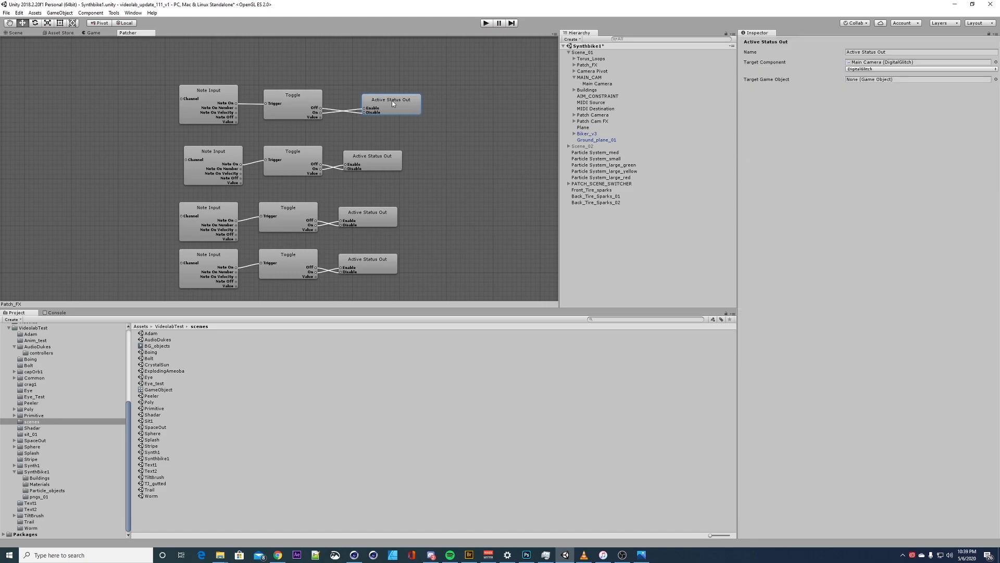
pyautogui.click(858, 69)
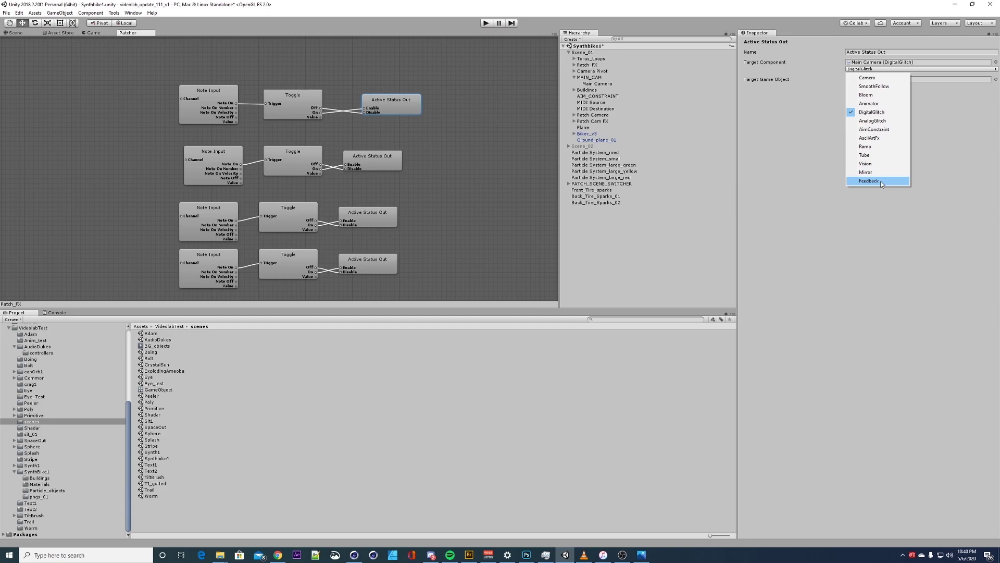
pyautogui.click(796, 168)
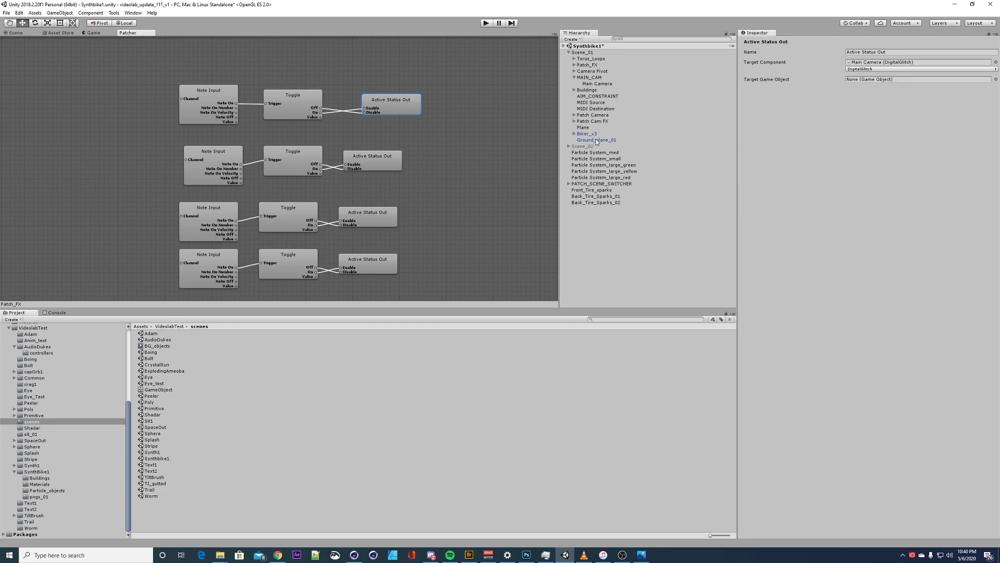
# Remove the extra Analog Glitch component at the end of the Main Camera's component list
pyautogui.click(591, 84)
pyautogui.click(754, 481)
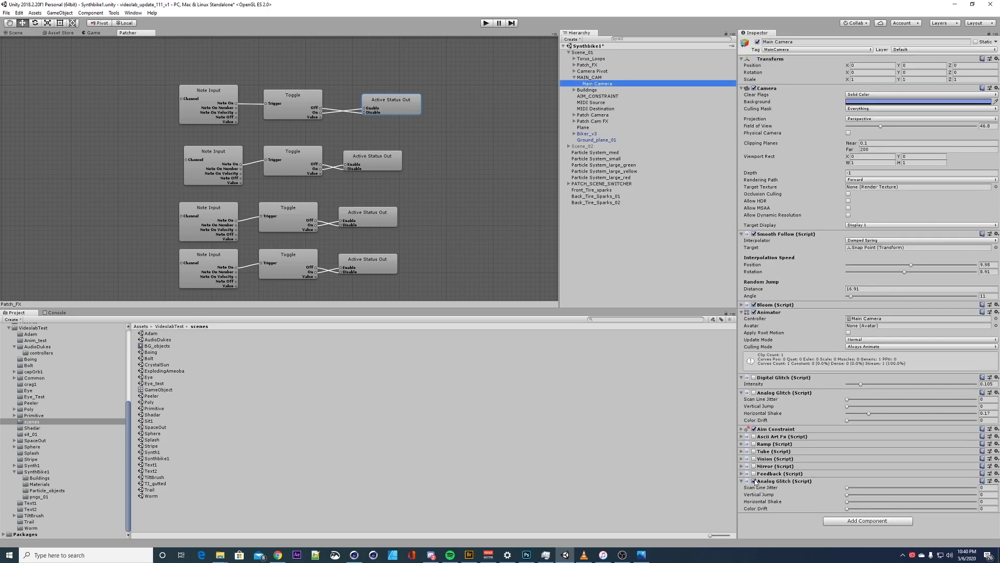
pyautogui.click(996, 481)
pyautogui.click(948, 424)
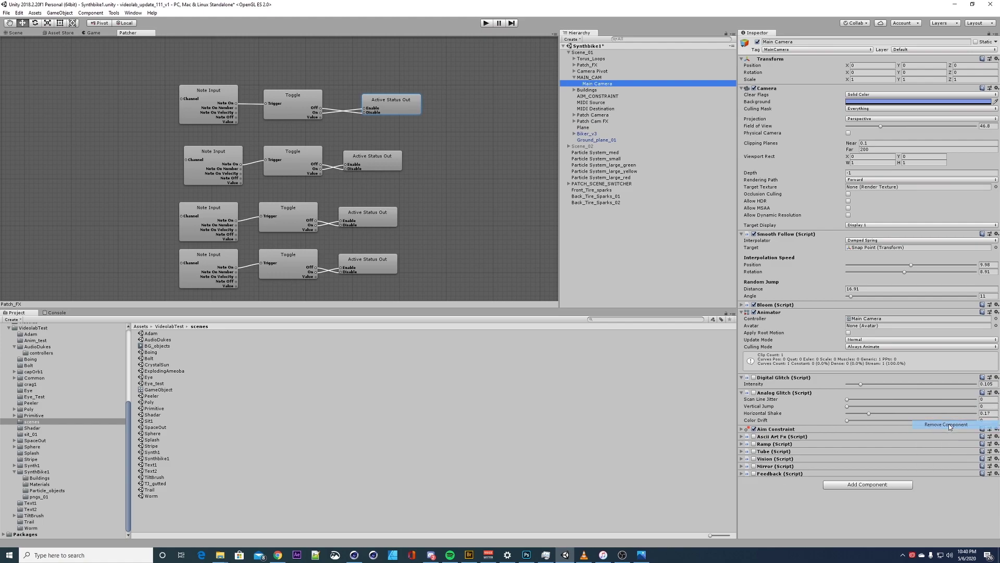
# Examine the Feedback script's settings and component options on the Main Camera, and collapse the script again
pyautogui.click(797, 473)
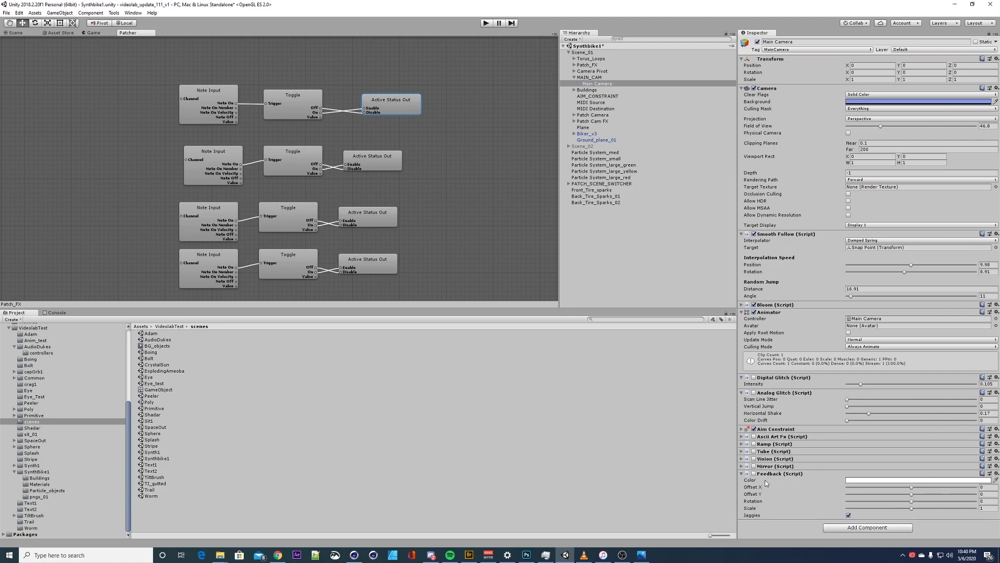
pyautogui.click(996, 473)
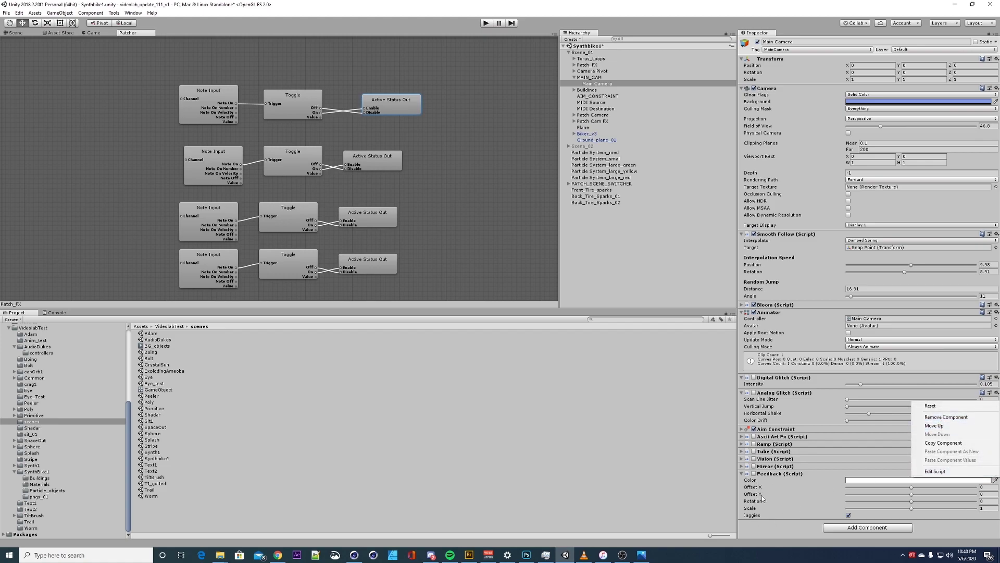
pyautogui.click(741, 473)
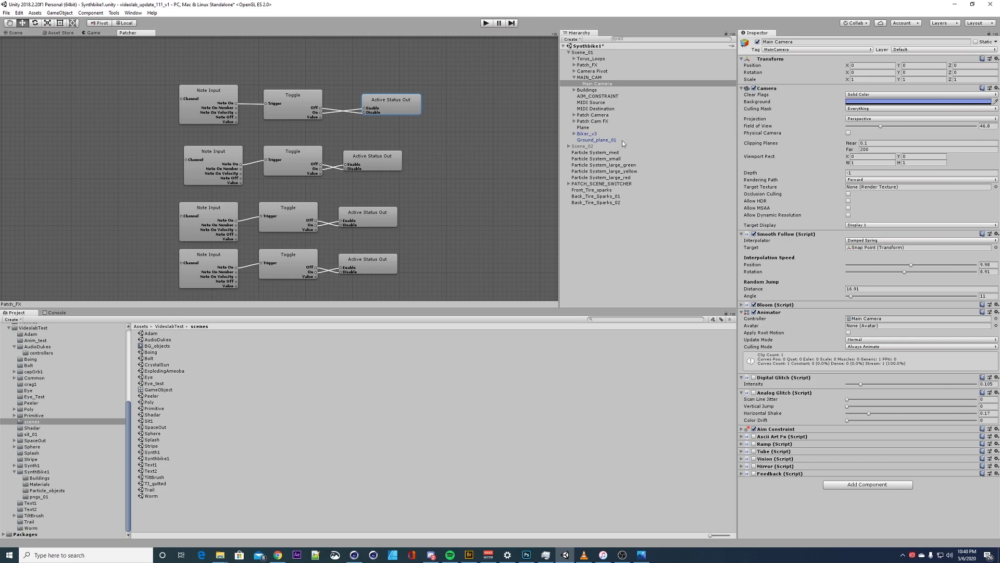
# Check the target component of the third-row Active Status Out node and look over the remaining rows of the Patch_FX graph
pyautogui.click(352, 188)
pyautogui.scroll(-3, 384, 205)
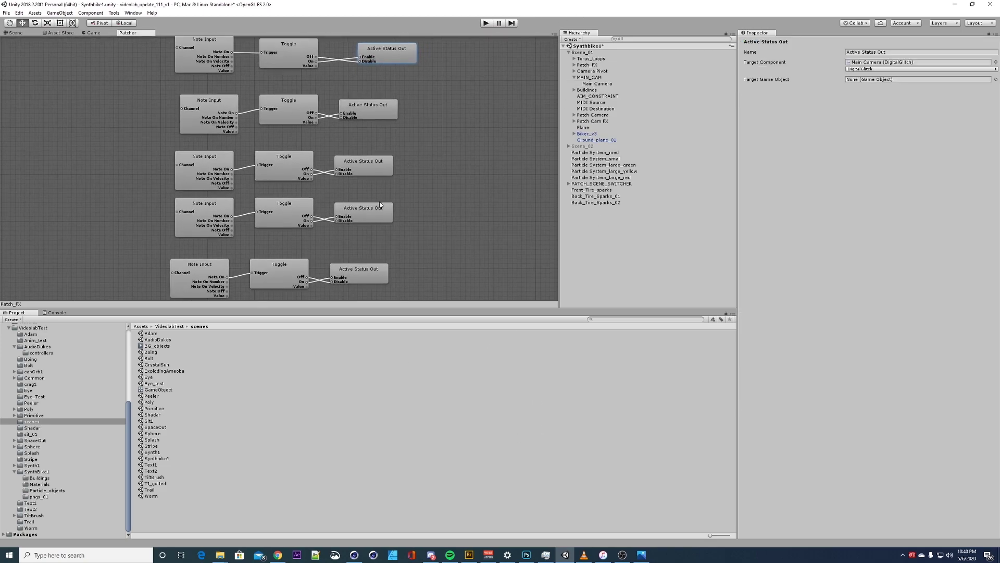
pyautogui.scroll(-4, 401, 171)
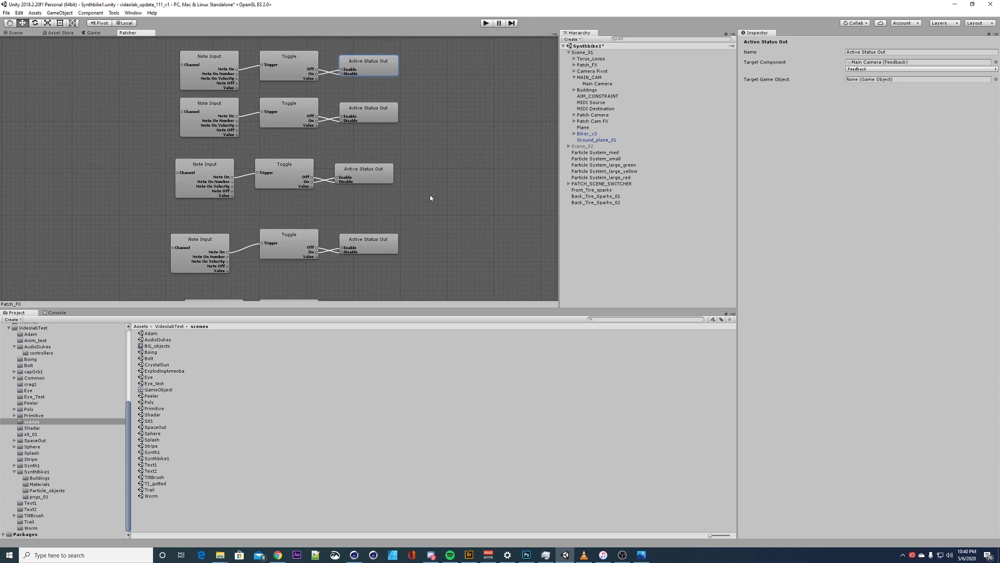
pyautogui.scroll(-5, 423, 207)
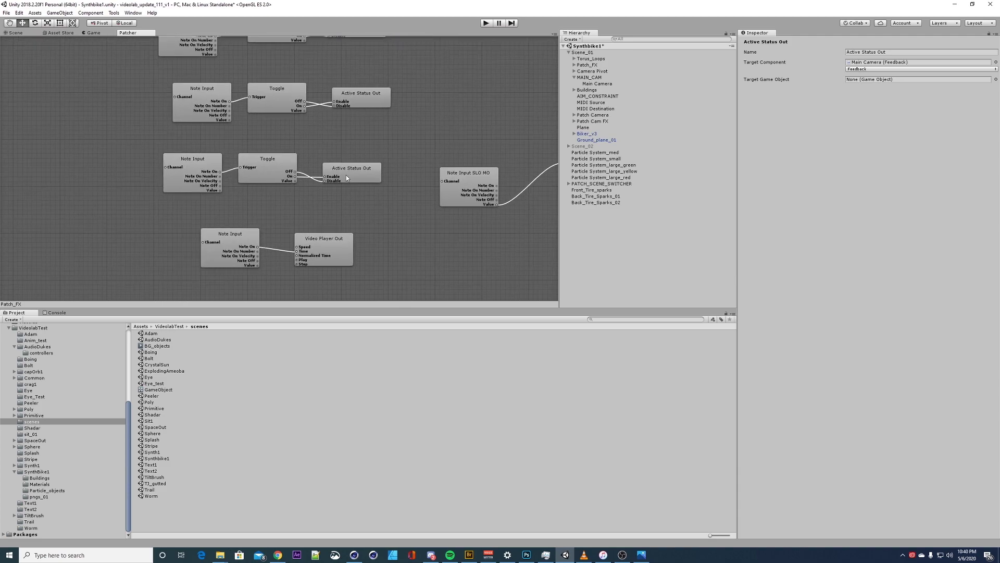
# Inspect the Note Input SLO MO node and the System Property Out node whose Time Scale it drives in the Patch_FX graph
pyautogui.moveTo(406, 196); pyautogui.dragTo(261, 188, button='middle')
pyautogui.click(437, 162)
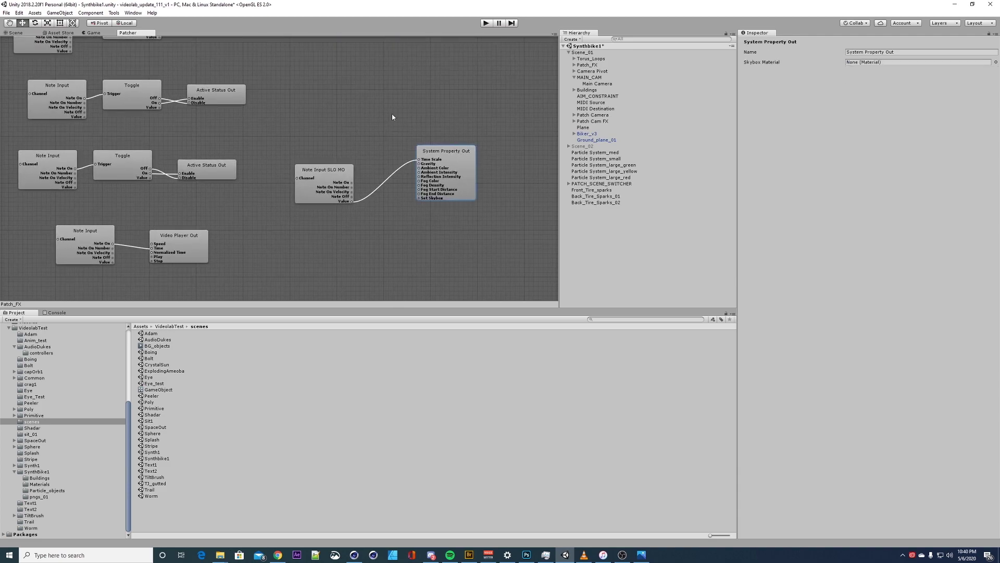
pyautogui.moveTo(432, 119); pyautogui.dragTo(423, 141, button='middle')
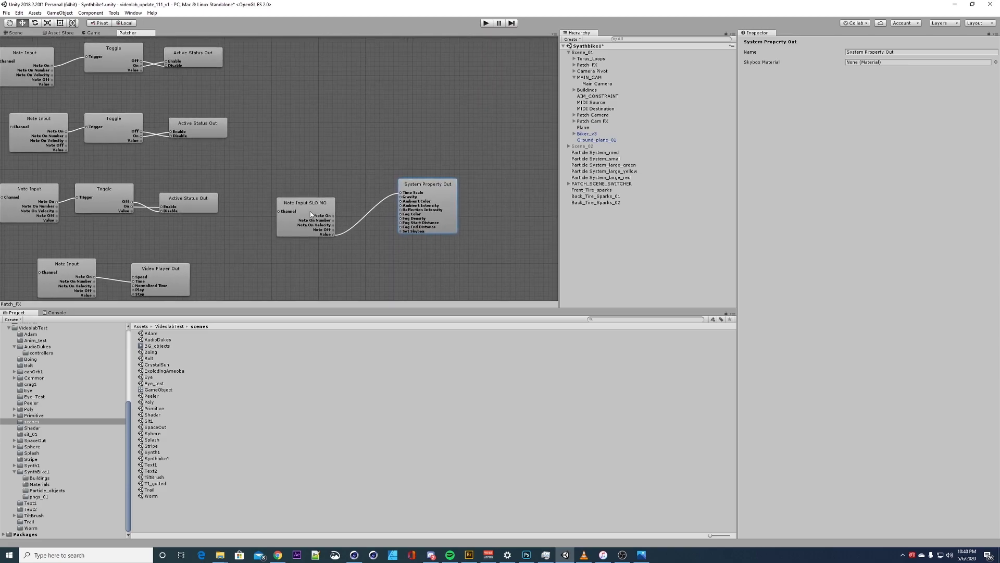
pyautogui.click(306, 209)
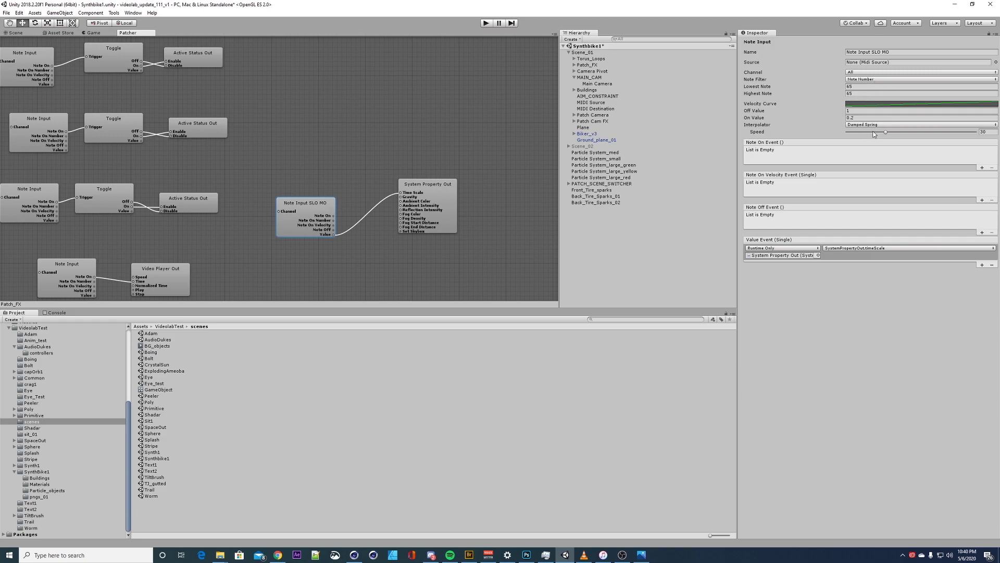
pyautogui.click(441, 183)
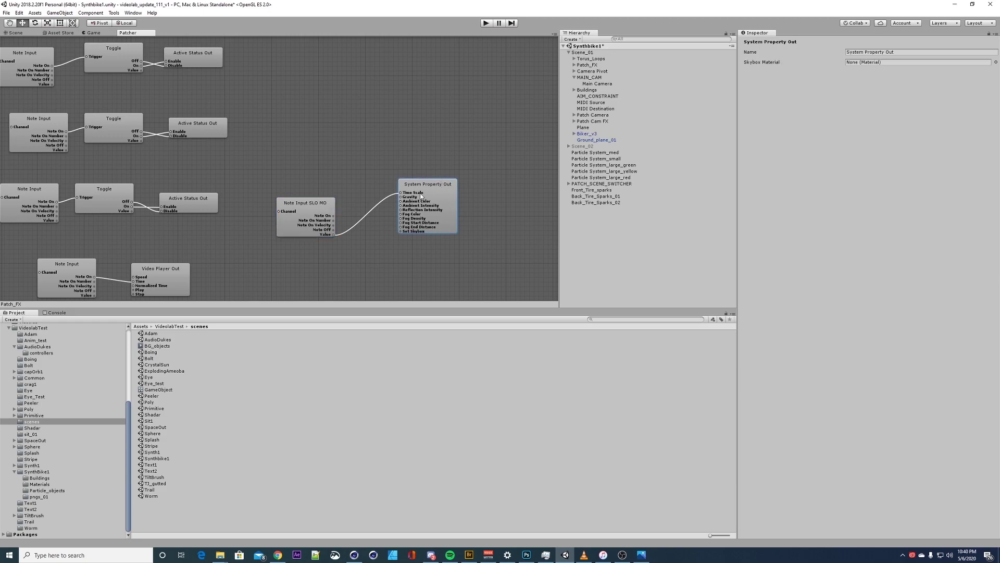
pyautogui.moveTo(369, 268)
pyautogui.mouseDown(button='middle')
pyautogui.moveTo(399, 245)
pyautogui.moveTo(382, 257)
pyautogui.mouseUp(button='middle')
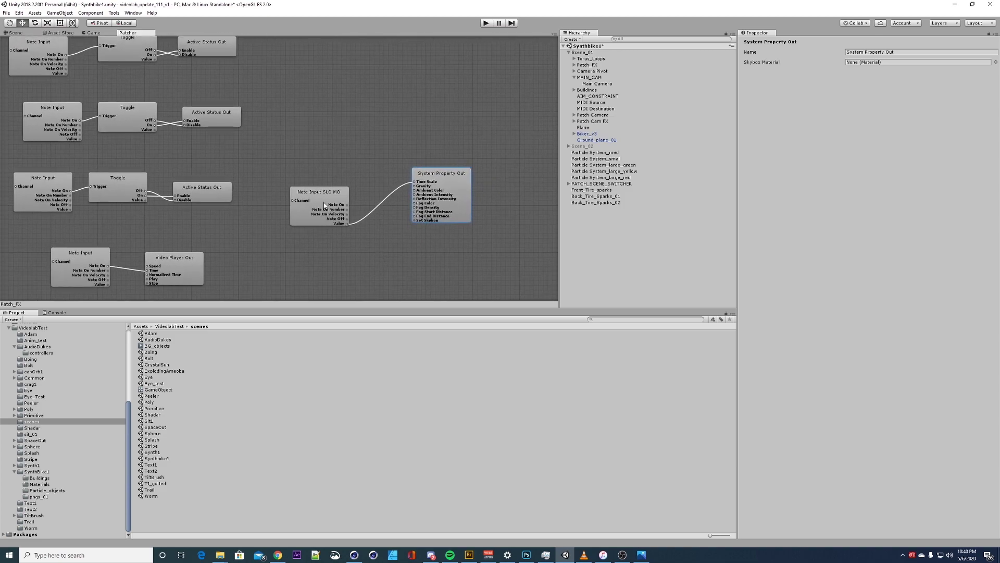
pyautogui.click(323, 206)
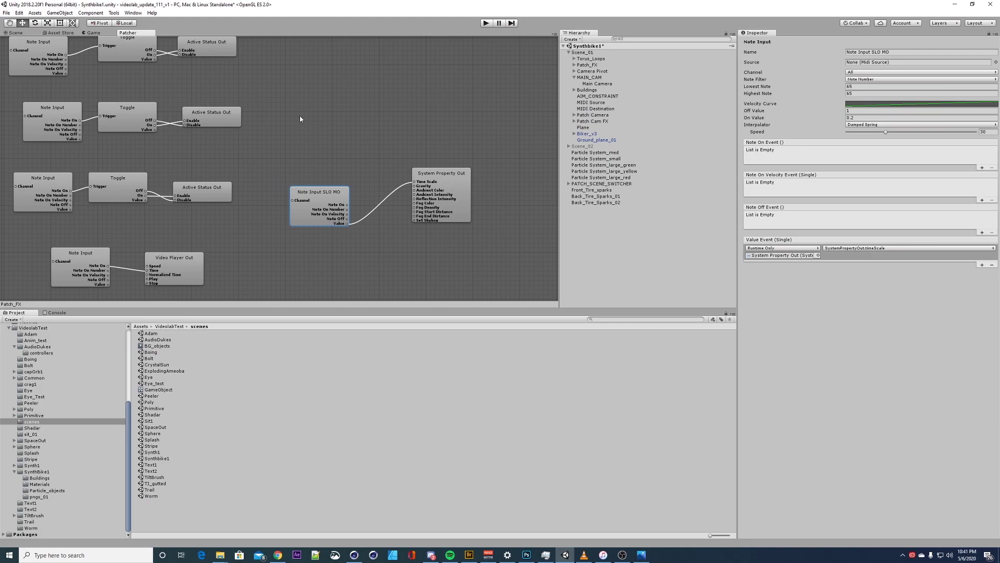
pyautogui.moveTo(300, 119); pyautogui.dragTo(428, 118, button='middle')
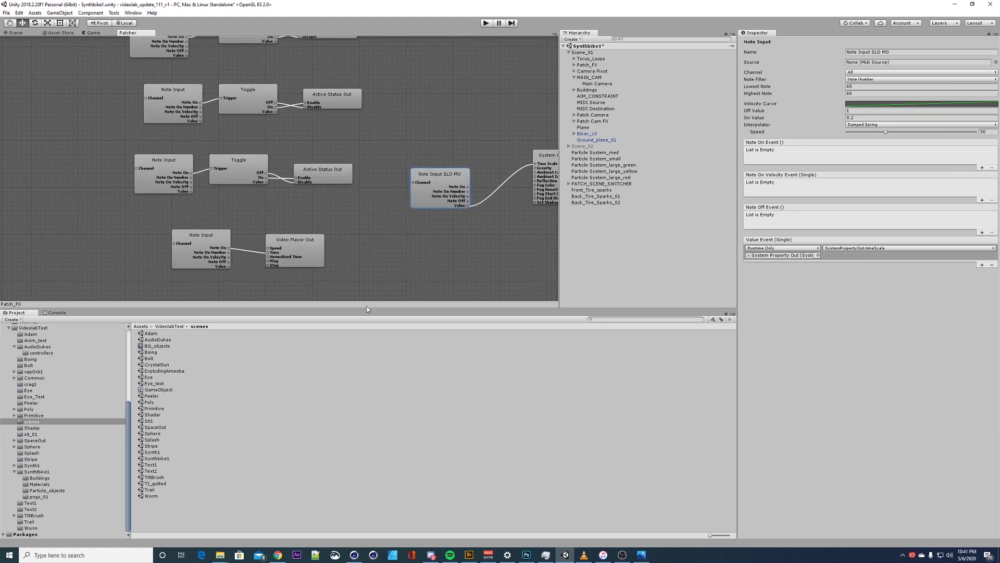
# Open the Patch Camera object's graph in the Patcher
pyautogui.click(589, 96)
pyautogui.click(589, 109)
pyautogui.click(590, 114)
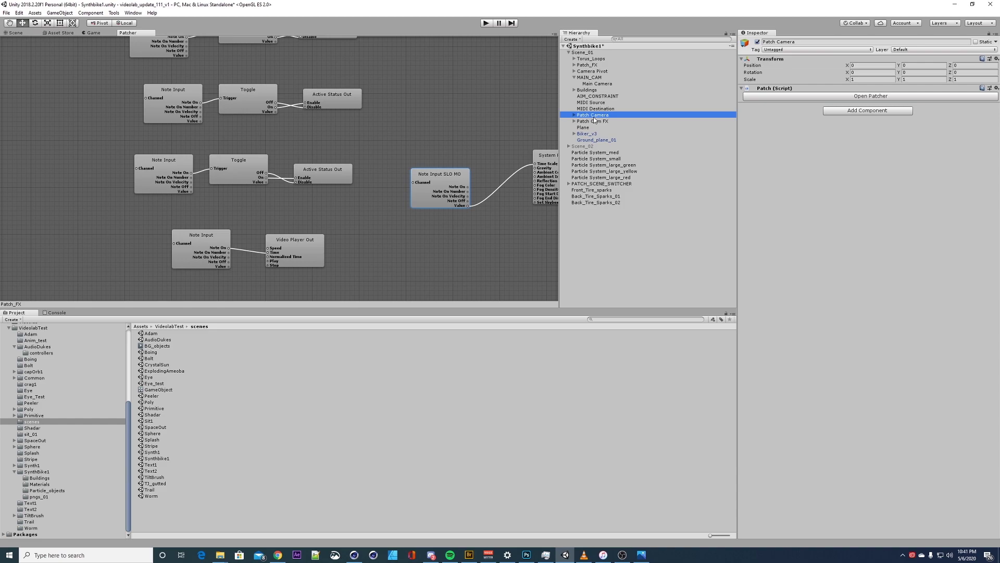
pyautogui.click(768, 95)
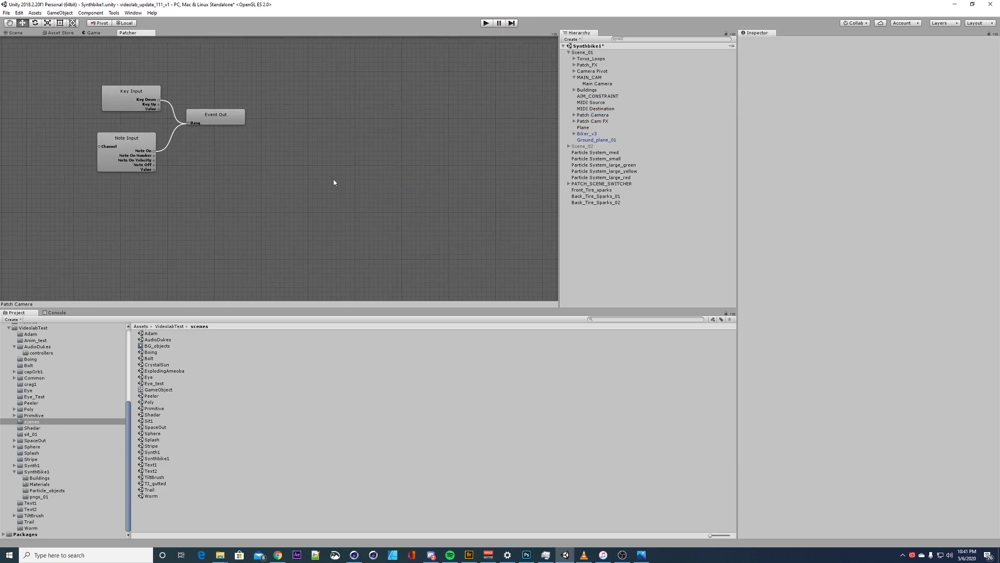
# Examine the note filter settings of the Note Input node and the event target of the Event Out node in the Patch Camera graph
pyautogui.click(275, 164)
pyautogui.click(201, 182)
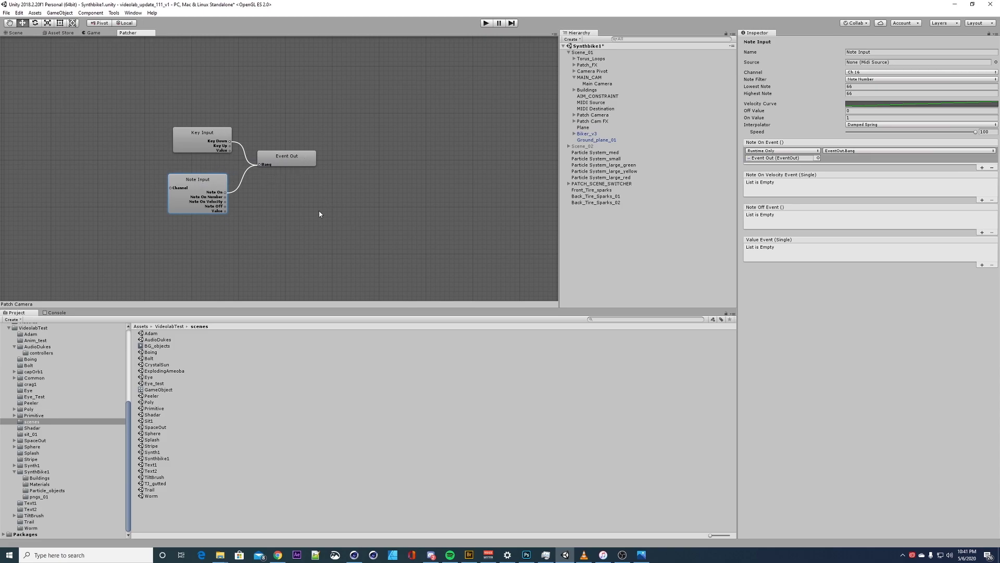
pyautogui.moveTo(199, 181); pyautogui.dragTo(197, 178)
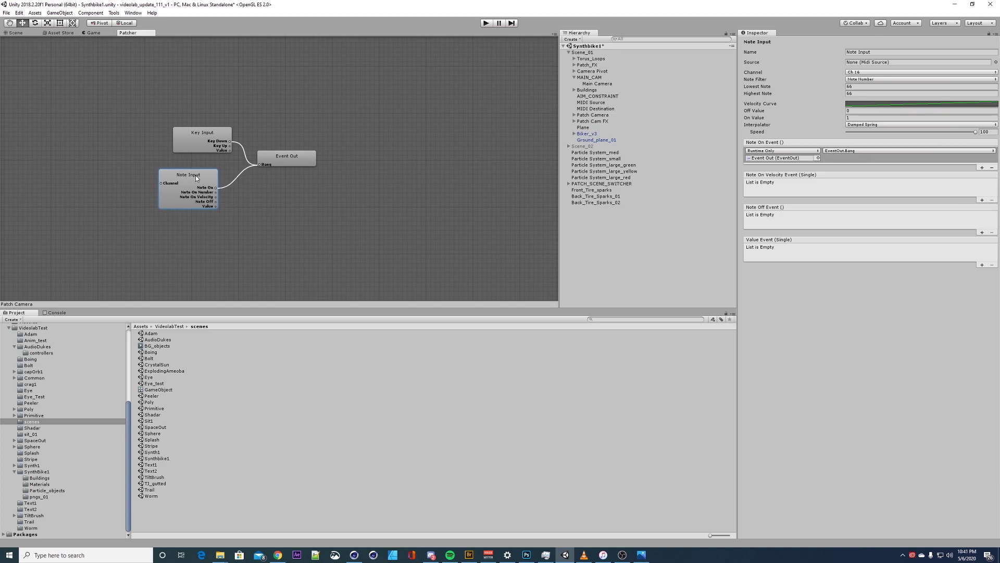
pyautogui.moveTo(307, 160); pyautogui.dragTo(295, 164)
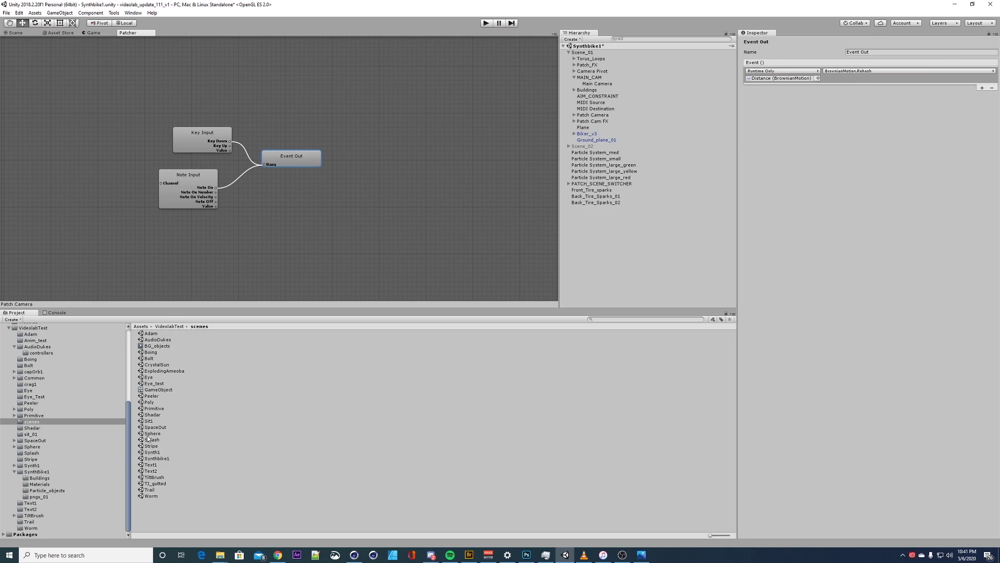
# Browse the VideolabTest scenes folder, selecting the Sit1, TiltBrush and Sphere scene files in turn
pyautogui.click(153, 415)
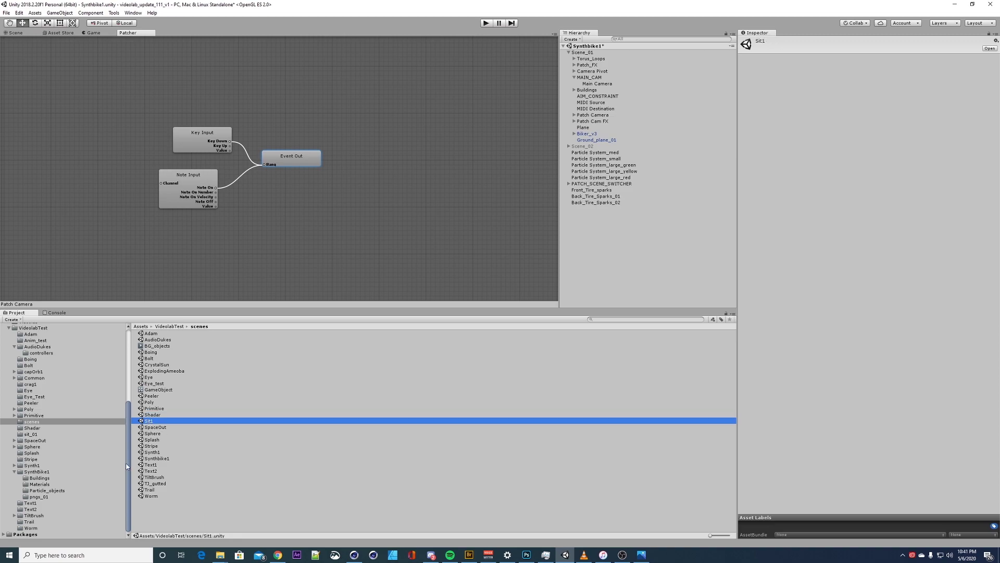
pyautogui.click(151, 477)
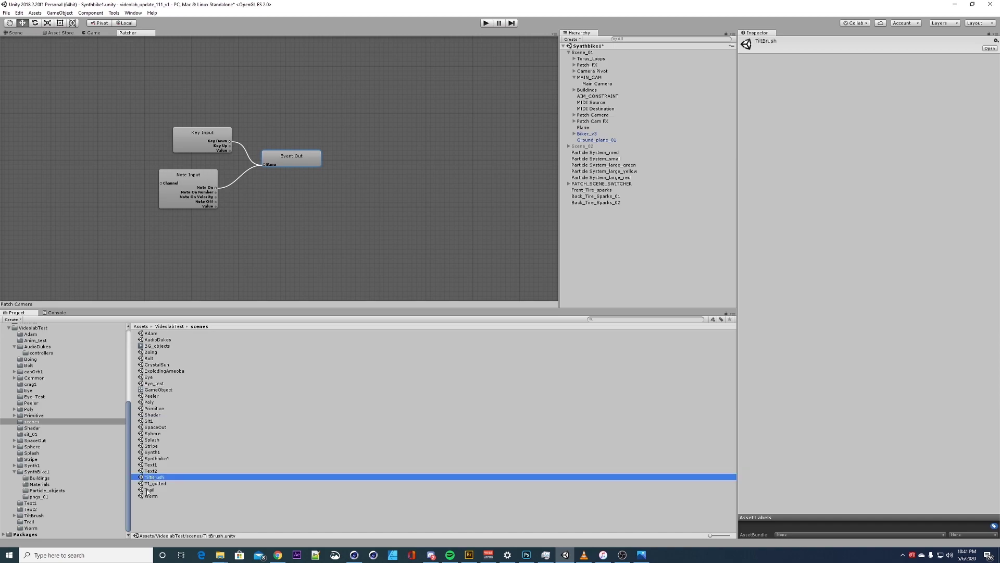
pyautogui.click(156, 433)
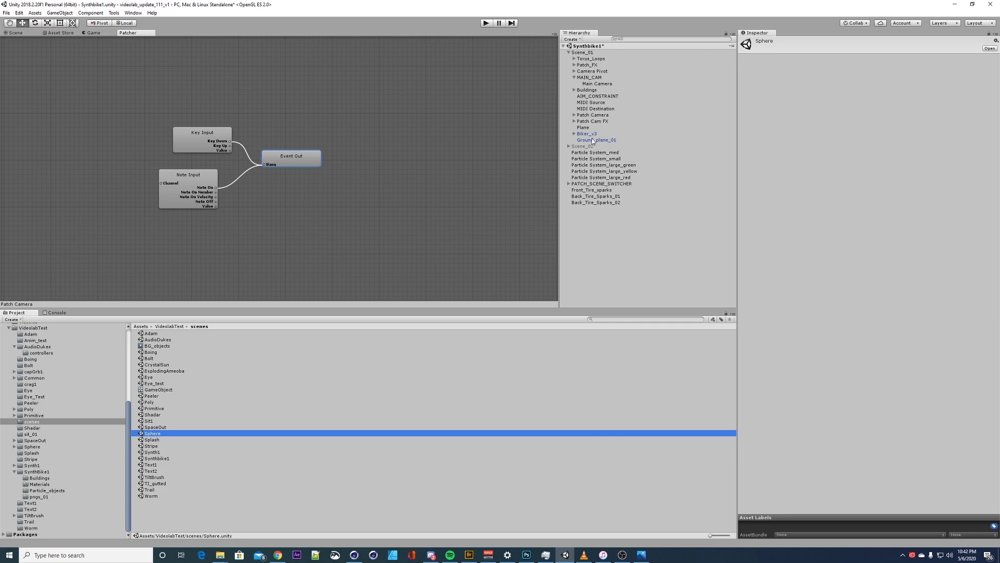
# Open the Patch Cam FX object's graph in the Patcher and inspect the Transform Out node of the CAM CRANE row
pyautogui.click(595, 116)
pyautogui.click(595, 121)
pyautogui.click(854, 95)
pyautogui.moveTo(225, 114); pyautogui.dragTo(332, 226, button='middle')
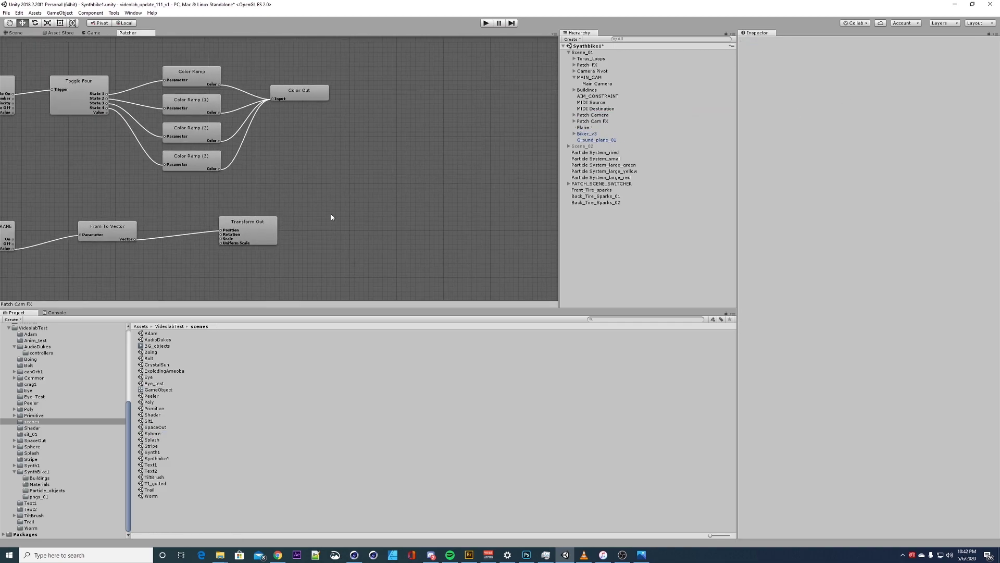
pyautogui.click(377, 236)
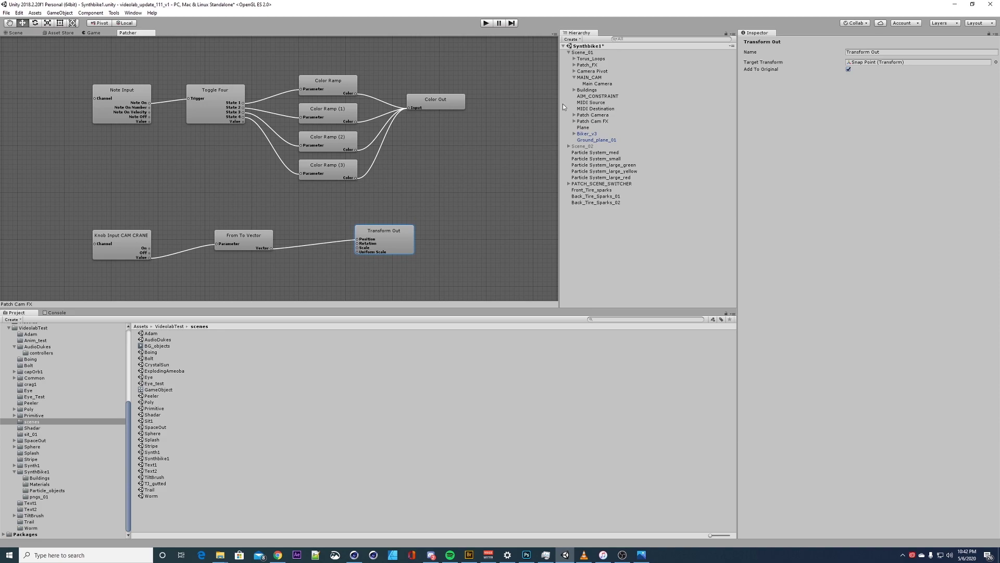
# Select the Main Camera and examine the settings and source object of its Aim Constraint component
pyautogui.click(598, 83)
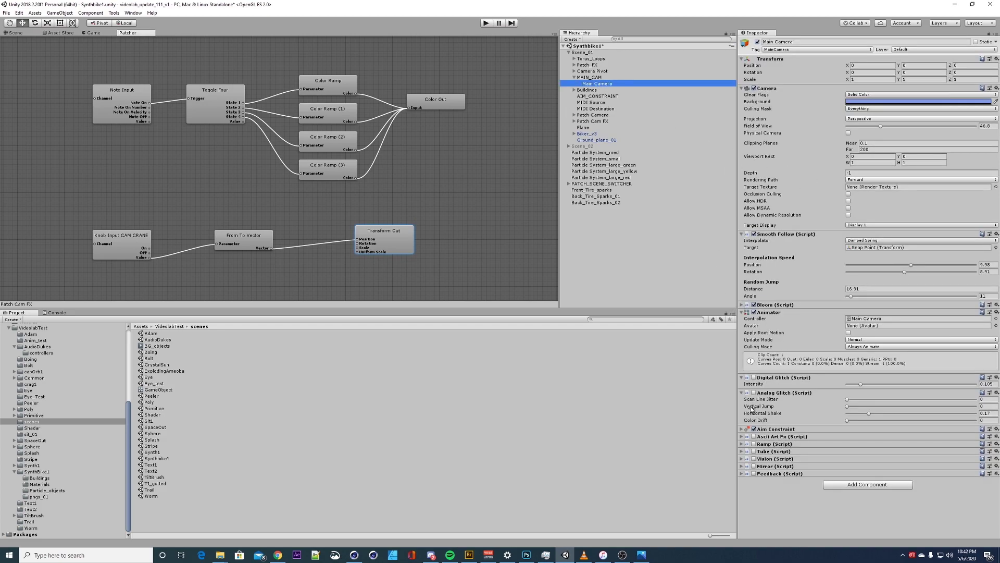
pyautogui.click(741, 428)
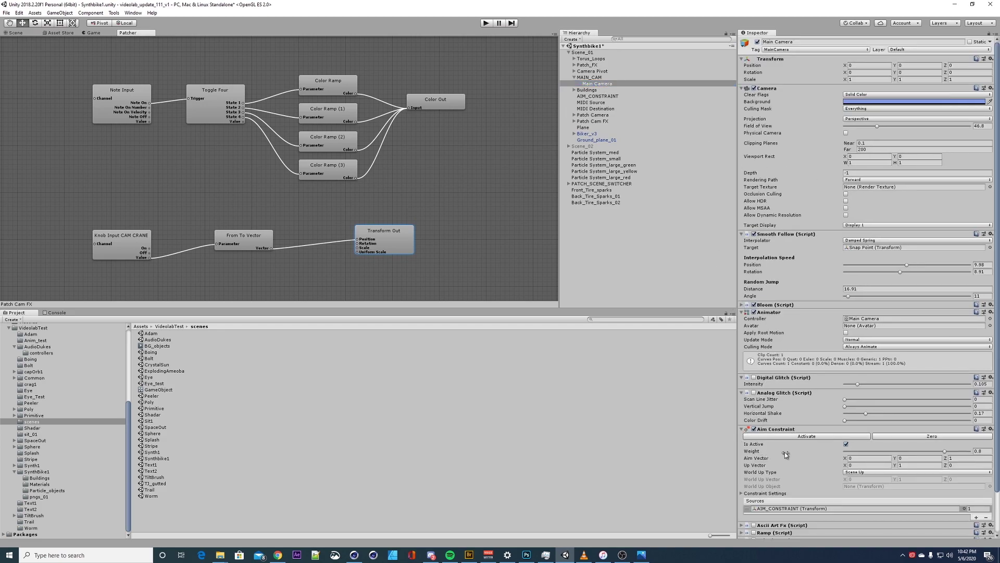
pyautogui.scroll(-3, 793, 448)
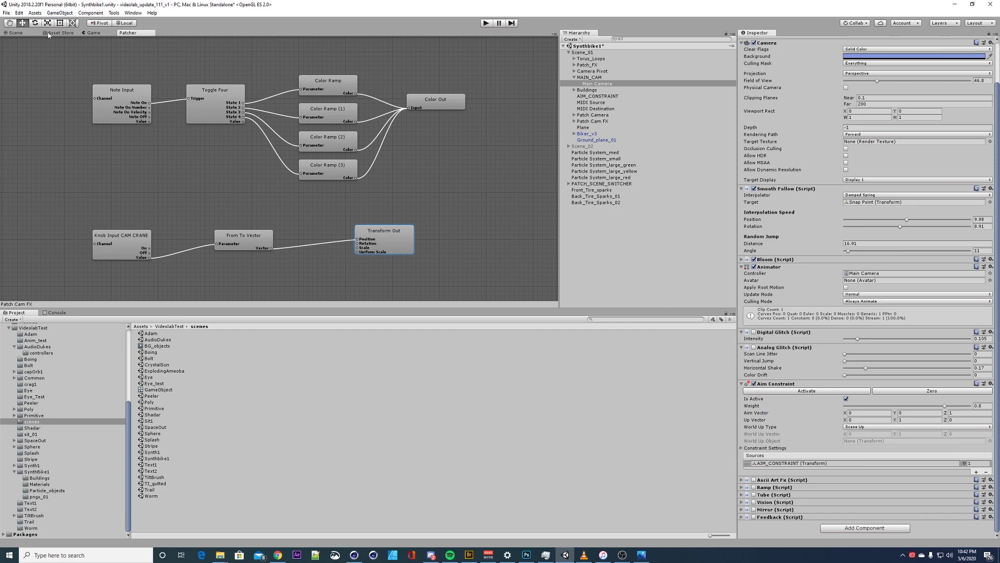
# Select the AIM_CONSTRAINT object and view where it sits relative to the motorcycle in the Scene view
pyautogui.click(91, 33)
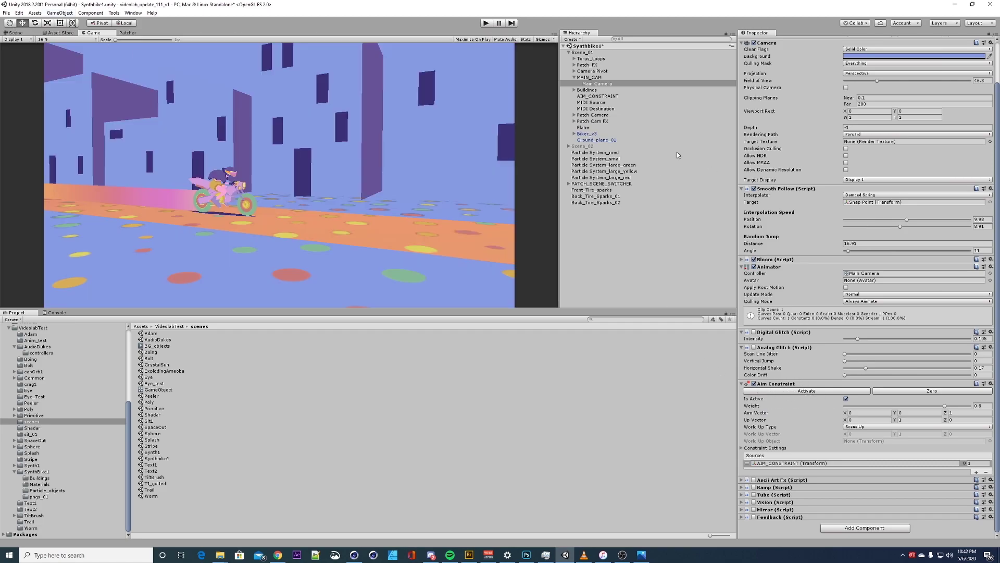
pyautogui.click(599, 95)
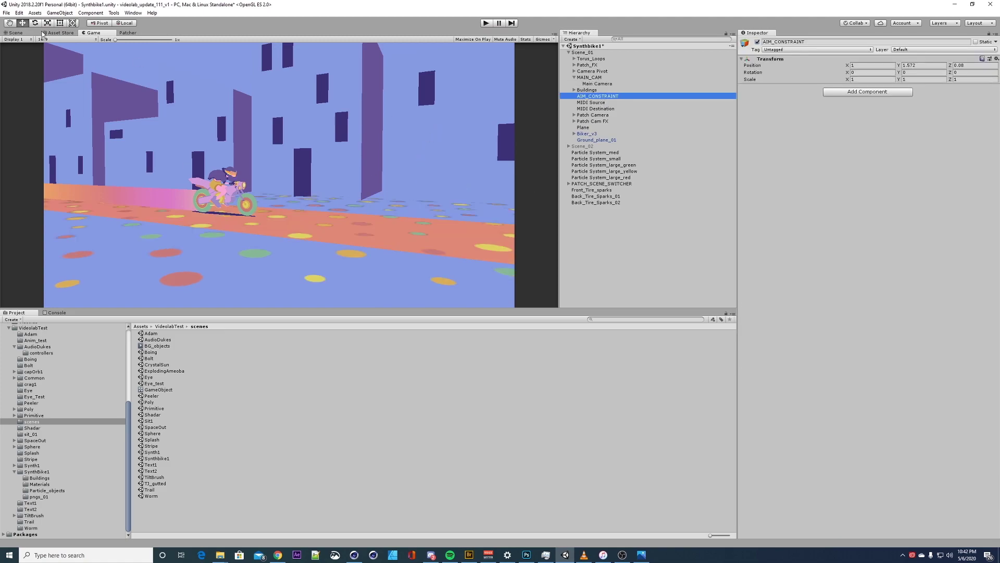
pyautogui.click(20, 33)
pyautogui.keyDown('alt'); pyautogui.moveTo(290, 196); pyautogui.dragTo(395, 154, button='right'); pyautogui.keyUp('alt')
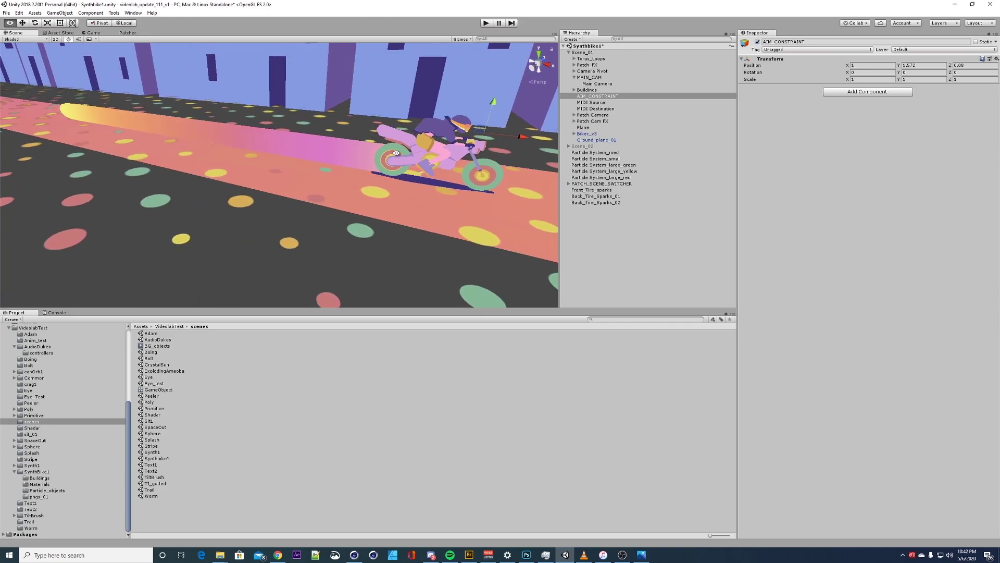
# Create an empty game object at the root level of the Synthbike1 scene hierarchy
pyautogui.keyDown('alt'); pyautogui.moveTo(394, 153); pyautogui.dragTo(302, 190, button='middle'); pyautogui.keyUp('alt')
pyautogui.keyDown('alt'); pyautogui.moveTo(302, 190); pyautogui.dragTo(464, 175, button='right'); pyautogui.keyUp('alt')
pyautogui.keyDown('alt'); pyautogui.moveTo(464, 174); pyautogui.dragTo(418, 168, button='middle'); pyautogui.keyUp('alt')
pyautogui.keyDown('alt'); pyautogui.moveTo(417, 168); pyautogui.dragTo(520, 157, button='right'); pyautogui.keyUp('alt')
pyautogui.click(588, 90)
pyautogui.click(589, 227)
pyautogui.rightClick(590, 225)
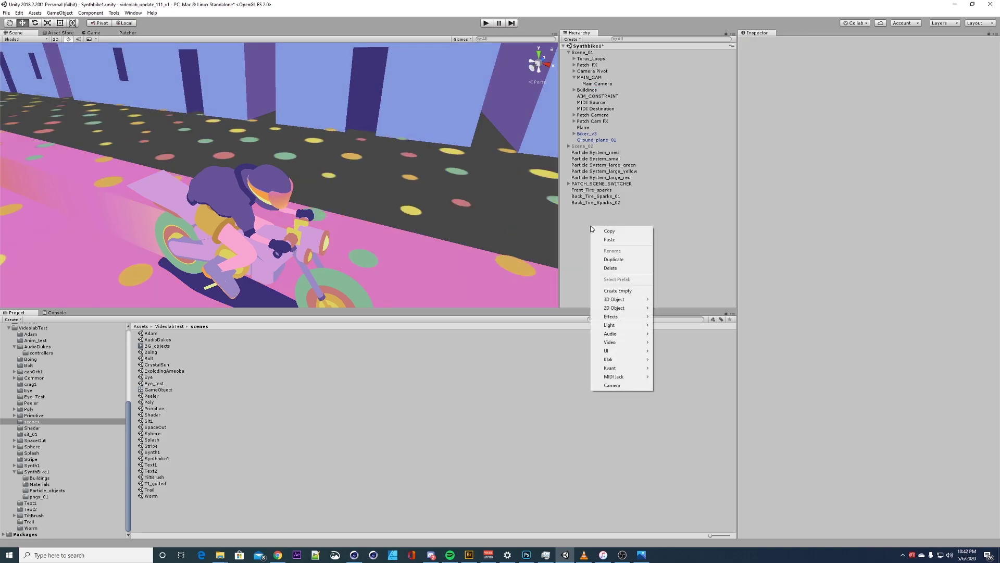
pyautogui.click(616, 290)
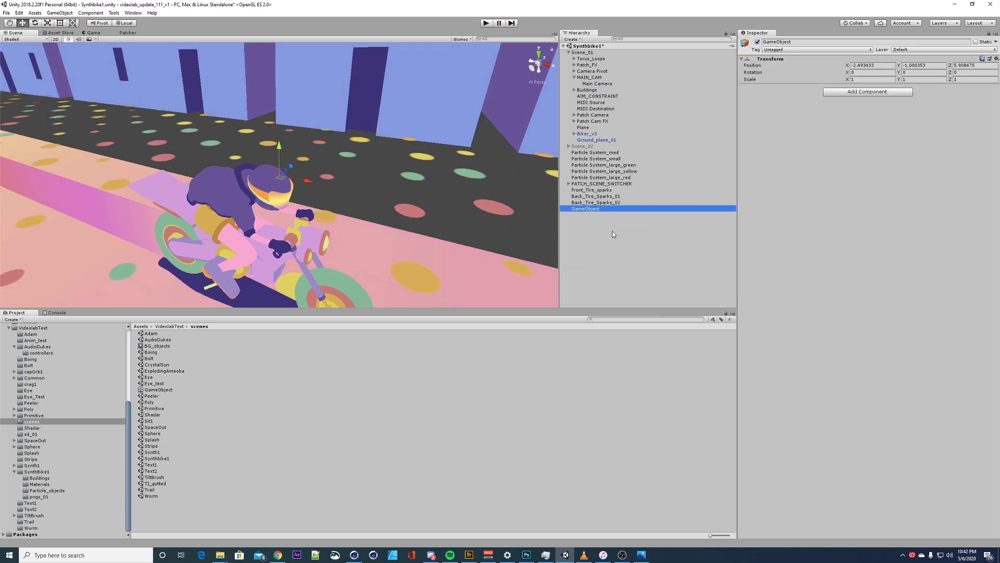
# Rename the new empty object aim_constraint and move it along the X axis to -1.54, near the rider
pyautogui.doubleClick(586, 208)
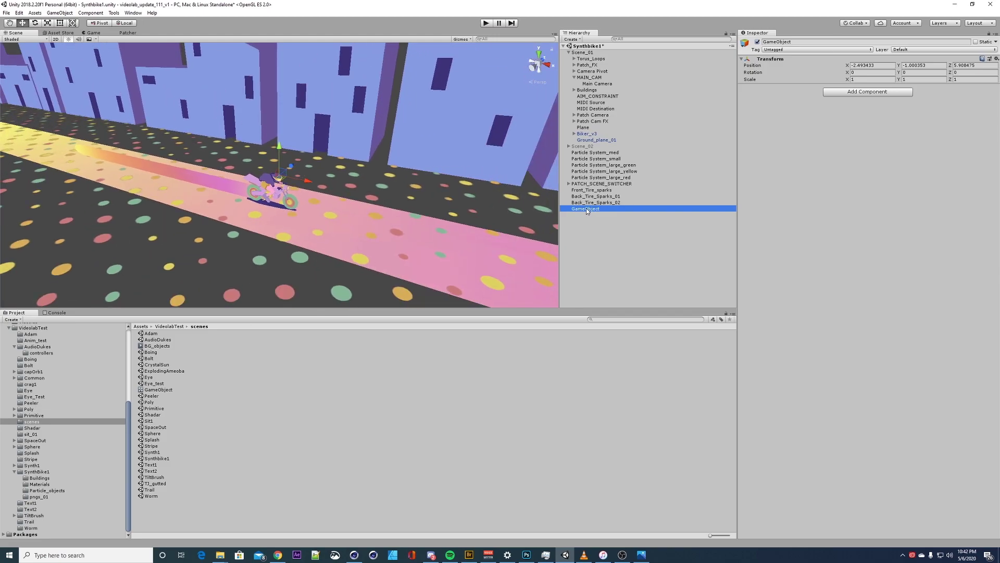
pyautogui.click(587, 208)
pyautogui.write('aim')
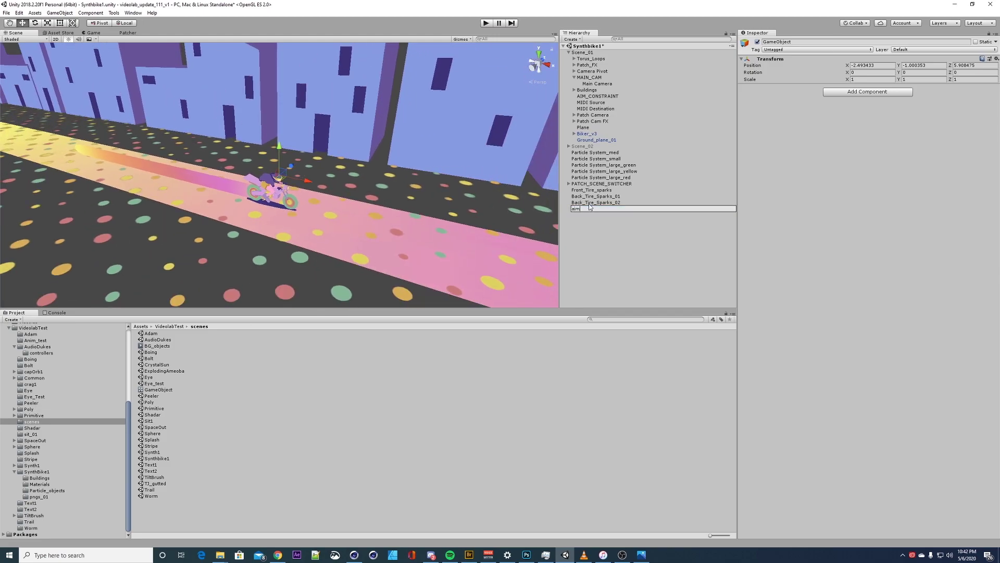
pyautogui.write('_constraint')
pyautogui.press('Return')
pyautogui.keyDown('alt'); pyautogui.moveTo(262, 213); pyautogui.dragTo(287, 204, button='right'); pyautogui.keyUp('alt')
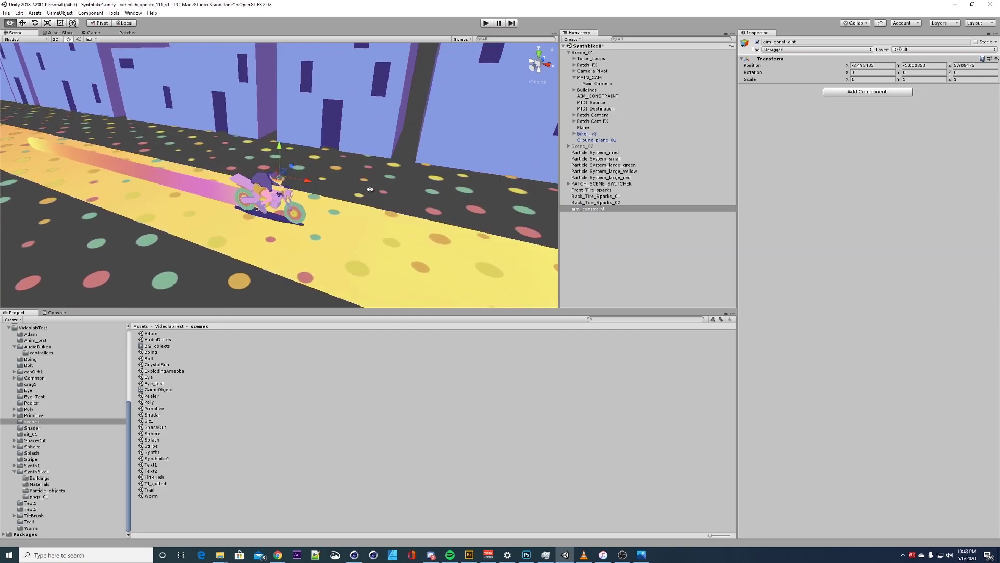
pyautogui.moveTo(304, 184)
pyautogui.mouseDown()
pyautogui.moveTo(337, 185)
pyautogui.moveTo(276, 180)
pyautogui.moveTo(309, 179)
pyautogui.mouseUp()
# Delete the newly made aim_constraint object from the root of the hierarchy
pyautogui.click(572, 218)
pyautogui.click(588, 208)
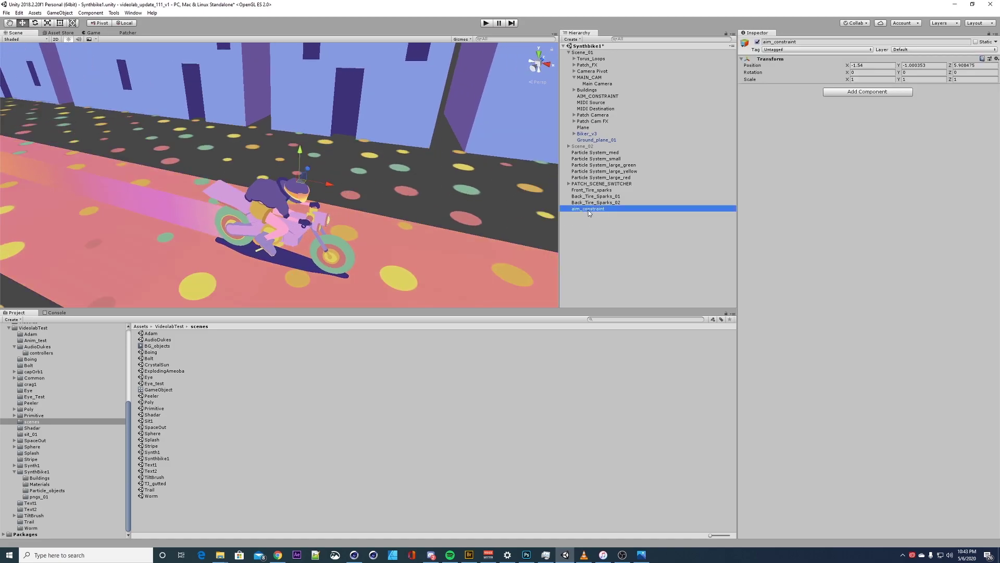
pyautogui.keyDown('ctrl'); pyautogui.click(591, 210); pyautogui.keyUp('ctrl')
pyautogui.press('Delete')
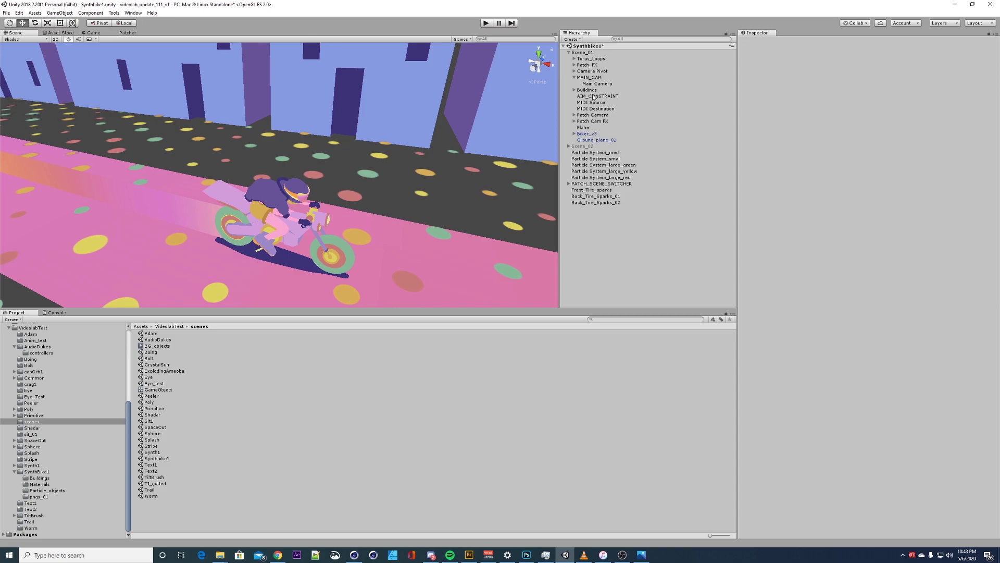
# Select the existing AIM_CONSTRAINT object under Scene_01 and view its placement around the motorcycle from several angles
pyautogui.click(596, 96)
pyautogui.keyDown('alt'); pyautogui.moveTo(342, 217); pyautogui.dragTo(245, 192, button='right'); pyautogui.keyUp('alt')
pyautogui.keyDown('alt'); pyautogui.moveTo(244, 193); pyautogui.dragTo(181, 215); pyautogui.keyUp('alt')
pyautogui.keyDown('alt'); pyautogui.moveTo(181, 215); pyautogui.dragTo(264, 184, button='right'); pyautogui.keyUp('alt')
pyautogui.keyDown('alt'); pyautogui.moveTo(264, 184); pyautogui.dragTo(494, 200); pyautogui.keyUp('alt')
# Reopen the Patch Cam FX graph in the Patcher and inspect the CAM CRANE knob input and its From To Vector node
pyautogui.click(604, 102)
pyautogui.click(586, 128)
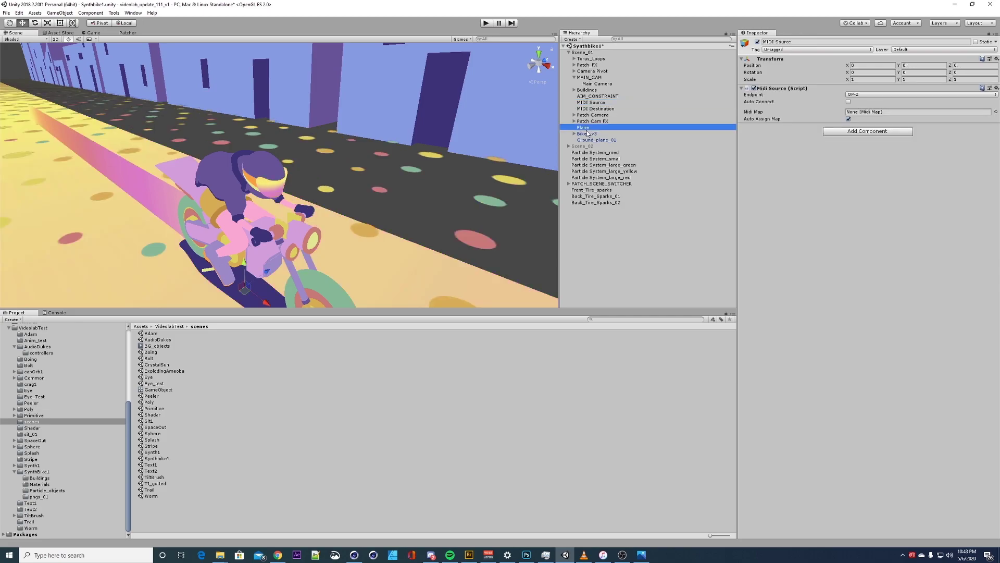
pyautogui.click(592, 121)
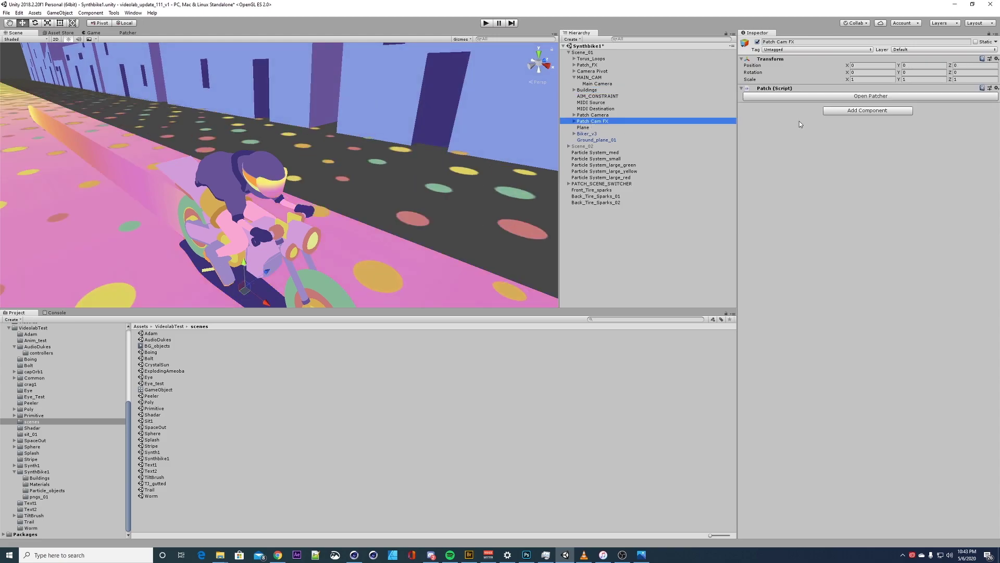
pyautogui.click(816, 96)
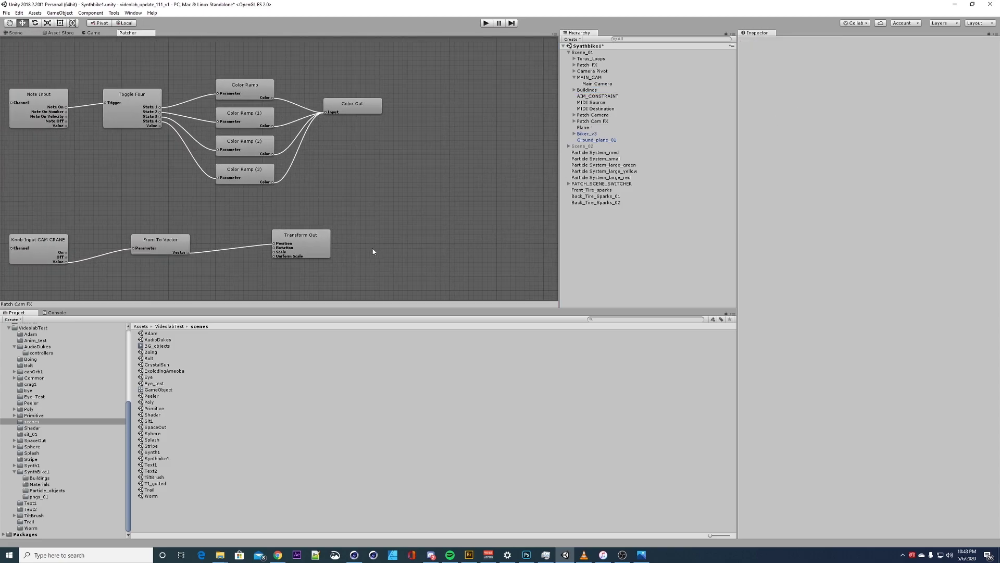
pyautogui.moveTo(314, 196); pyautogui.dragTo(400, 165, button='middle')
pyautogui.moveTo(145, 219)
pyautogui.mouseDown()
pyautogui.moveTo(164, 202)
pyautogui.moveTo(157, 218)
pyautogui.mouseUp()
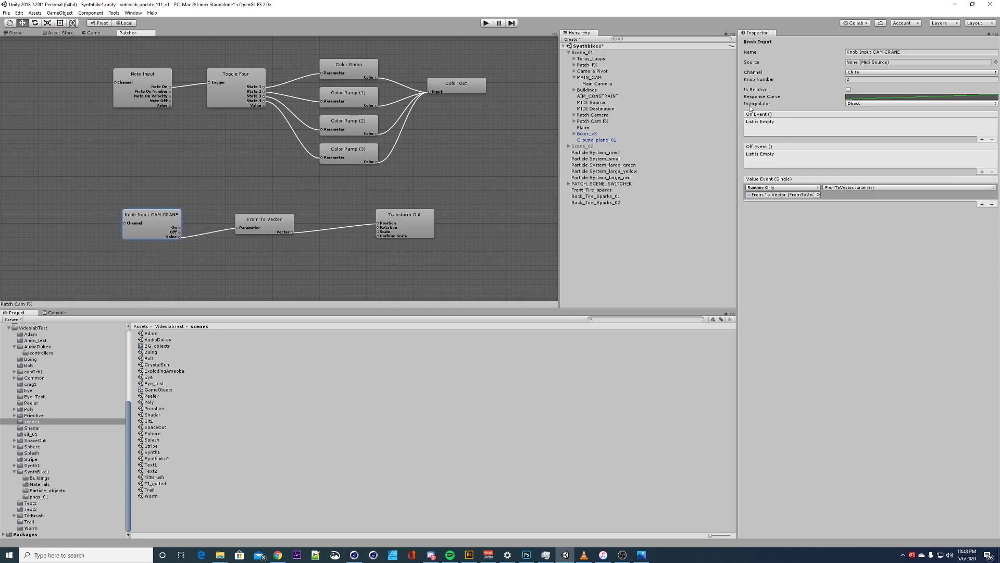
pyautogui.moveTo(273, 224)
pyautogui.mouseDown()
pyautogui.moveTo(268, 211)
pyautogui.moveTo(271, 218)
pyautogui.mouseUp()
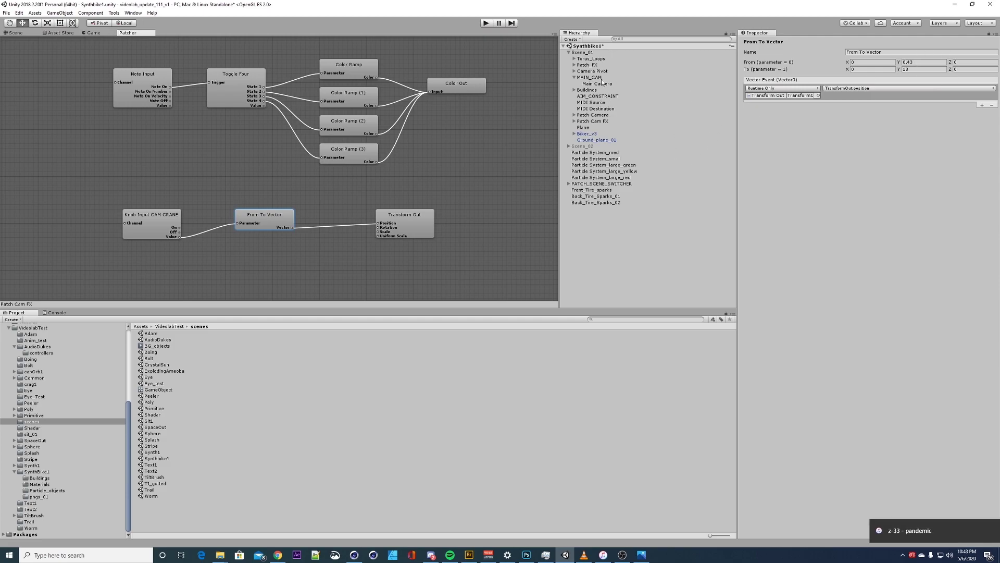
# Expand the Camera Pivot hierarchy down to Snap Point and inspect the Distance object's Brownian Motion settings and Snap Point's transform
pyautogui.click(574, 70)
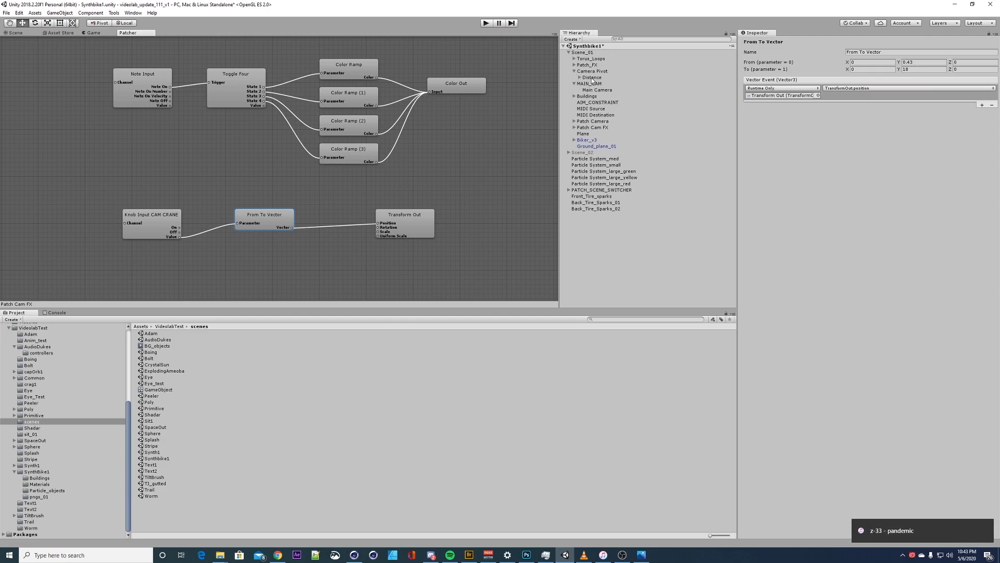
pyautogui.click(580, 77)
pyautogui.click(600, 84)
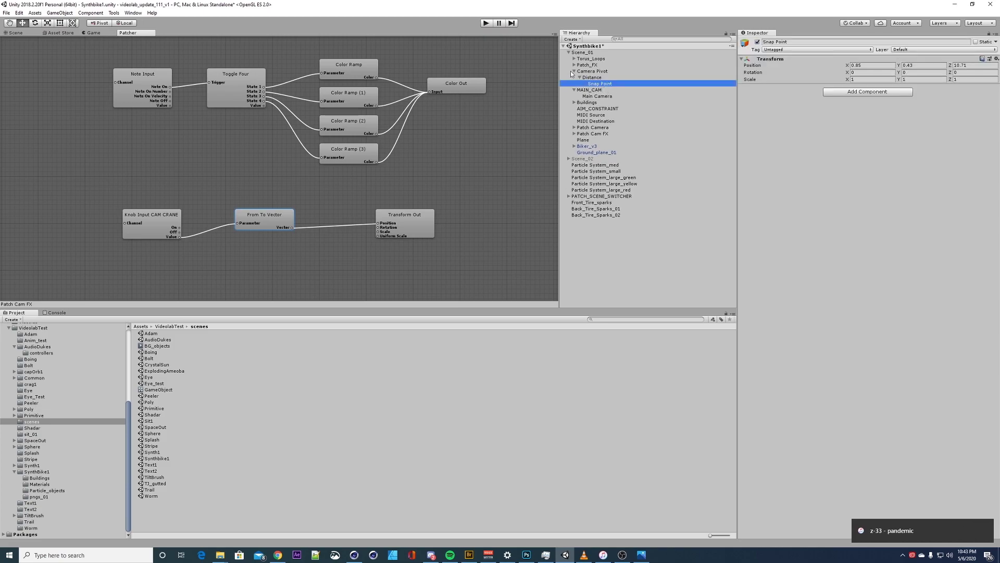
pyautogui.click(590, 77)
pyautogui.click(597, 84)
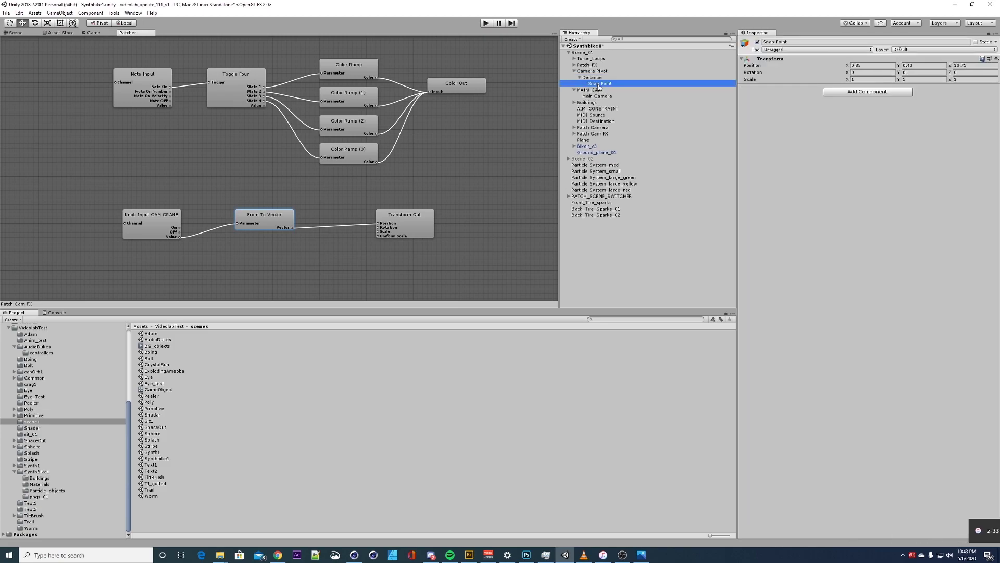
pyautogui.click(593, 71)
pyautogui.click(594, 79)
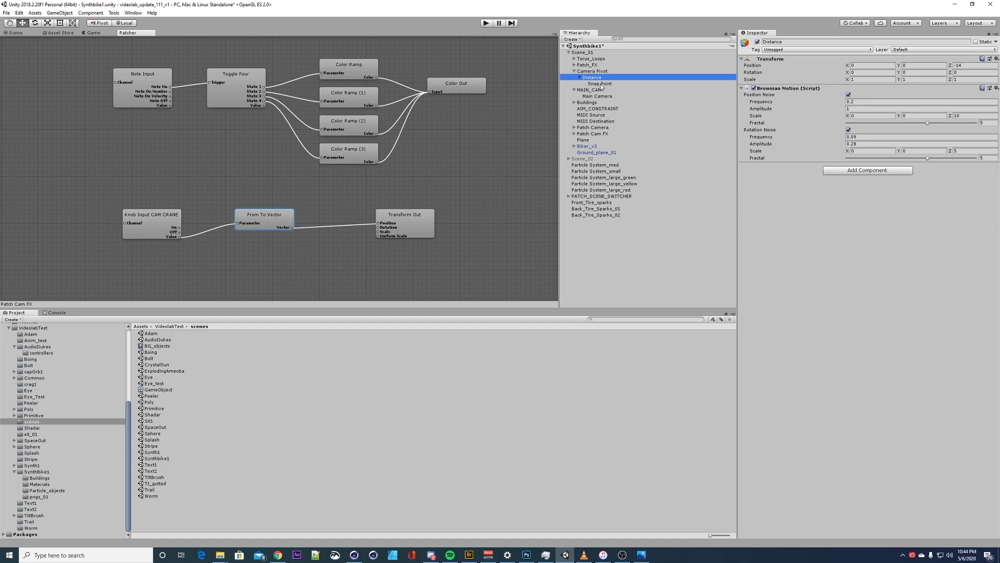
pyautogui.click(599, 84)
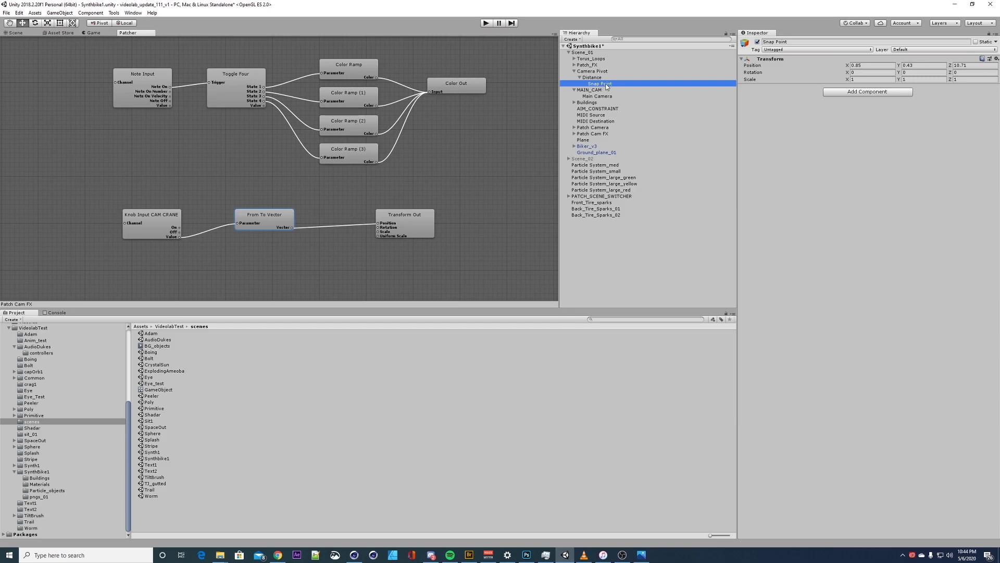
# Go through Camera Pivot, Distance, Snap Point and AIM_CONSTRAINT in turn to compare their settings
pyautogui.click(591, 78)
pyautogui.click(594, 72)
pyautogui.click(595, 77)
pyautogui.click(597, 72)
pyautogui.click(597, 77)
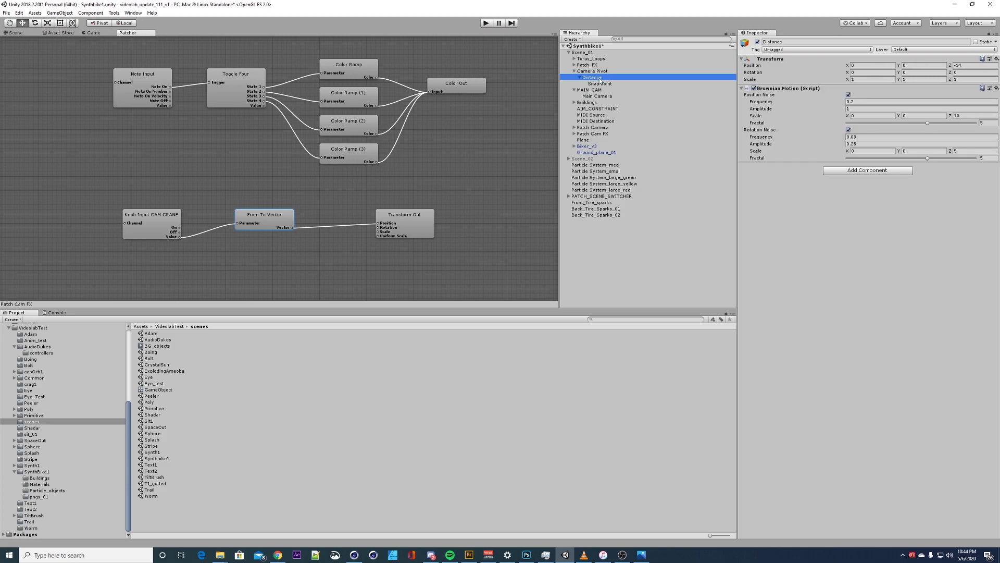
pyautogui.click(600, 84)
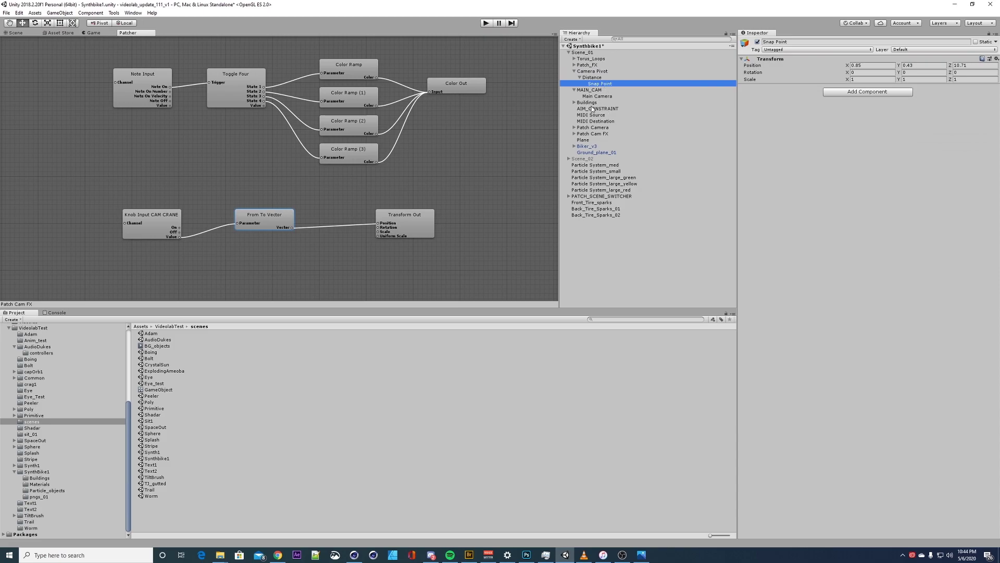
pyautogui.click(591, 109)
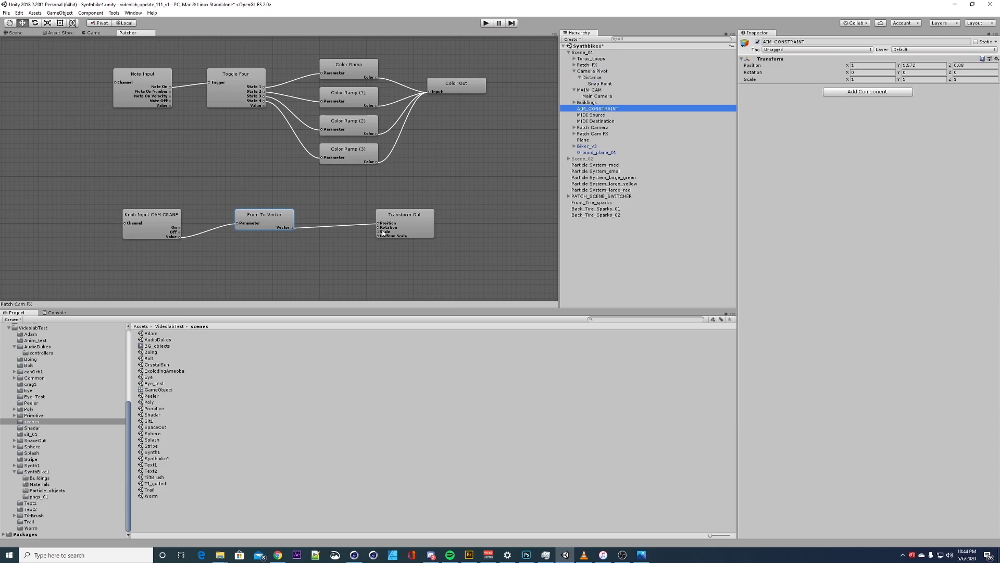
# Examine the vector range of the CAM CRANE row's From To Vector node and the target of its Transform Out node
pyautogui.click(276, 217)
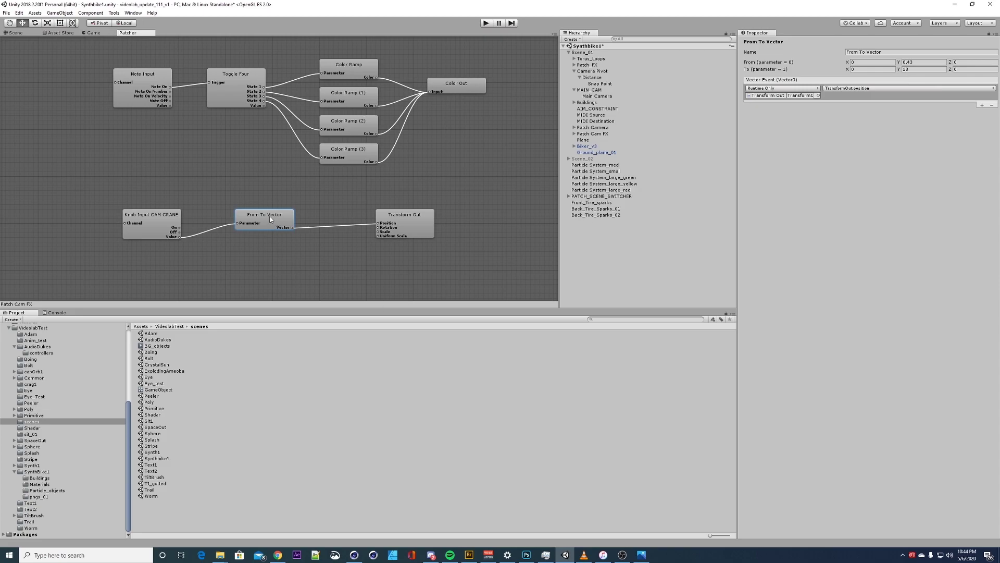
pyautogui.click(417, 216)
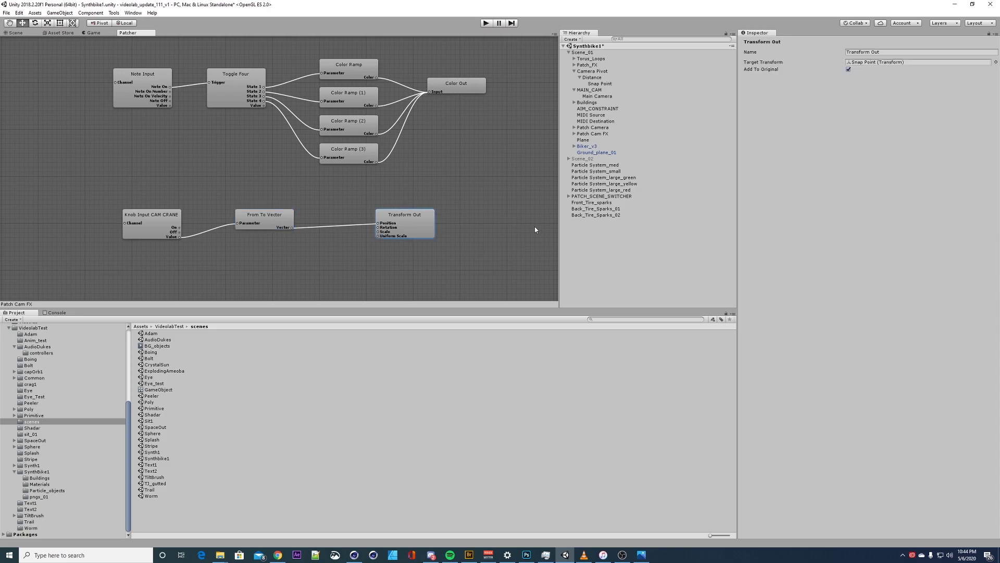
pyautogui.click(280, 215)
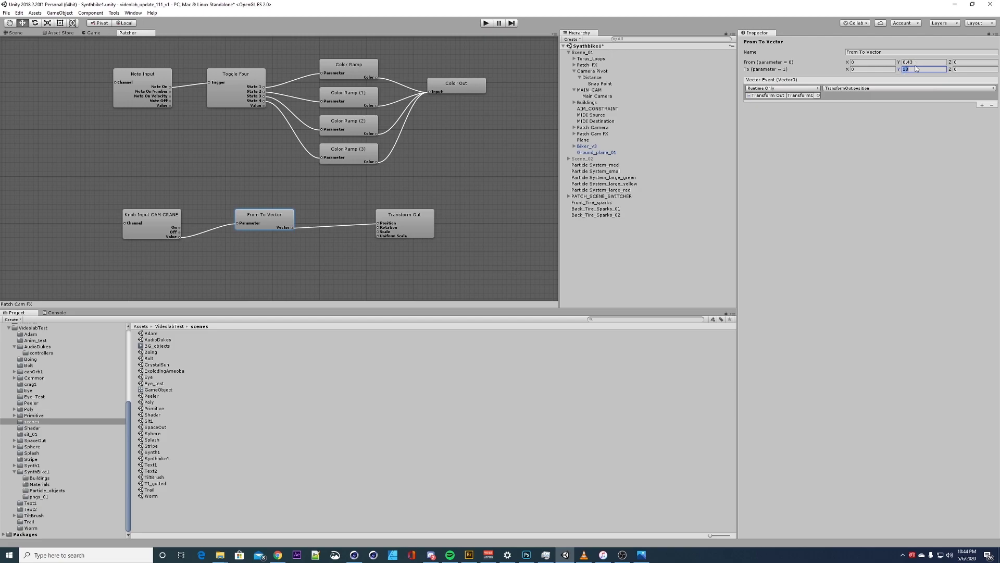
pyautogui.click(914, 68)
# Inspect the Color Out, Note Input and Toggle Four nodes that switch the camera's background color
pyautogui.click(593, 133)
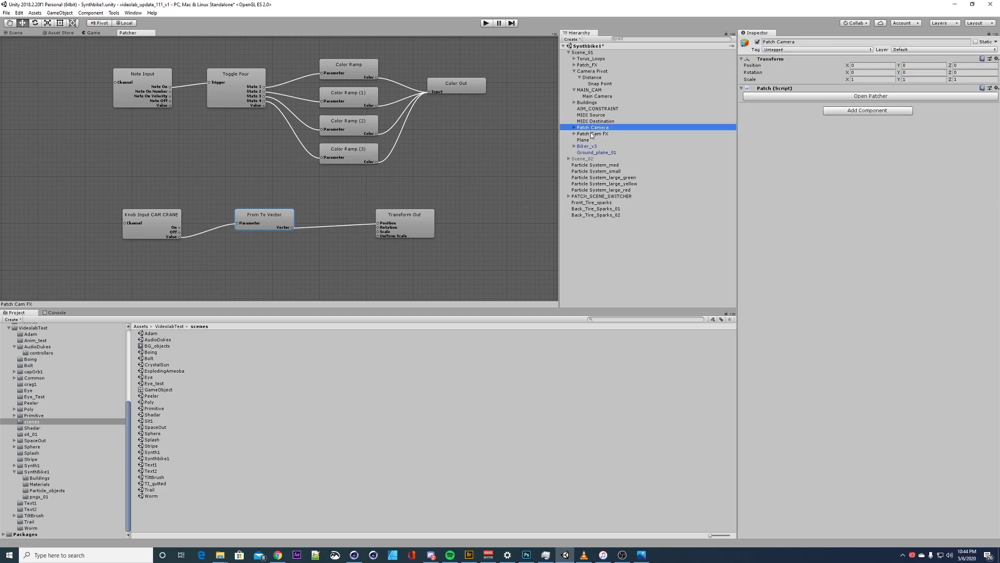
pyautogui.moveTo(426, 129); pyautogui.dragTo(391, 220, button='middle')
pyautogui.click(423, 182)
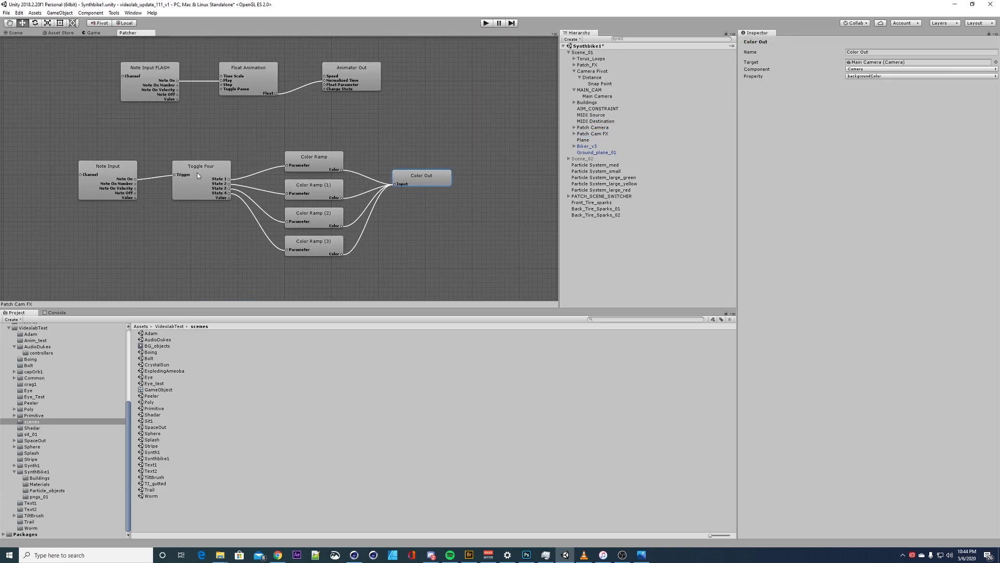
pyautogui.moveTo(107, 172); pyautogui.dragTo(99, 166)
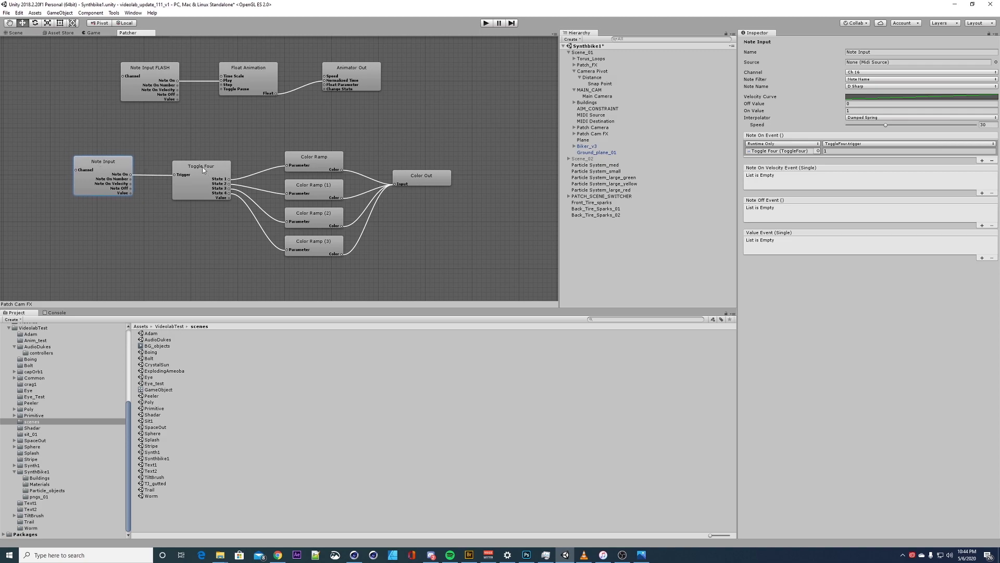
pyautogui.moveTo(201, 168); pyautogui.dragTo(205, 159)
pyautogui.moveTo(114, 162); pyautogui.dragTo(109, 162)
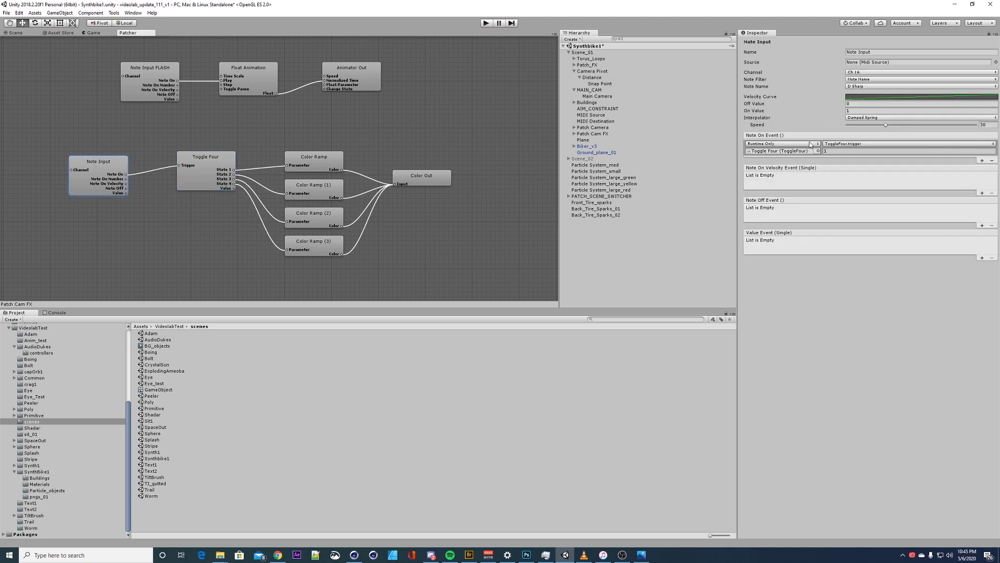
pyautogui.moveTo(213, 156); pyautogui.dragTo(203, 161)
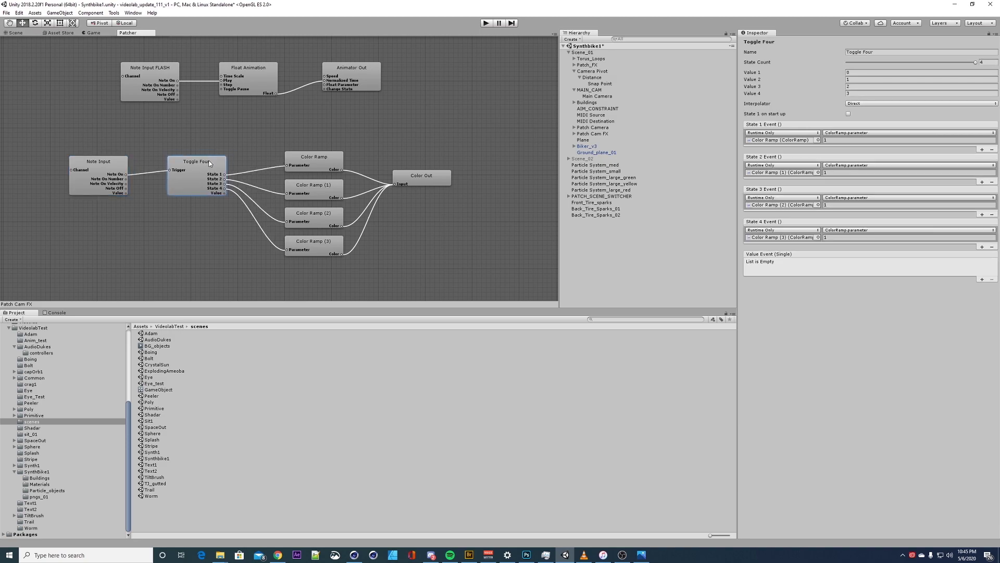
# Check the gradients of the Color Ramp nodes and the target property of the Color Out node they feed
pyautogui.moveTo(325, 162); pyautogui.dragTo(319, 210)
pyautogui.click(316, 243)
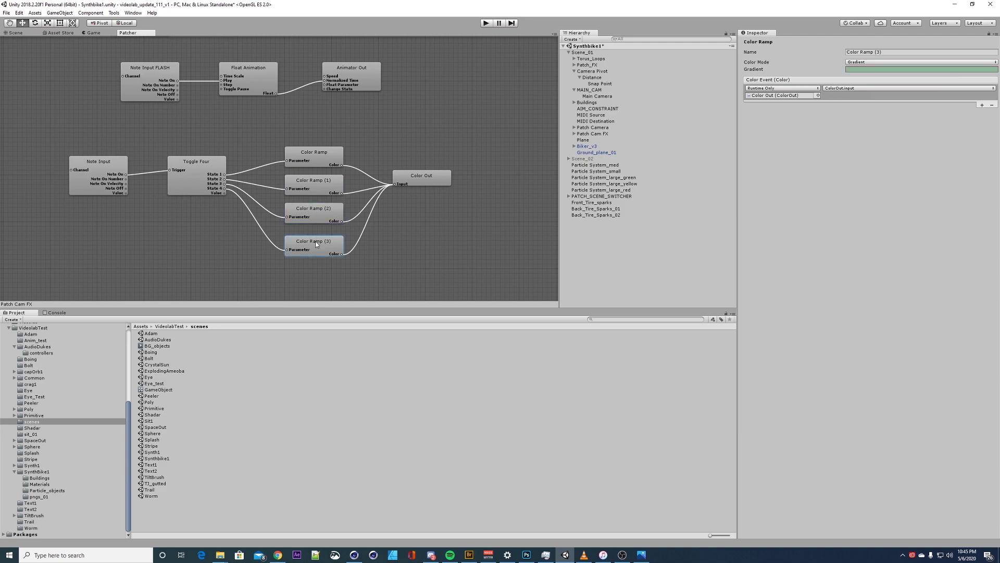
pyautogui.click(444, 184)
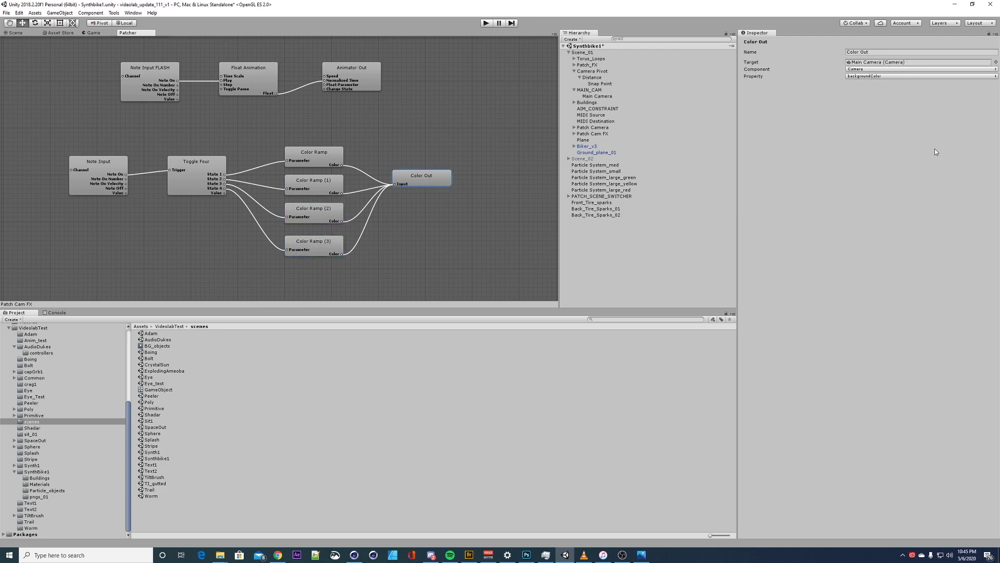
# Inspect the Note Input FLASH node together with the Float Animation and Animator Out nodes of its row
pyautogui.scroll(6, 408, 133)
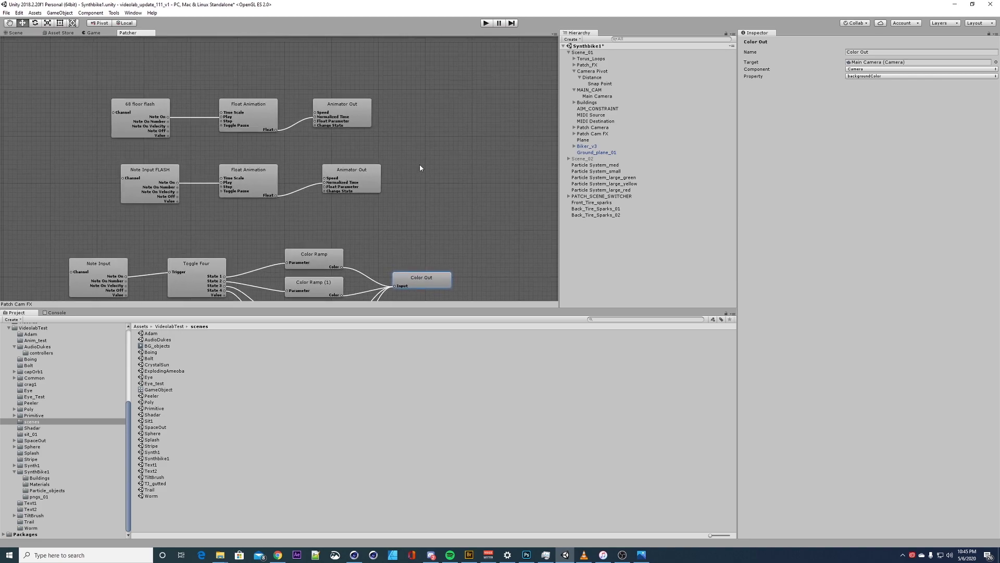
pyautogui.scroll(2, 419, 165)
pyautogui.click(146, 210)
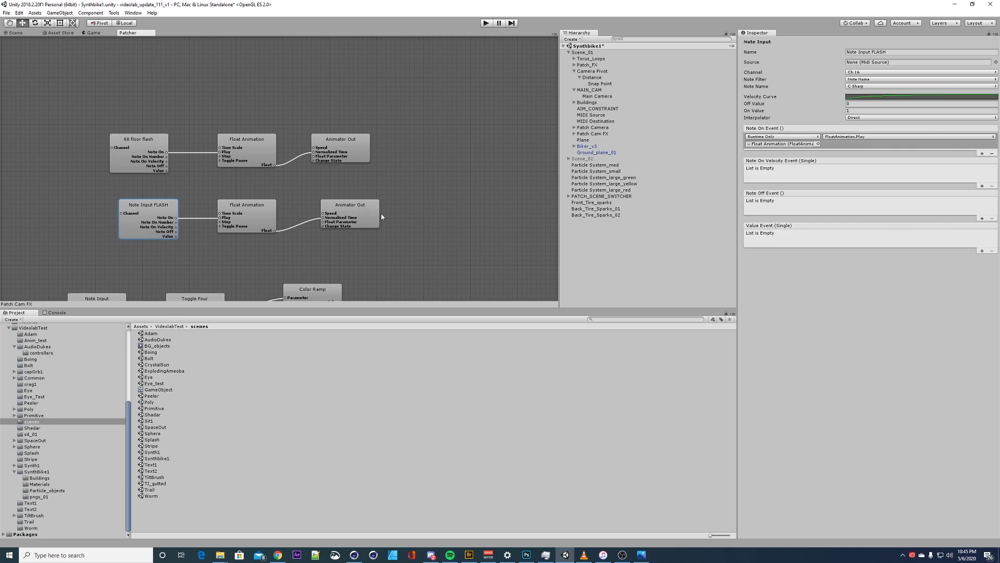
pyautogui.moveTo(262, 219); pyautogui.dragTo(267, 215)
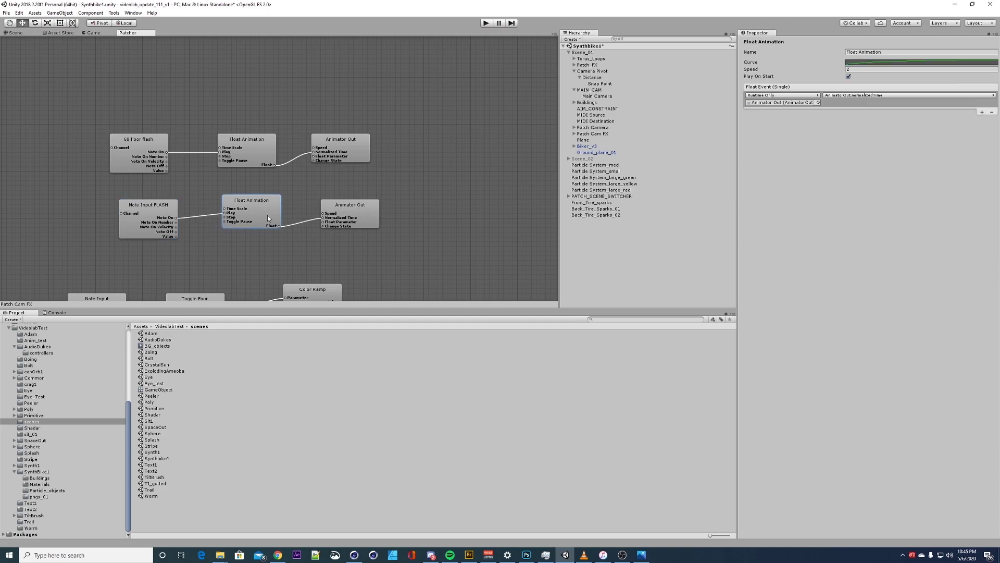
pyautogui.click(362, 205)
pyautogui.click(144, 207)
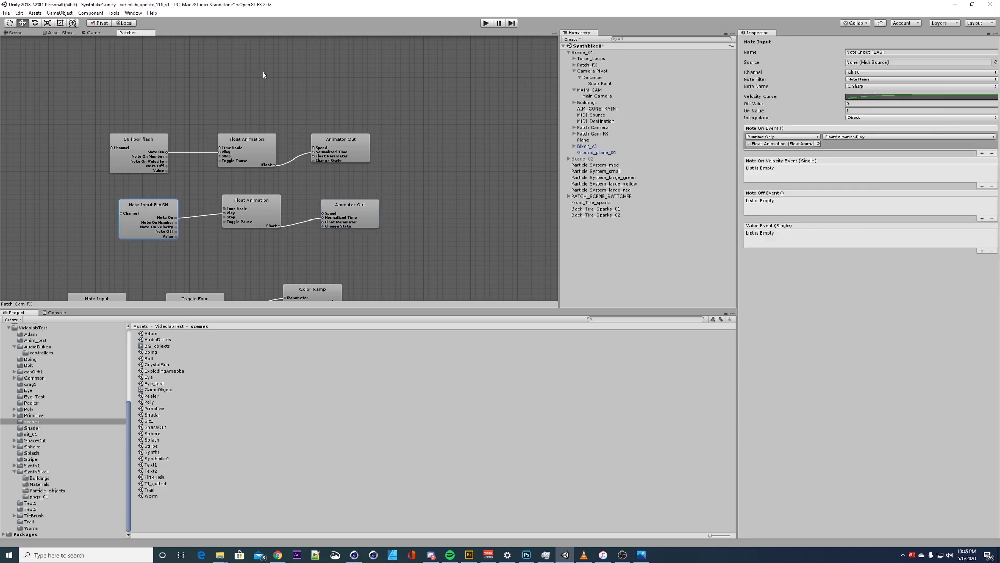
# Inspect the note settings of the 68 floor flash node and identify the road Plane it affects in the scene
pyautogui.moveTo(262, 71); pyautogui.dragTo(273, 83, button='middle')
pyautogui.moveTo(150, 152); pyautogui.dragTo(151, 142)
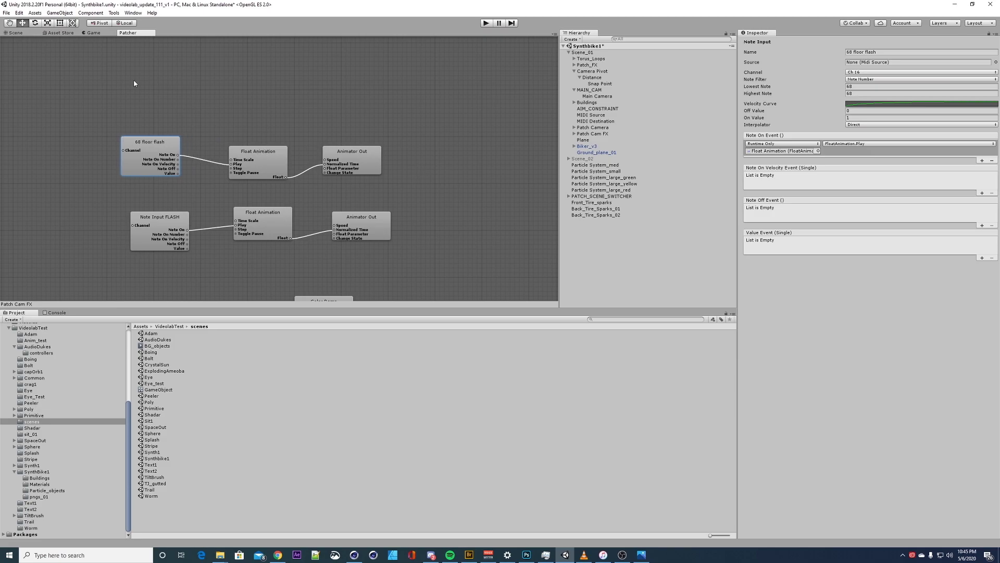
pyautogui.click(13, 33)
pyautogui.click(86, 208)
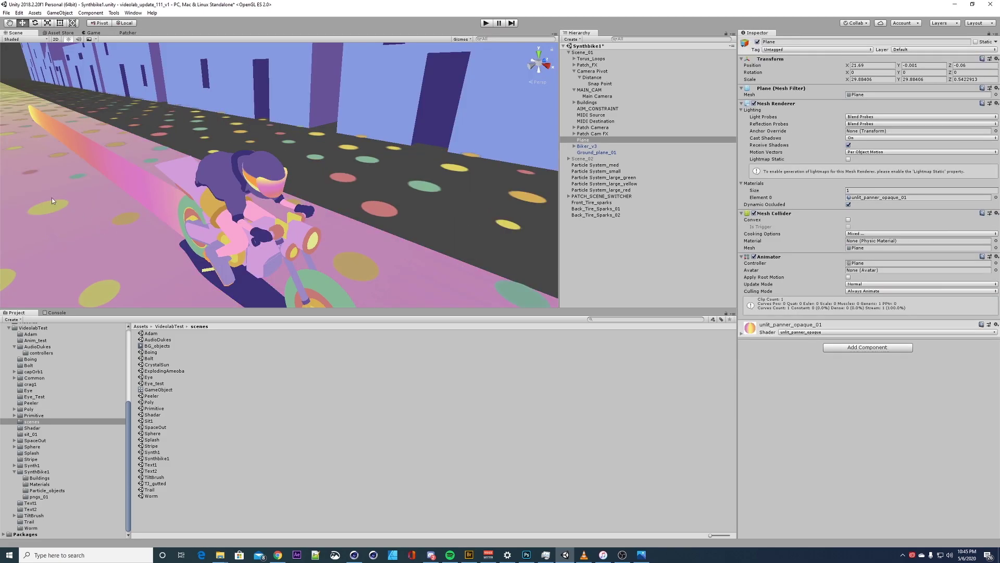
pyautogui.click(128, 33)
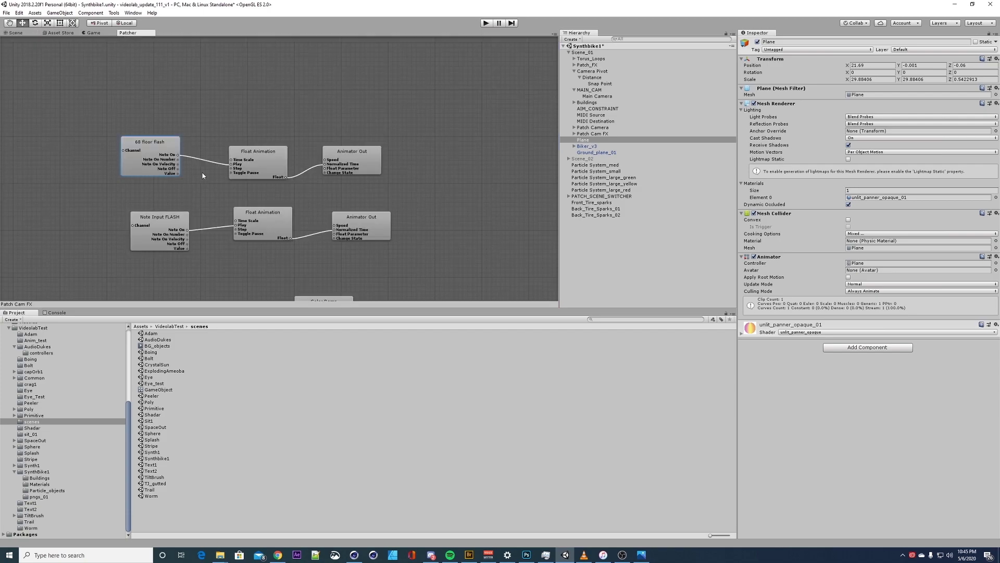
# Check the Float Animation node in the 68 floor flash row and the Animator component of the Plane object
pyautogui.click(260, 158)
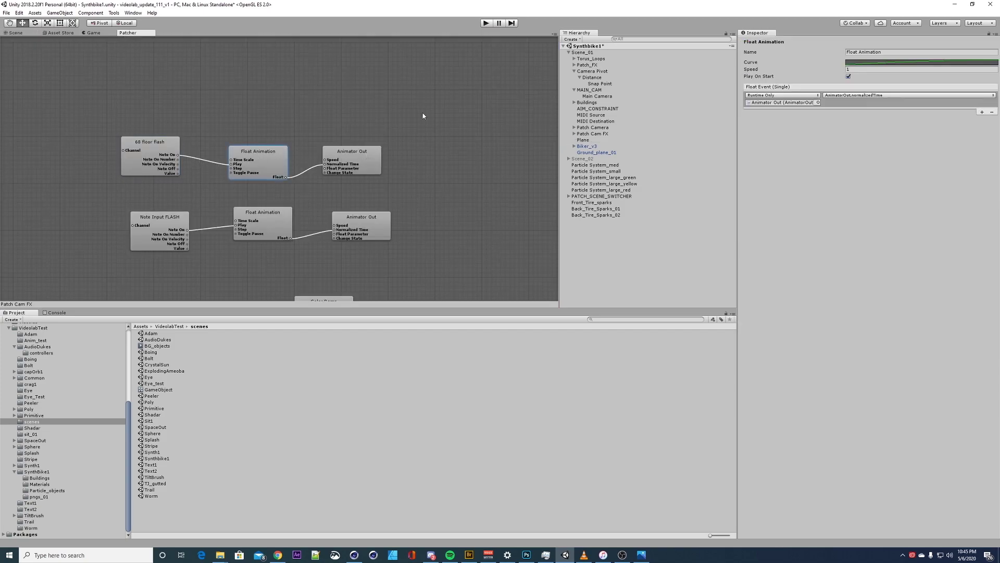
pyautogui.click(165, 143)
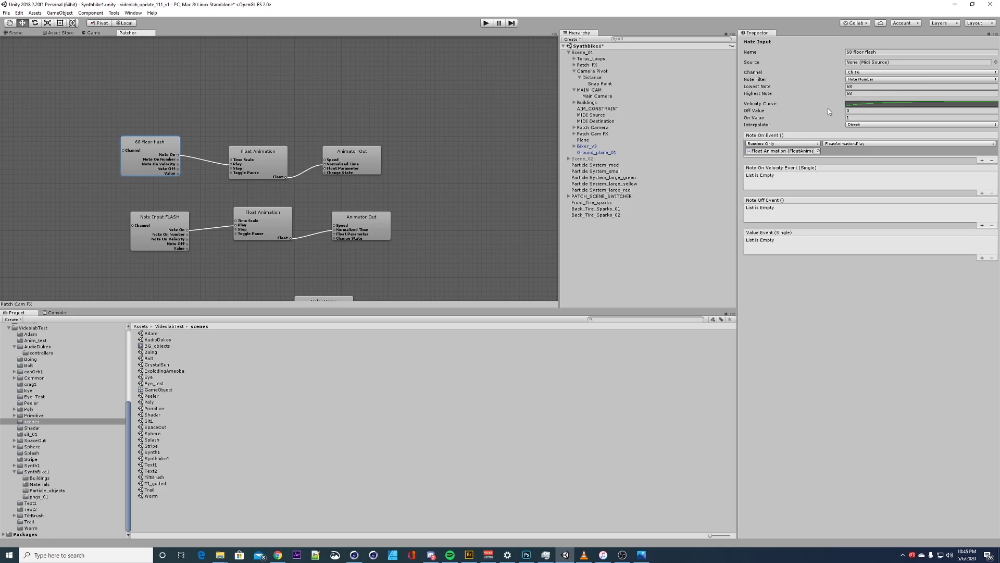
pyautogui.click(592, 127)
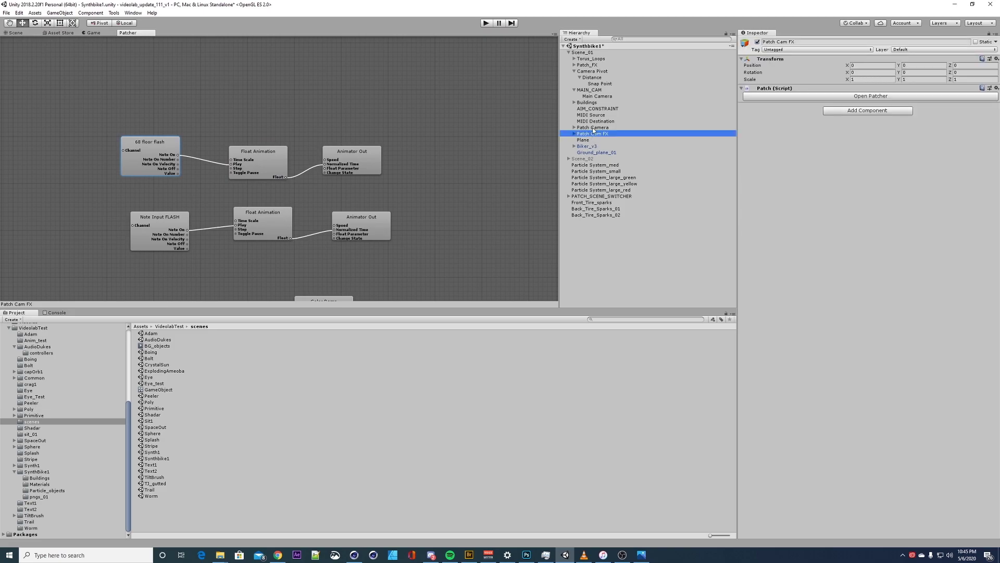
pyautogui.click(592, 133)
pyautogui.click(587, 146)
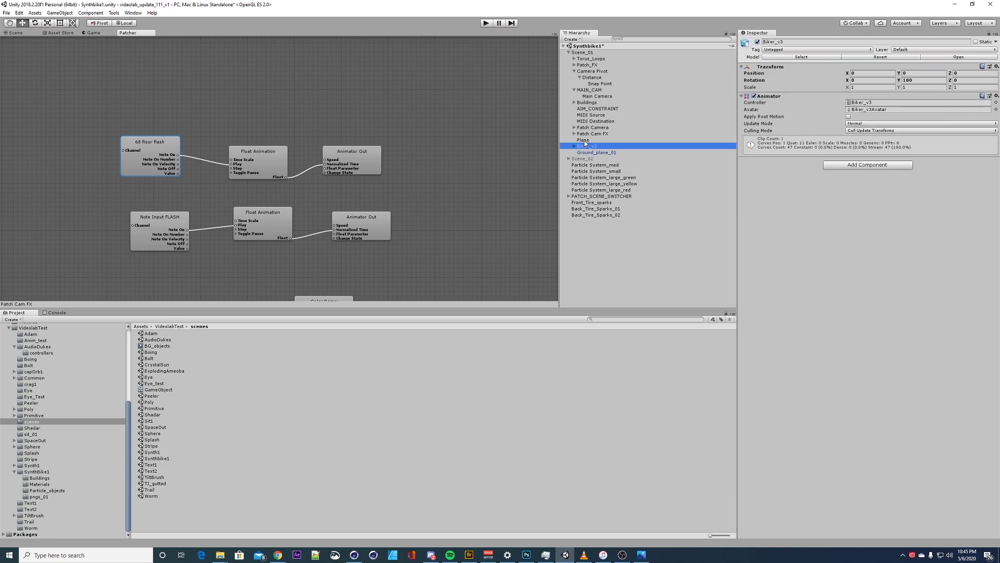
pyautogui.click(583, 139)
# Expand Torus_Loops and Torus_Shape_BLUE1, and inspect the material and Animator controller of the nested Circle_out_01 object
pyautogui.click(576, 59)
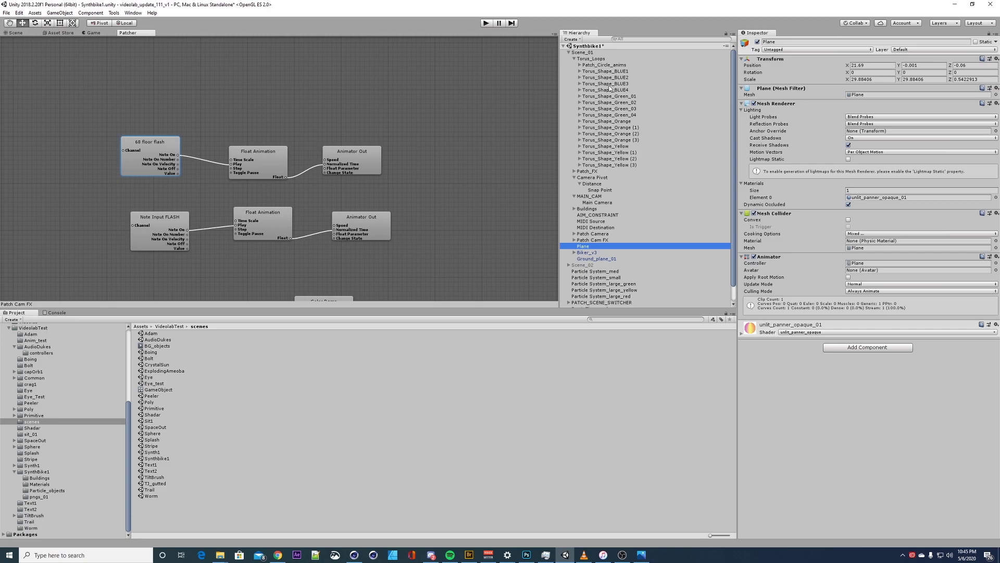
pyautogui.click(618, 72)
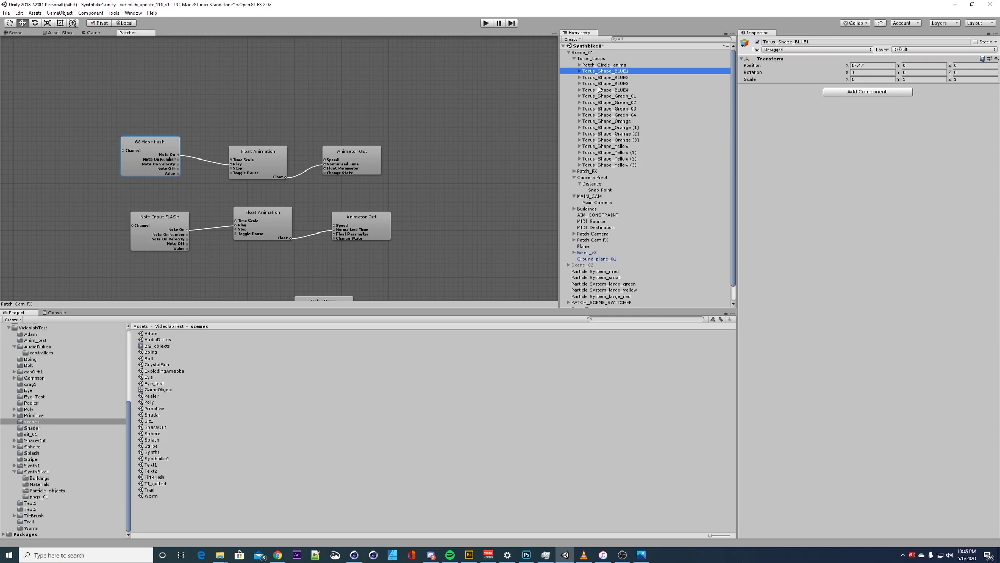
pyautogui.press('Right')
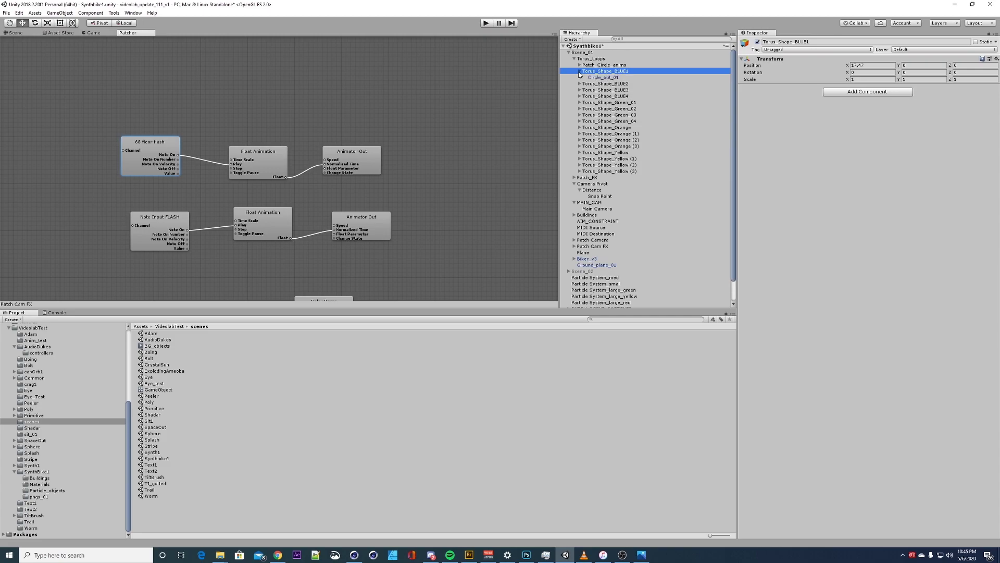
pyautogui.click(600, 78)
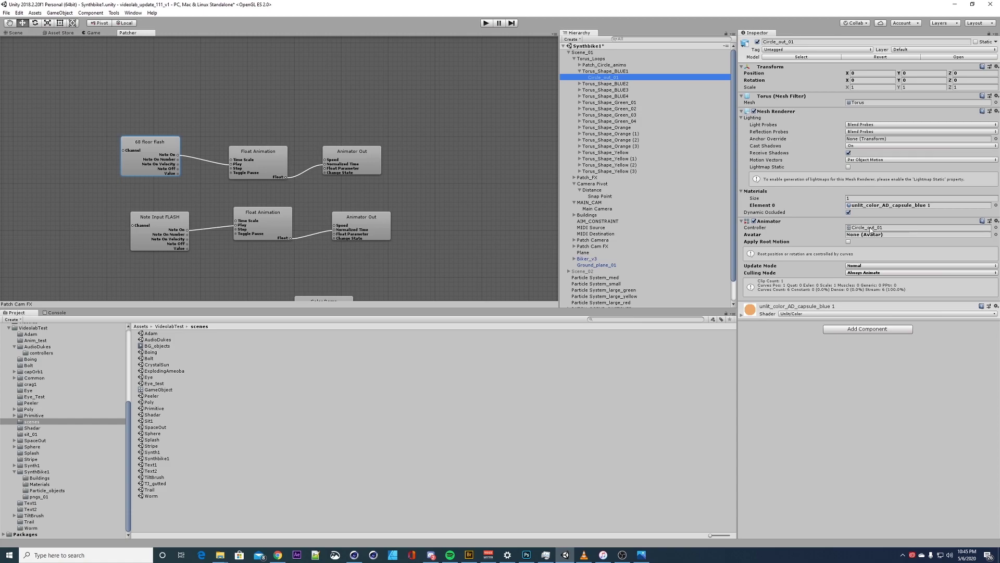
# Browse the SynthBike1 project folders for the Circle_out_01 controller and select the Circle_01 animation clip in Particle_objects
pyautogui.click(35, 472)
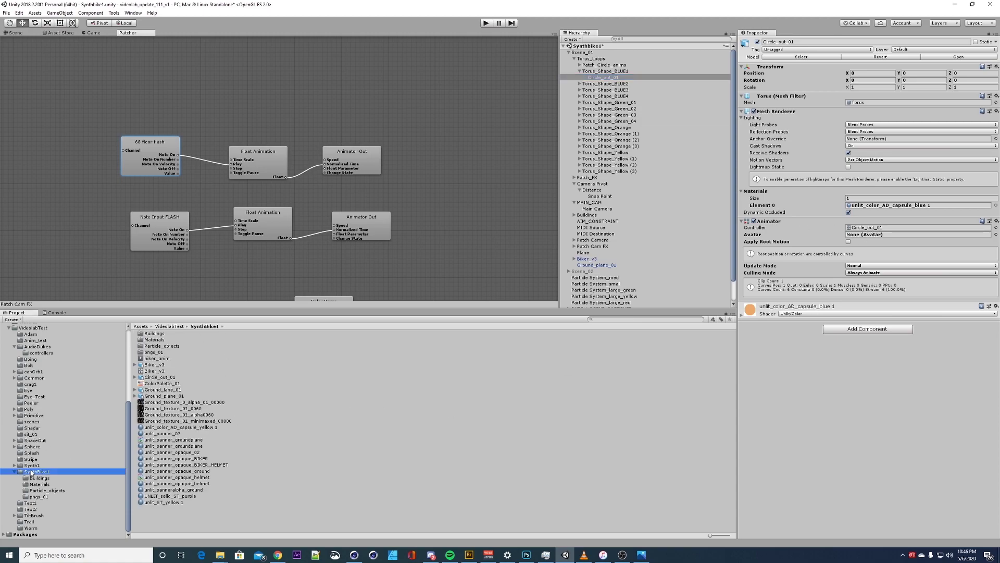
pyautogui.click(44, 496)
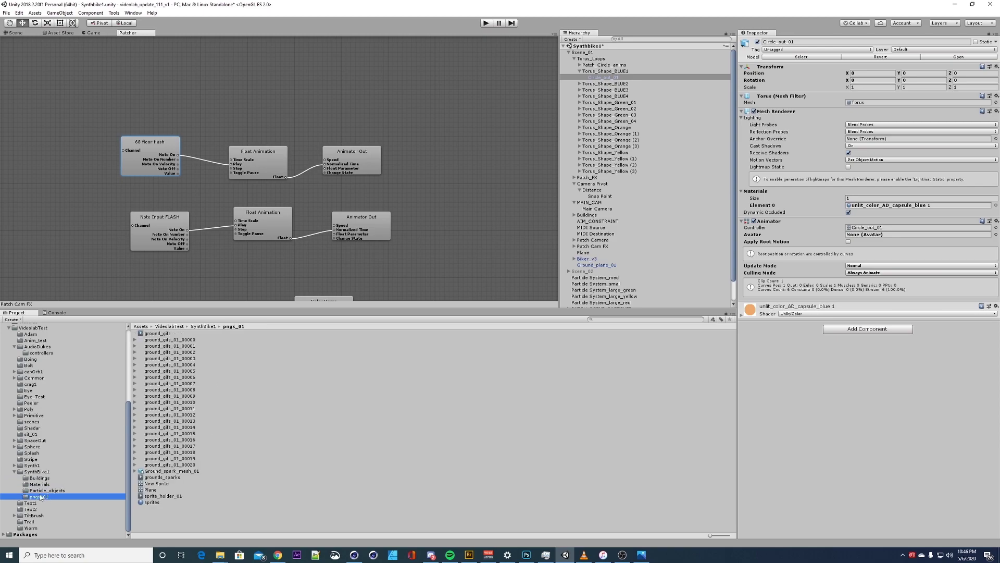
pyautogui.click(42, 490)
pyautogui.click(42, 484)
pyautogui.click(42, 478)
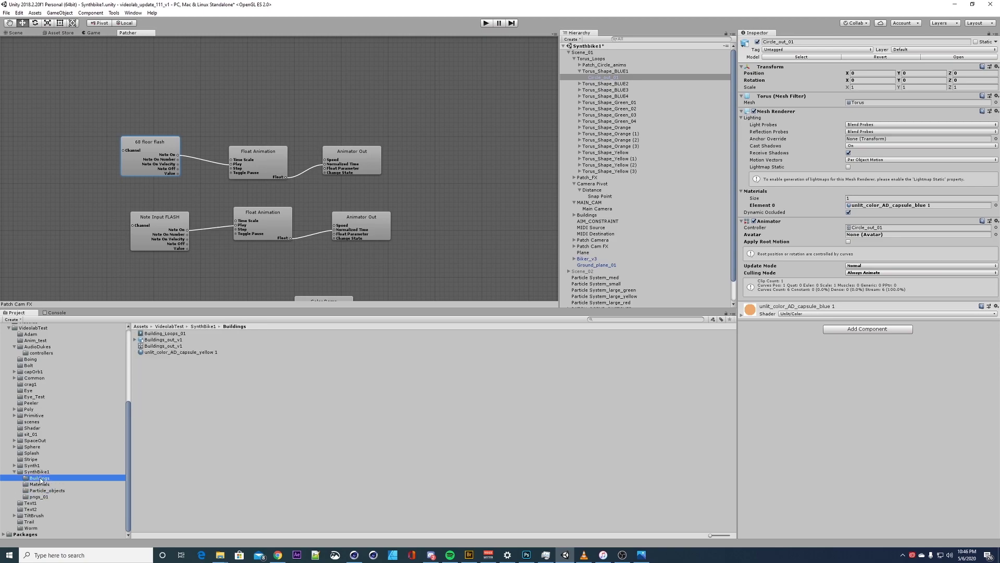
pyautogui.click(37, 472)
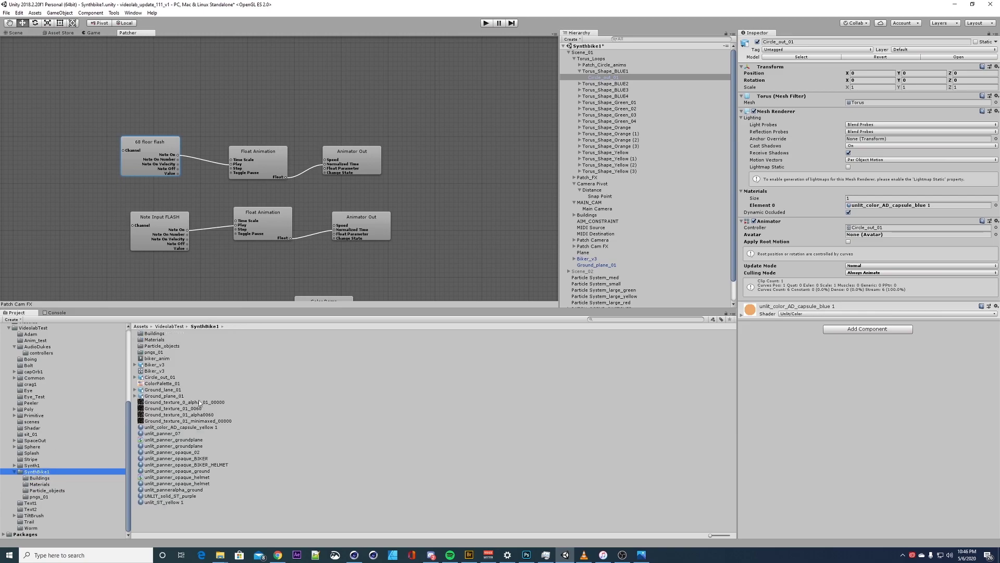
pyautogui.click(42, 478)
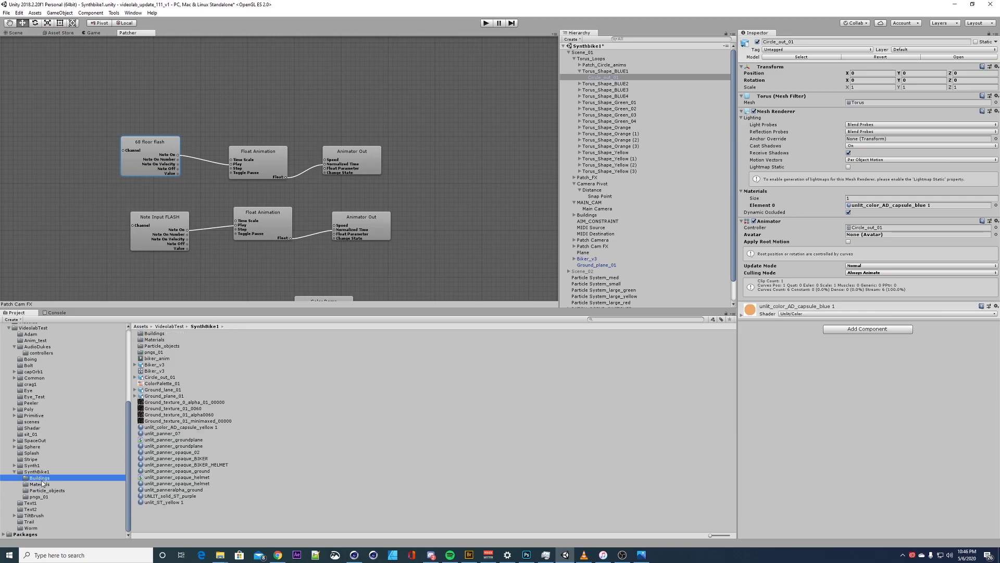
pyautogui.click(42, 490)
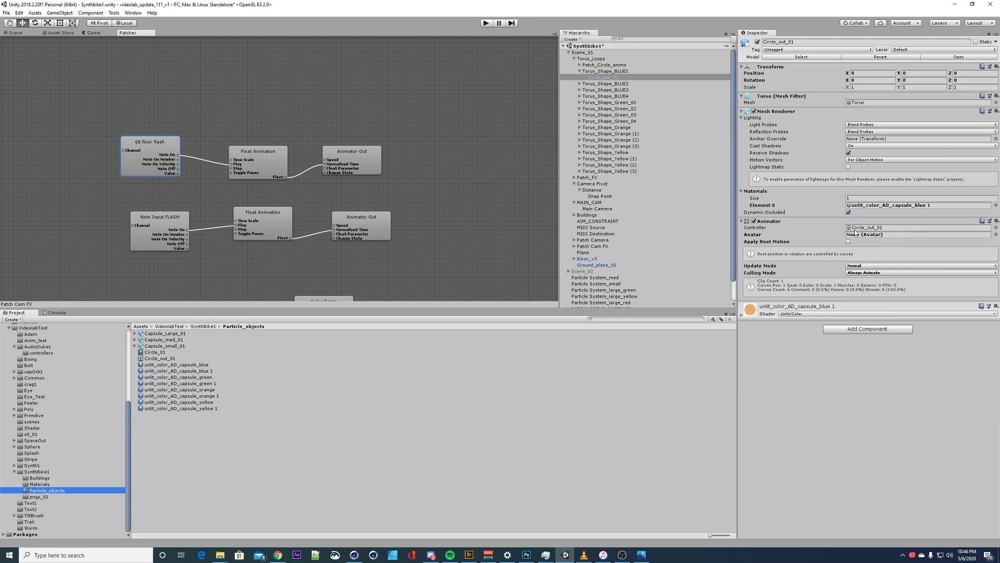
pyautogui.click(869, 228)
pyautogui.click(156, 353)
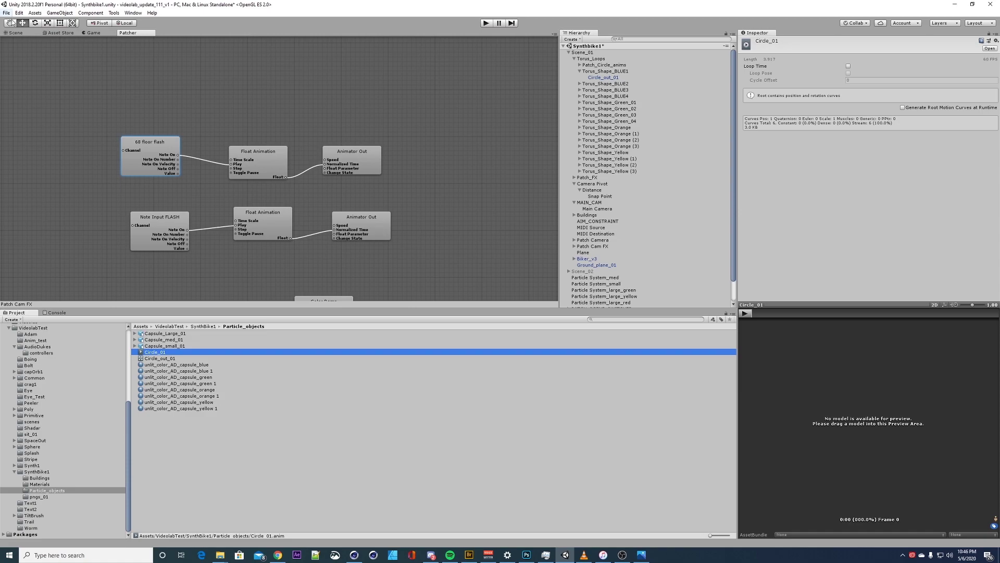
# Open the Animation window for the Circle_01 clip and show the Scene view beside it
pyautogui.click(133, 12)
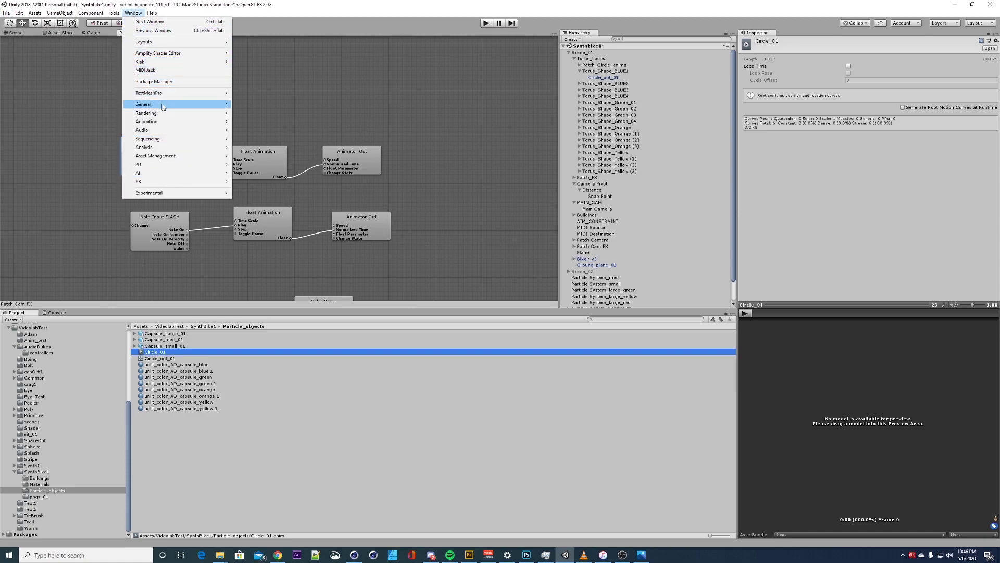
pyautogui.moveTo(219, 121)
pyautogui.click(259, 122)
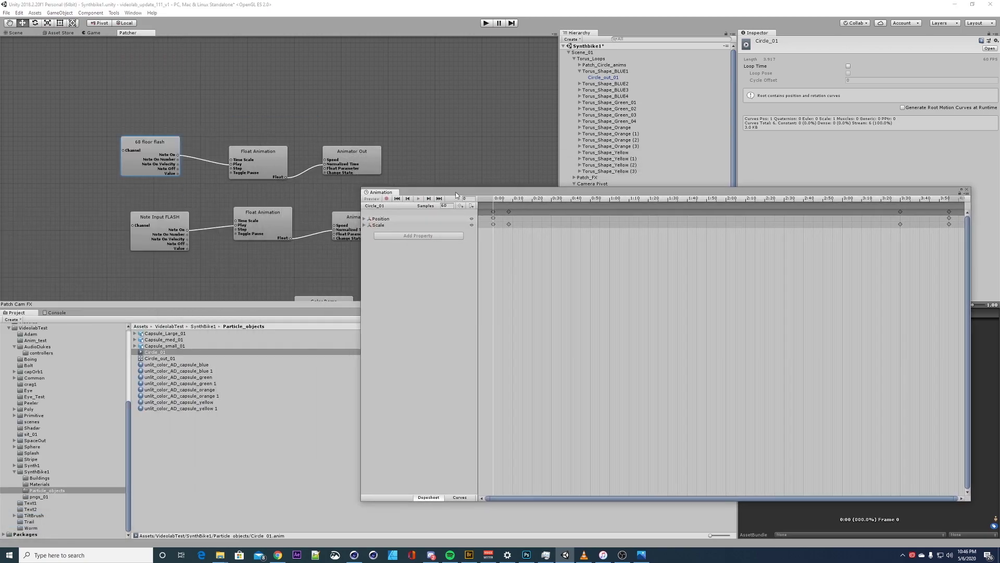
pyautogui.click(34, 31)
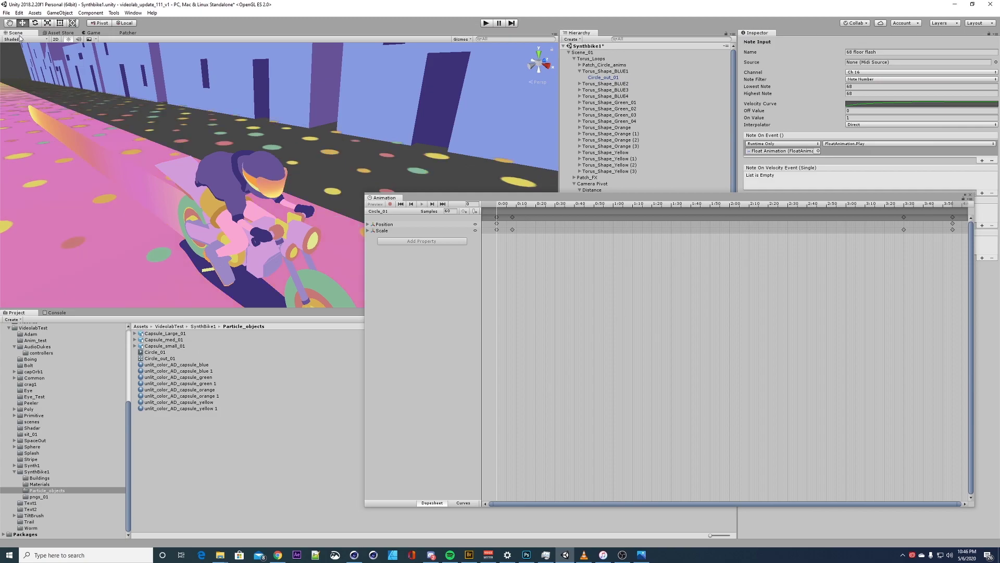
pyautogui.moveTo(472, 199); pyautogui.dragTo(431, 184)
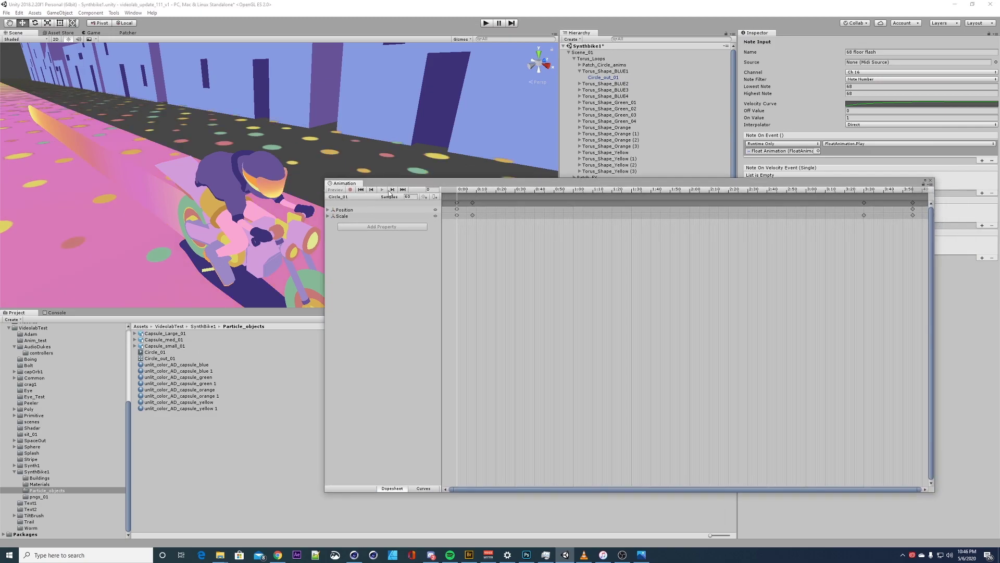
# Preview the Circle_01 clip on Circle_out_01 under Torus_Shape_BLUE1 and examine the ring's motion along the road from the side
pyautogui.scroll(-3, 286, 130)
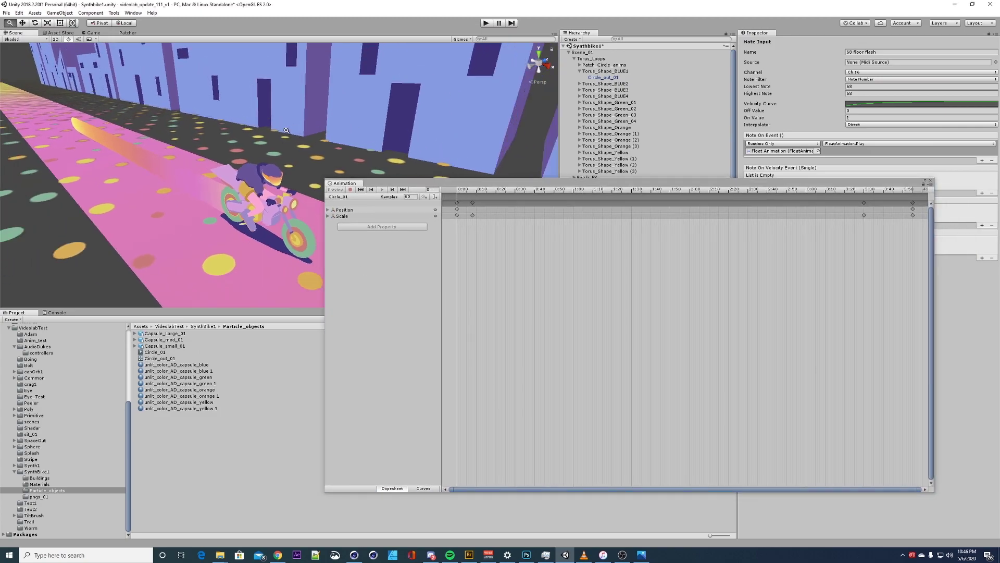
pyautogui.click(603, 77)
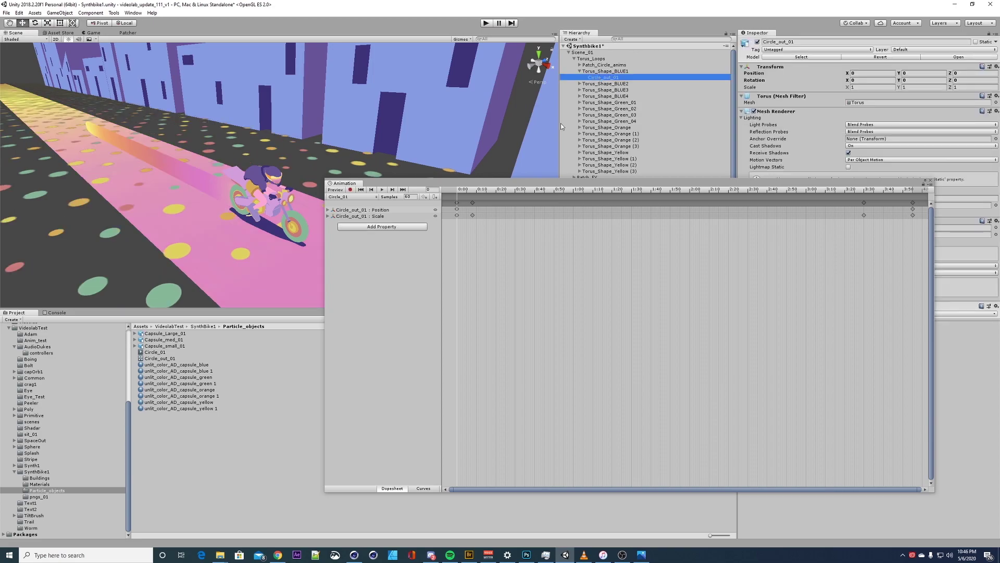
pyautogui.moveTo(410, 183); pyautogui.dragTo(407, 213)
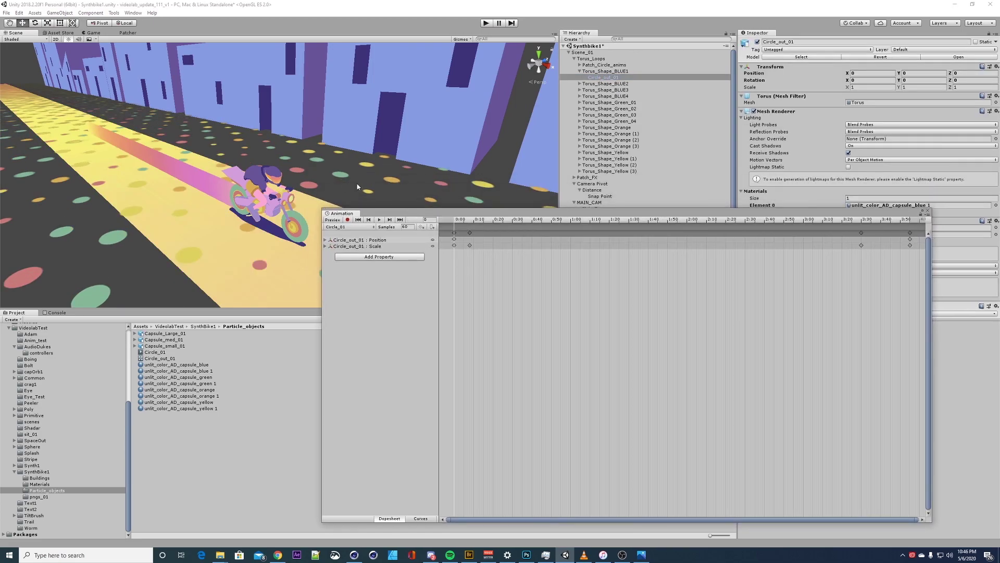
pyautogui.click(605, 72)
pyautogui.click(606, 78)
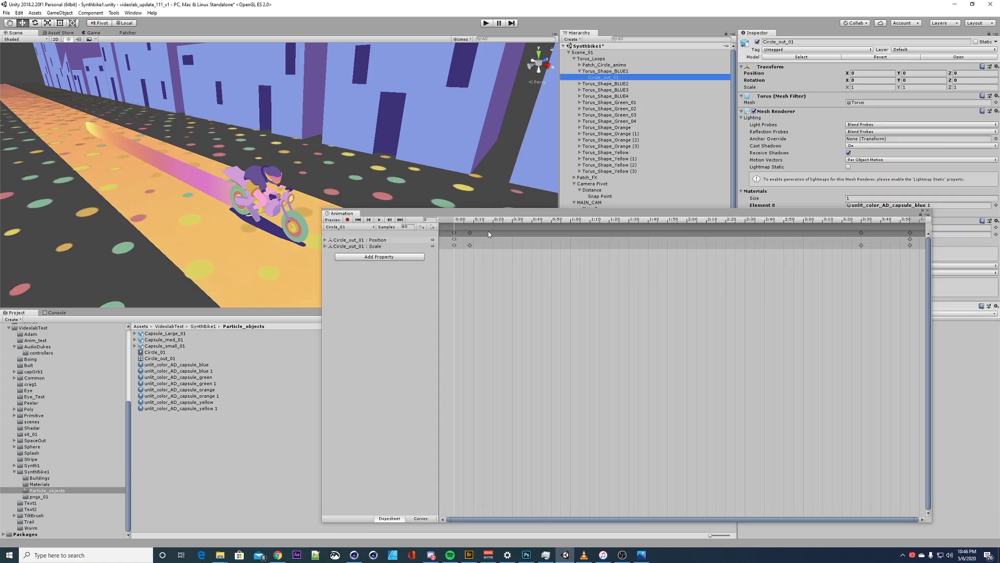
pyautogui.click(593, 219)
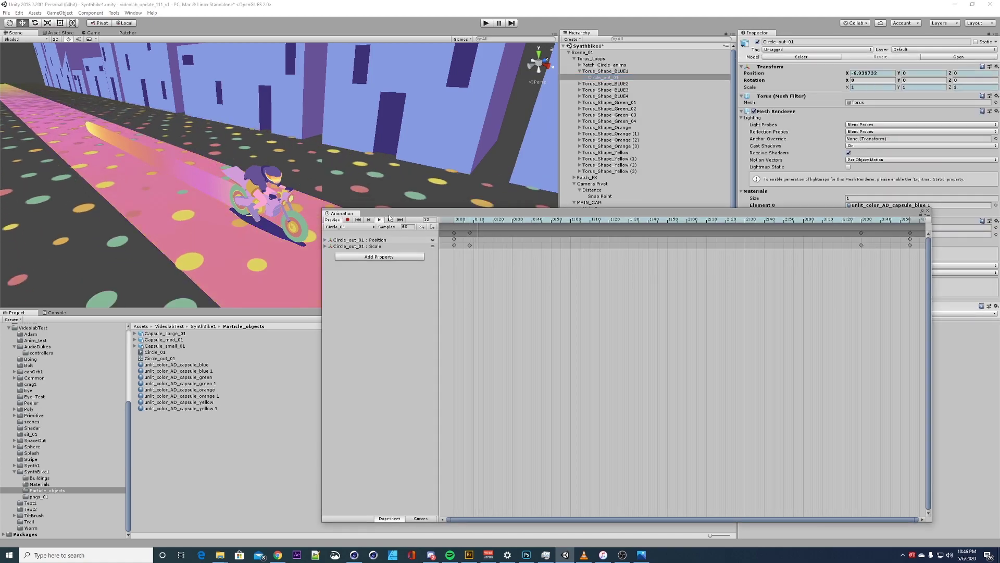
pyautogui.keyDown('alt'); pyautogui.moveTo(340, 166); pyautogui.dragTo(226, 301, button='right'); pyautogui.keyUp('alt')
pyautogui.keyDown('alt'); pyautogui.moveTo(225, 301); pyautogui.dragTo(171, 144); pyautogui.keyUp('alt')
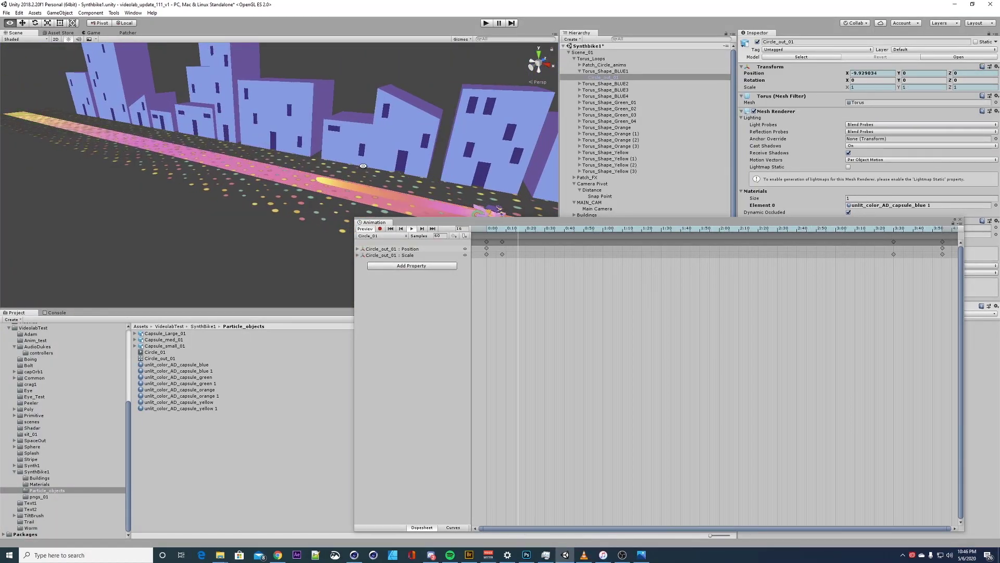
pyautogui.keyDown('alt'); pyautogui.moveTo(440, 183); pyautogui.dragTo(392, 176); pyautogui.keyUp('alt')
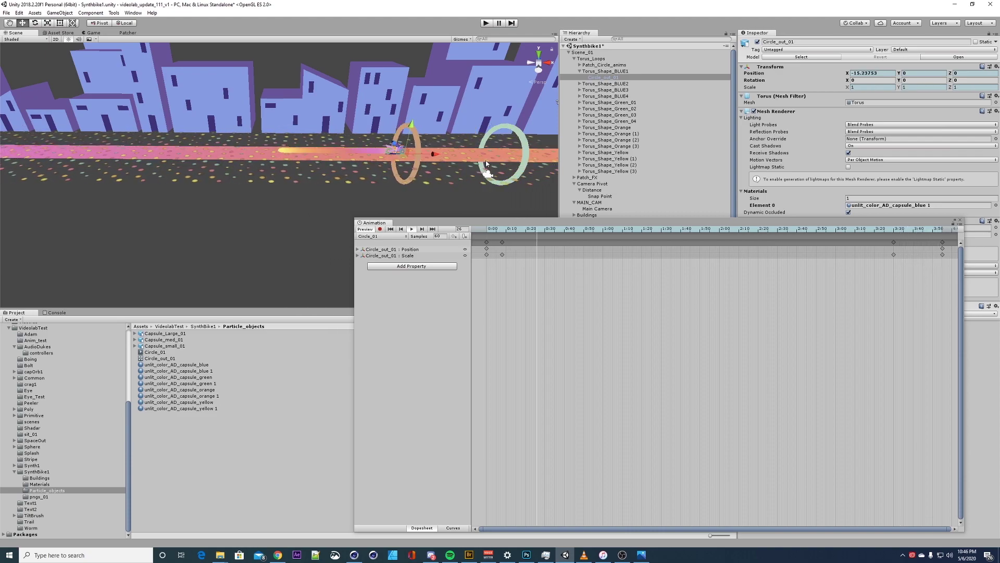
pyautogui.keyDown('alt'); pyautogui.moveTo(305, 157); pyautogui.dragTo(305, 151); pyautogui.keyUp('alt')
pyautogui.keyDown('alt'); pyautogui.moveTo(305, 151); pyautogui.dragTo(316, 154, button='right'); pyautogui.keyUp('alt')
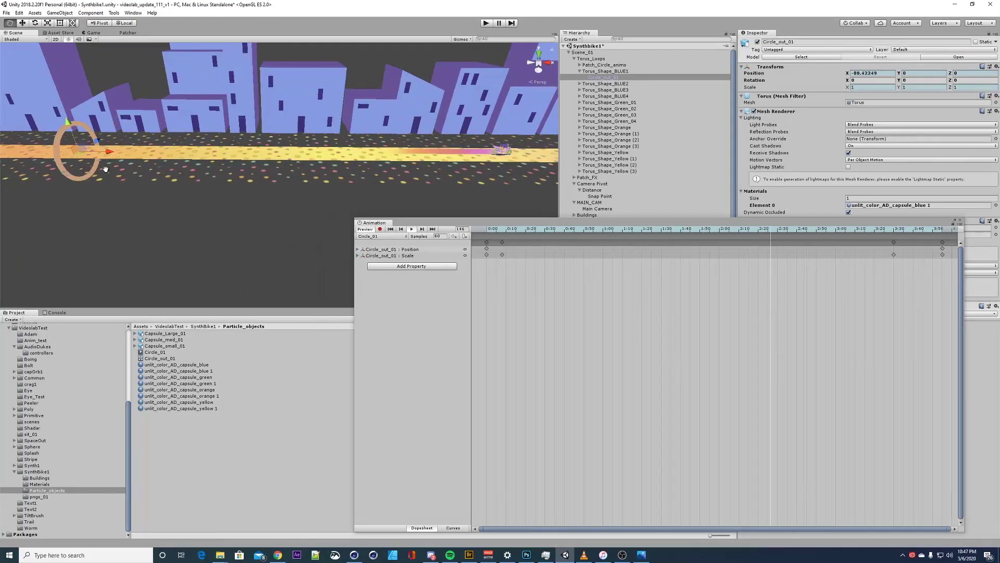
pyautogui.keyDown('alt'); pyautogui.moveTo(316, 154); pyautogui.dragTo(395, 148); pyautogui.keyUp('alt')
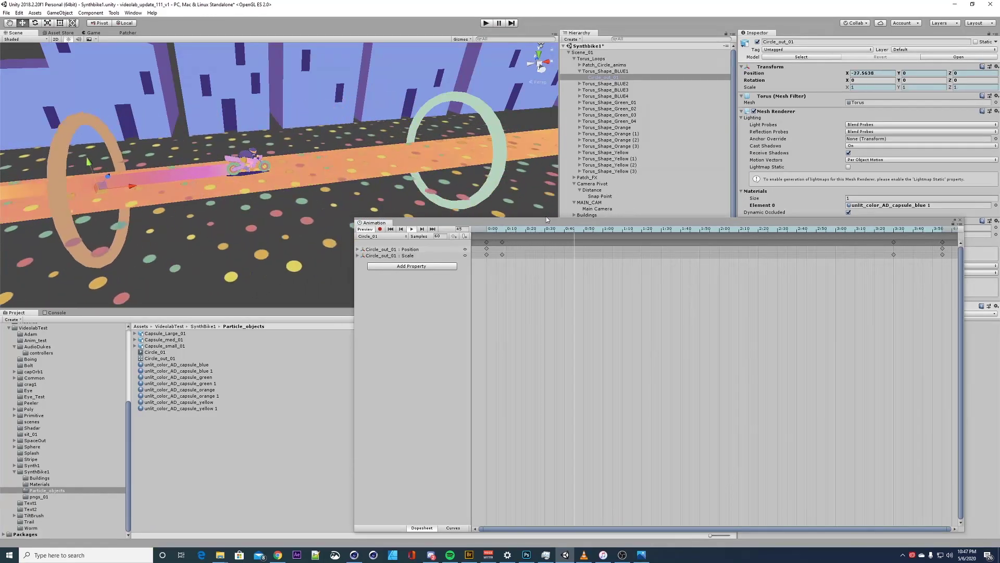
# Stop the Circle_out_01 animation preview and open the Patch_Circle_anims patch in the Patcher
pyautogui.moveTo(546, 218); pyautogui.dragTo(573, 261)
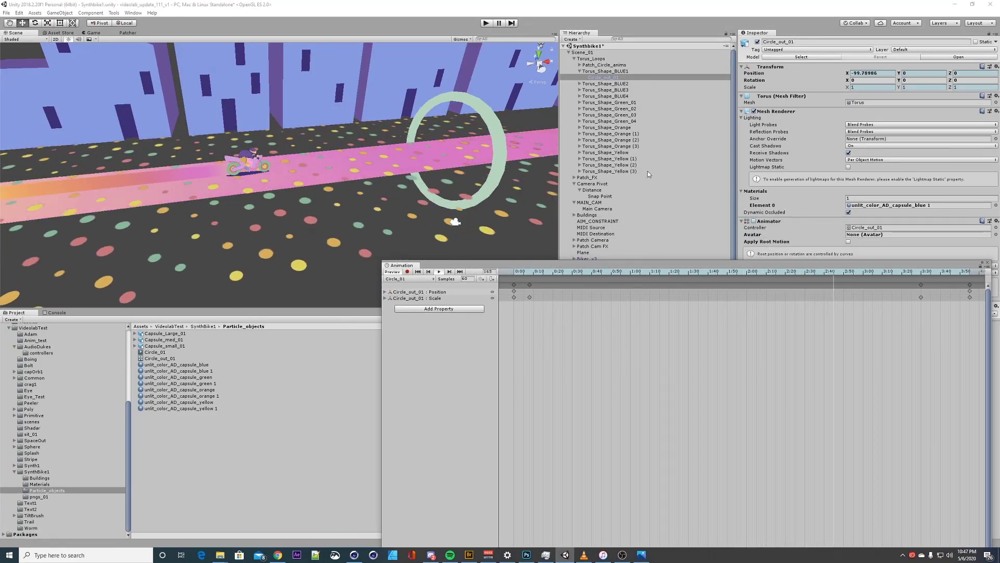
pyautogui.click(603, 78)
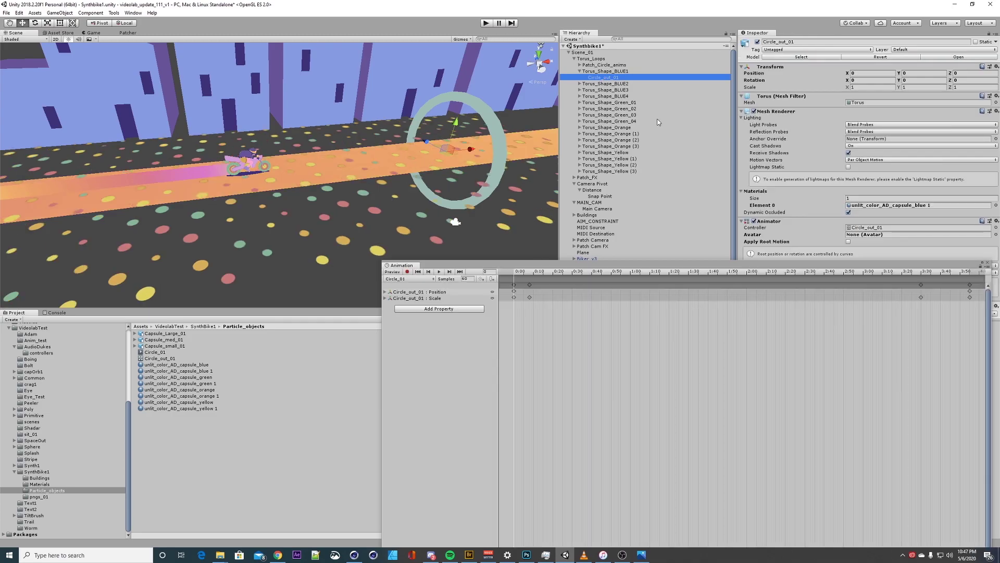
pyautogui.moveTo(502, 266); pyautogui.dragTo(458, 291)
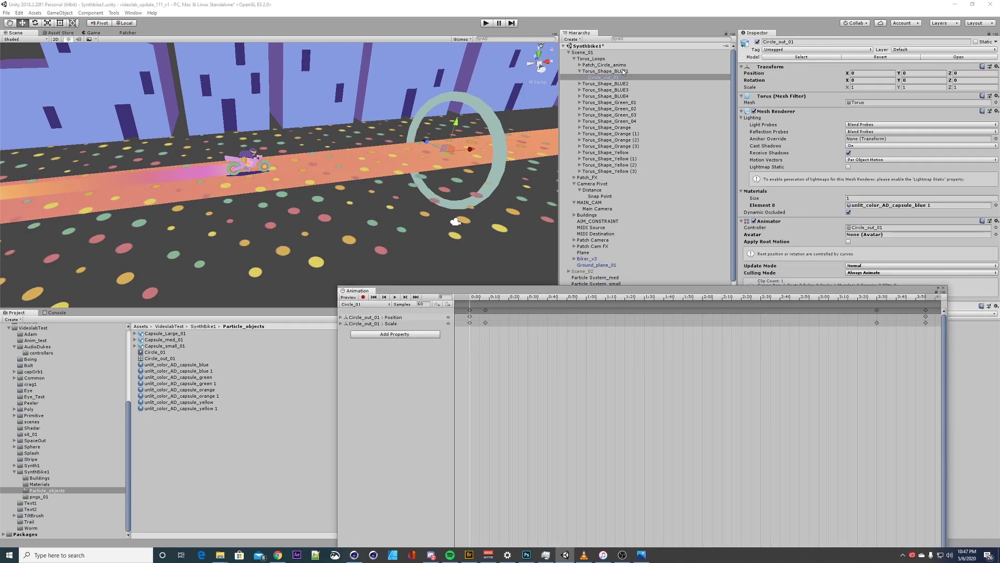
pyautogui.click(602, 66)
pyautogui.click(837, 106)
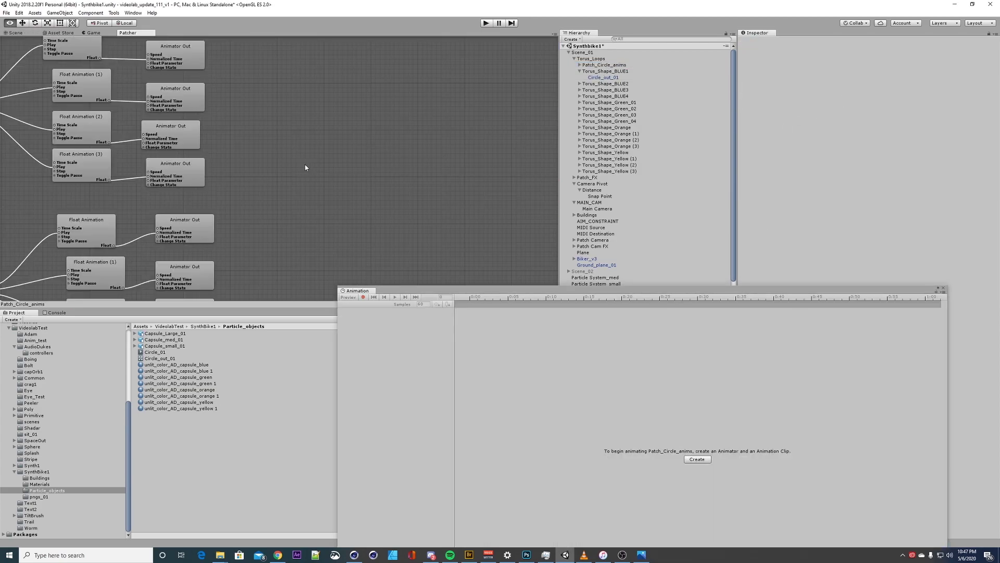
# Examine the Note Input and Toggle Four nodes that drive the first group of circle animations in the Patch_Circle_anims patch
pyautogui.keyDown('alt'); pyautogui.moveTo(268, 124); pyautogui.dragTo(346, 197); pyautogui.keyUp('alt')
pyautogui.scroll(-5, 346, 149)
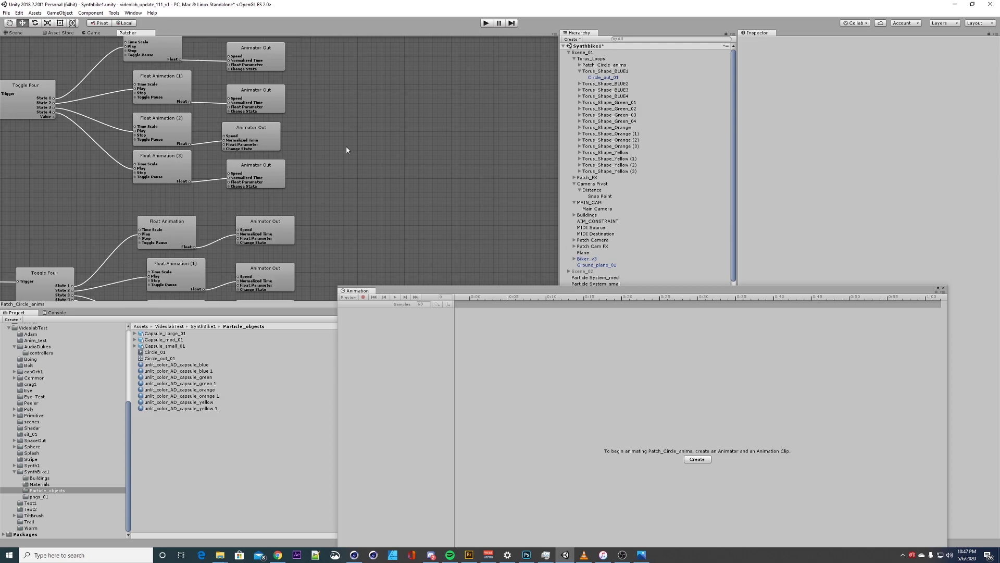
pyautogui.keyDown('alt'); pyautogui.moveTo(390, 180); pyautogui.dragTo(523, 119); pyautogui.keyUp('alt')
pyautogui.keyDown('alt'); pyautogui.moveTo(227, 106); pyautogui.dragTo(184, 82); pyautogui.keyUp('alt')
pyautogui.moveTo(48, 102); pyautogui.dragTo(276, 138)
pyautogui.click(176, 134)
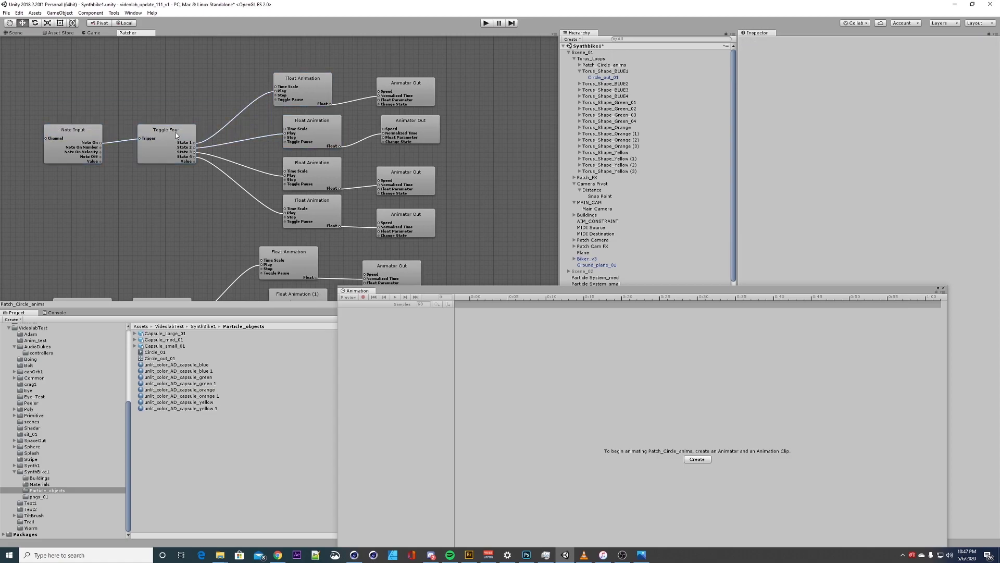
# Shift the first group's four Float Animation nodes slightly away from the Animator Out nodes and examine the neighbouring toggle group
pyautogui.moveTo(264, 54); pyautogui.dragTo(487, 227)
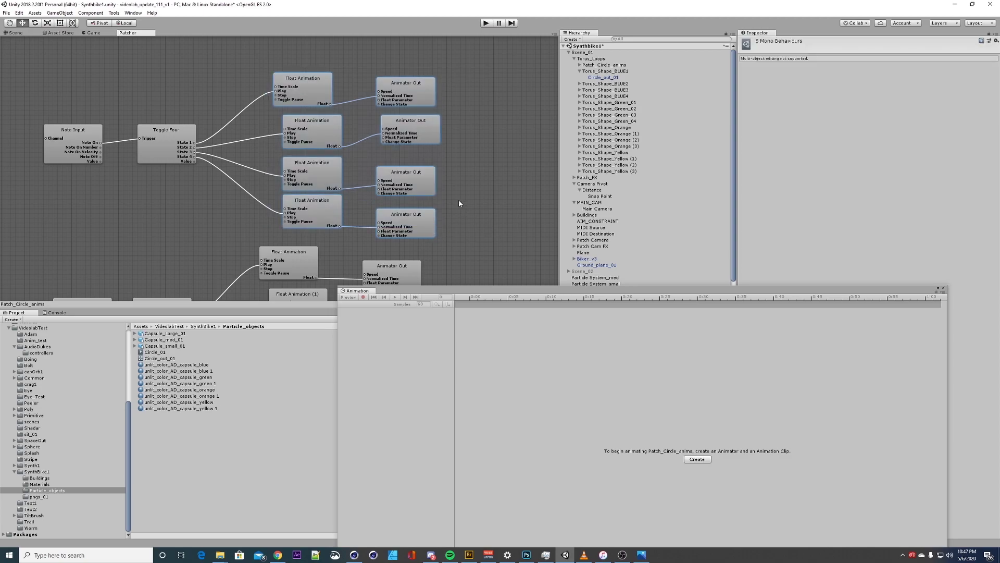
pyautogui.moveTo(264, 52); pyautogui.dragTo(307, 199)
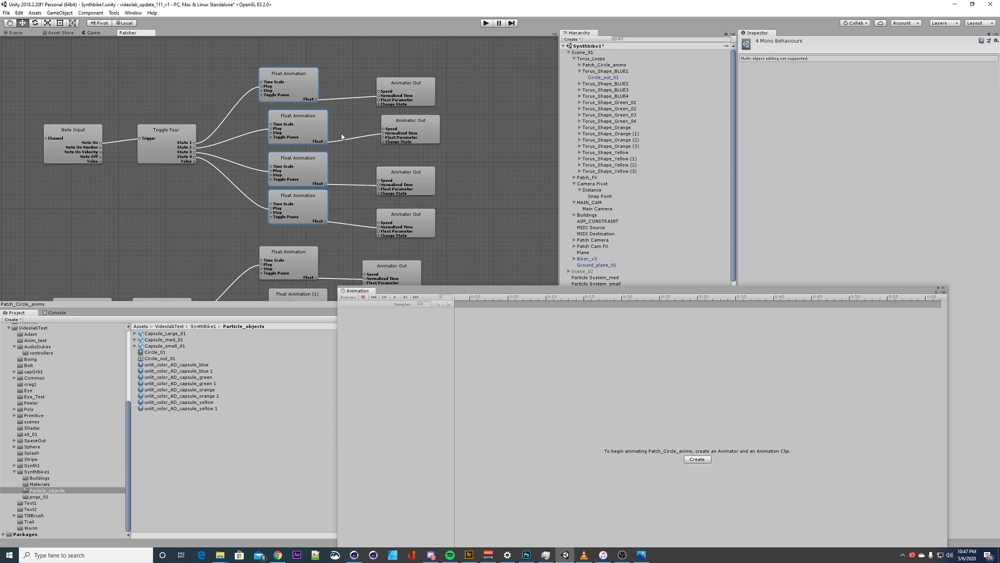
pyautogui.click(336, 113)
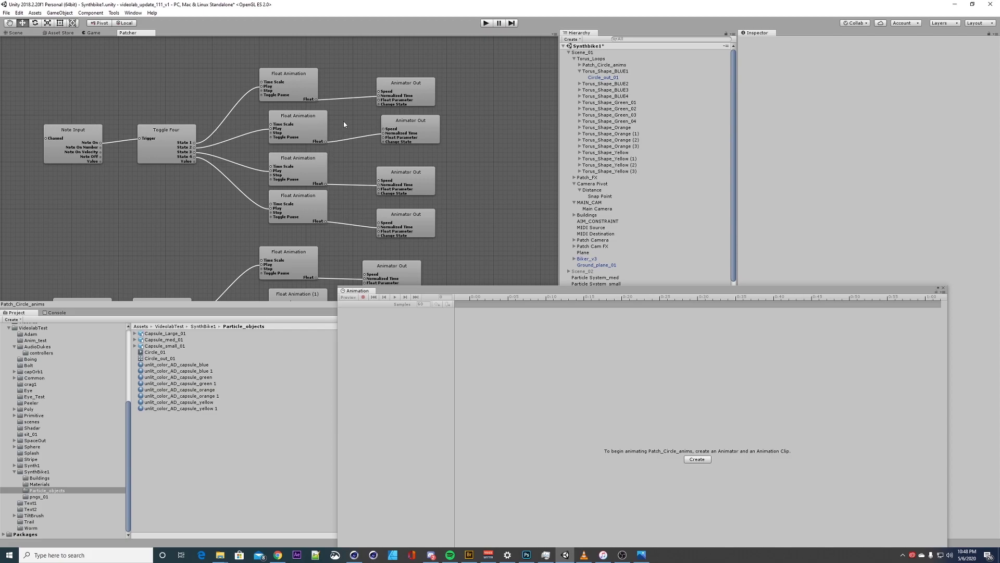
pyautogui.moveTo(142, 196); pyautogui.dragTo(214, 145, button='middle')
pyautogui.moveTo(198, 240); pyautogui.dragTo(180, 104, button='middle')
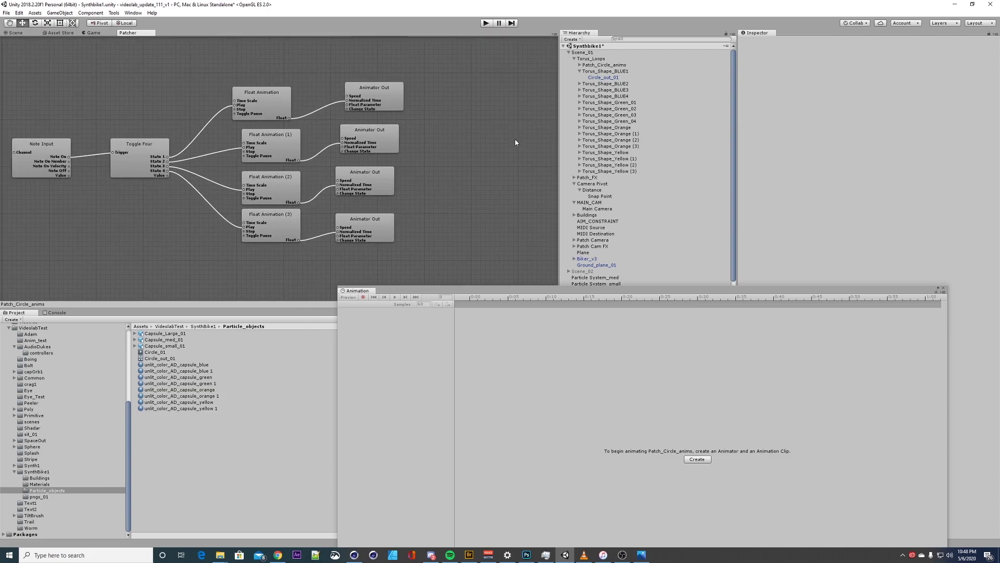
# Collapse the Torus_Loops and Scene_01 hierarchies and show the motorcycle road with its ring in the Scene view
pyautogui.click(574, 59)
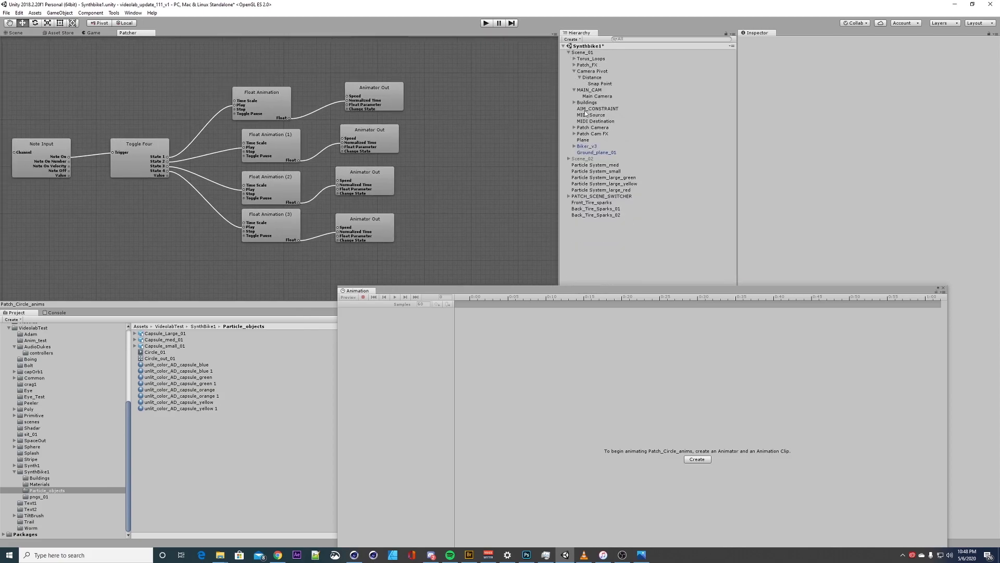
pyautogui.click(16, 33)
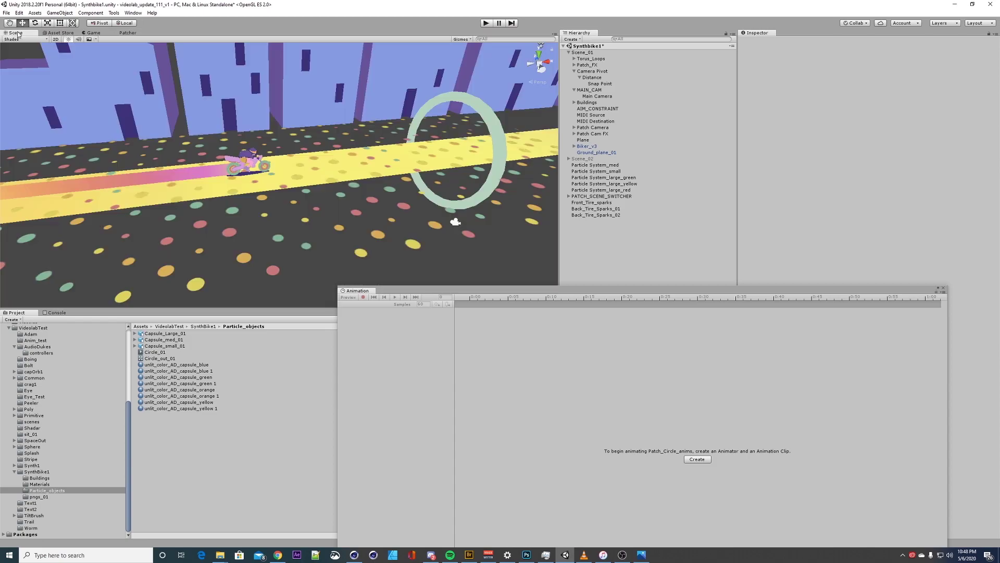
pyautogui.keyDown('alt'); pyautogui.moveTo(372, 116); pyautogui.dragTo(313, 123); pyautogui.keyUp('alt')
pyautogui.keyDown('alt'); pyautogui.moveTo(313, 123); pyautogui.dragTo(211, 157, button='middle'); pyautogui.keyUp('alt')
pyautogui.click(569, 52)
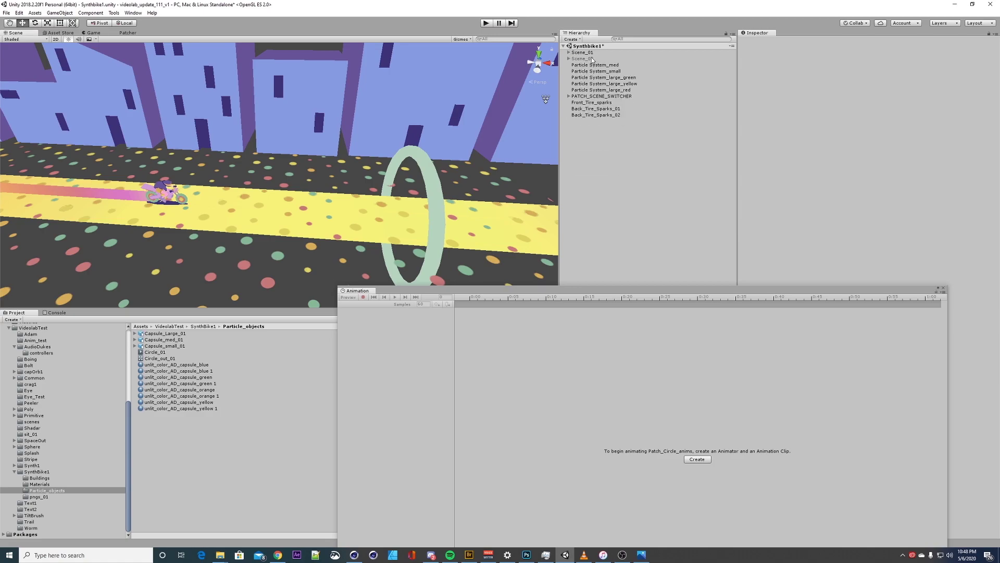
# Deactivate Scene_01 temporarily, inspect Scene_02 and PATCH_SCENE_SWITCHER, and reactivate Scene_01
pyautogui.click(589, 53)
pyautogui.click(757, 43)
pyautogui.click(590, 60)
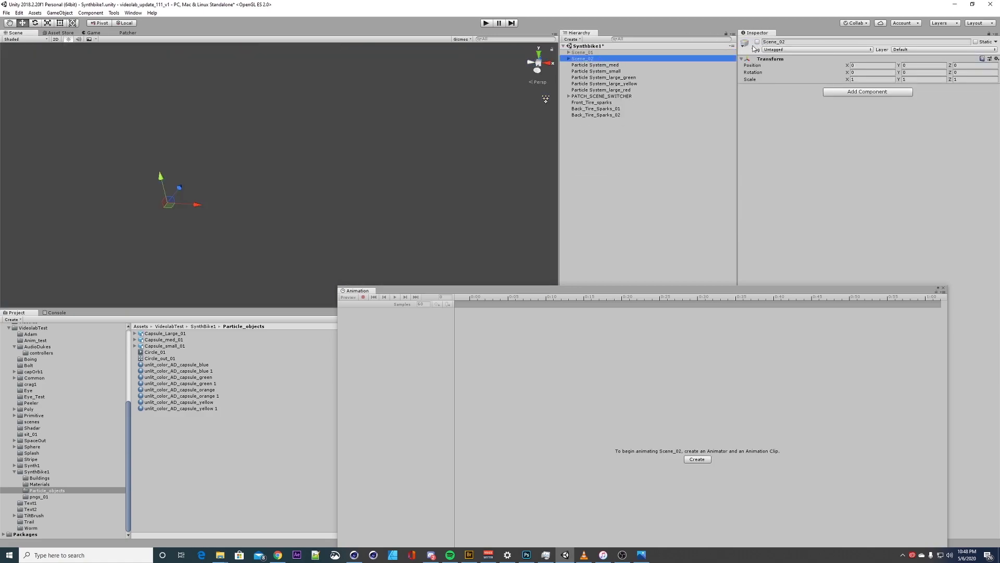
pyautogui.click(597, 97)
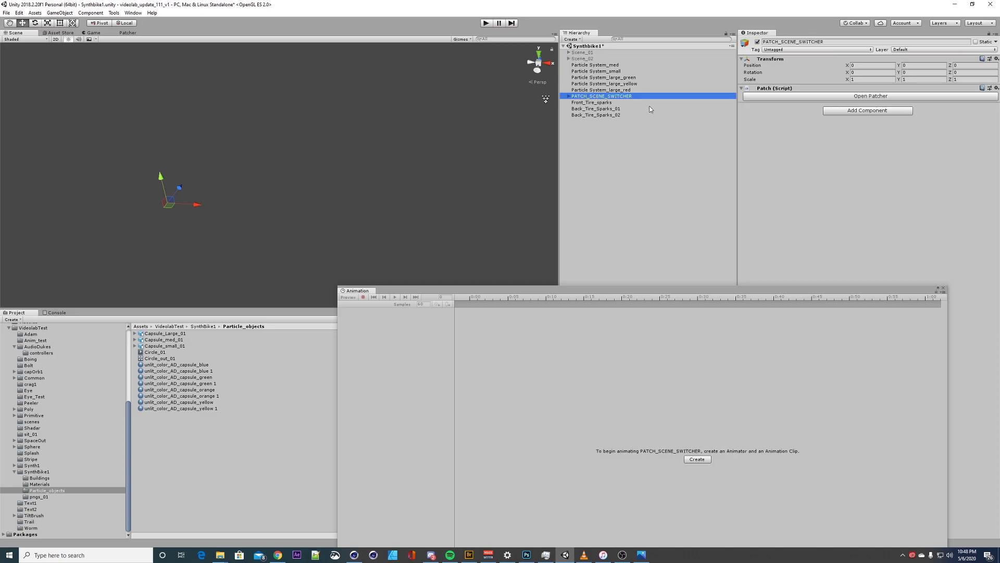
pyautogui.click(582, 53)
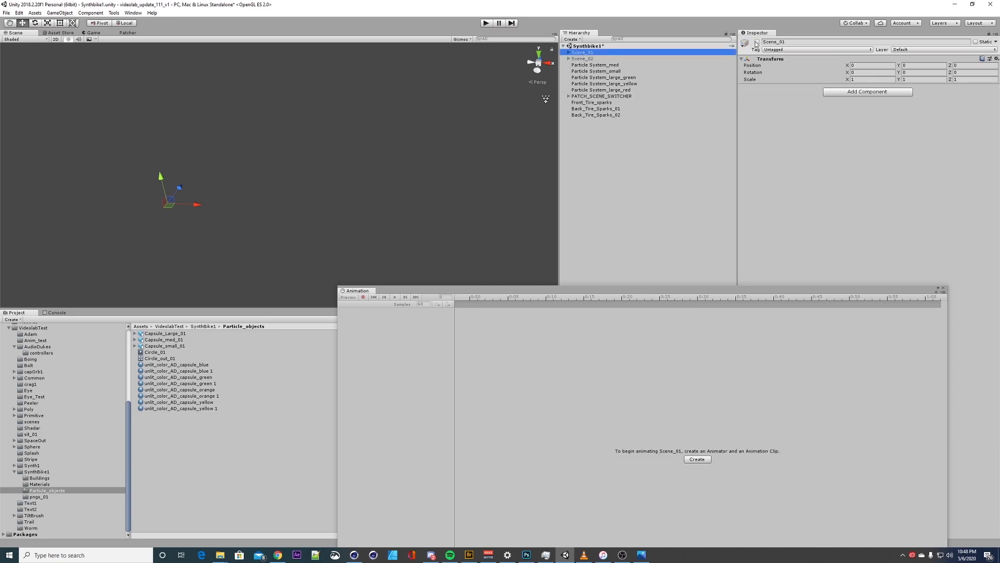
pyautogui.click(757, 42)
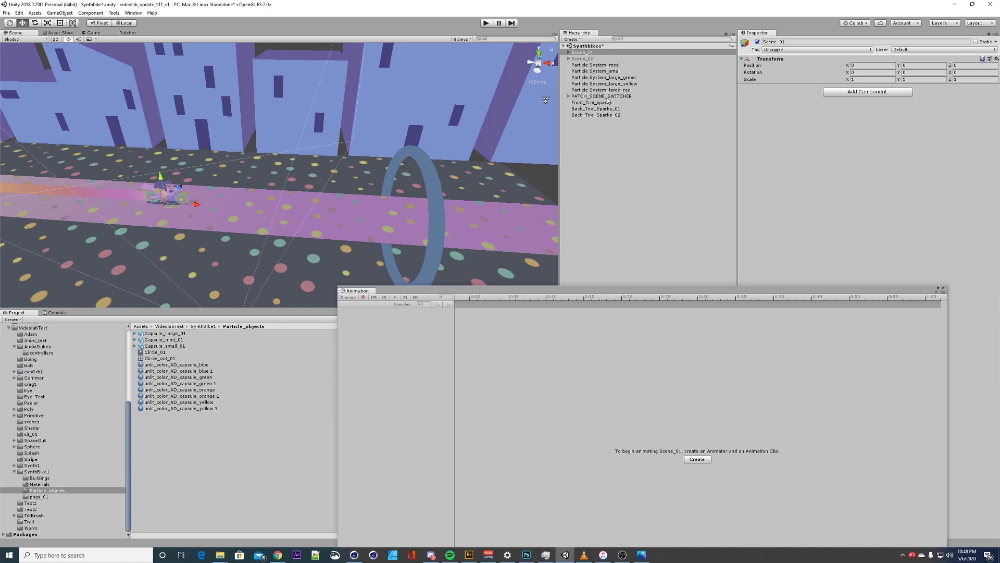
# Open the PATCH_SCENE_SWITCHER patch in the Patcher and move its upper Note Input node slightly away from the lower one
pyautogui.click(606, 96)
pyautogui.click(820, 97)
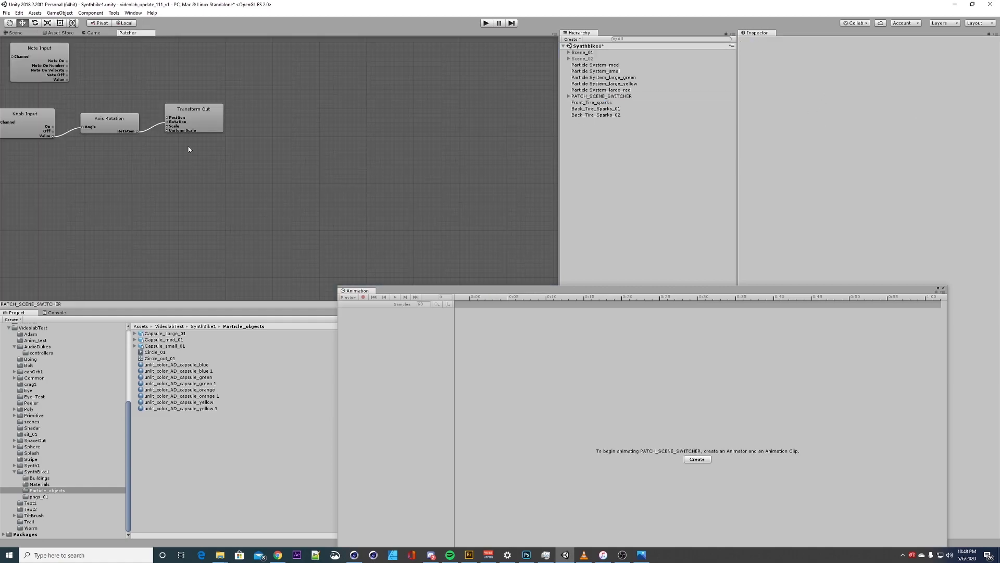
pyautogui.moveTo(189, 149); pyautogui.dragTo(437, 241, button='middle')
pyautogui.click(290, 134)
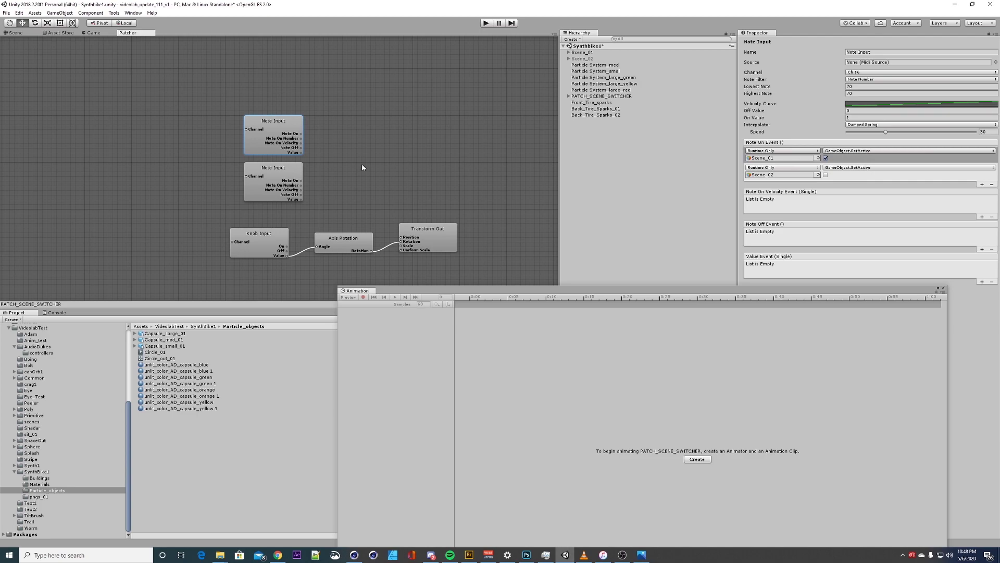
pyautogui.moveTo(265, 121); pyautogui.dragTo(276, 115)
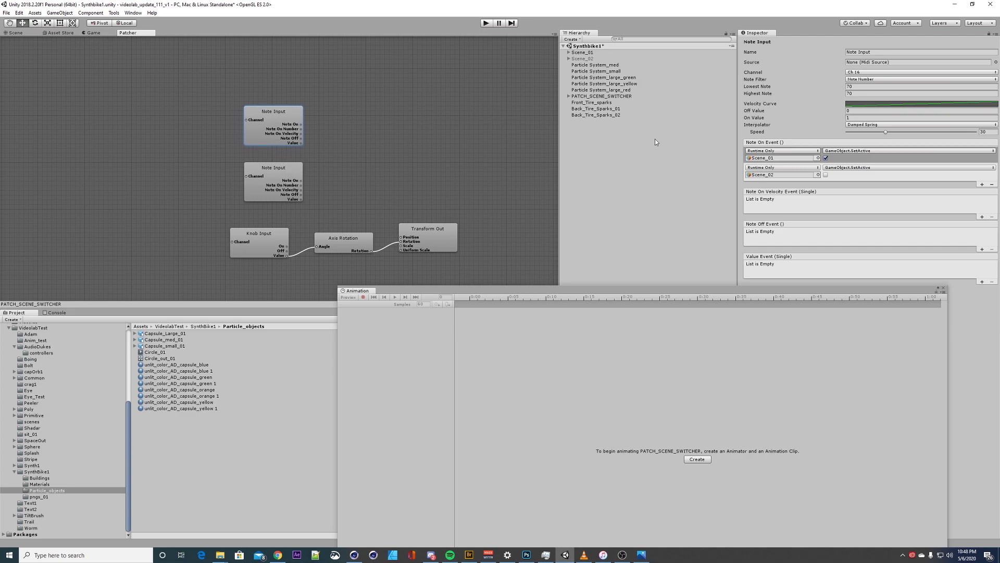
# Check the active states of Scene_01 and Scene_02 that the scene switcher controls
pyautogui.click(585, 53)
pyautogui.click(586, 59)
pyautogui.click(584, 53)
pyautogui.click(758, 42)
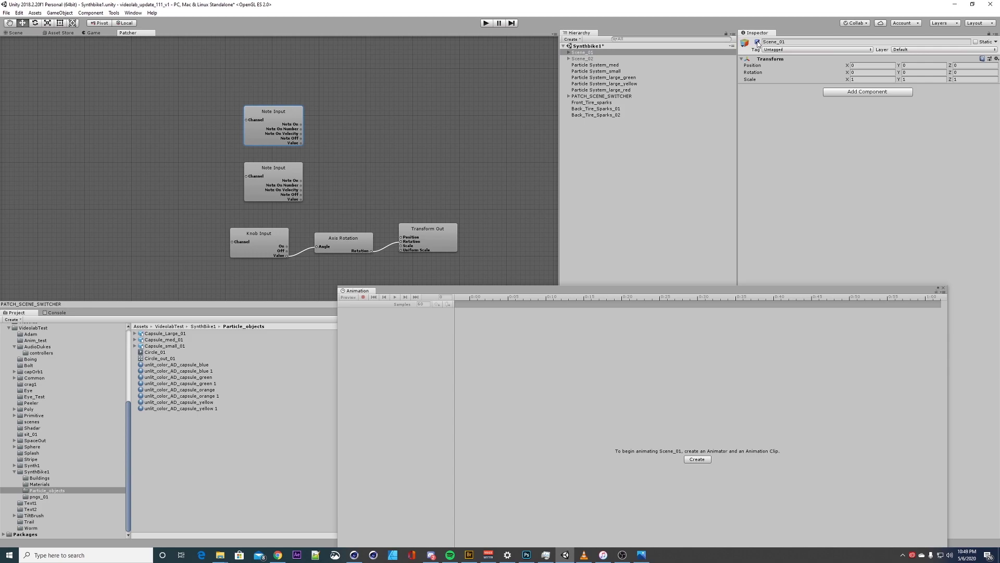
# Compare the channel, note range and Note On SetActive events of the scene switcher's two Note Input nodes
pyautogui.click(274, 116)
pyautogui.click(590, 96)
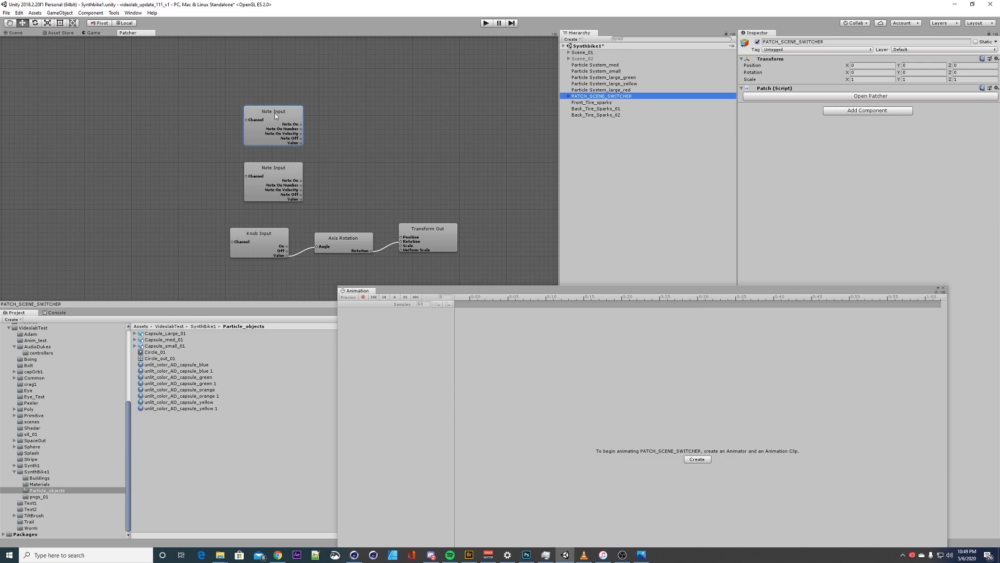
pyautogui.click(274, 113)
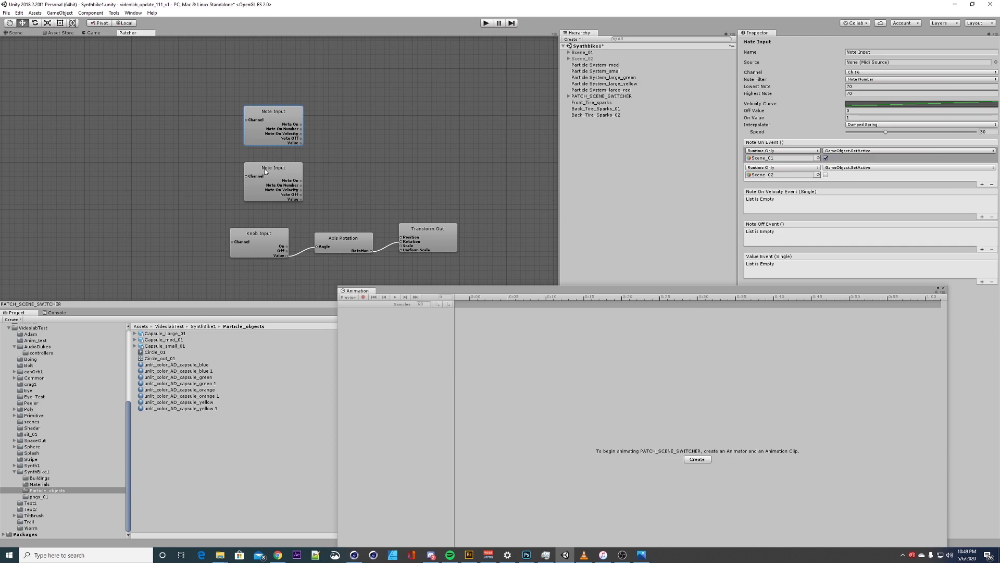
pyautogui.click(285, 170)
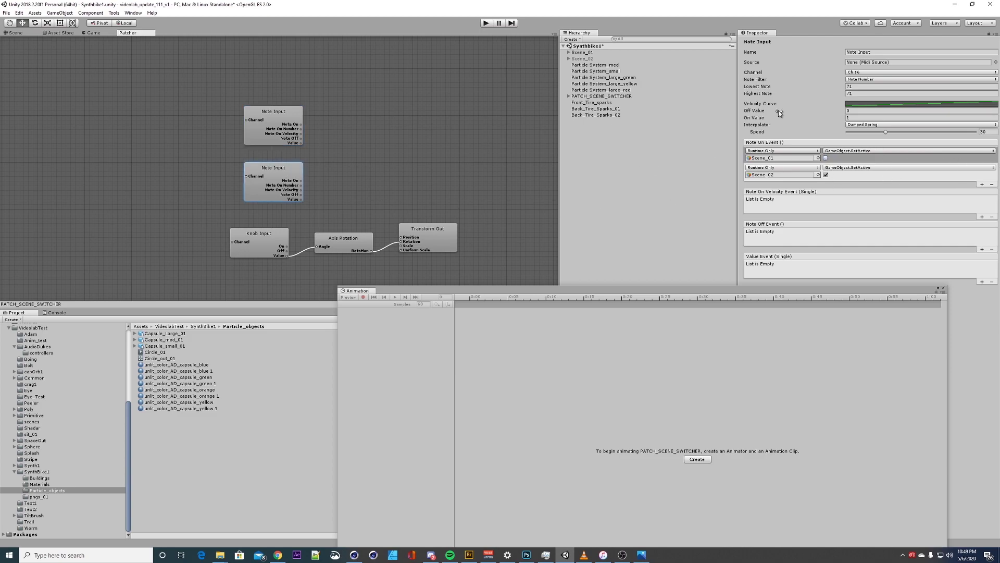
pyautogui.click(277, 117)
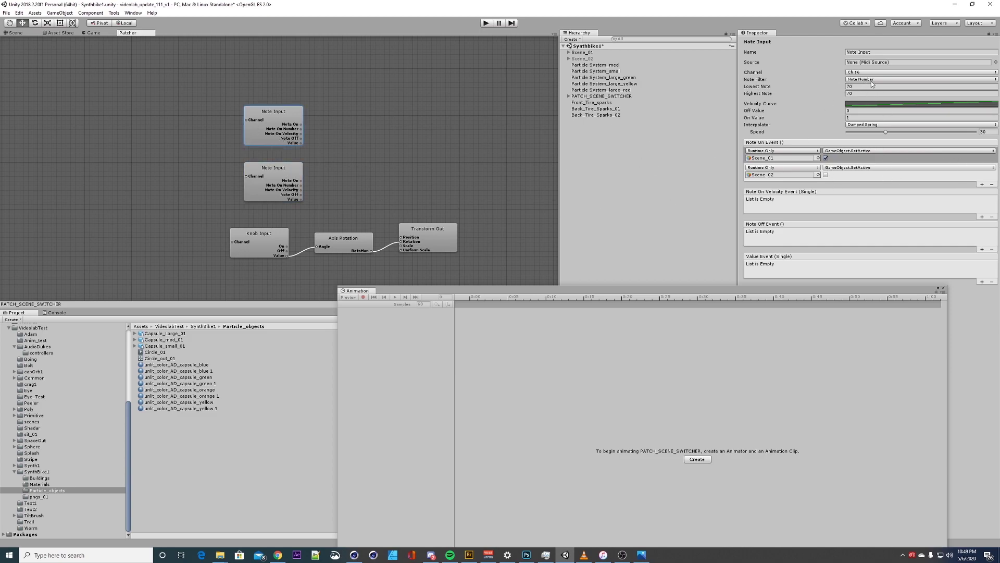
pyautogui.click(272, 169)
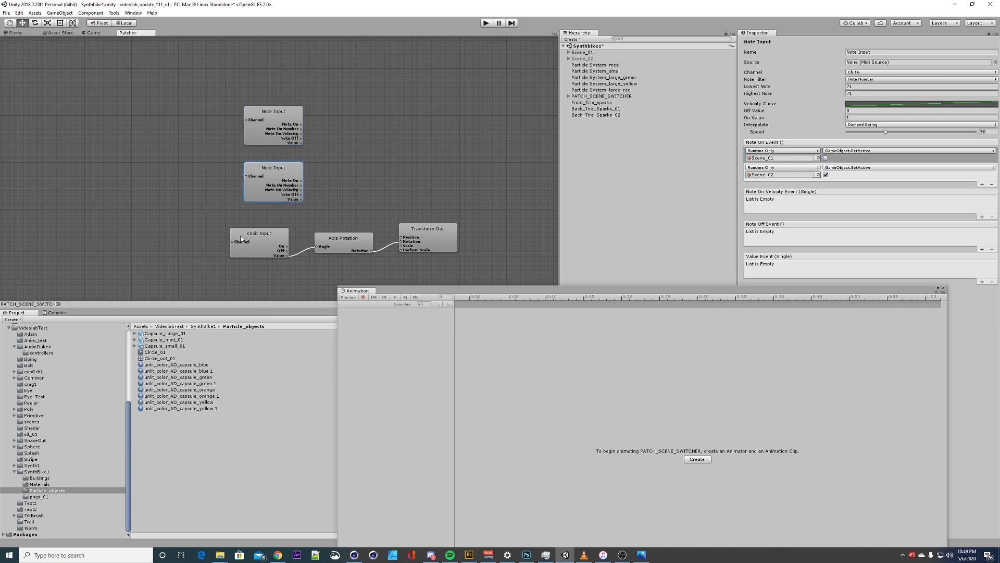
# Select the connected Knob Input, Axis Rotation and Transform Out nodes in the scene switcher patch to examine that chain
pyautogui.moveTo(385, 186); pyautogui.dragTo(337, 158, button='middle')
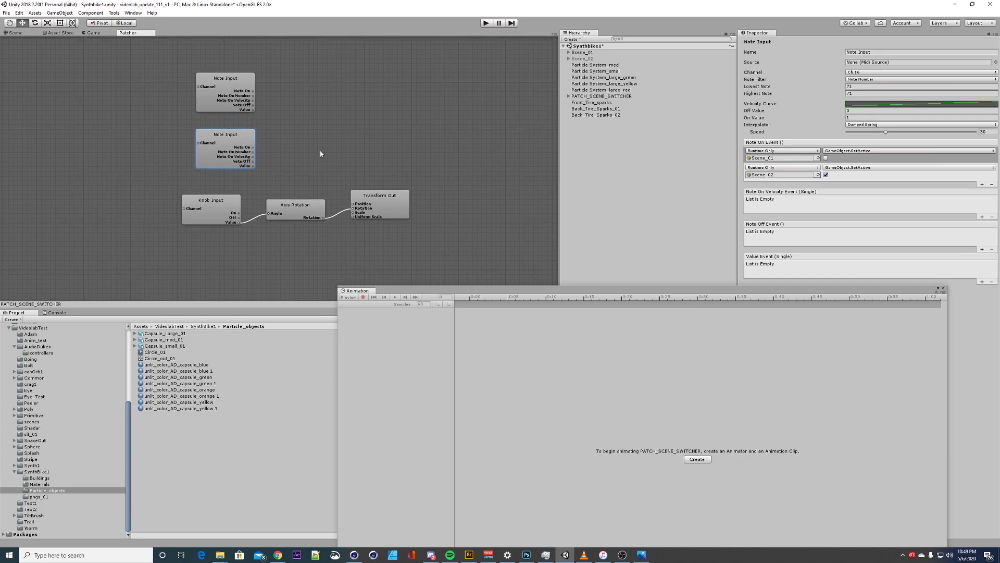
pyautogui.scroll(-2, 281, 183)
pyautogui.moveTo(125, 177); pyautogui.dragTo(438, 218)
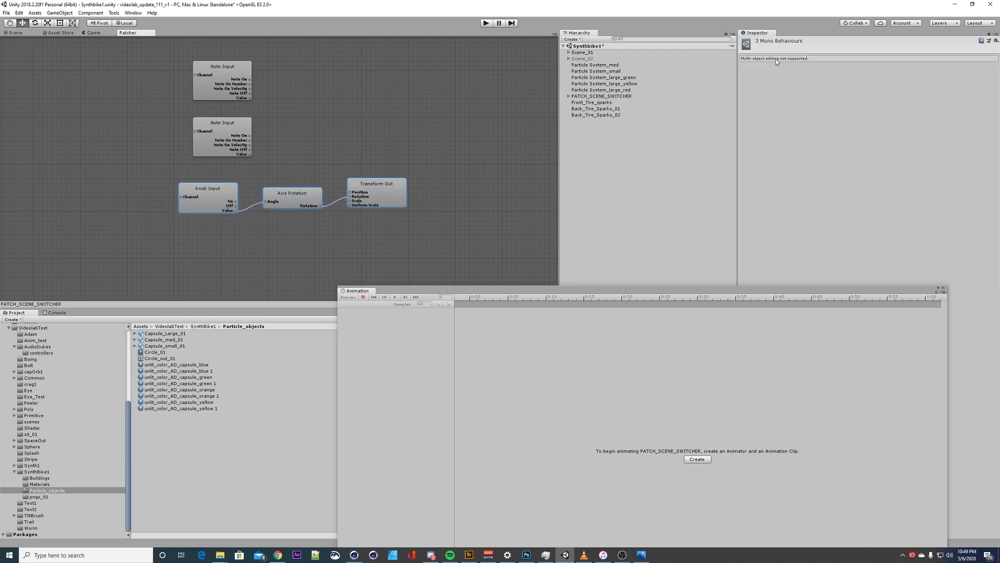
pyautogui.moveTo(155, 181); pyautogui.dragTo(456, 224)
pyautogui.moveTo(257, 181); pyautogui.dragTo(252, 188, button='middle')
pyautogui.moveTo(141, 171); pyautogui.dragTo(422, 248)
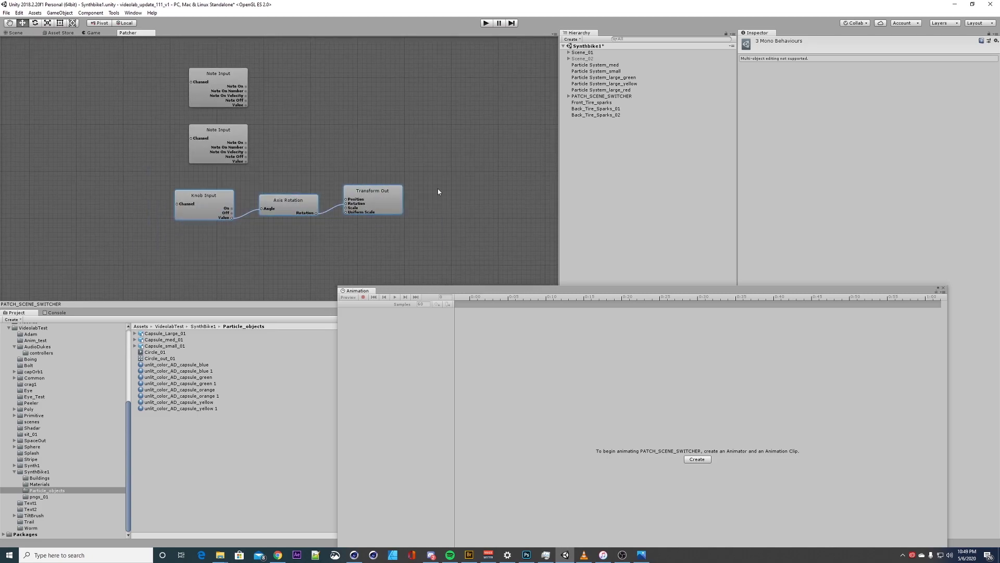
# Deactivate Scene_01, activate Scene_02 and expand Scene_02 to select its Torus_Loops group
pyautogui.click(580, 58)
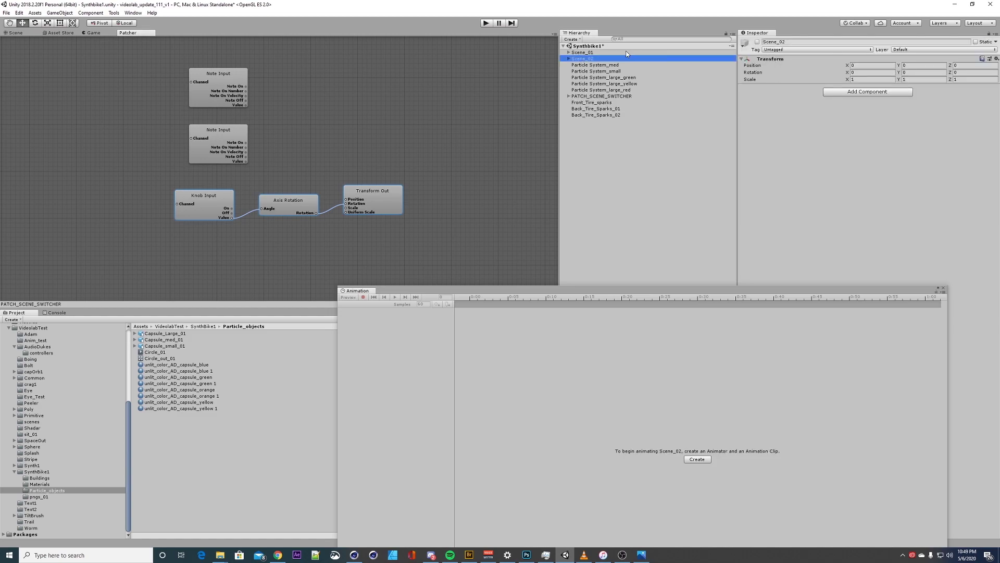
pyautogui.click(583, 52)
pyautogui.click(594, 58)
pyautogui.click(757, 42)
pyautogui.click(568, 58)
pyautogui.click(593, 66)
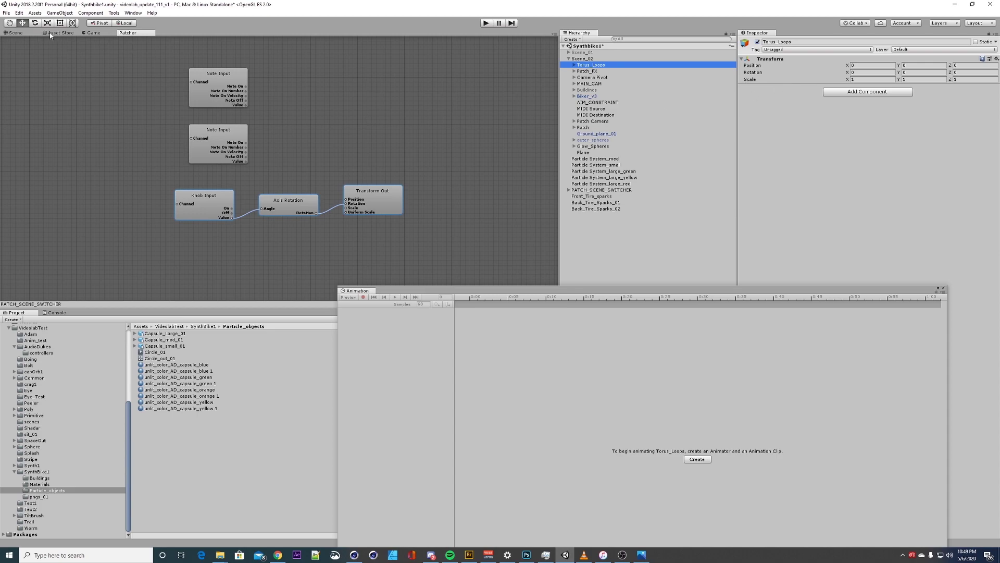
# Show Scene_02 in the Scene view and select the Glow_sphere_01 mesh of the large sphere glow_sphere_04 (1)
pyautogui.click(17, 34)
pyautogui.keyDown('alt'); pyautogui.moveTo(348, 190); pyautogui.dragTo(419, 215); pyautogui.keyUp('alt')
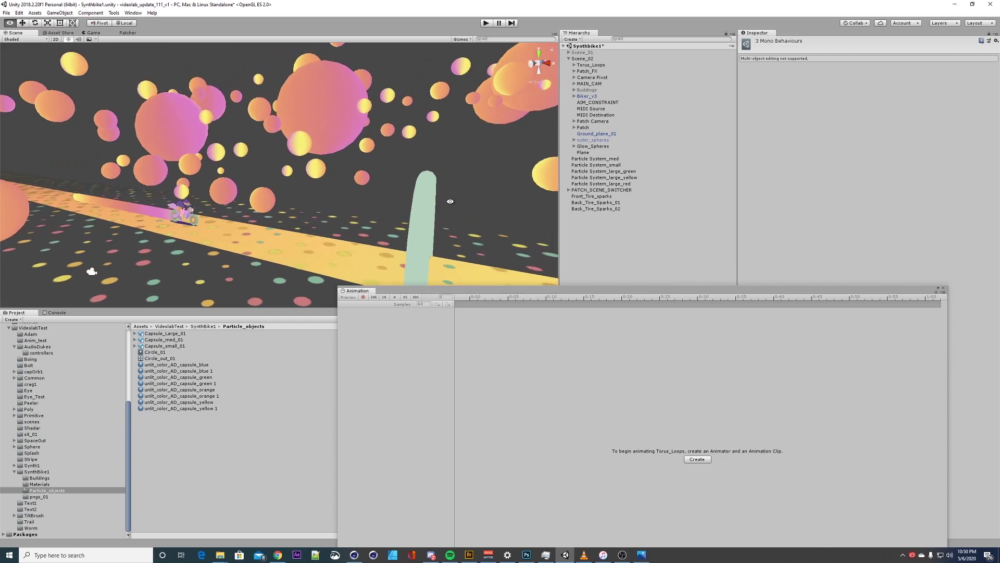
pyautogui.click(314, 130)
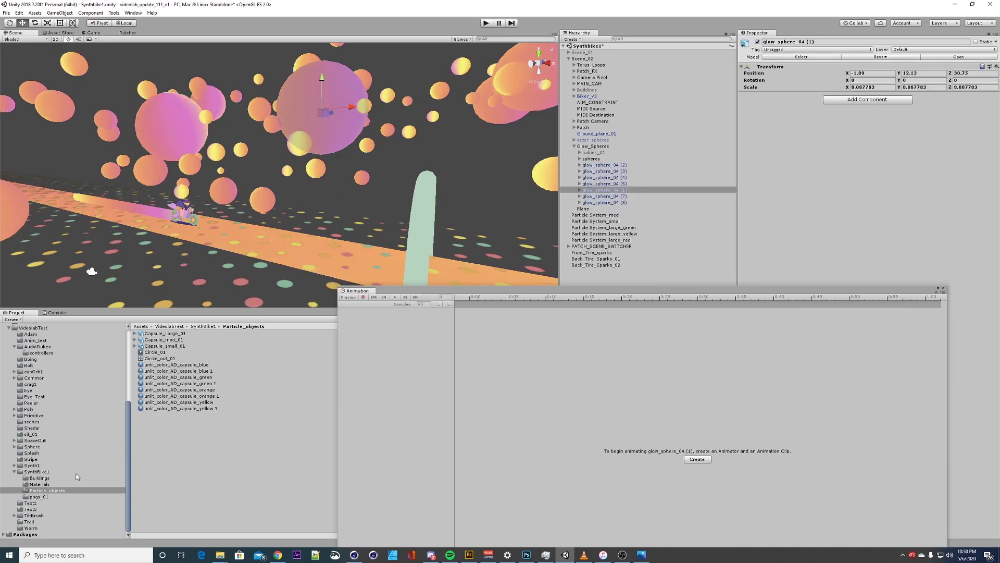
pyautogui.click(580, 191)
pyautogui.click(602, 196)
pyautogui.click(586, 196)
pyautogui.click(603, 203)
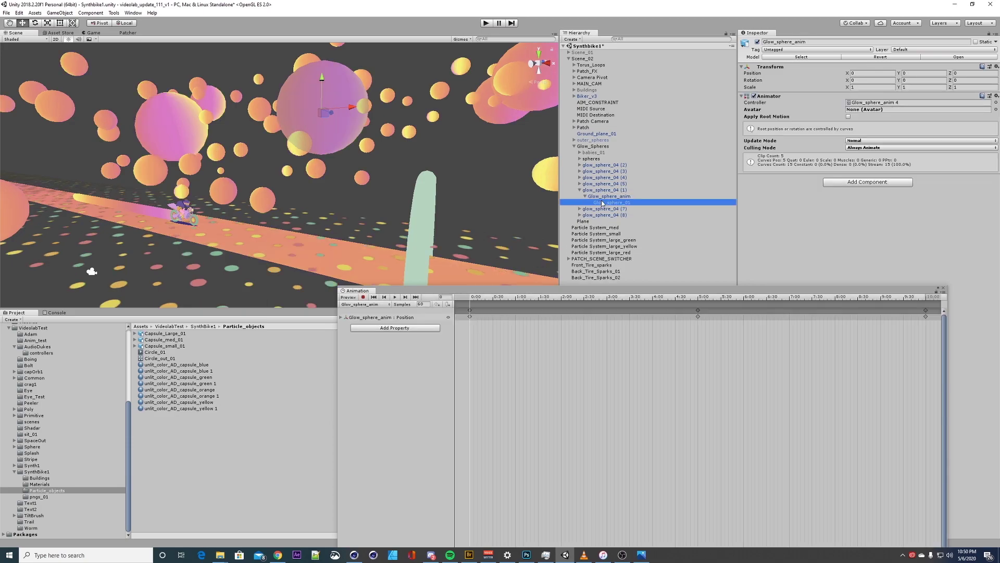
# Expand the unlit_panner_04 material settings on Glow_sphere_01 and move the Animation window clear of them
pyautogui.click(755, 255)
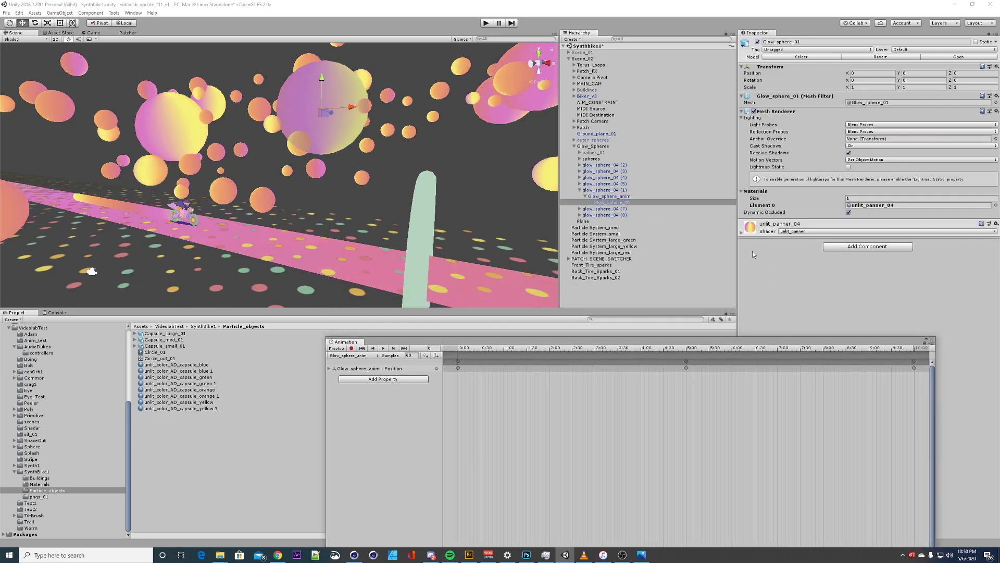
pyautogui.click(742, 234)
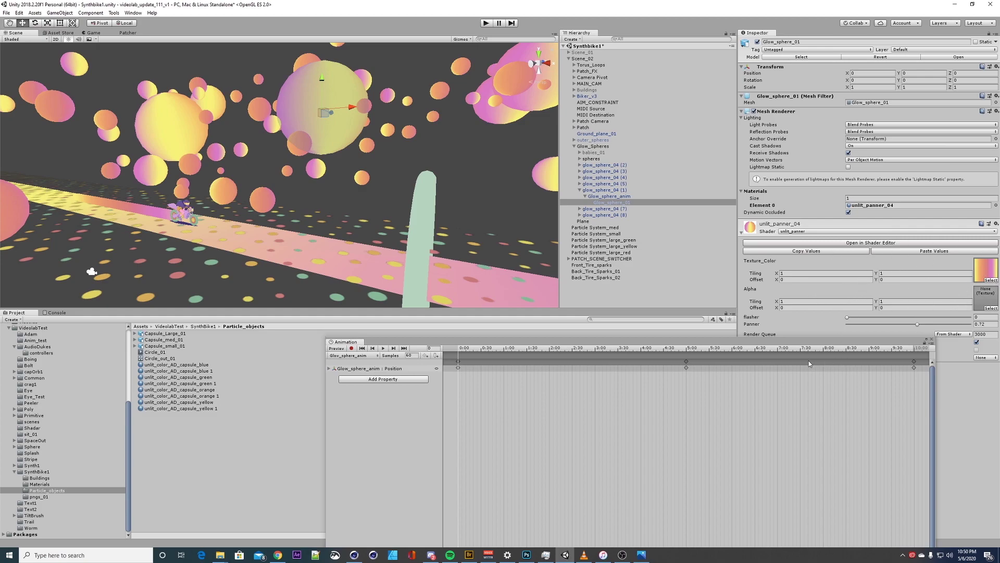
pyautogui.moveTo(794, 343); pyautogui.dragTo(850, 413)
# Locate the shader used by unlit_panner_04 in the Shadar folder and select the unlit_panner material beside it
pyautogui.click(996, 225)
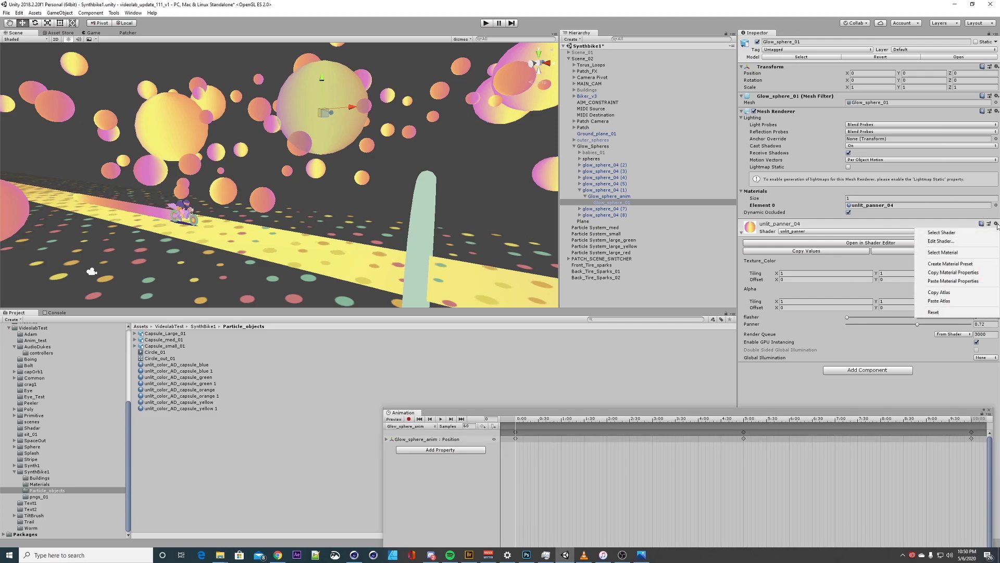
pyautogui.click(934, 233)
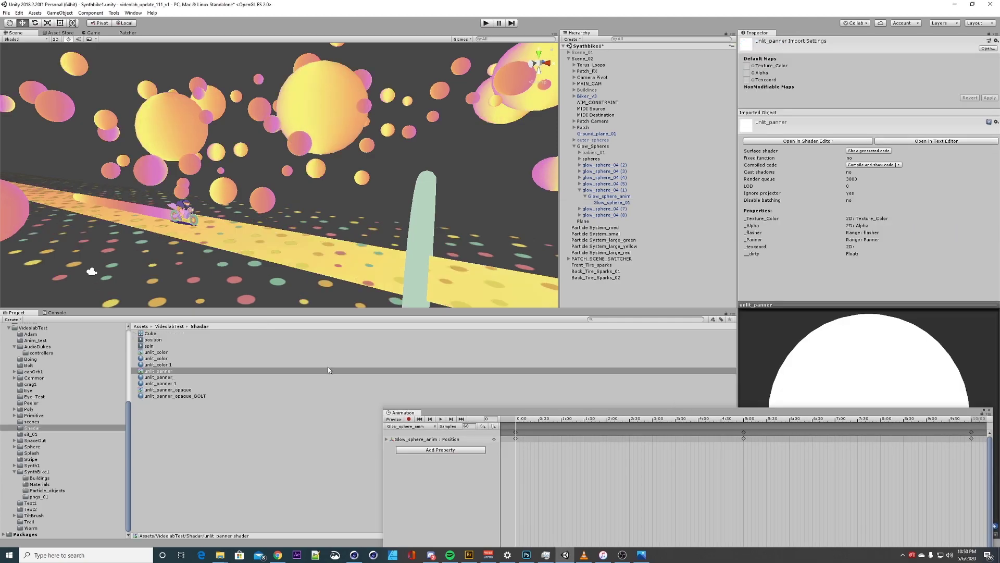
pyautogui.click(165, 377)
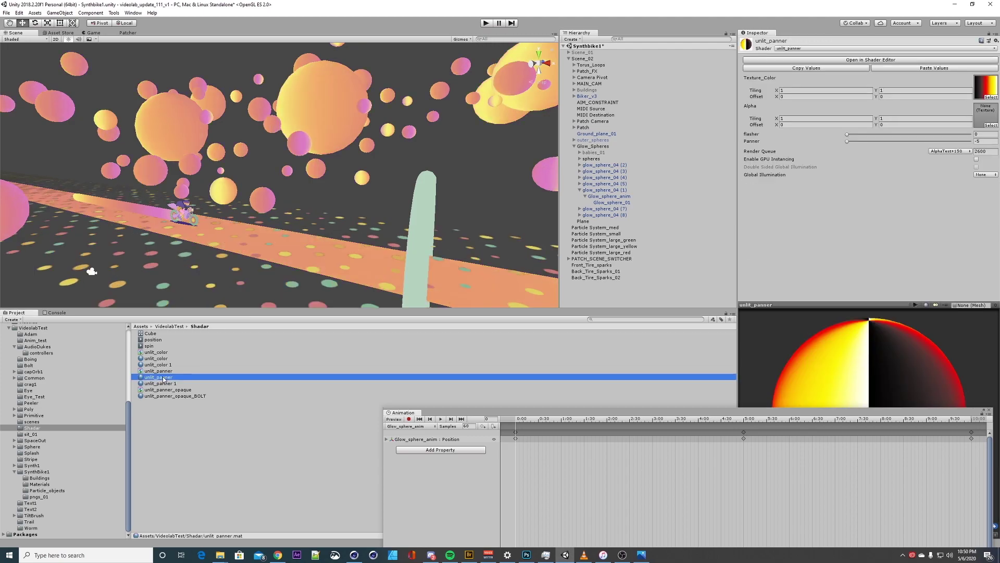
# Open the unlit_panner material's node graph in the shader editor and bring all its nodes into view
pyautogui.doubleClick(164, 378)
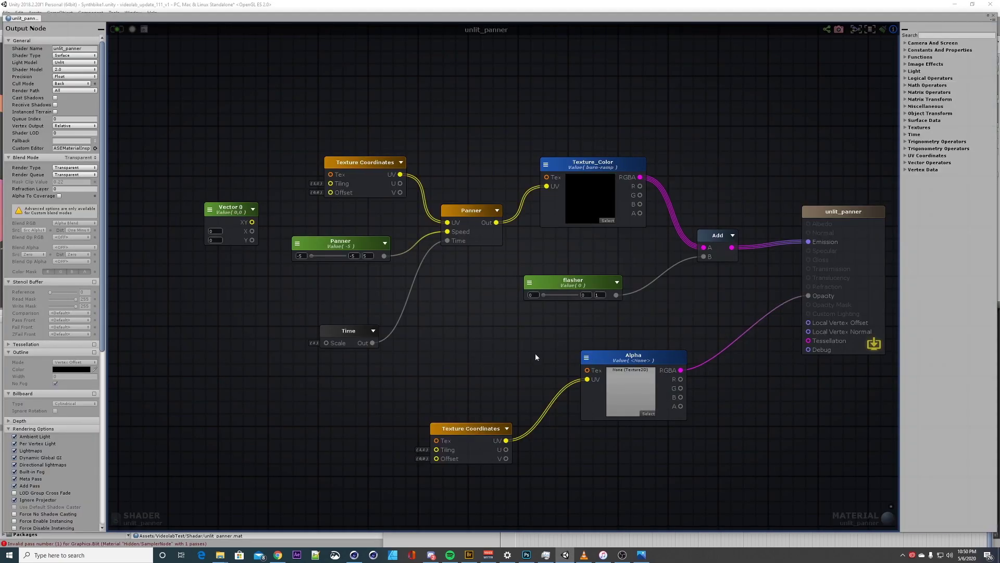
pyautogui.scroll(-2, 500, 342)
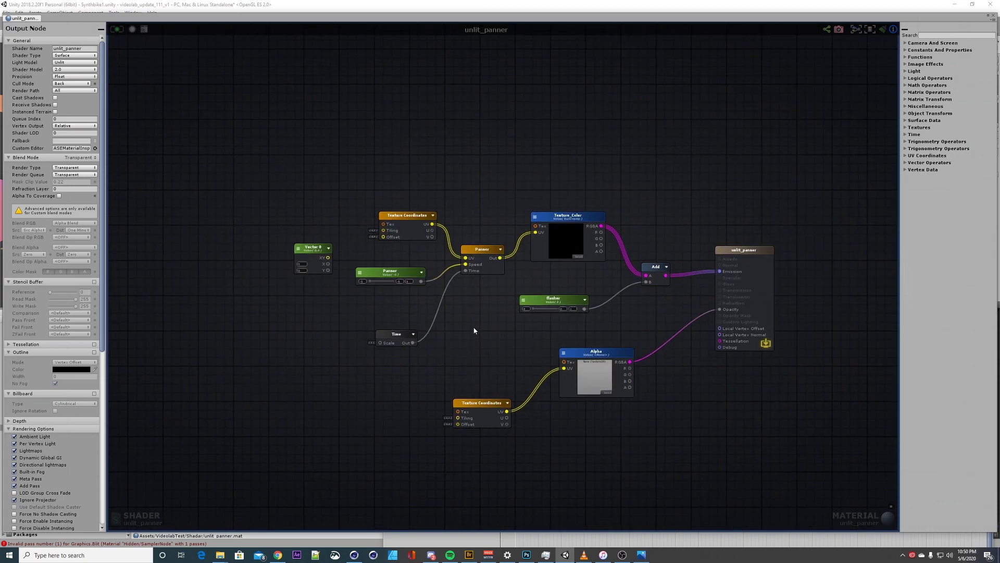
pyautogui.scroll(-2, 473, 318)
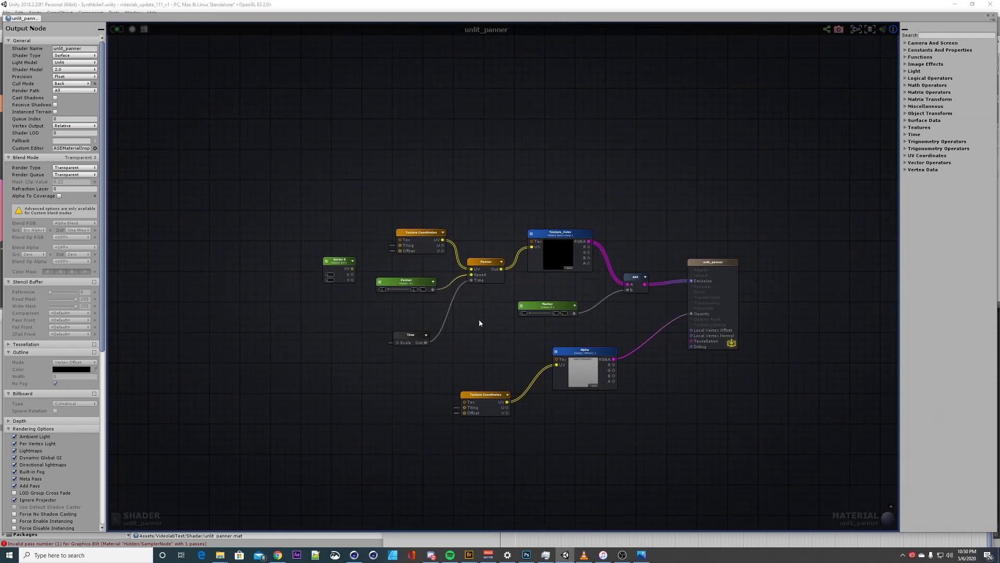
pyautogui.scroll(2, 498, 320)
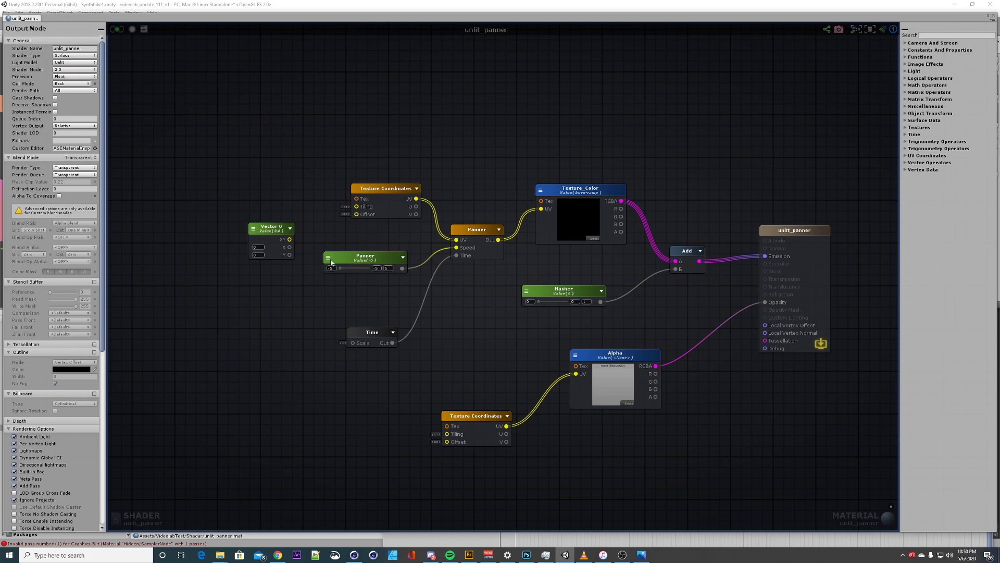
# Spread out the output, Panner, Texture Coordinates, Texture_Color, Add and flasher nodes and nudge the flasher value to about 0.014
pyautogui.moveTo(801, 232); pyautogui.dragTo(813, 228)
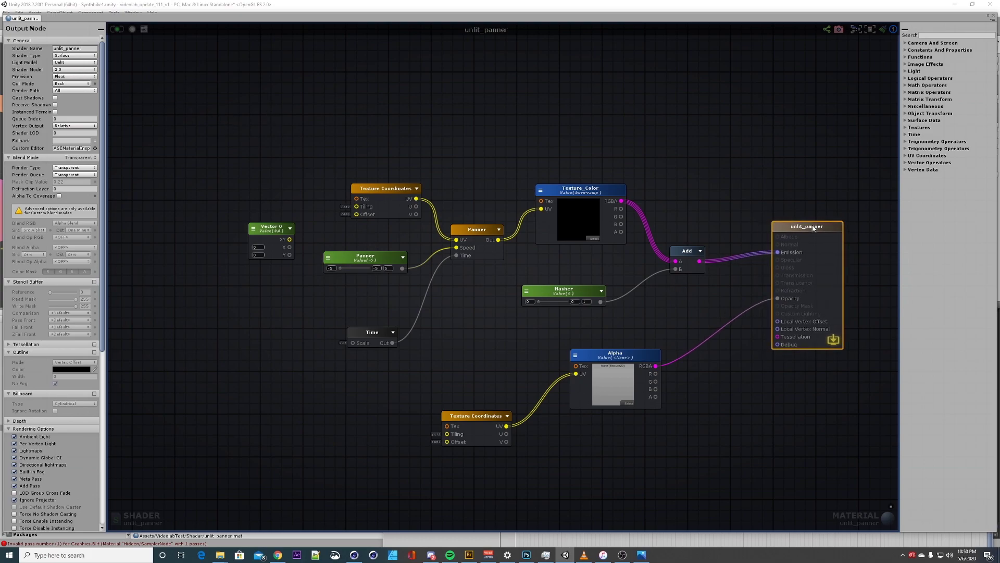
pyautogui.moveTo(363, 264); pyautogui.dragTo(351, 266)
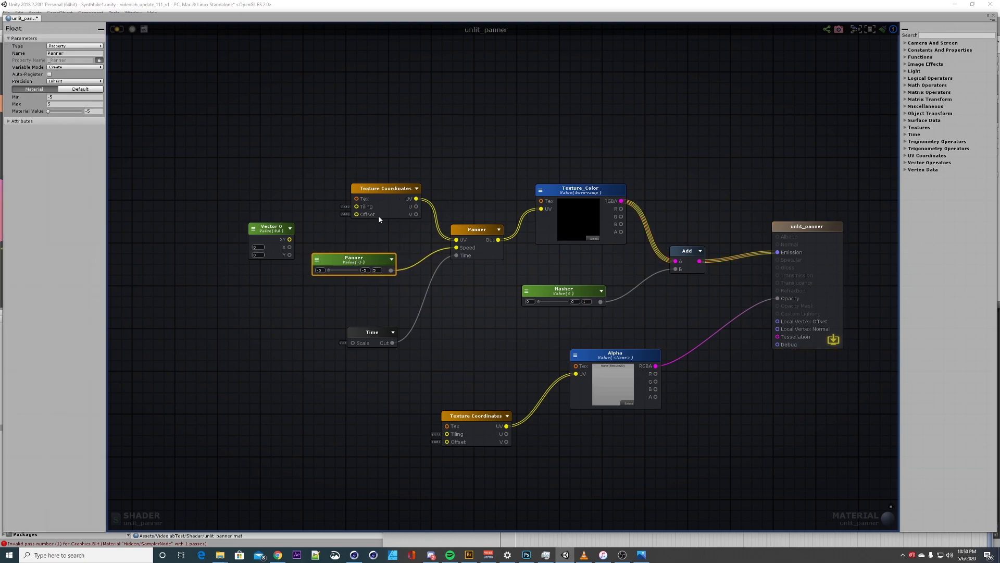
pyautogui.moveTo(383, 188); pyautogui.dragTo(348, 177)
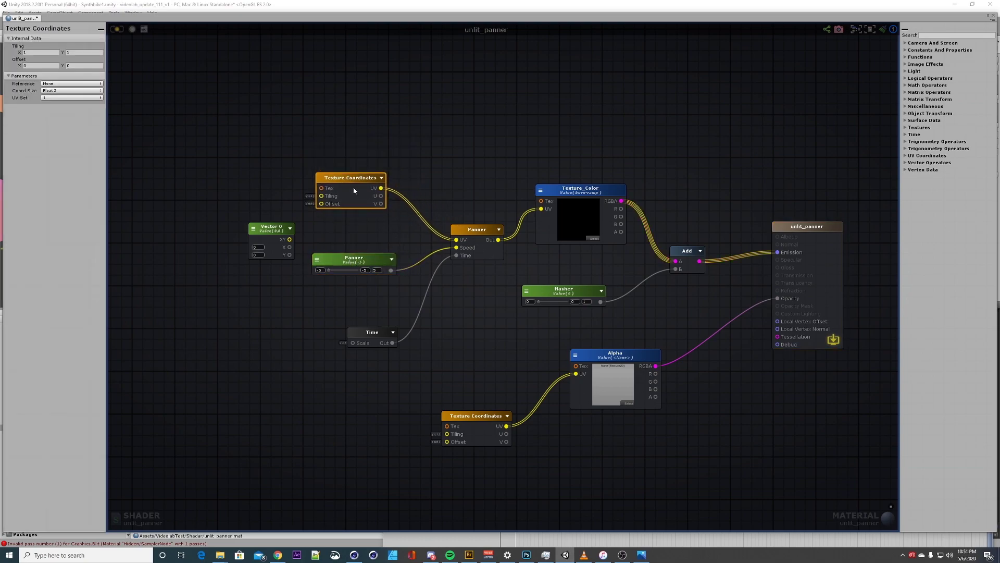
pyautogui.moveTo(587, 194); pyautogui.dragTo(578, 186)
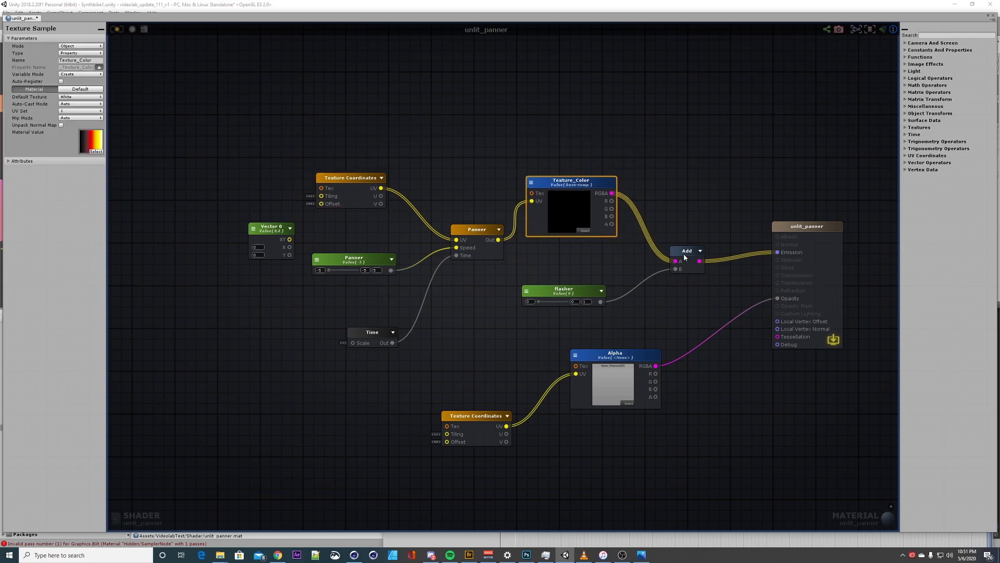
pyautogui.moveTo(684, 256); pyautogui.dragTo(696, 241)
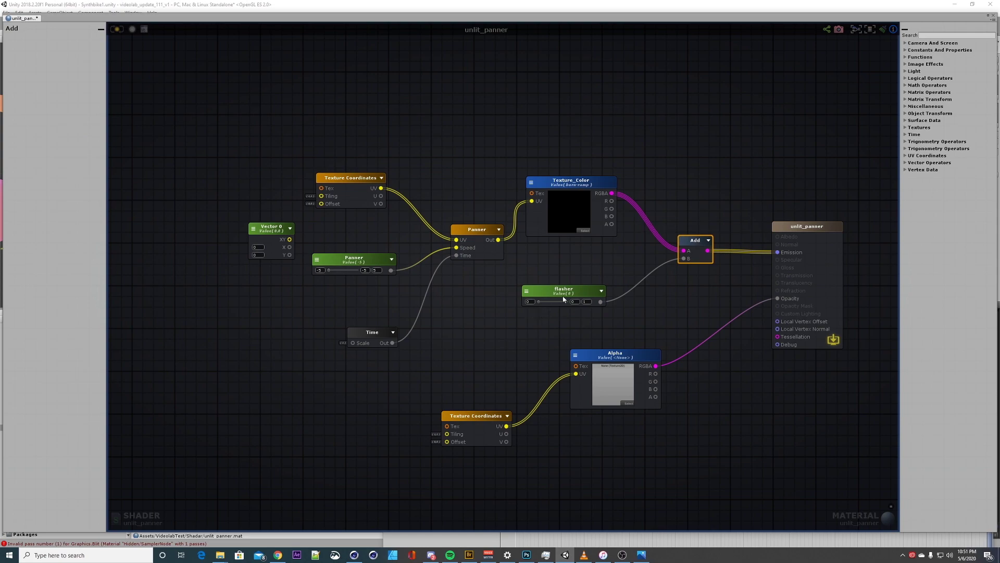
pyautogui.moveTo(557, 302); pyautogui.dragTo(548, 303)
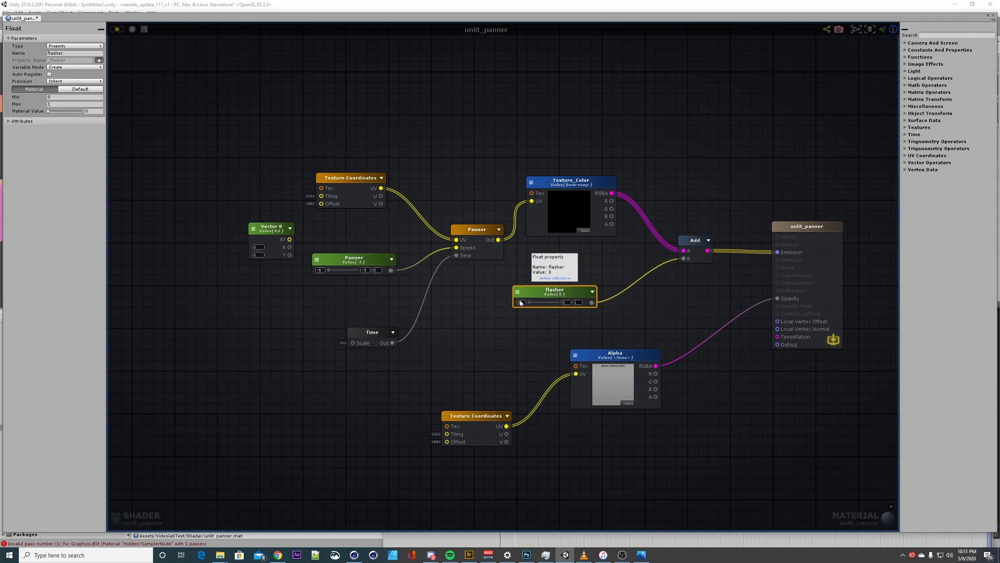
pyautogui.moveTo(536, 302); pyautogui.dragTo(527, 302)
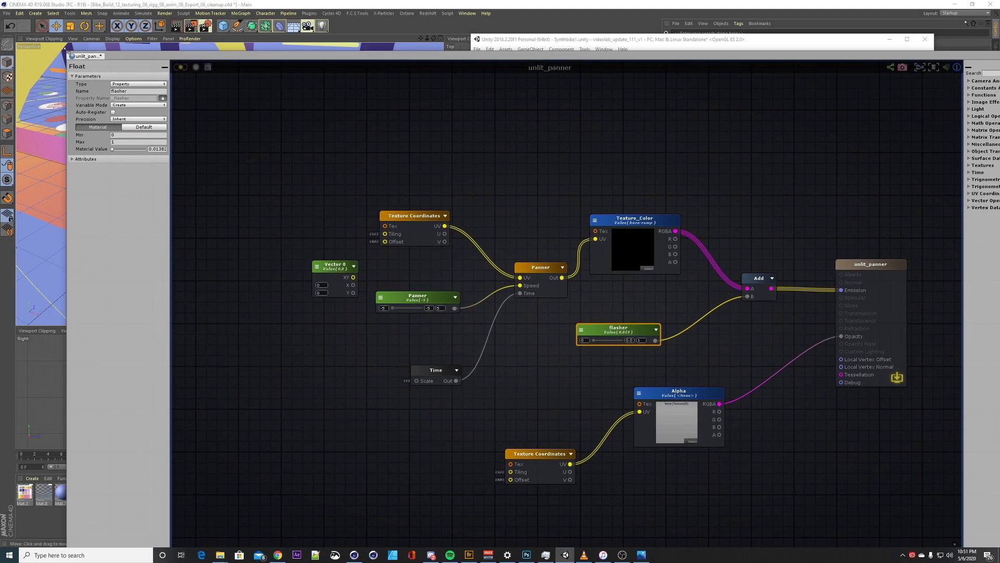
# Shrink the floating shader editor window, maximize the main Unity window and place the editor clear of the material settings
pyautogui.moveTo(150, 59); pyautogui.dragTo(530, 309)
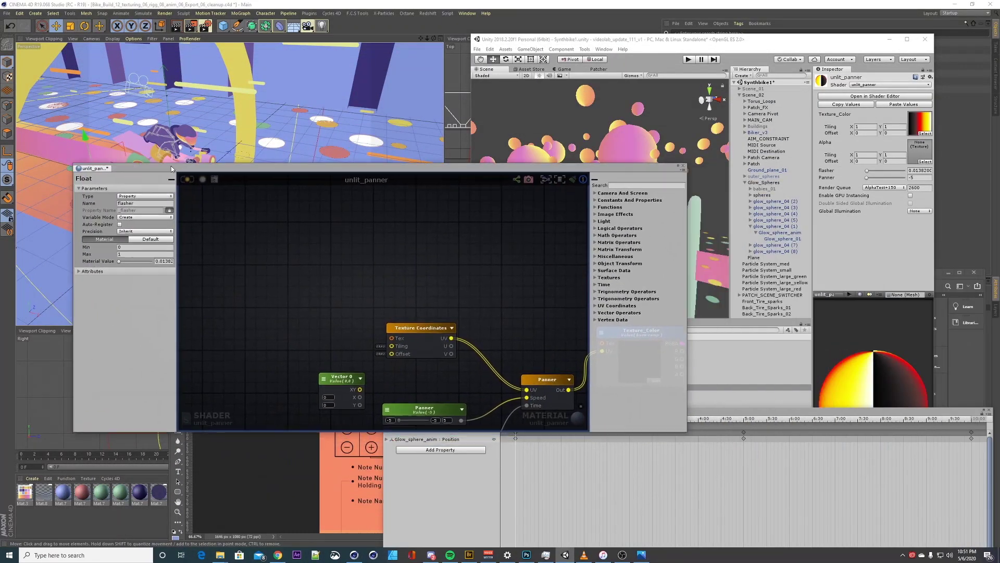
pyautogui.moveTo(171, 165); pyautogui.dragTo(117, 155)
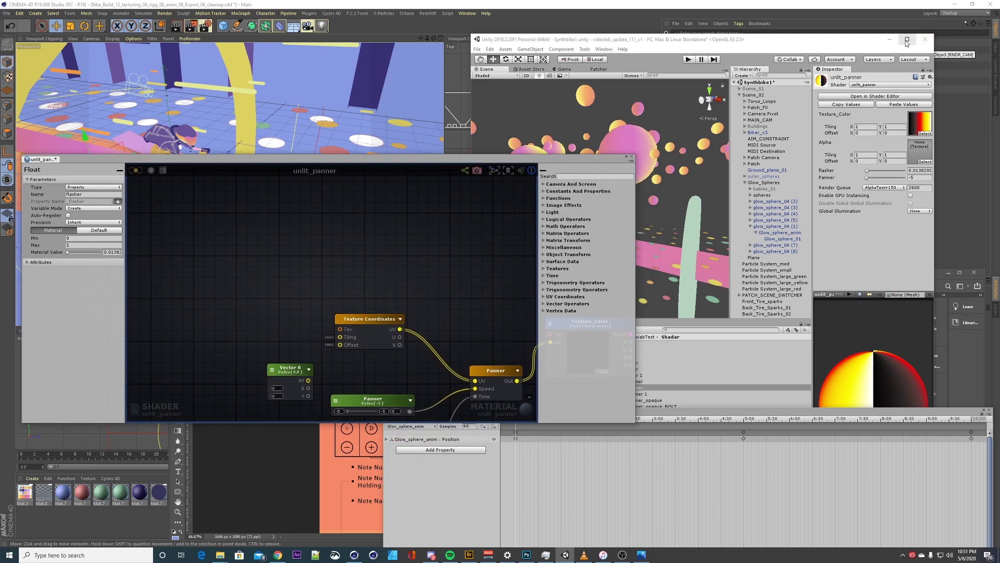
pyautogui.click(907, 39)
pyautogui.moveTo(538, 167); pyautogui.dragTo(583, 189)
pyautogui.moveTo(472, 315); pyautogui.dragTo(405, 259, button='middle')
pyautogui.moveTo(469, 312)
pyautogui.mouseDown(button='middle')
pyautogui.moveTo(424, 268)
pyautogui.moveTo(326, 224)
pyautogui.mouseUp(button='middle')
pyautogui.moveTo(348, 330); pyautogui.dragTo(316, 272, button='middle')
pyautogui.moveTo(535, 385)
pyautogui.mouseDown(button='middle')
pyautogui.moveTo(485, 342)
pyautogui.moveTo(425, 365)
pyautogui.moveTo(427, 397)
pyautogui.mouseUp(button='middle')
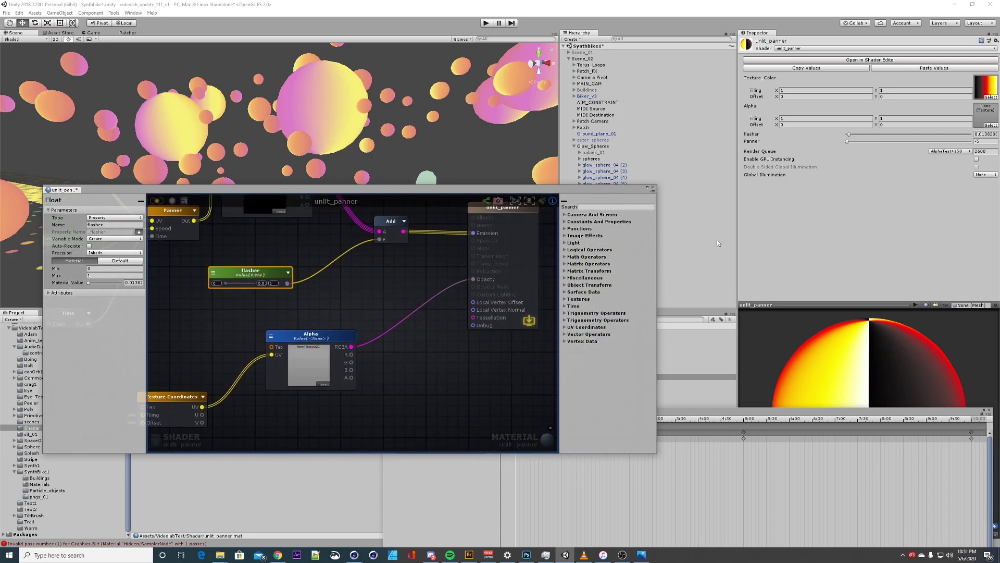
pyautogui.moveTo(542, 194); pyautogui.dragTo(559, 258)
# Try the unlit_panner material's flasher at about 0.5, return it to 0 and move the Animation window clear of the preview
pyautogui.moveTo(847, 135)
pyautogui.mouseDown()
pyautogui.moveTo(904, 134)
pyautogui.moveTo(844, 138)
pyautogui.mouseUp()
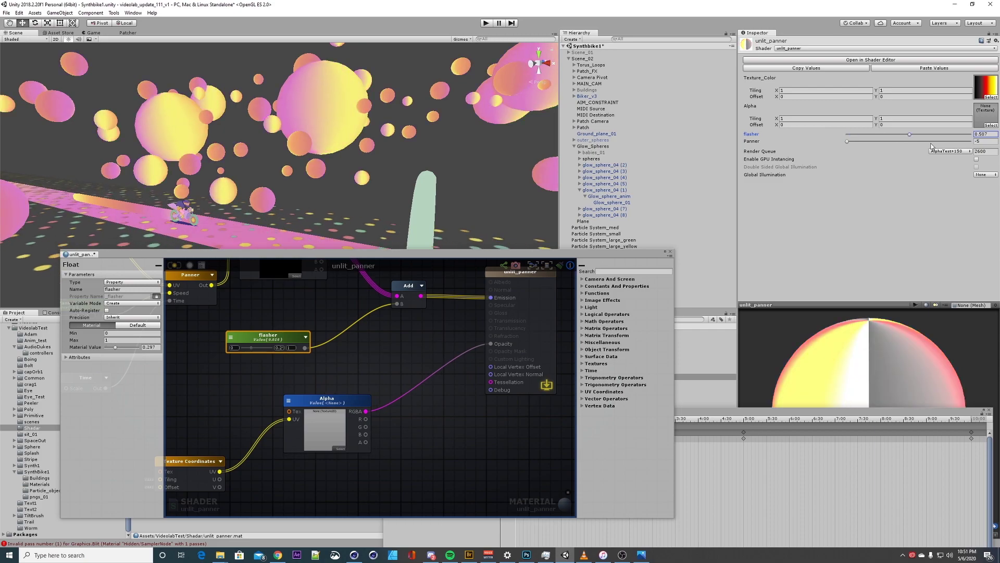
pyautogui.moveTo(785, 420); pyautogui.dragTo(785, 508)
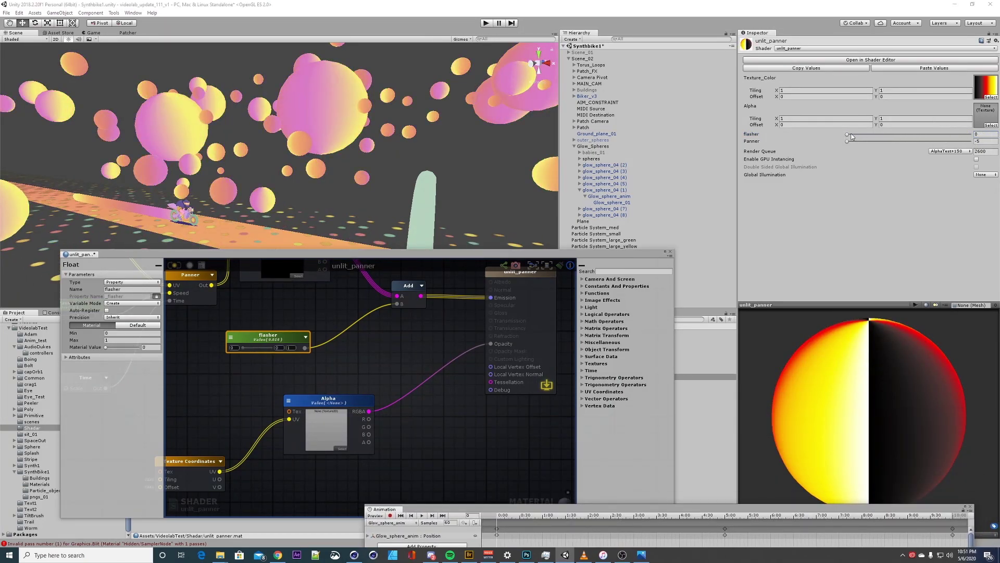
pyautogui.moveTo(852, 137)
pyautogui.mouseDown()
pyautogui.moveTo(949, 135)
pyautogui.moveTo(886, 138)
pyautogui.moveTo(948, 145)
pyautogui.moveTo(840, 143)
pyautogui.mouseUp()
pyautogui.click(348, 133)
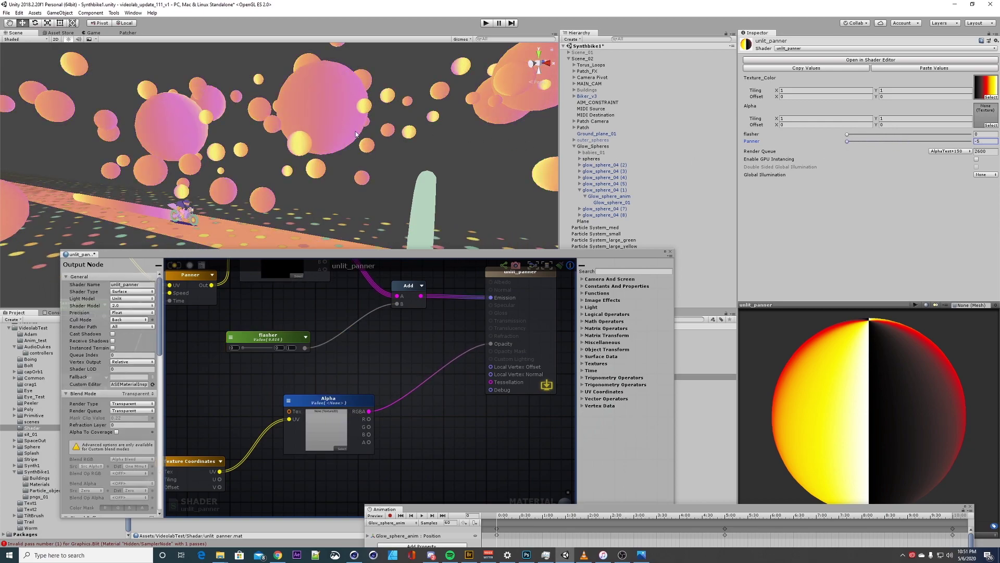
# Reselect the unlit_panner material and move the Alpha node and its Texture Coordinates node closer together in the graph
pyautogui.moveTo(286, 255); pyautogui.dragTo(550, 200)
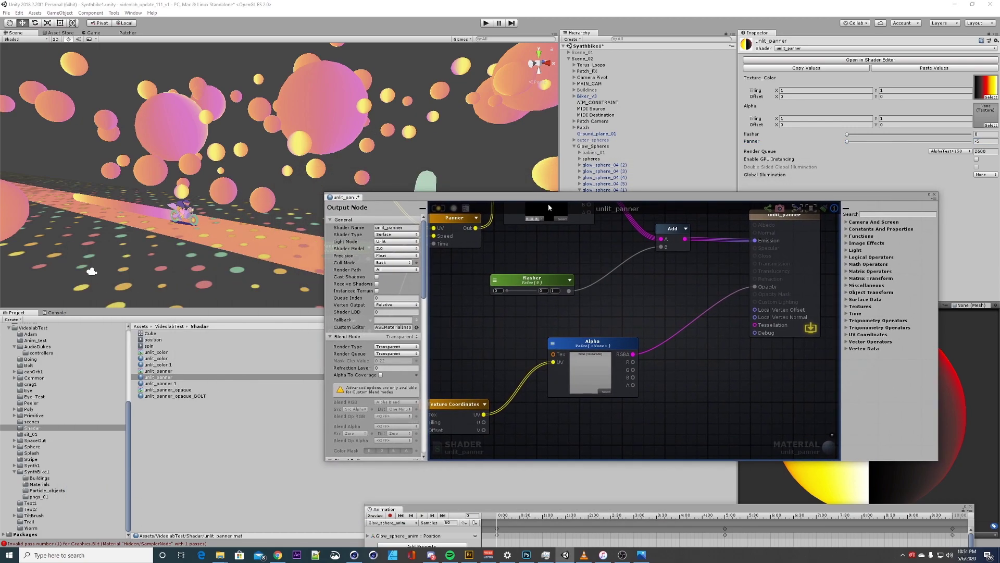
pyautogui.click(165, 378)
pyautogui.moveTo(613, 362); pyautogui.dragTo(636, 359)
pyautogui.moveTo(449, 406); pyautogui.dragTo(487, 348)
pyautogui.moveTo(619, 342); pyautogui.dragTo(624, 352)
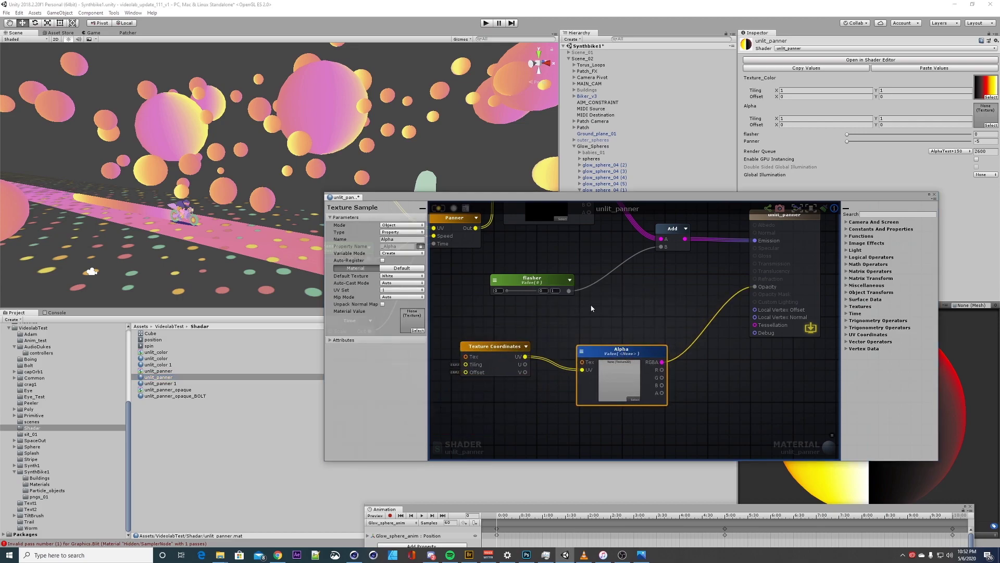
# Move the shader editor off the scene and pick out individual glow spheres in the Scene view
pyautogui.moveTo(497, 194); pyautogui.dragTo(475, 204)
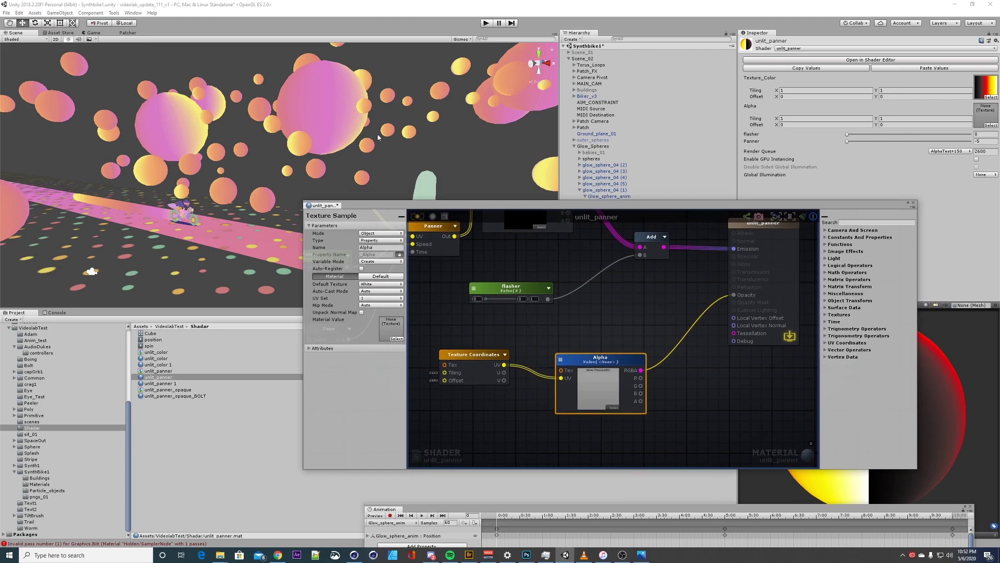
pyautogui.moveTo(342, 176); pyautogui.dragTo(41, 130, button='right')
pyautogui.click(210, 108)
pyautogui.keyDown('alt'); pyautogui.moveTo(41, 130); pyautogui.dragTo(354, 135); pyautogui.keyUp('alt')
pyautogui.click(264, 111)
# Enlarge the shader editor window to review the complete unlit_panner graph and close the editor
pyautogui.moveTo(482, 207); pyautogui.dragTo(369, 220)
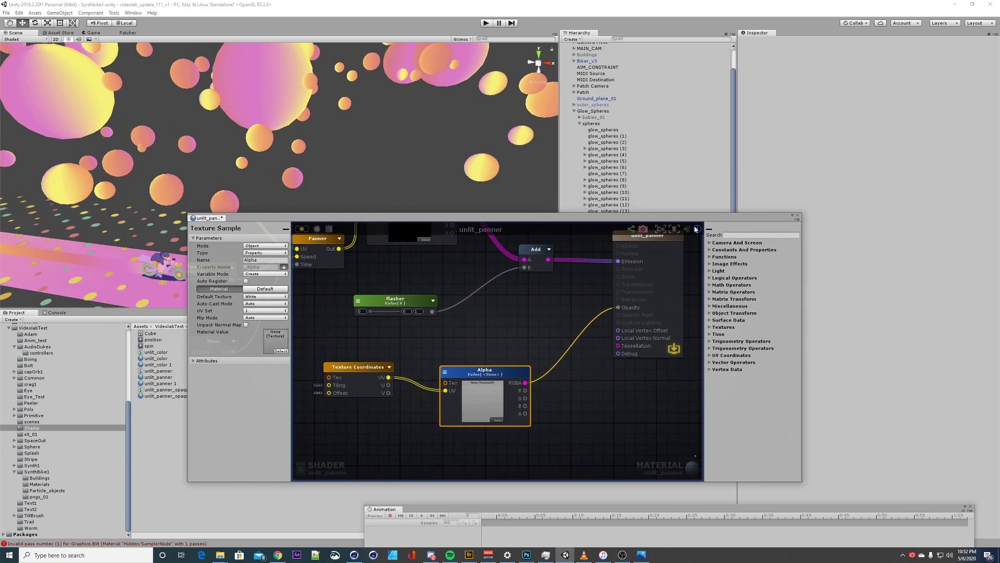
pyautogui.moveTo(674, 216); pyautogui.dragTo(672, 201)
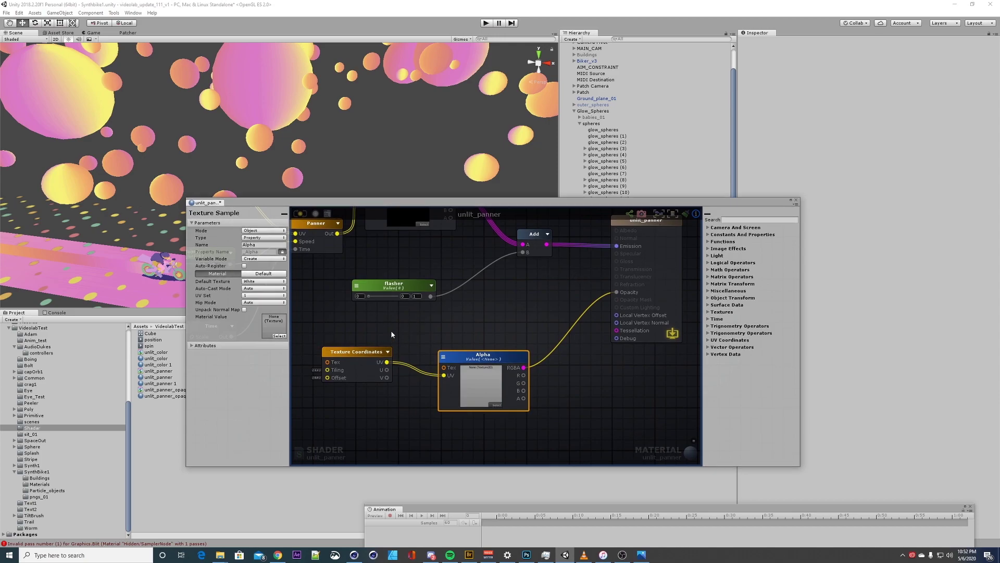
pyautogui.moveTo(504, 359); pyautogui.dragTo(556, 386, button='right')
pyautogui.moveTo(359, 364); pyautogui.dragTo(461, 360, button='right')
pyautogui.moveTo(587, 204); pyautogui.dragTo(574, 203)
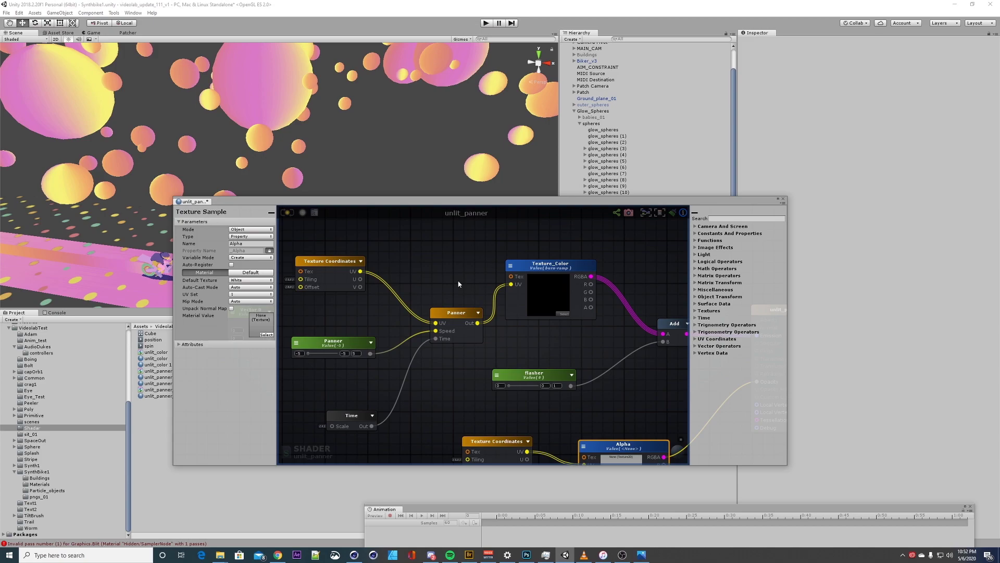
pyautogui.moveTo(468, 198); pyautogui.dragTo(472, 204)
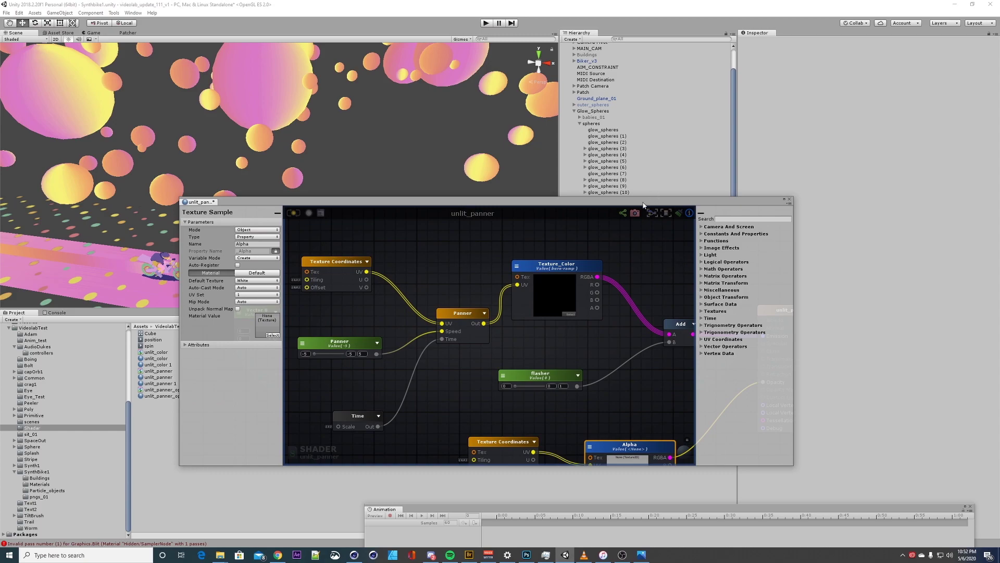
pyautogui.moveTo(643, 205); pyautogui.dragTo(654, 168)
pyautogui.moveTo(803, 427); pyautogui.dragTo(880, 515)
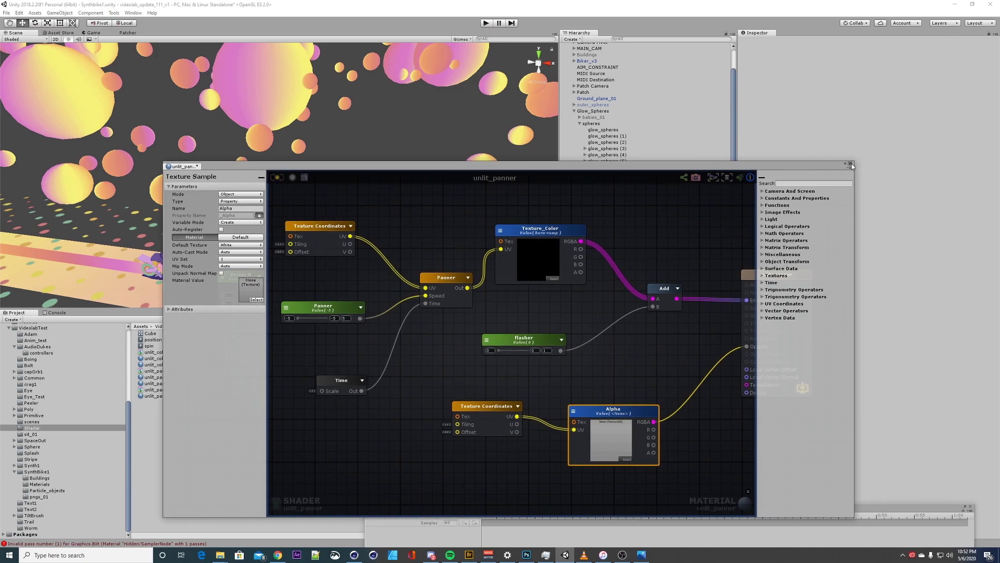
pyautogui.click(851, 164)
# Look over the bike, track, ring and spheres in the Scene view and collapse Scene_02 in the hierarchy
pyautogui.moveTo(273, 219); pyautogui.dragTo(277, 86, button='right')
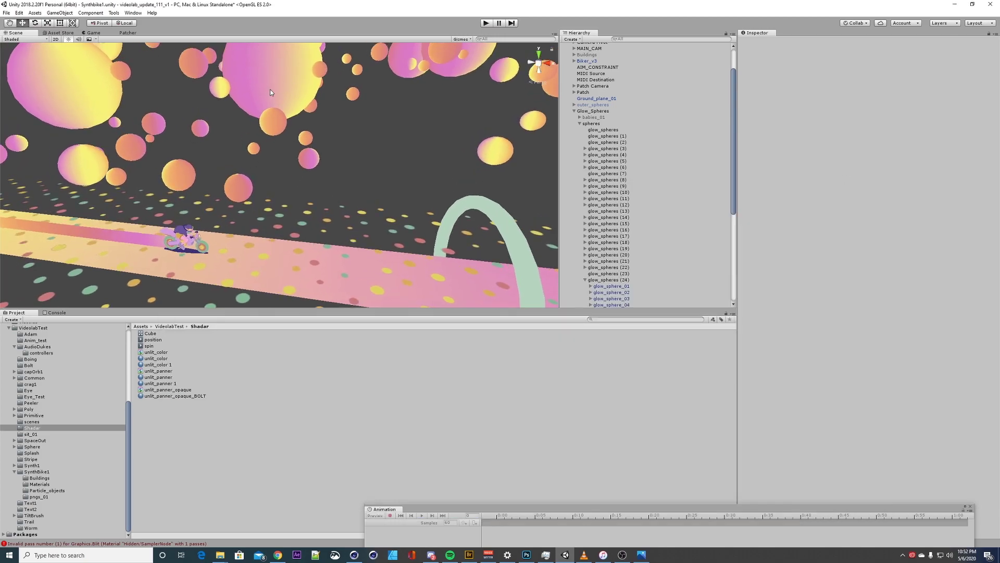
pyautogui.scroll(4, 292, 239)
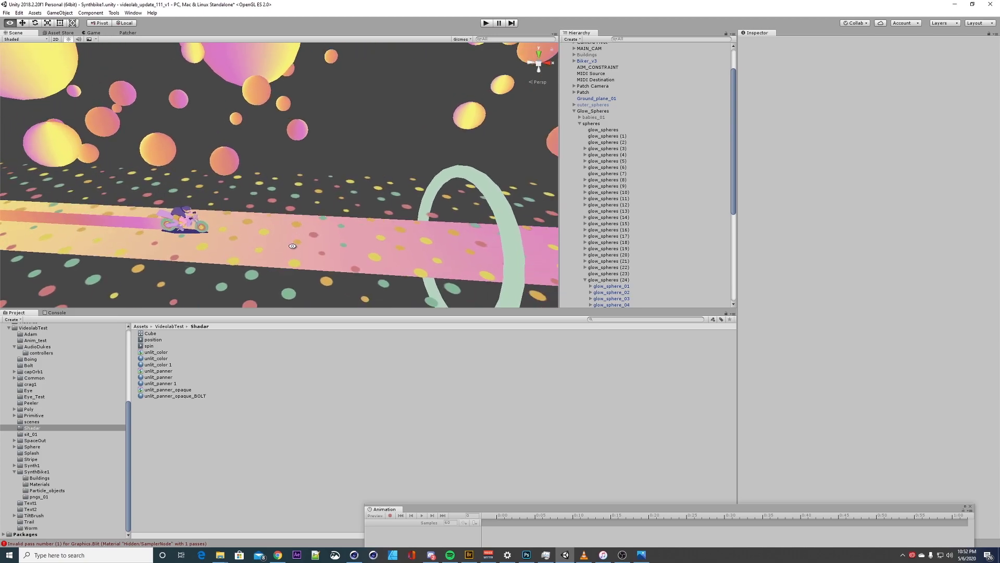
pyautogui.moveTo(307, 235); pyautogui.dragTo(252, 260, button='right')
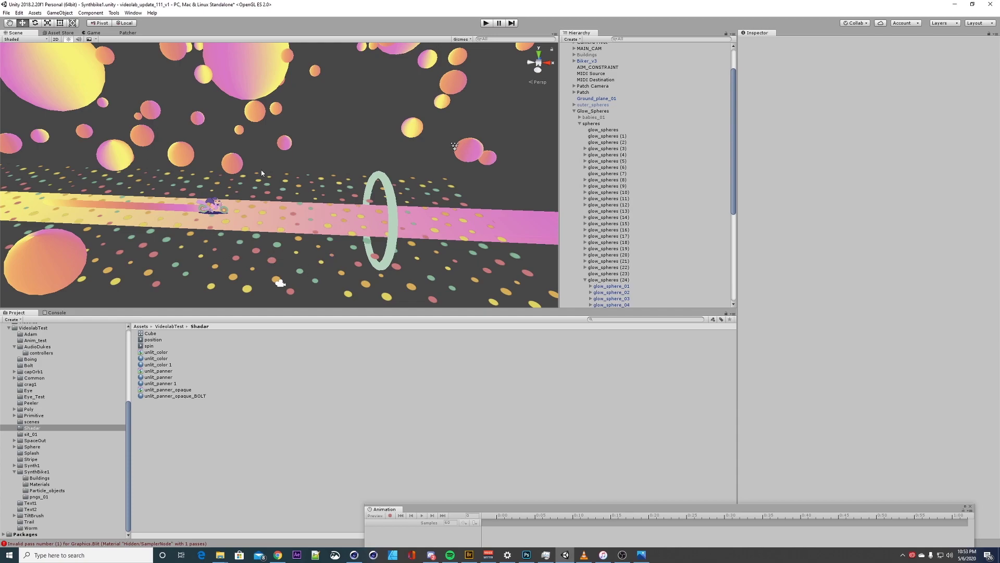
pyautogui.moveTo(242, 69); pyautogui.dragTo(344, 95, button='right')
pyautogui.moveTo(110, 149); pyautogui.dragTo(241, 180, button='right')
pyautogui.scroll(3, 643, 153)
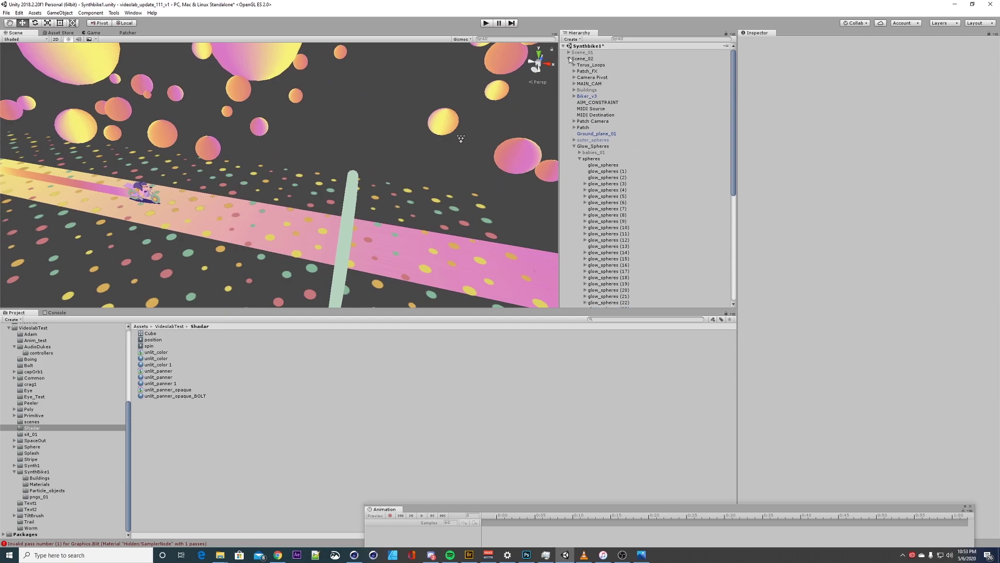
pyautogui.click(568, 58)
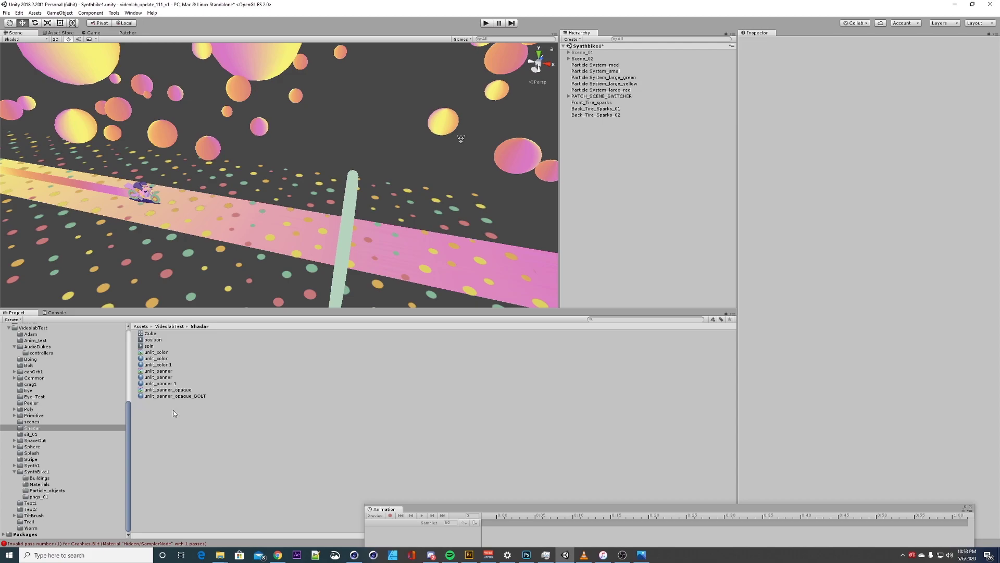
# Browse the SynthBike1 asset folder, expand the Biker_v3 model and enlarge the asset browser to list its parts
pyautogui.click(40, 478)
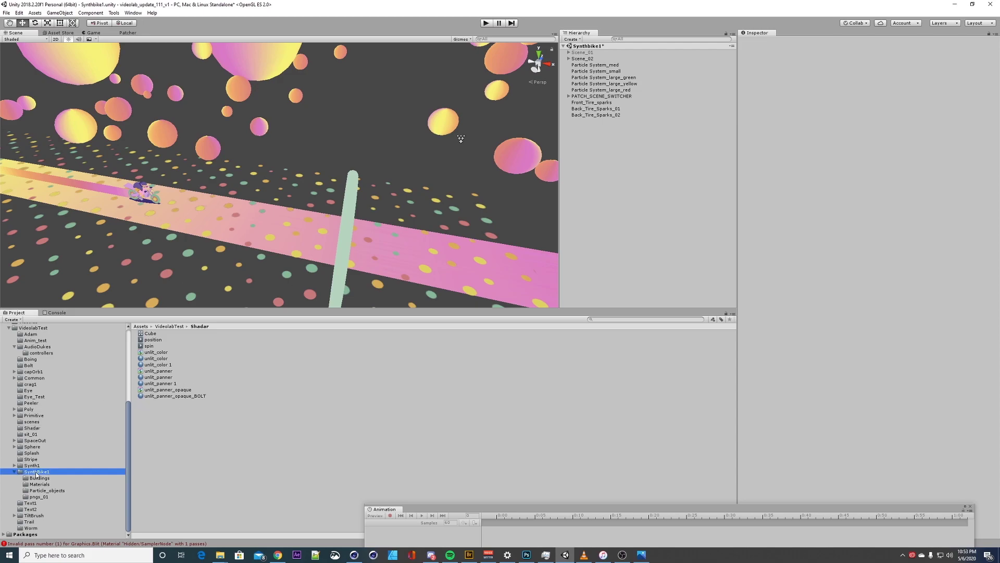
pyautogui.click(38, 485)
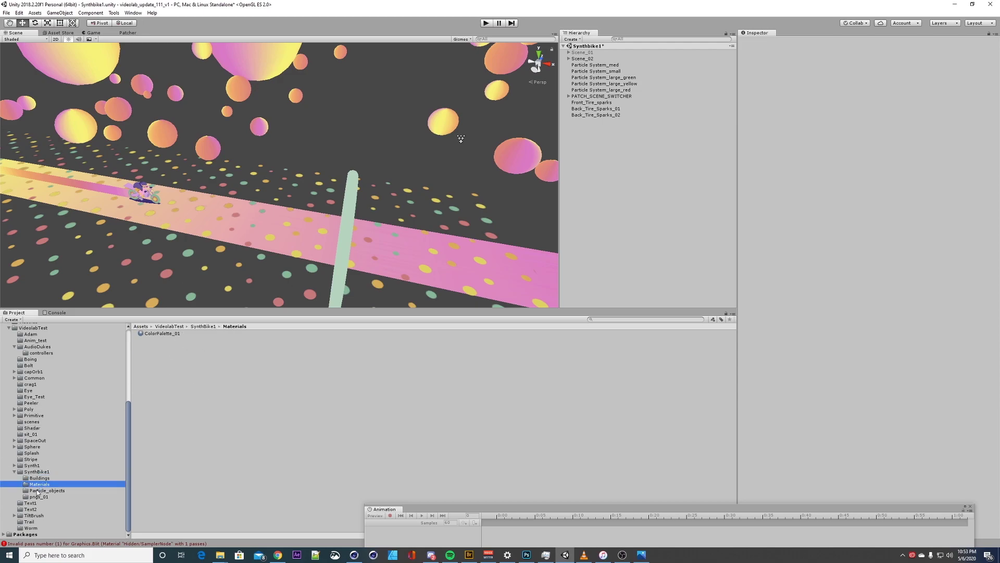
pyautogui.click(38, 492)
pyautogui.click(36, 471)
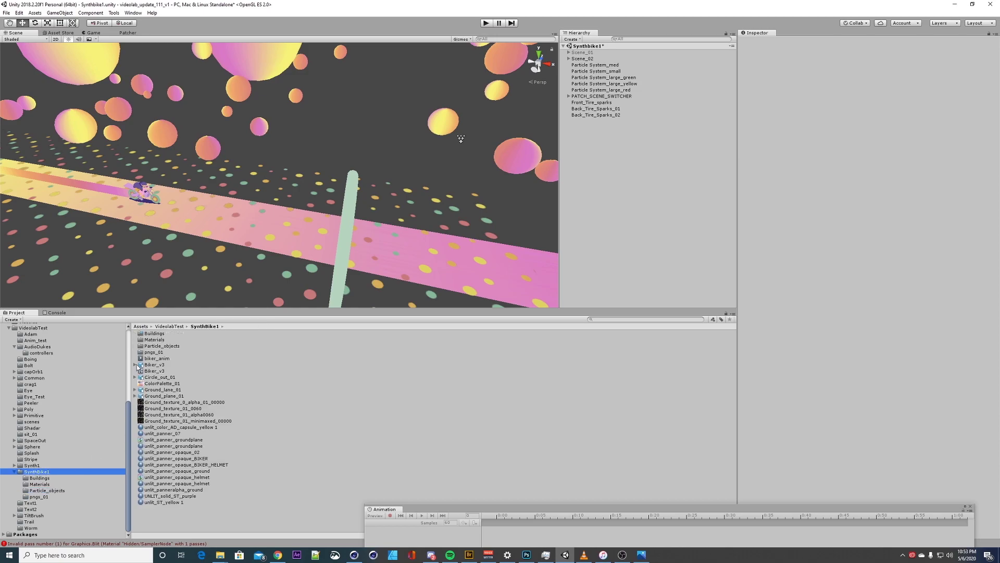
pyautogui.click(135, 365)
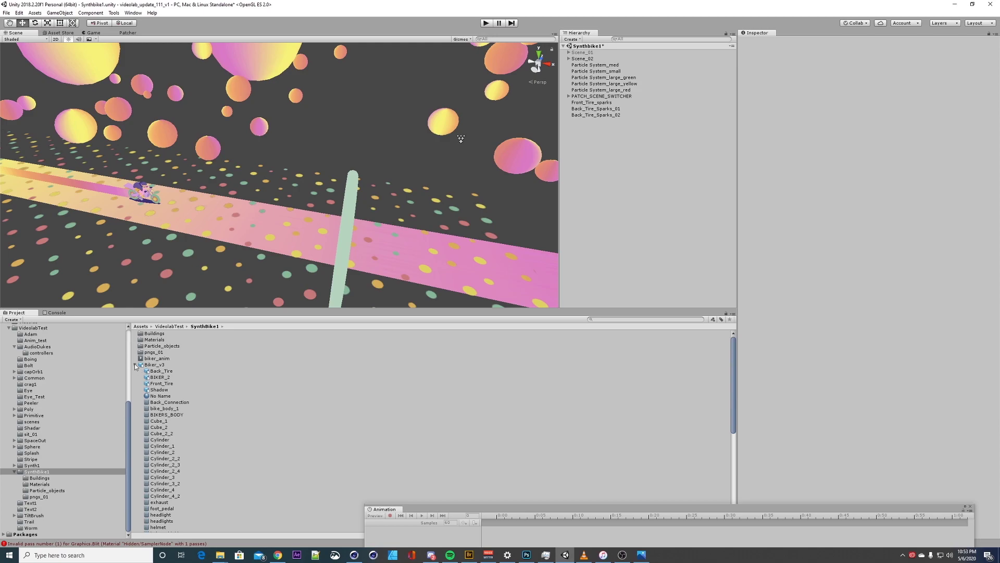
pyautogui.moveTo(160, 309); pyautogui.dragTo(165, 283)
pyautogui.moveTo(188, 166); pyautogui.dragTo(185, 187)
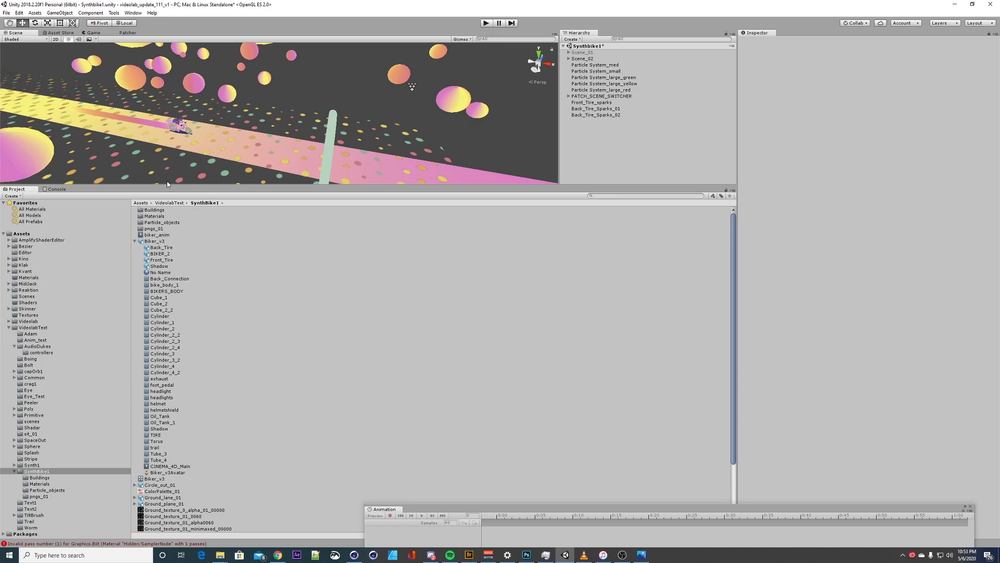
# Select the CINEMA_4D_Main clip inside the Biker_v3 model, play its preview and frame the bike and rider from the side
pyautogui.click(167, 466)
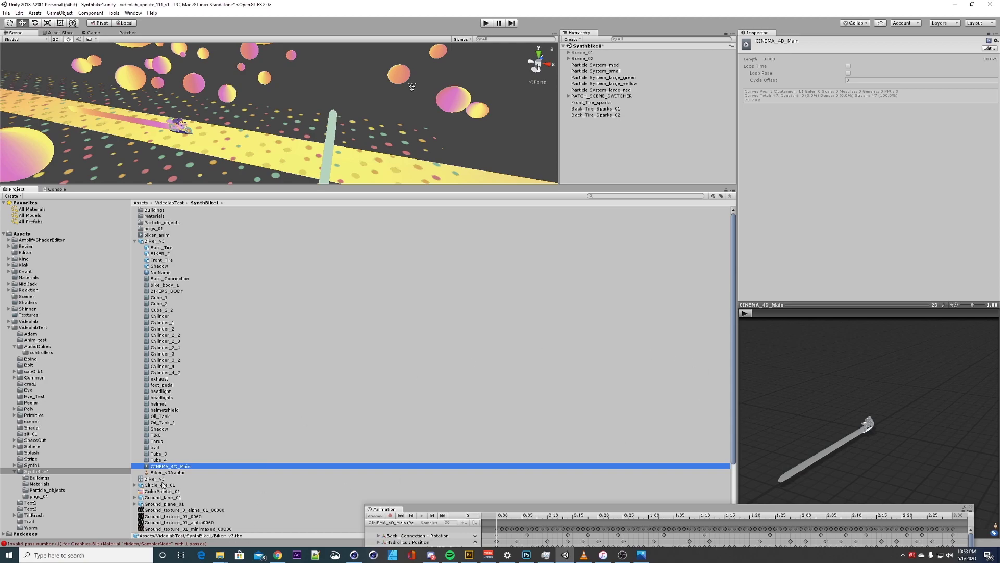
pyautogui.click(135, 241)
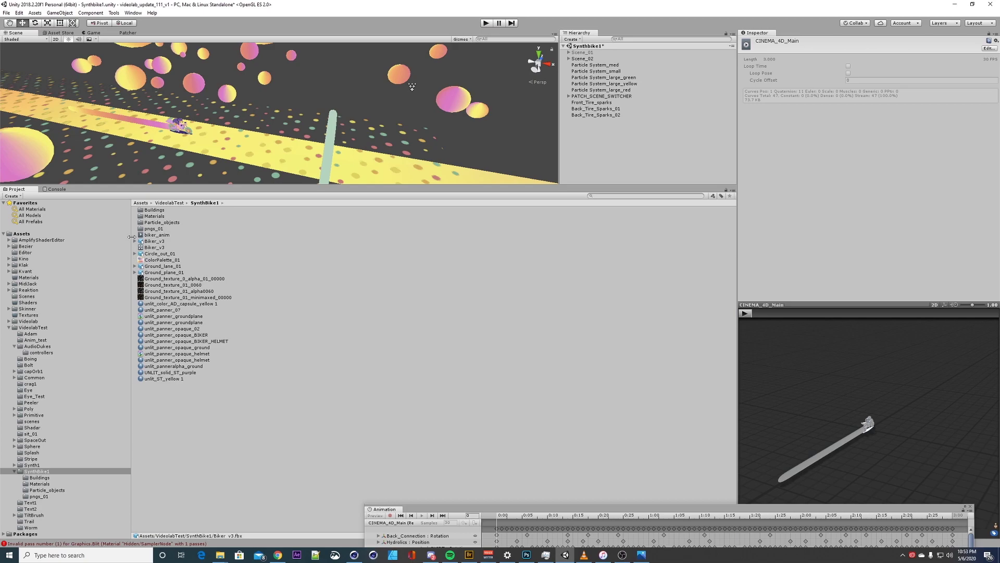
pyautogui.click(135, 241)
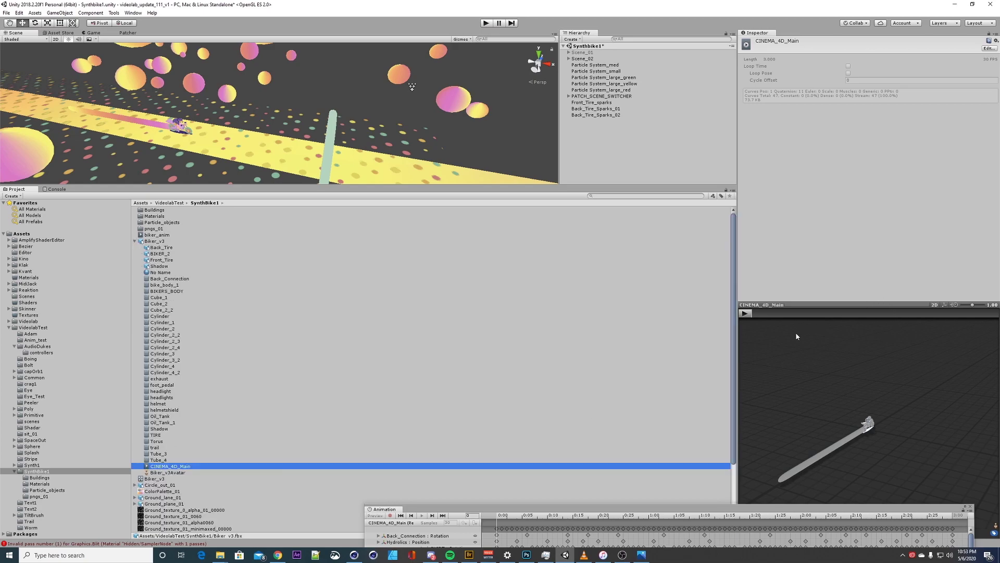
pyautogui.click(745, 313)
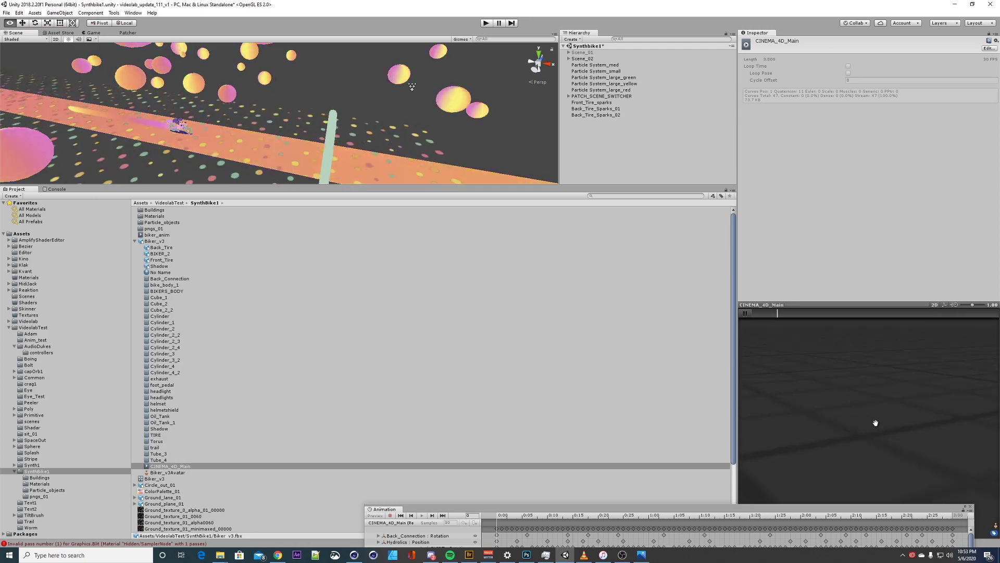
pyautogui.scroll(5, 830, 395)
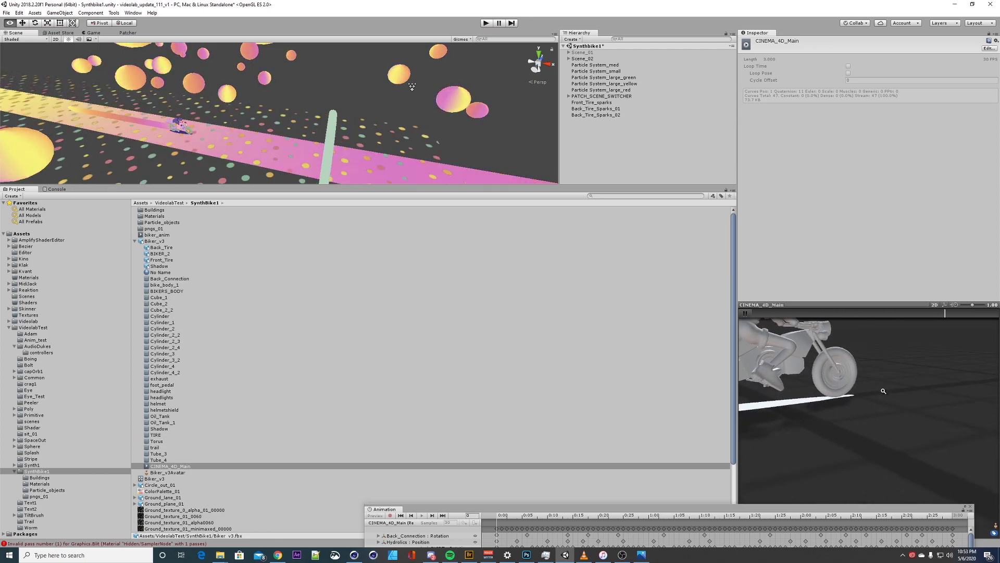
pyautogui.moveTo(869, 398); pyautogui.dragTo(714, 334)
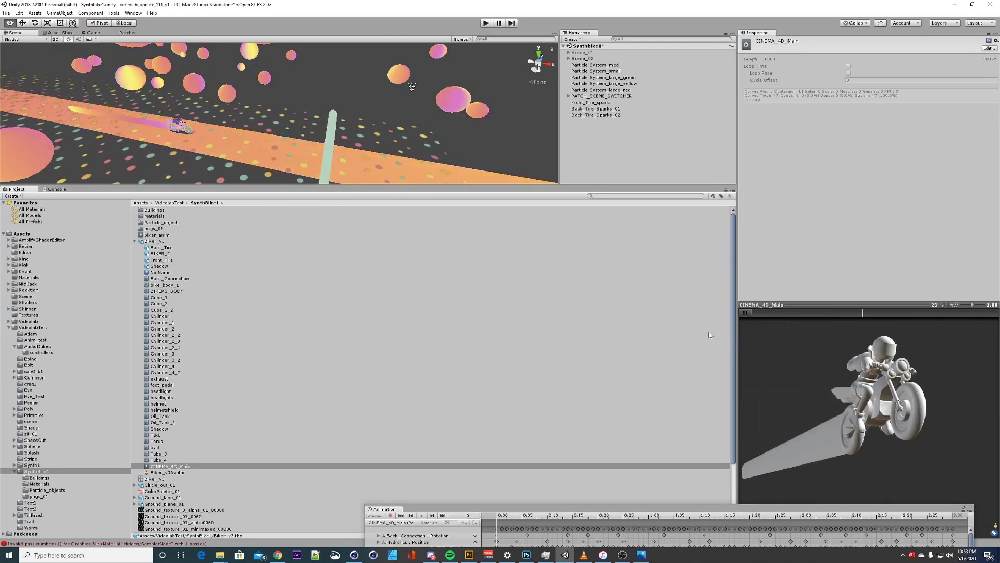
pyautogui.moveTo(650, 367); pyautogui.dragTo(408, 375)
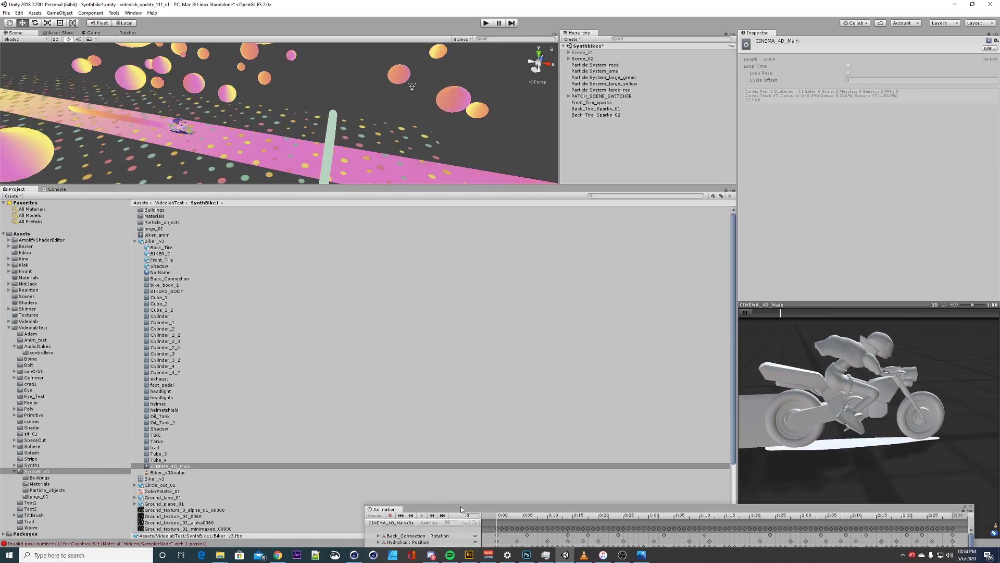
# Bring the Animation window into full view to examine the CINEMA_4D_Main clip's keyframe tracks and close the window
pyautogui.moveTo(452, 509); pyautogui.dragTo(246, 280)
pyautogui.click(365, 287)
pyautogui.moveTo(368, 290); pyautogui.dragTo(294, 301)
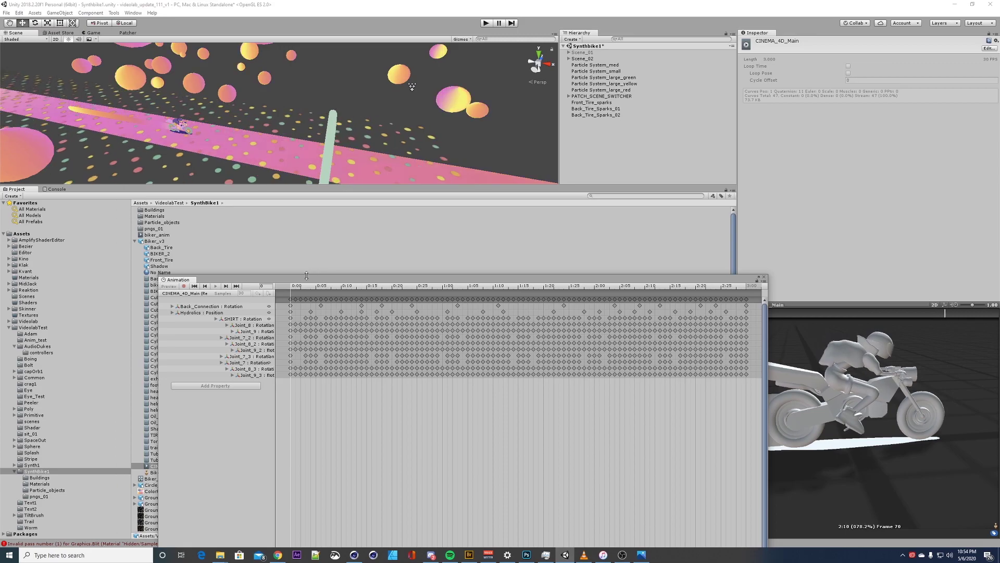
pyautogui.moveTo(301, 278); pyautogui.dragTo(292, 274)
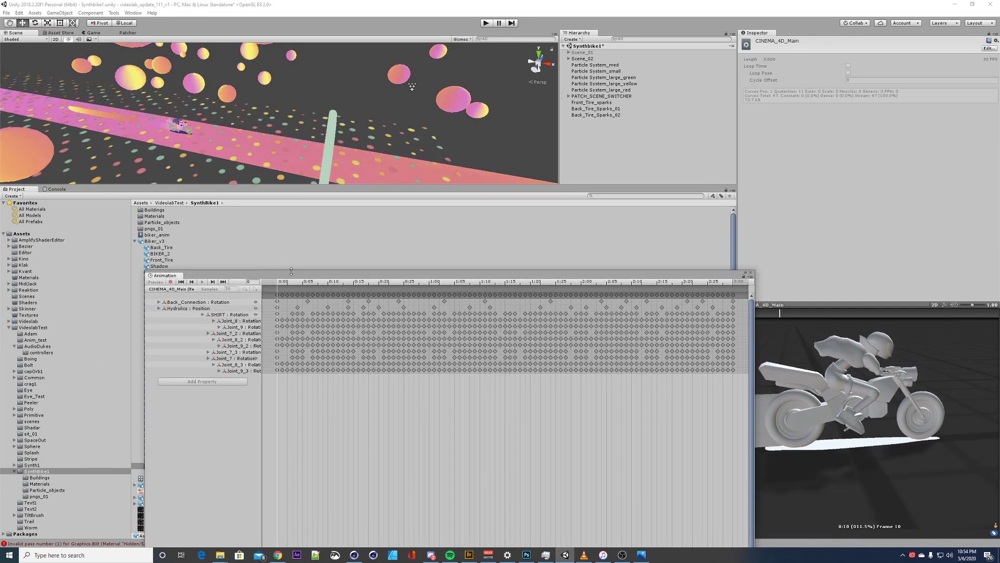
pyautogui.moveTo(284, 270); pyautogui.dragTo(259, 253)
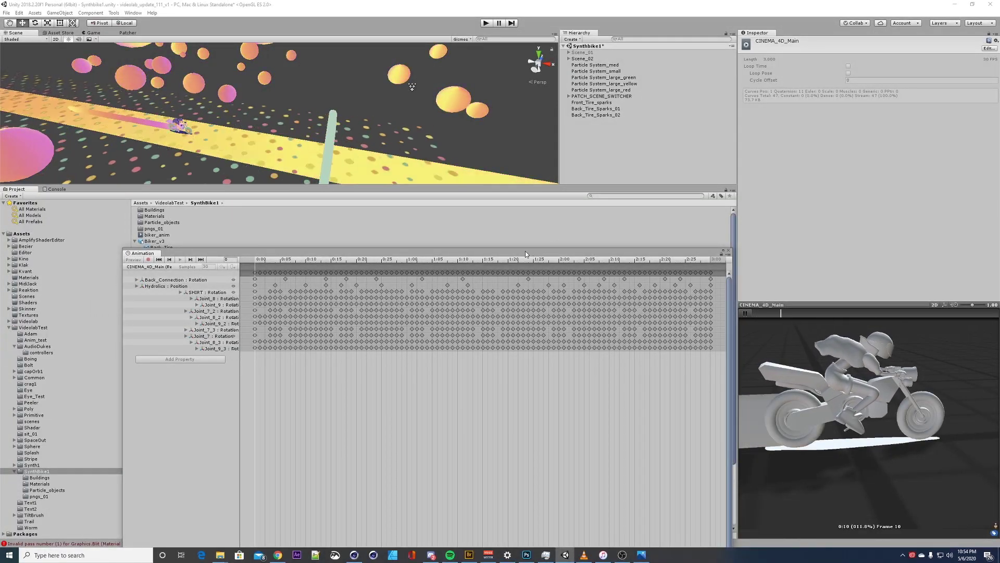
pyautogui.moveTo(525, 252); pyautogui.dragTo(481, 253)
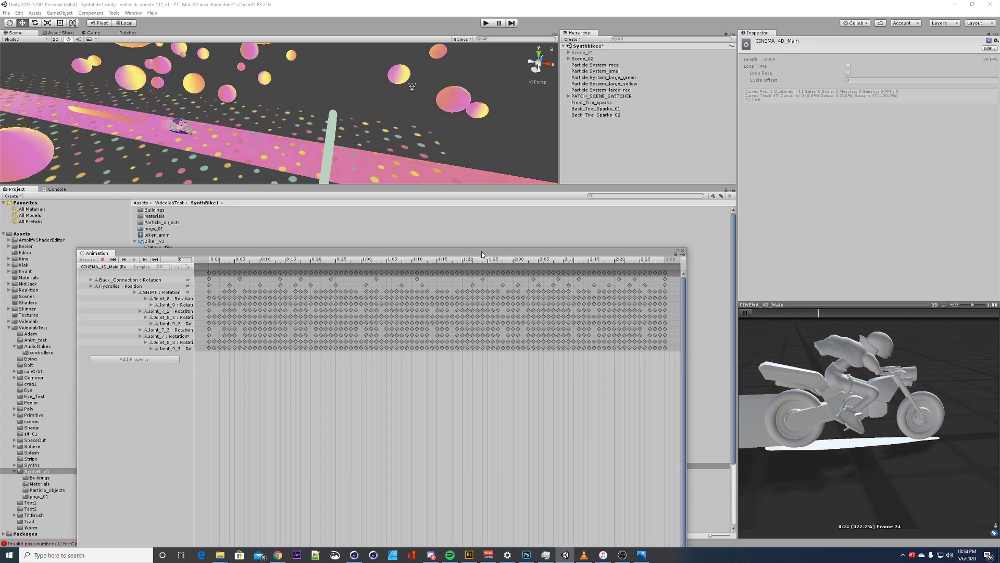
pyautogui.click(683, 250)
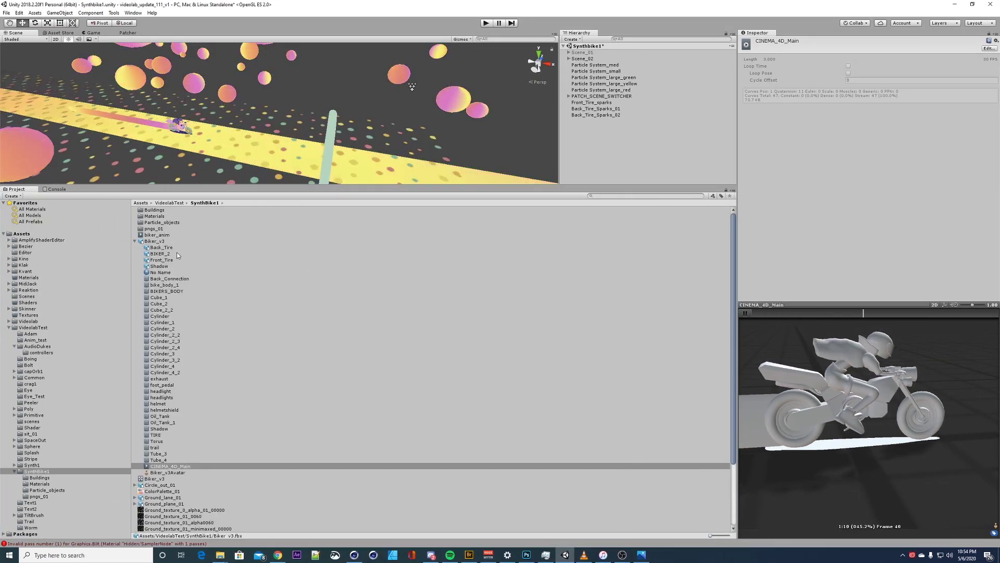
# Duplicate the CINEMA_4D_Main clip out of the Biker_v3 model as a standalone animation and collapse the model
pyautogui.click(189, 192)
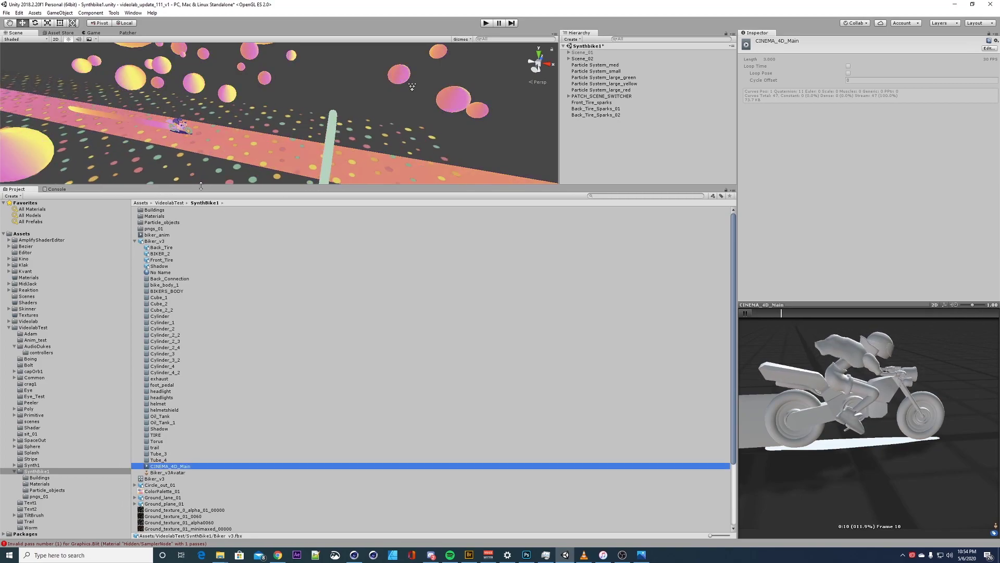
pyautogui.scroll(-2, 170, 394)
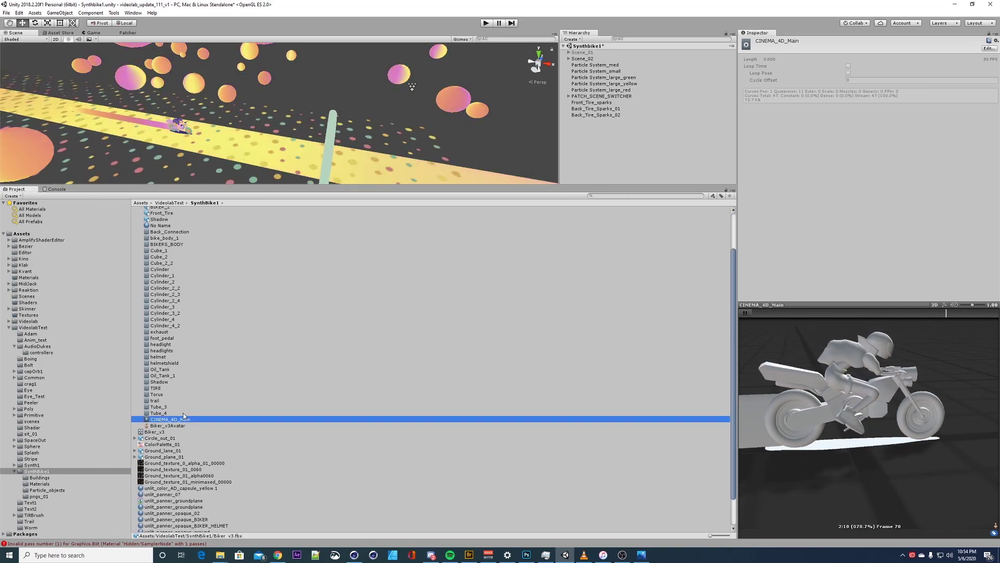
pyautogui.scroll(1, 181, 373)
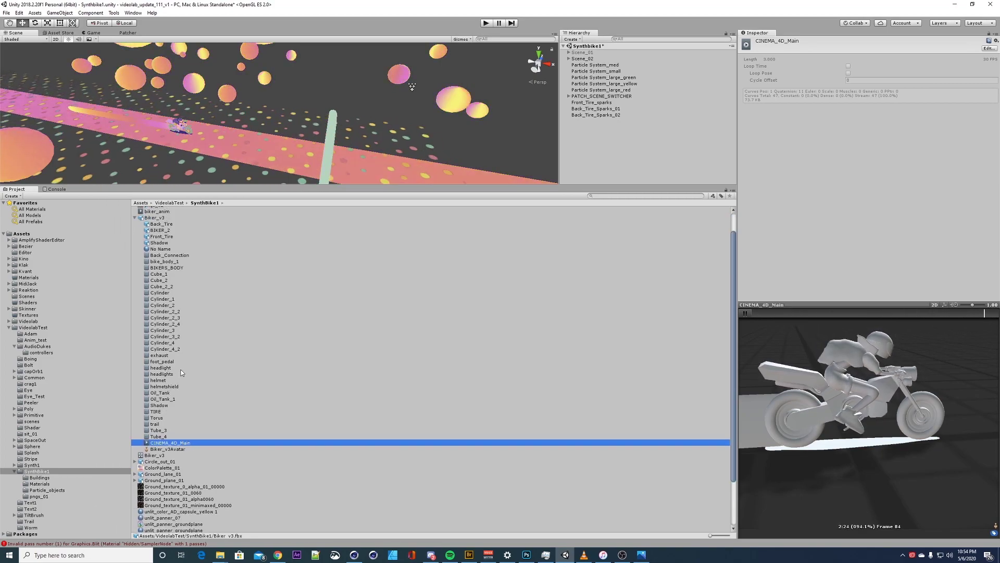
pyautogui.click(170, 443)
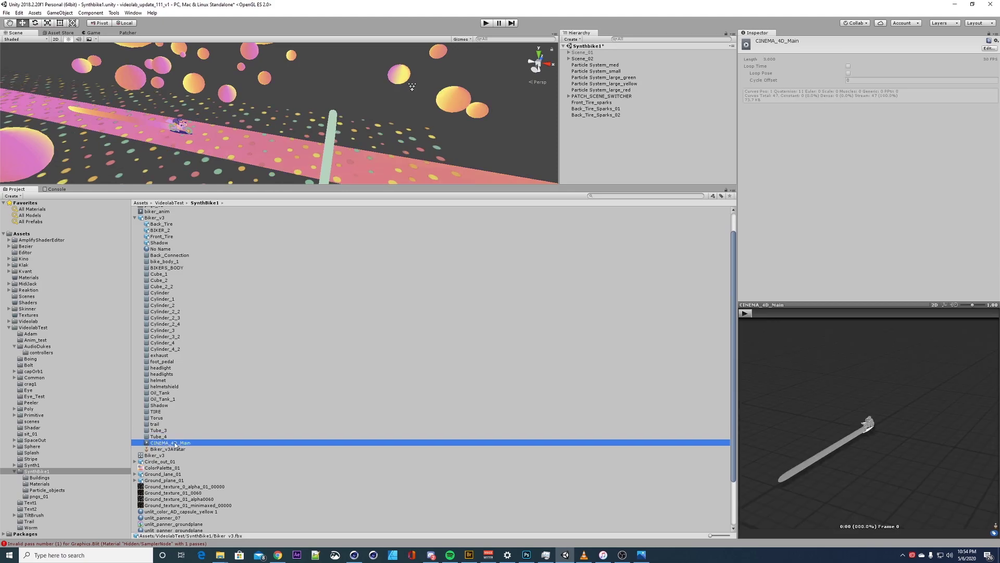
pyautogui.hotkey('ctrl', 'd')
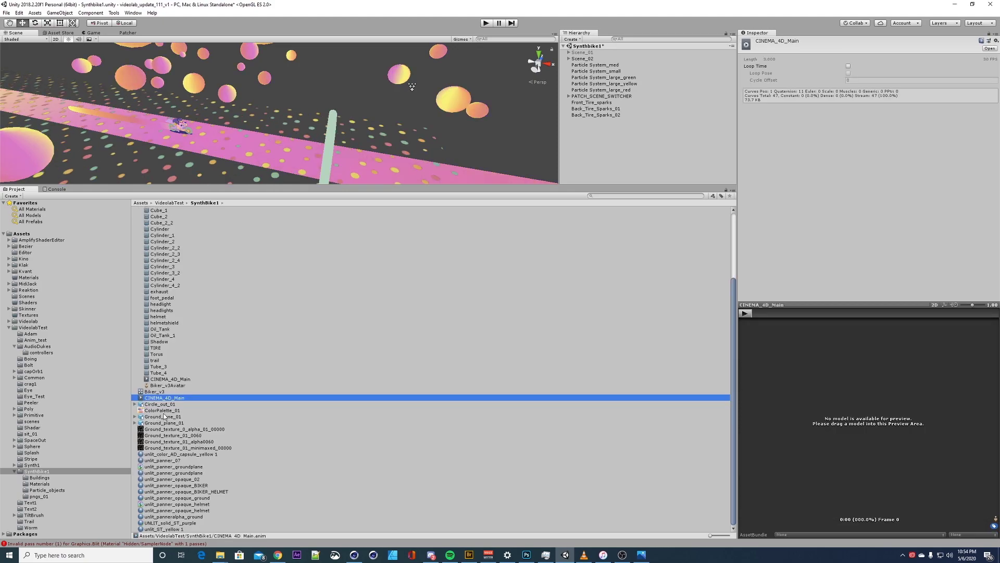
pyautogui.scroll(3, 174, 377)
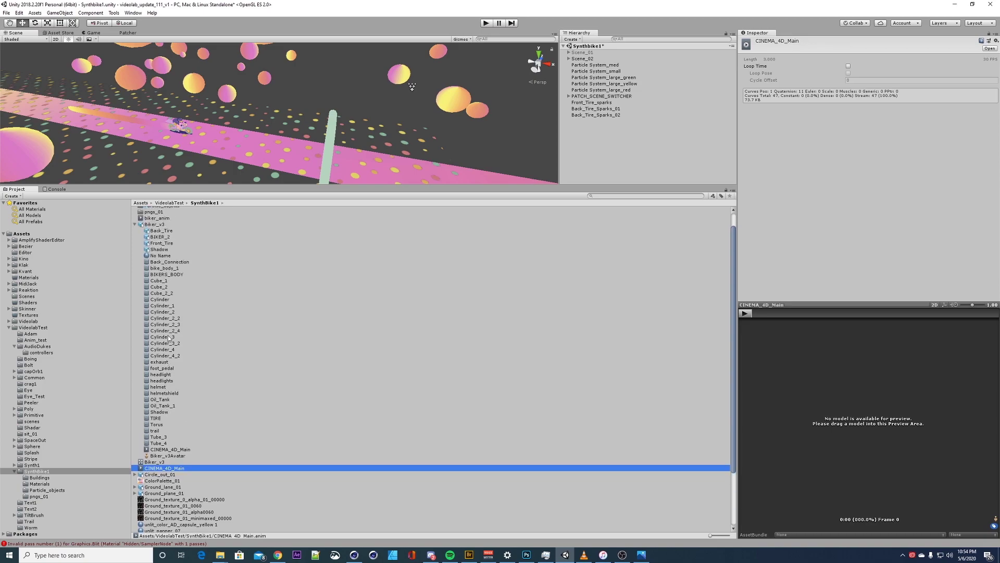
pyautogui.click(135, 226)
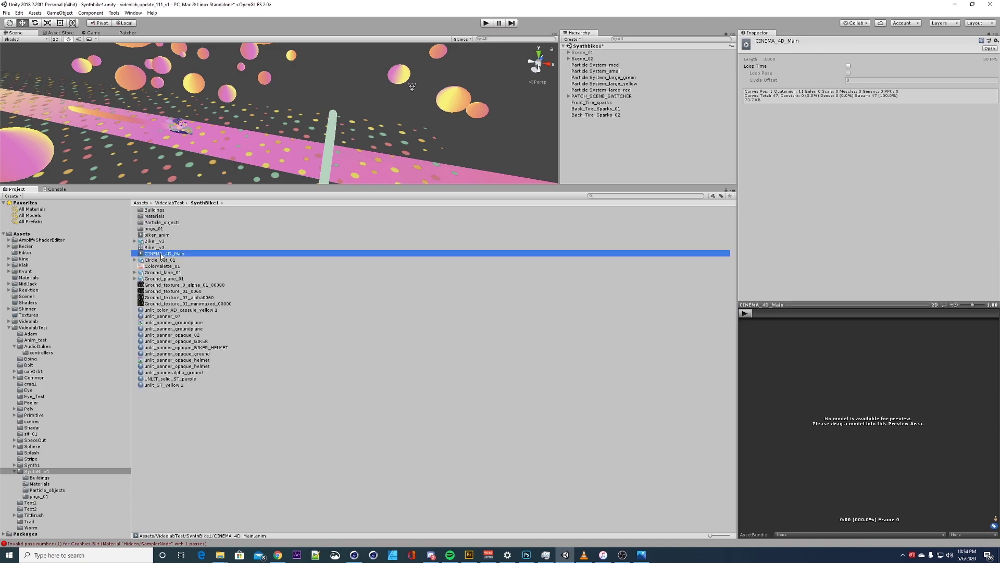
# Compare the biker_anim clip, the Biker_v3 controller, the duplicated CINEMA_4D_Main clip and the original clip inside the model
pyautogui.click(159, 235)
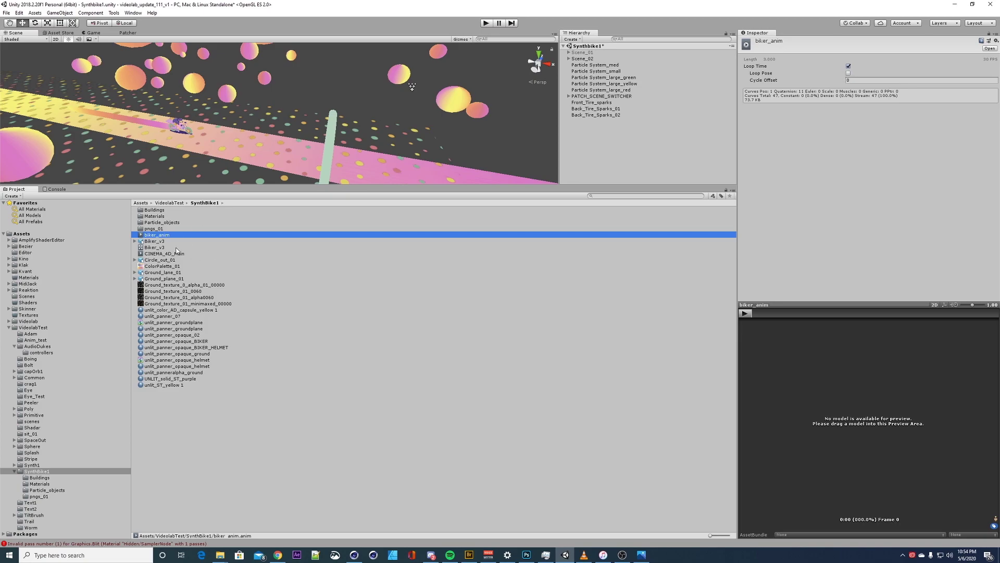
pyautogui.click(156, 250)
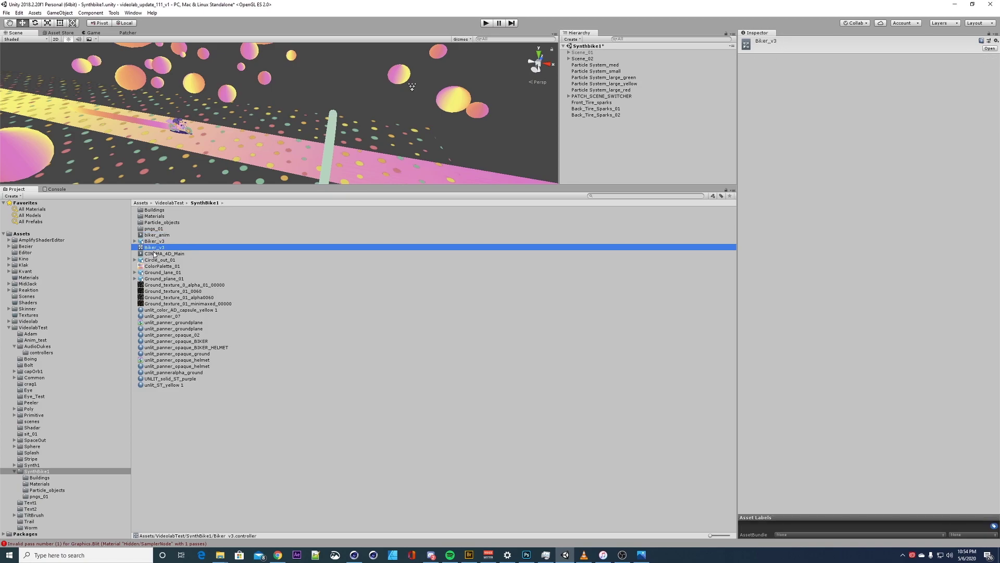
pyautogui.click(156, 254)
pyautogui.click(135, 241)
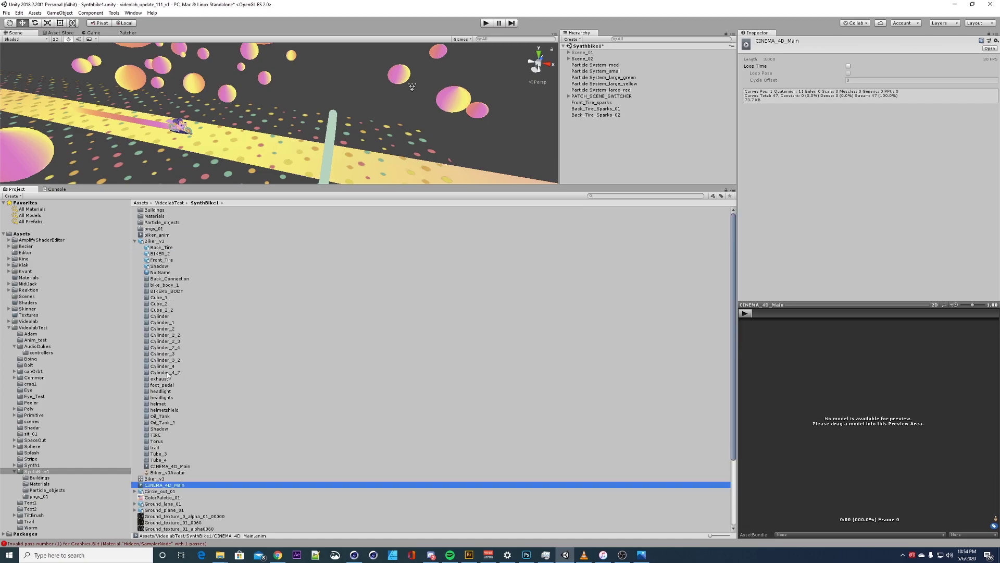
pyautogui.click(163, 466)
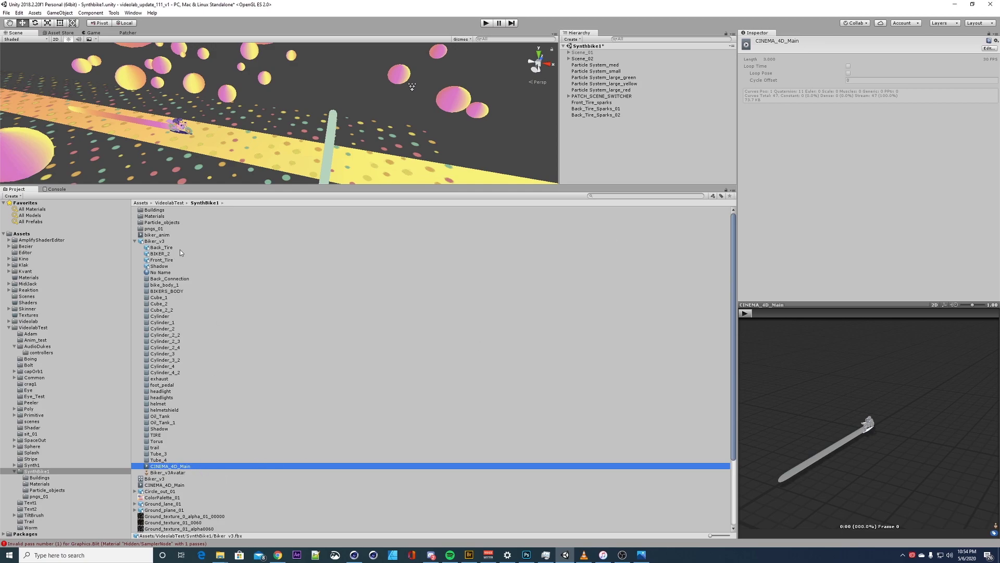
# Collapse the Biker_v3 model and delete the duplicated CINEMA_4D_Main animation from the SynthBike1 folder
pyautogui.click(136, 241)
pyautogui.click(163, 253)
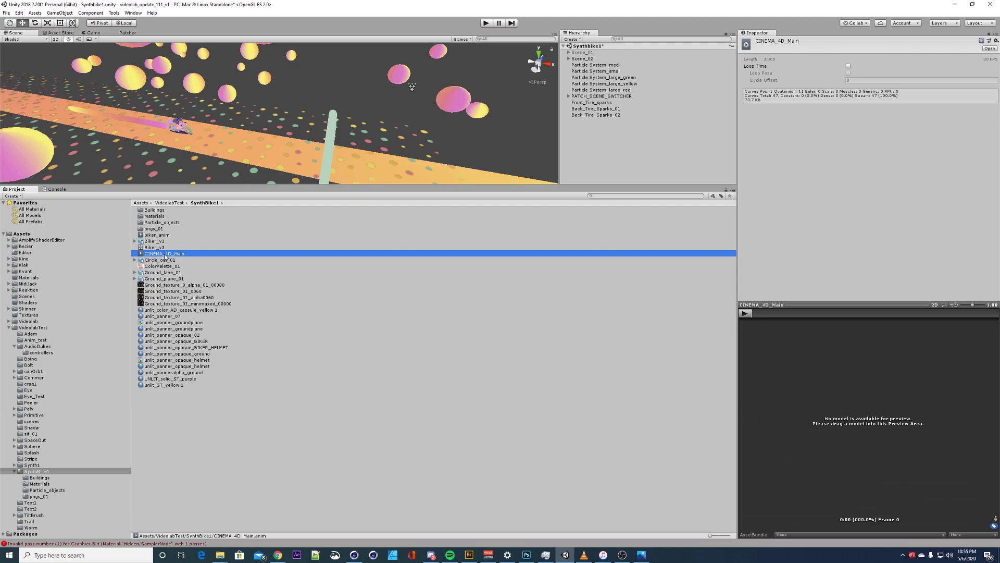
pyautogui.press('Delete')
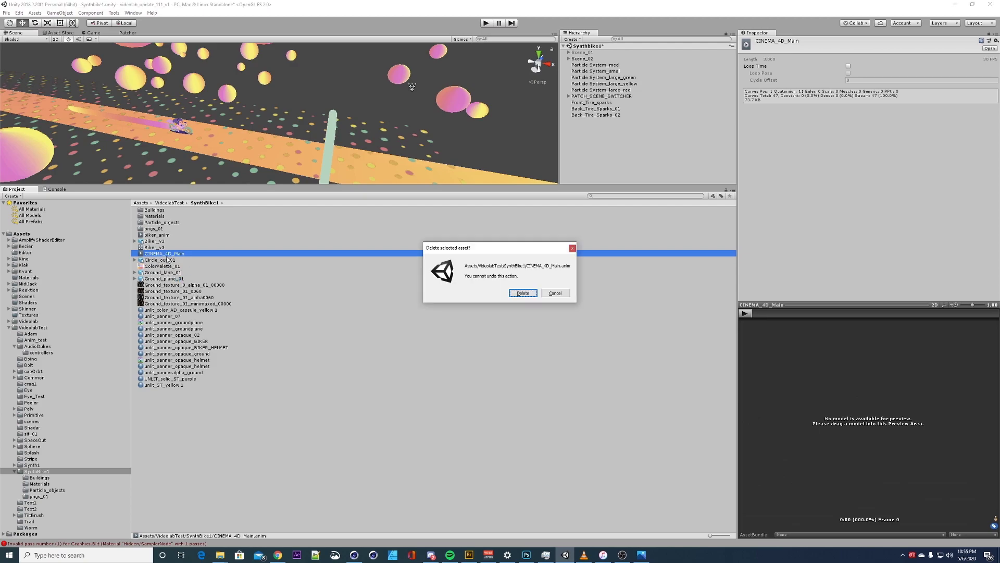
pyautogui.click(522, 293)
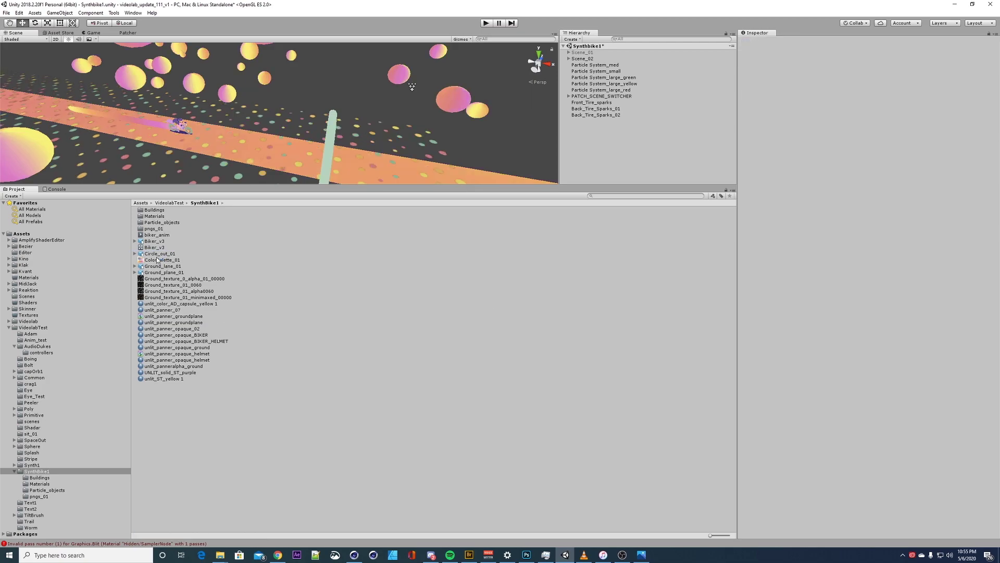
# Enlarge the Scene view, activate the Scene_01 object and frame the motorcycle up close from the front
pyautogui.moveTo(181, 185); pyautogui.dragTo(198, 276)
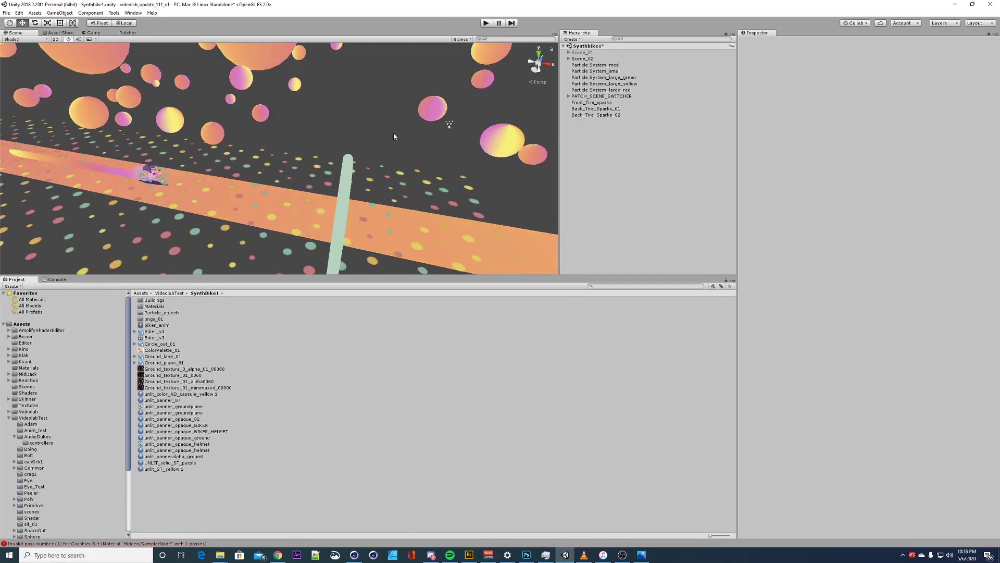
pyautogui.click(588, 53)
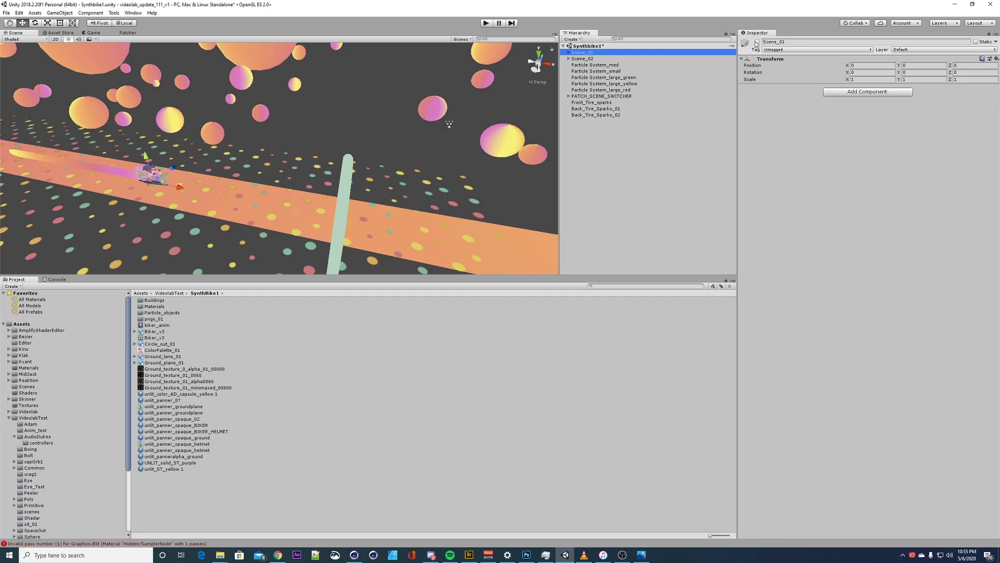
pyautogui.click(757, 43)
pyautogui.keyDown('alt'); pyautogui.moveTo(251, 166); pyautogui.dragTo(108, 264, button='right'); pyautogui.keyUp('alt')
pyautogui.keyDown('alt'); pyautogui.moveTo(108, 264); pyautogui.dragTo(273, 193); pyautogui.keyUp('alt')
pyautogui.keyDown('alt'); pyautogui.moveTo(272, 193); pyautogui.dragTo(226, 124, button='right'); pyautogui.keyUp('alt')
pyautogui.keyDown('alt'); pyautogui.moveTo(245, 128); pyautogui.dragTo(130, 120); pyautogui.keyUp('alt')
pyautogui.keyDown('alt'); pyautogui.moveTo(130, 120); pyautogui.dragTo(339, 153, button='right'); pyautogui.keyUp('alt')
pyautogui.keyDown('alt'); pyautogui.moveTo(339, 154); pyautogui.dragTo(276, 170); pyautogui.keyUp('alt')
pyautogui.keyDown('alt'); pyautogui.moveTo(276, 169); pyautogui.dragTo(472, 137, button='right'); pyautogui.keyUp('alt')
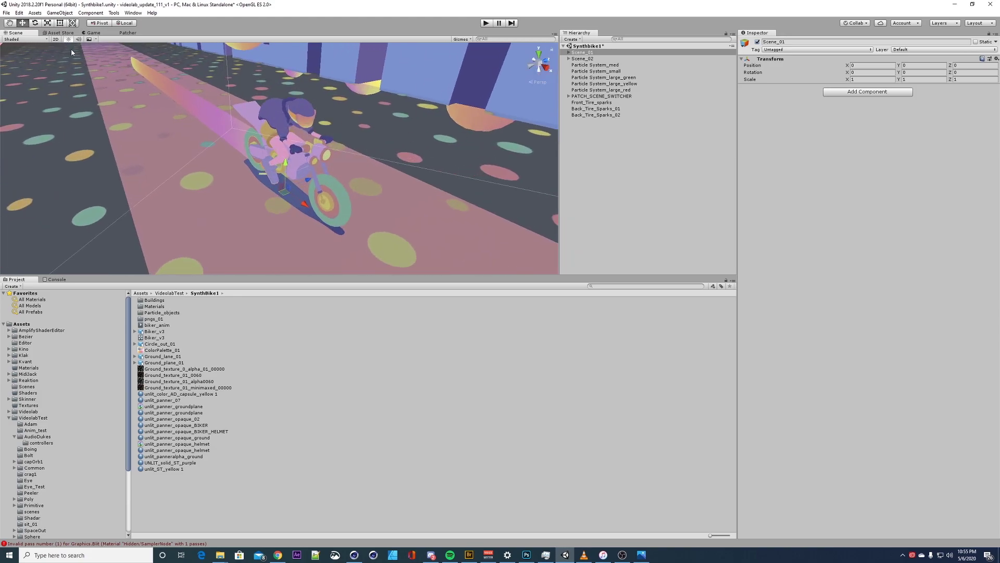
# Run the scene in the Game view to watch the motorcycle in motion and stop playback
pyautogui.click(94, 32)
pyautogui.click(486, 23)
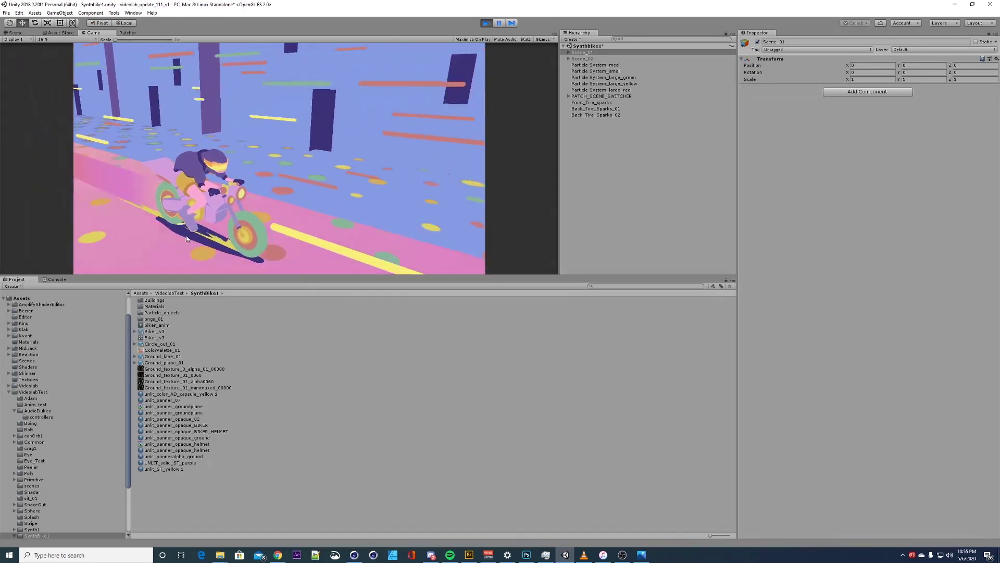
pyautogui.click(486, 23)
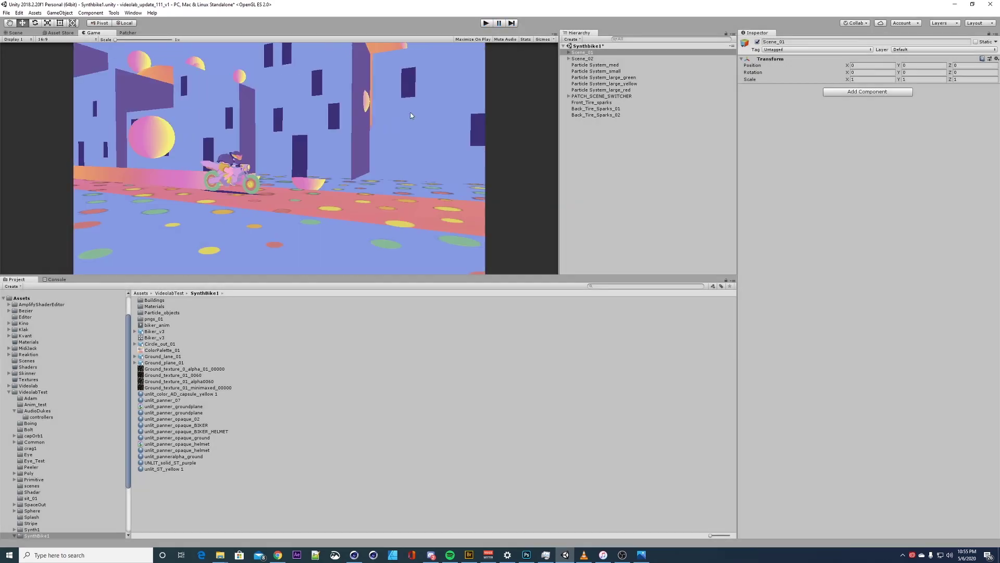
# View the ColorPalette_01 texture and its swatches in the SynthBike1 folder
pyautogui.click(165, 358)
pyautogui.click(166, 350)
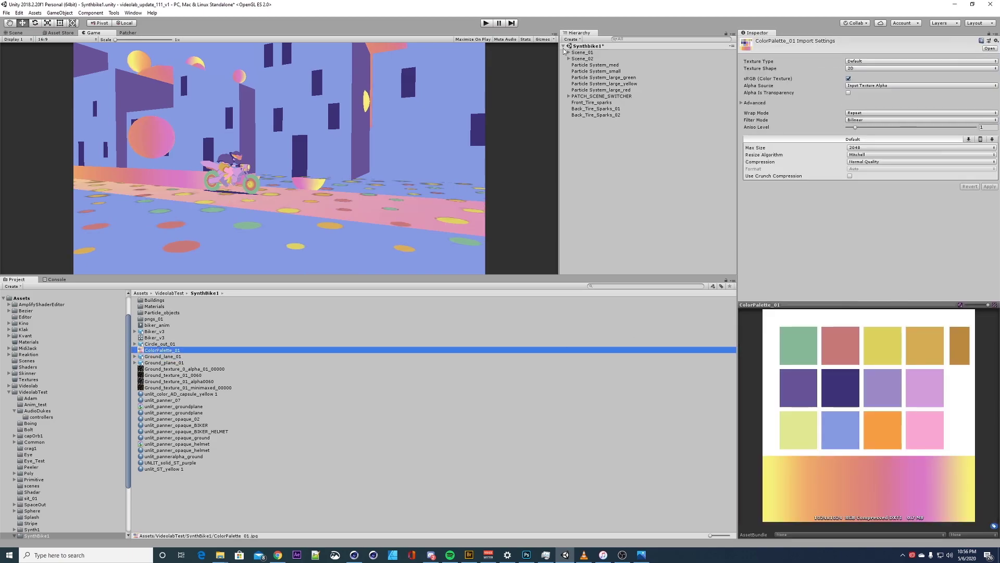
# Expand Scene_01 in the hierarchy and deactivate the Scene_02 object
pyautogui.click(569, 52)
pyautogui.click(584, 159)
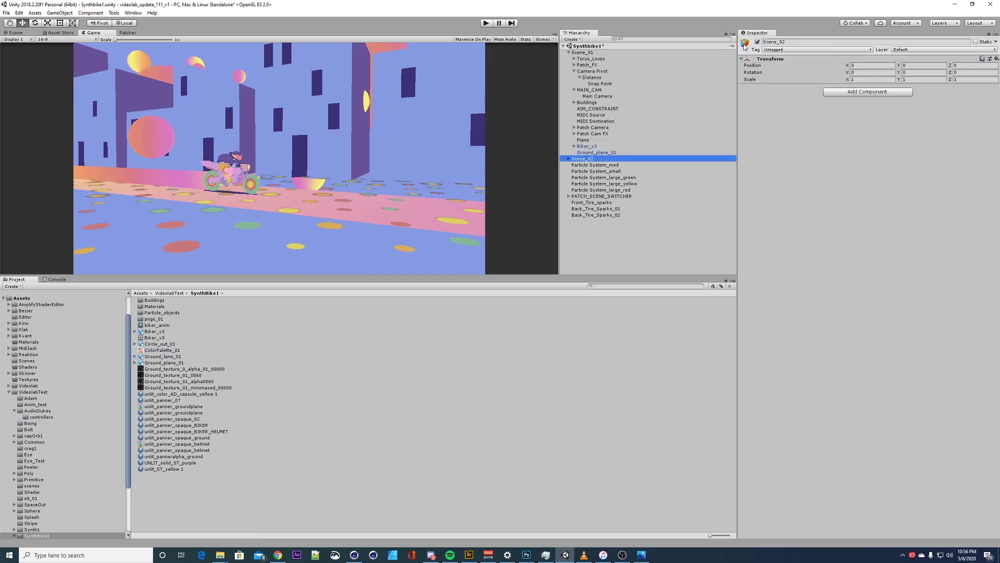
pyautogui.click(758, 42)
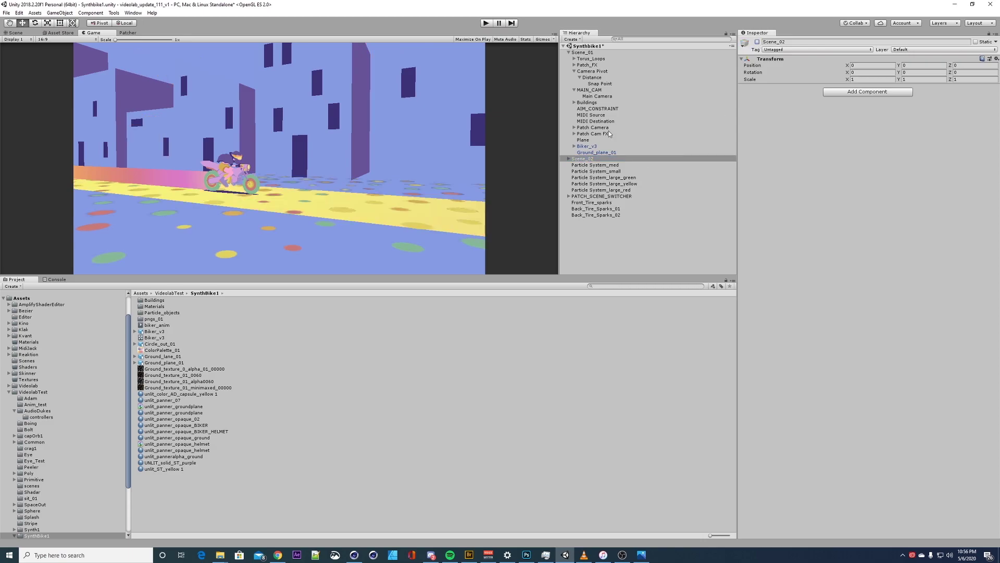
# Select the Shadow mesh under Biker_v3, frame it in the Scene view and expand BIKER_2 in the hierarchy
pyautogui.click(574, 146)
pyautogui.click(587, 172)
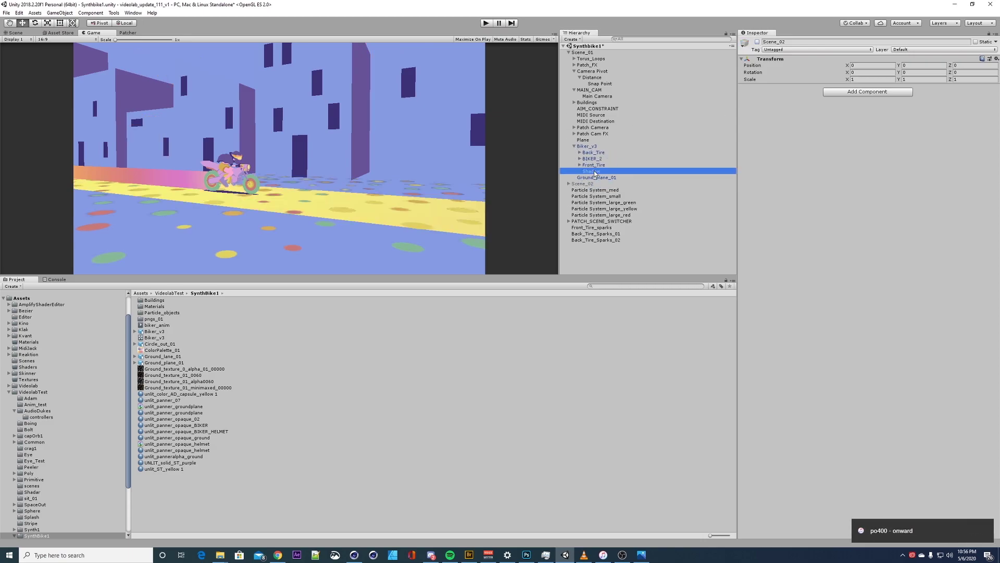
pyautogui.click(16, 32)
pyautogui.press('f')
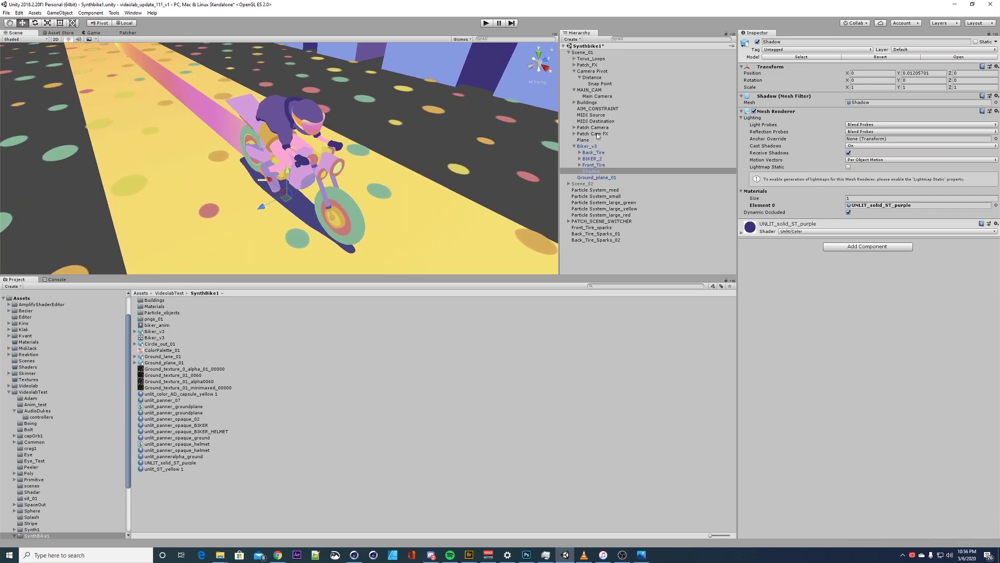
pyautogui.click(580, 159)
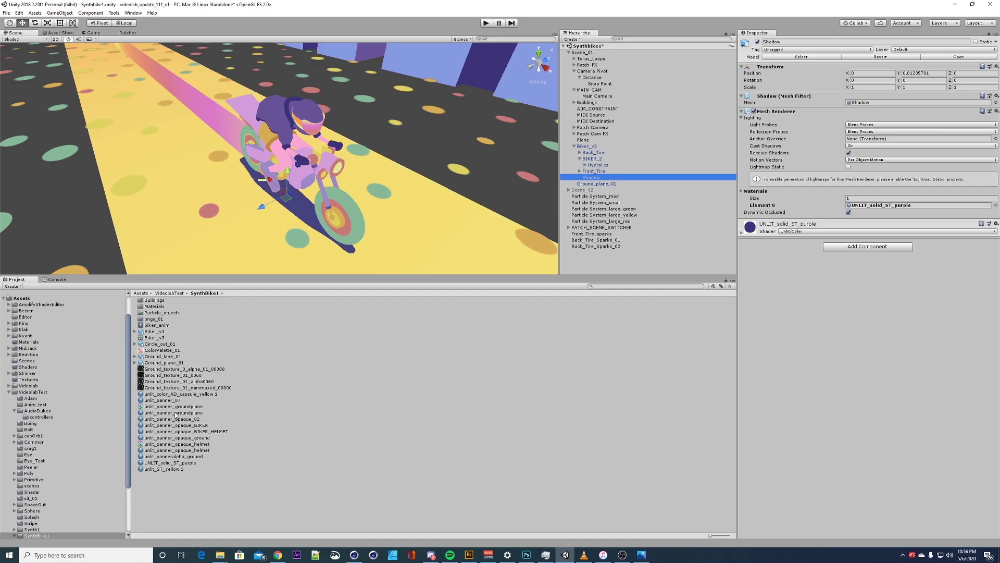
# Browse the SynthBike1 subfolders, open pngs_01 and enlarge the asset browser to fit its file list
pyautogui.scroll(-3, 64, 503)
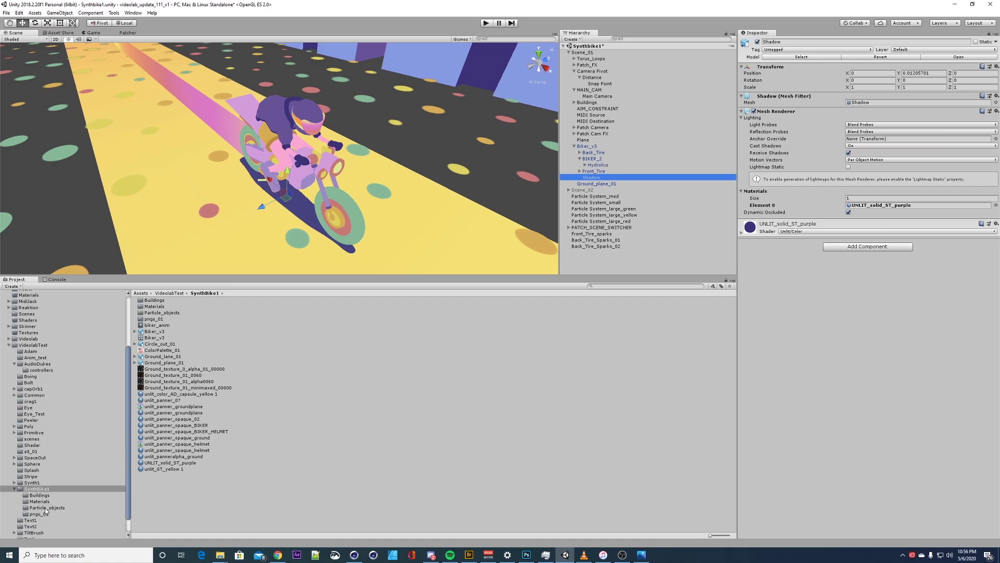
pyautogui.click(40, 495)
pyautogui.click(41, 501)
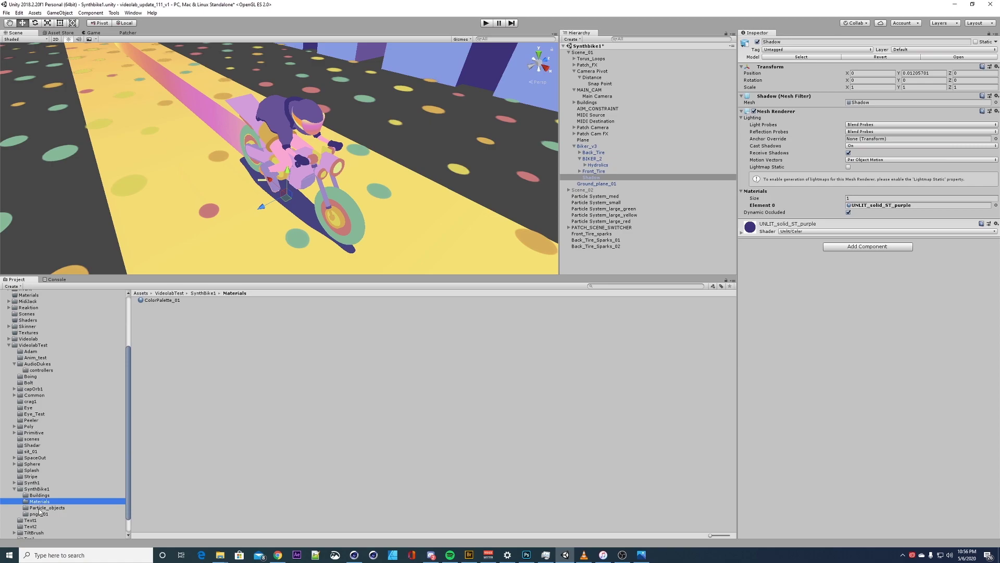
pyautogui.click(42, 508)
pyautogui.click(37, 514)
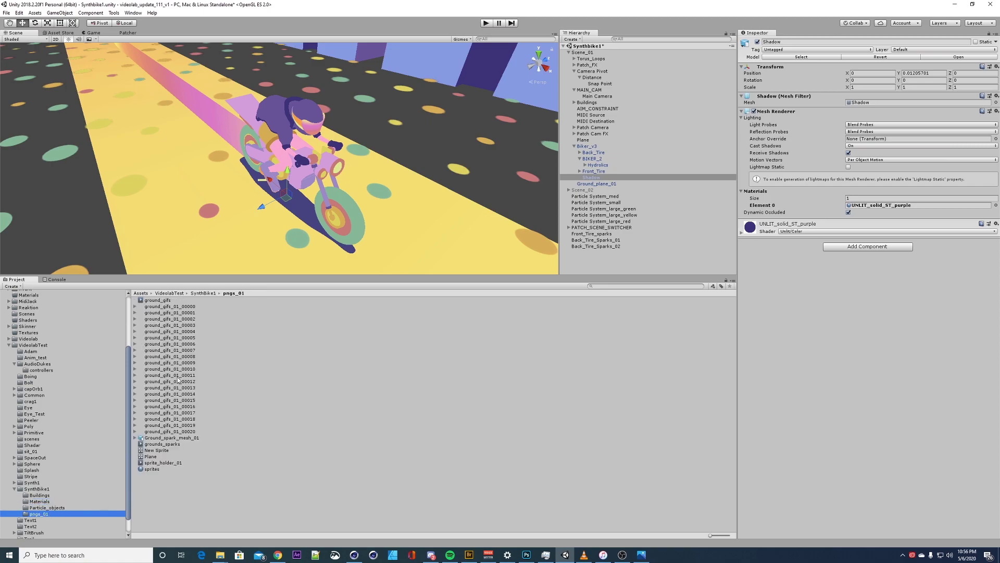
pyautogui.moveTo(162, 278); pyautogui.dragTo(169, 240)
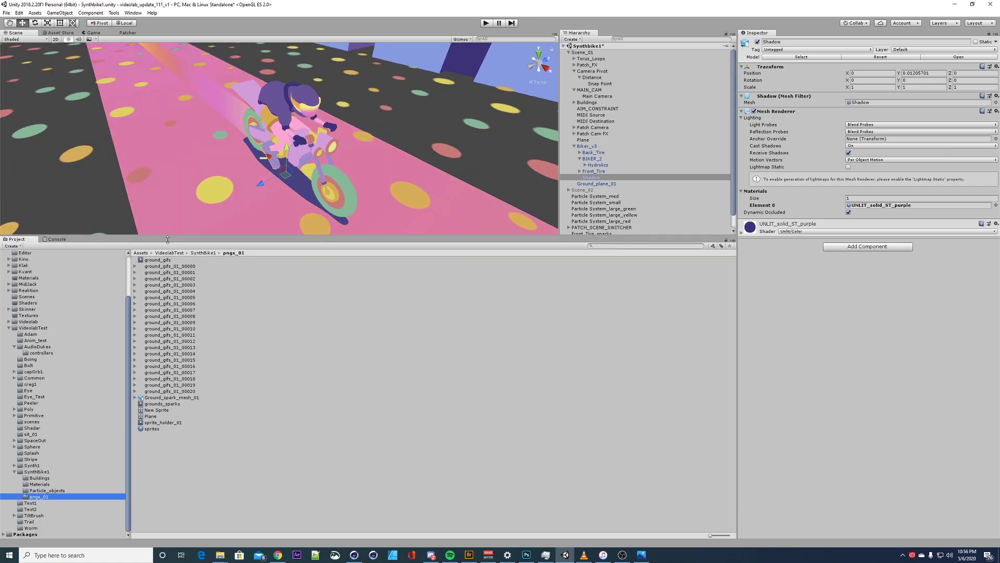
# Preview the ground_gifs_01_00000 and ground_gifs_01_00001 frames of the PNG sequence
pyautogui.click(169, 271)
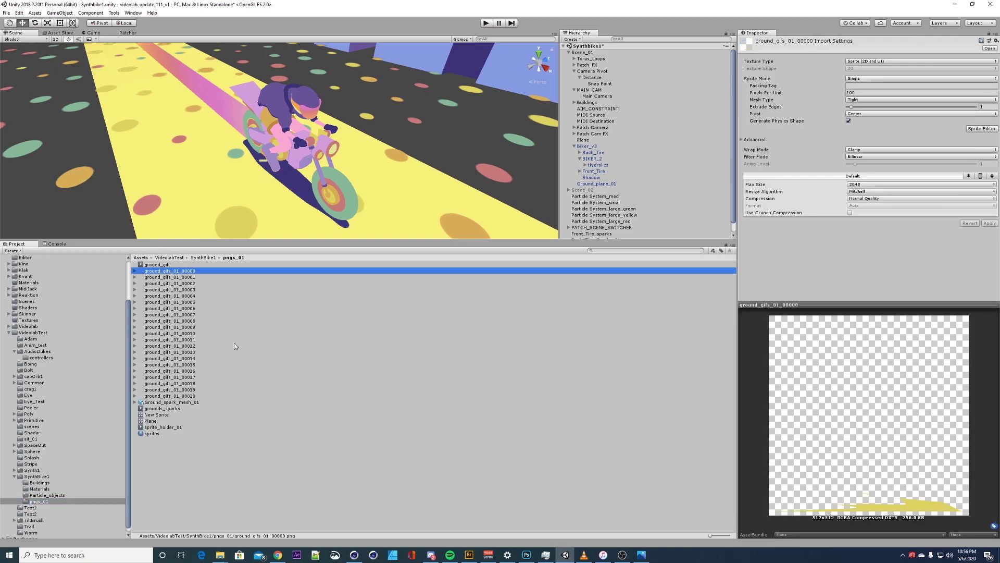
pyautogui.click(162, 277)
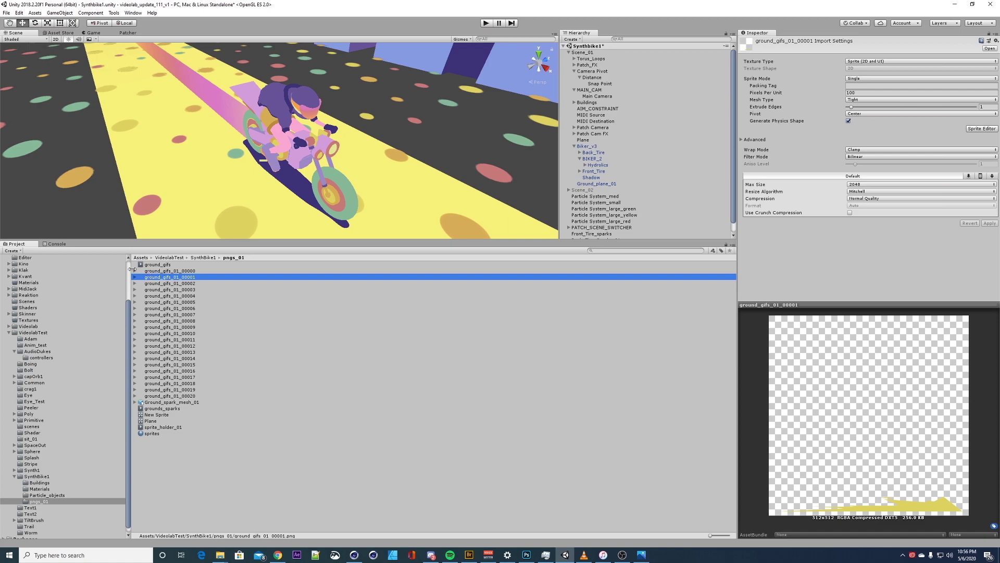
pyautogui.click(135, 271)
pyautogui.click(135, 271)
# Select textures ground_gifs_01_00000 through ground_gifs_01_00020 and choose Sprite (2D and UI) as their texture type
pyautogui.click(167, 271)
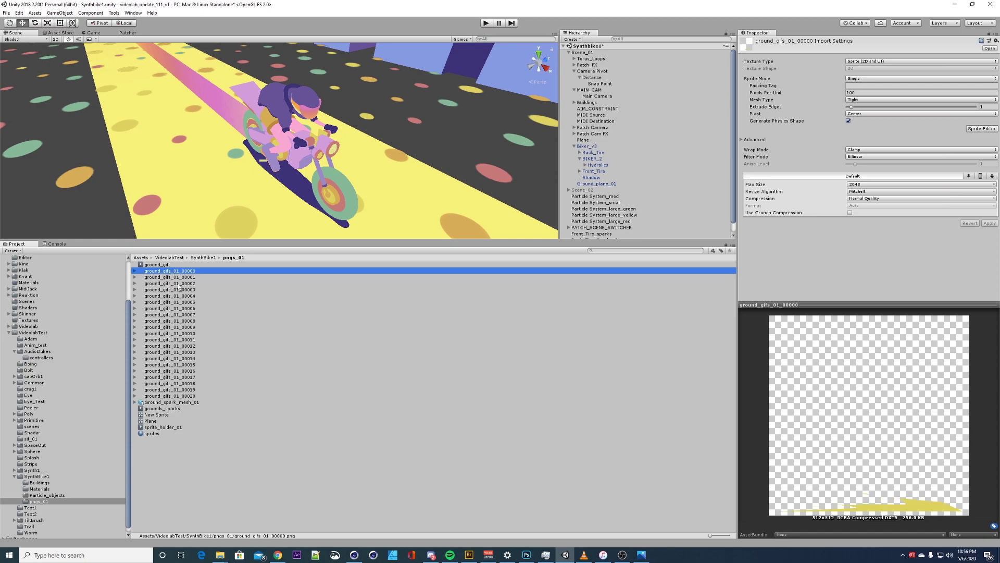
pyautogui.keyDown('shift'); pyautogui.click(170, 397); pyautogui.keyUp('shift')
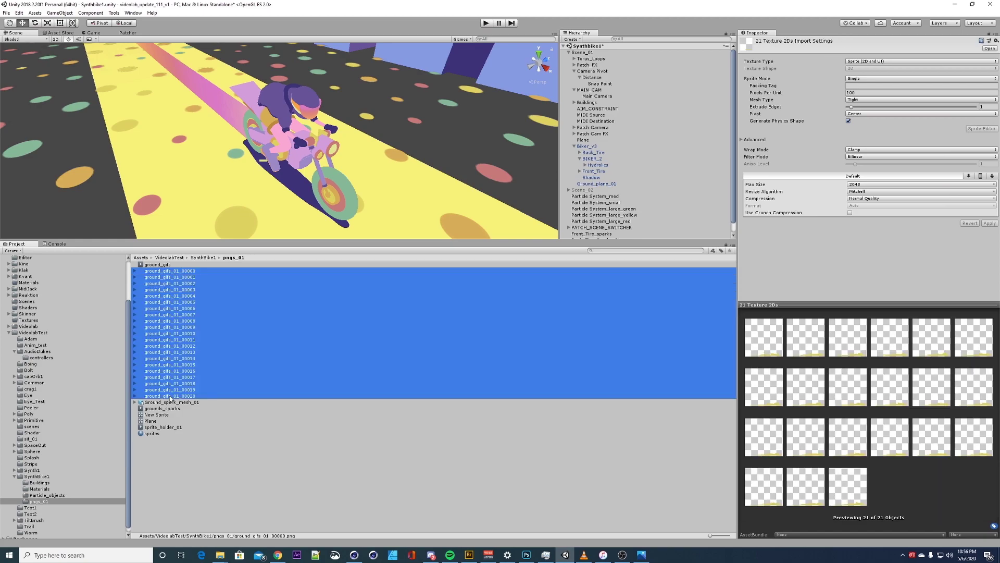
pyautogui.click(856, 63)
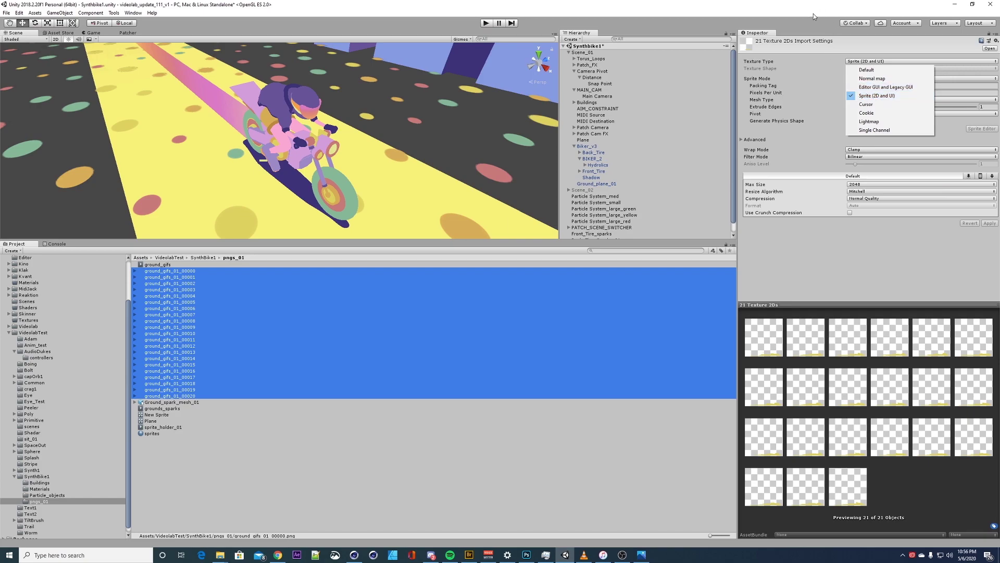
pyautogui.click(864, 96)
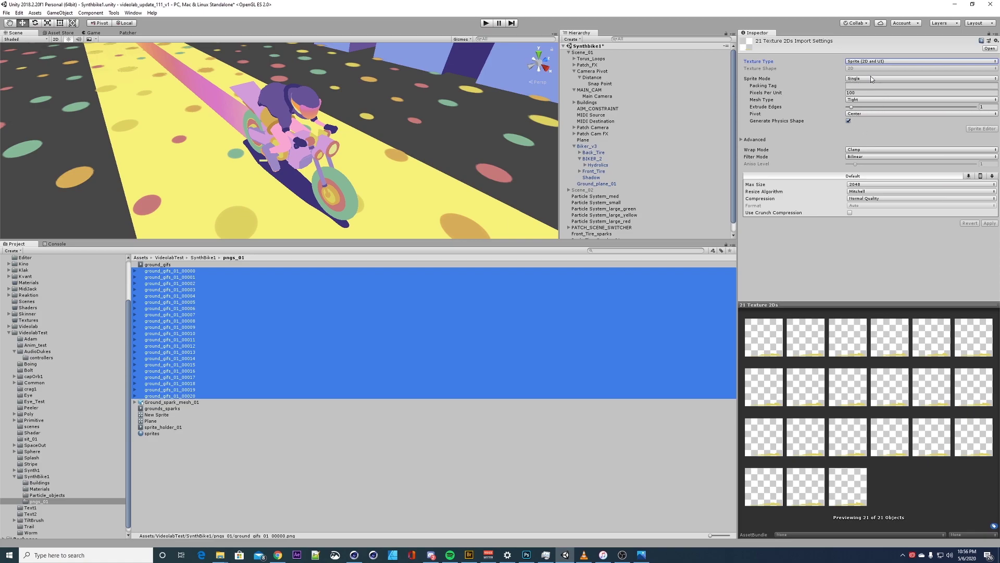
# View the sprite inside ground_gifs_01_00000 and expand the textures up to ground_gifs_01_00006 to show their sprites
pyautogui.click(235, 482)
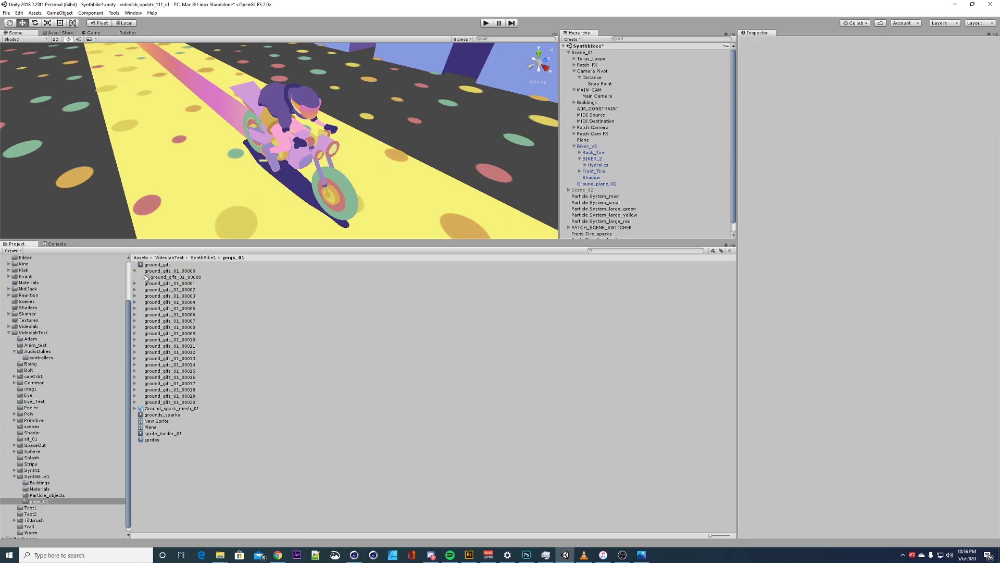
pyautogui.click(157, 277)
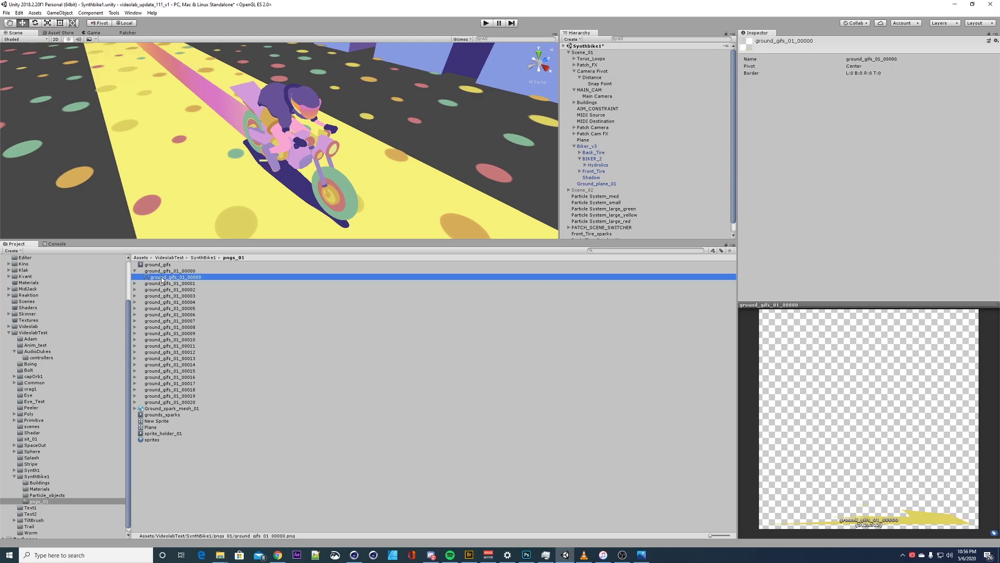
pyautogui.click(135, 283)
pyautogui.click(134, 296)
pyautogui.click(134, 308)
pyautogui.click(135, 321)
pyautogui.click(134, 333)
pyautogui.click(134, 346)
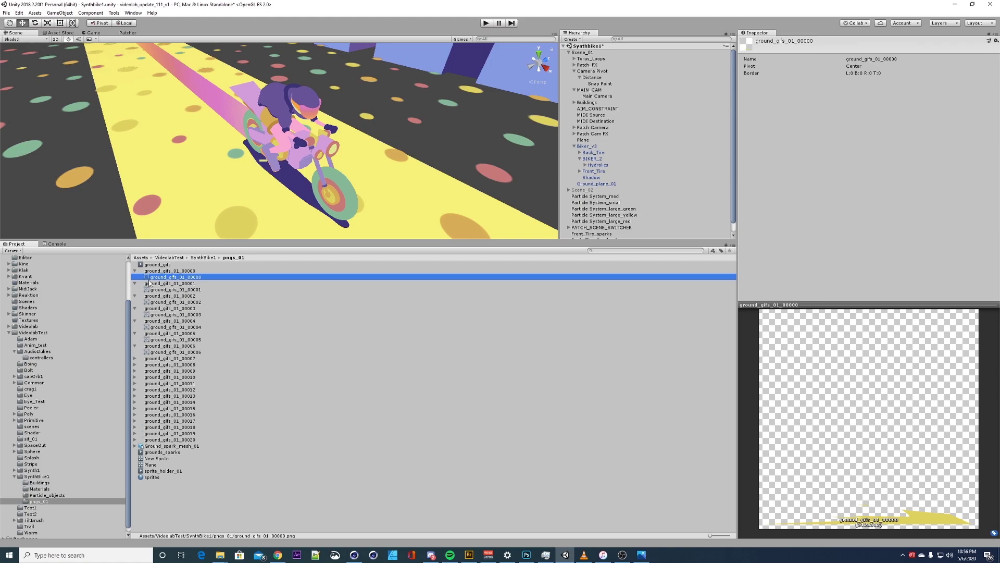
# Select the sprites of ground_gifs_01_00000 through ground_gifs_01_00006 together and view the ground_gifs asset
pyautogui.keyDown('ctrl'); pyautogui.click(159, 289); pyautogui.keyUp('ctrl')
pyautogui.keyDown('ctrl'); pyautogui.click(159, 302); pyautogui.keyUp('ctrl')
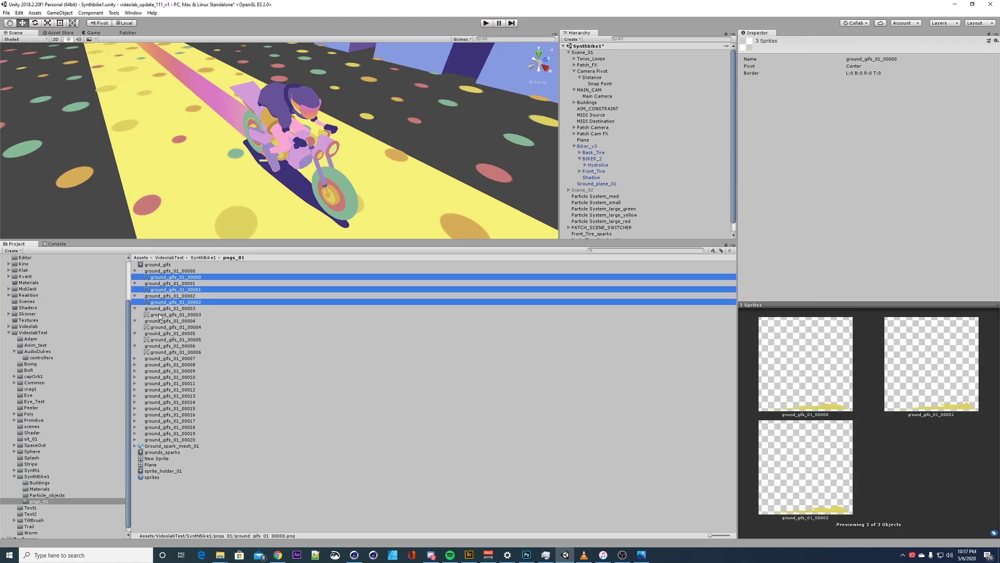
pyautogui.keyDown('ctrl'); pyautogui.click(160, 315); pyautogui.keyUp('ctrl')
pyautogui.keyDown('ctrl'); pyautogui.click(159, 327); pyautogui.keyUp('ctrl')
pyautogui.keyDown('ctrl'); pyautogui.click(161, 339); pyautogui.keyUp('ctrl')
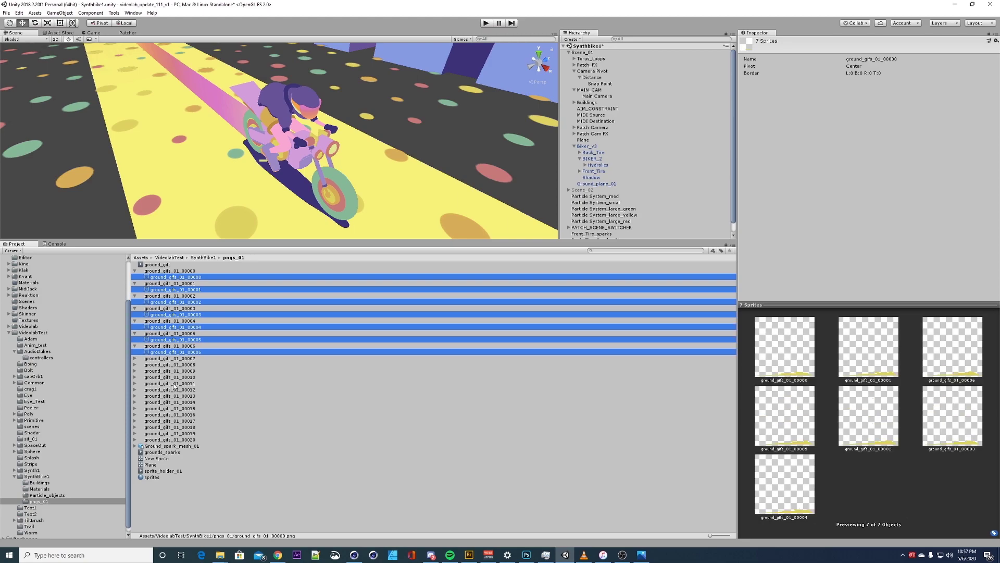
pyautogui.click(158, 265)
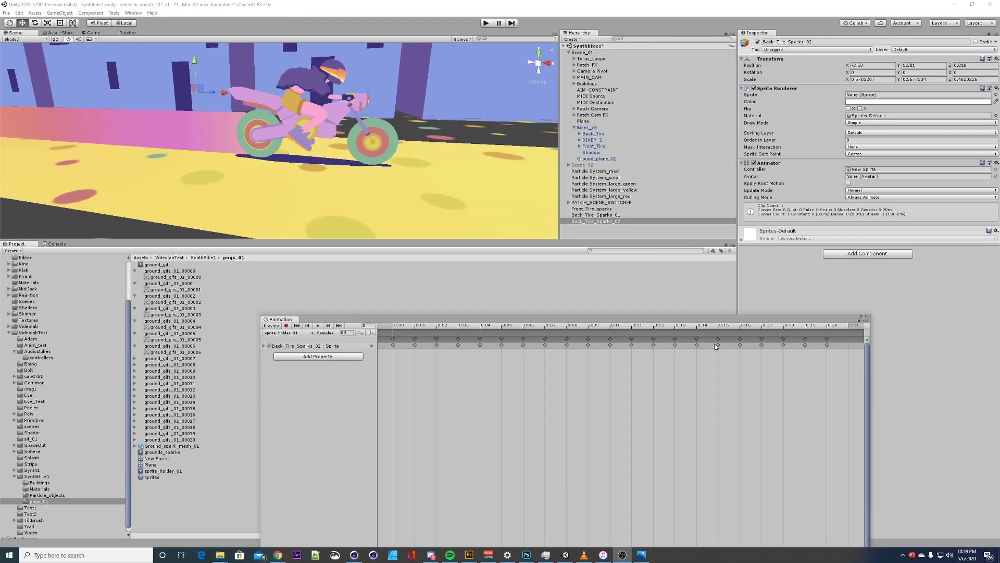
# Inspect Front_Tire_sparks and Back_Tire_Sparks_01 and search the components that can be added for "sprite"
pyautogui.click(593, 208)
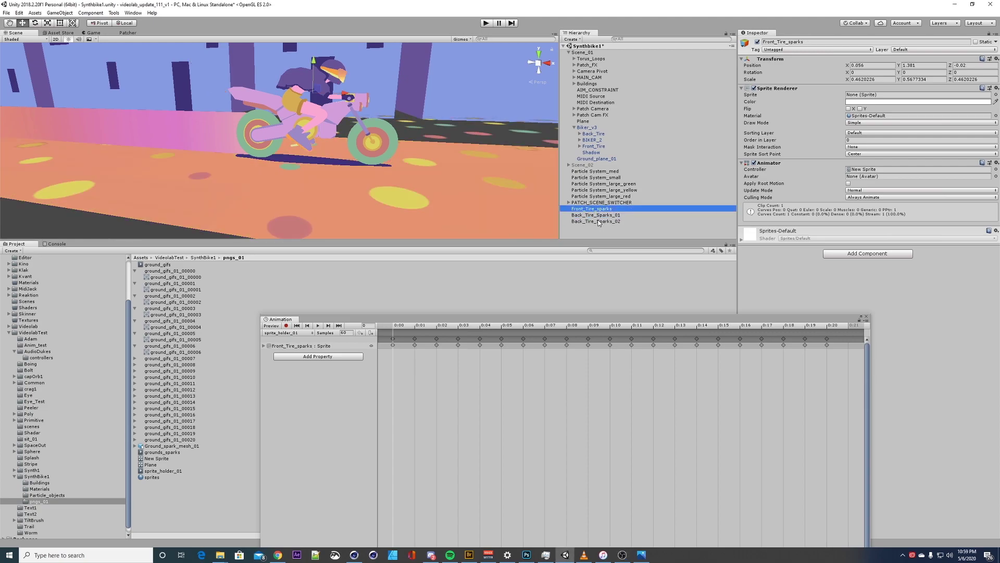
pyautogui.press('Down')
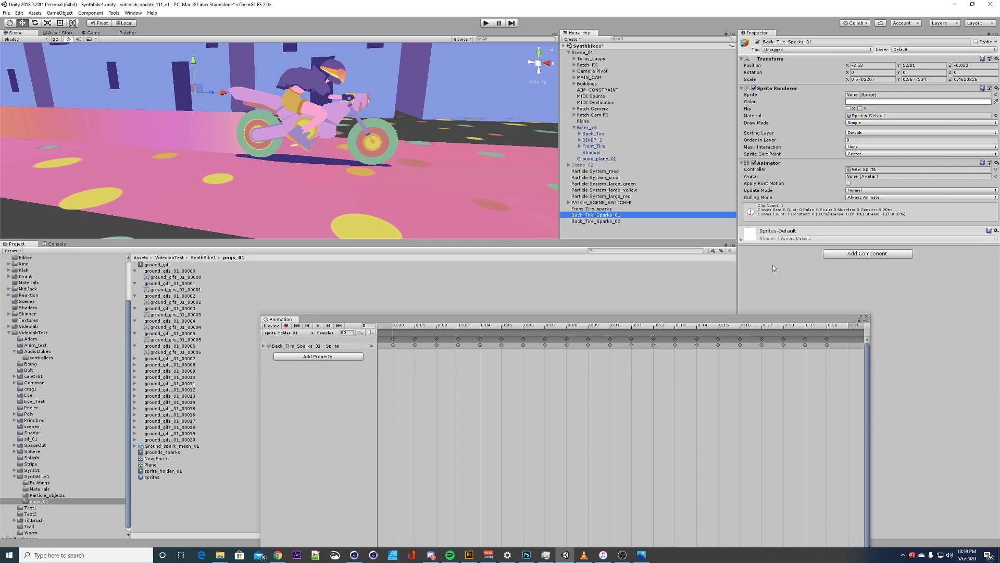
pyautogui.click(852, 253)
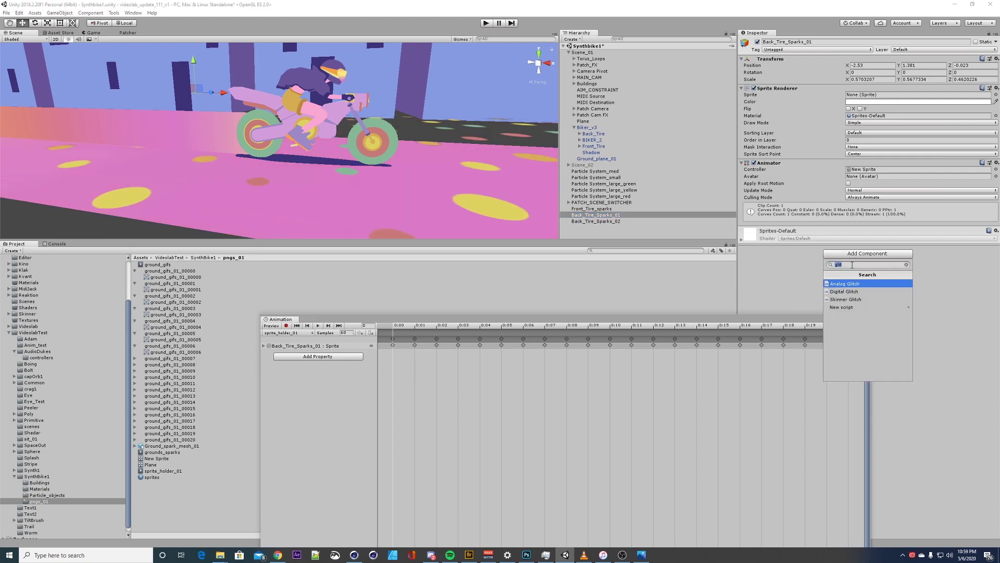
pyautogui.write('sp')
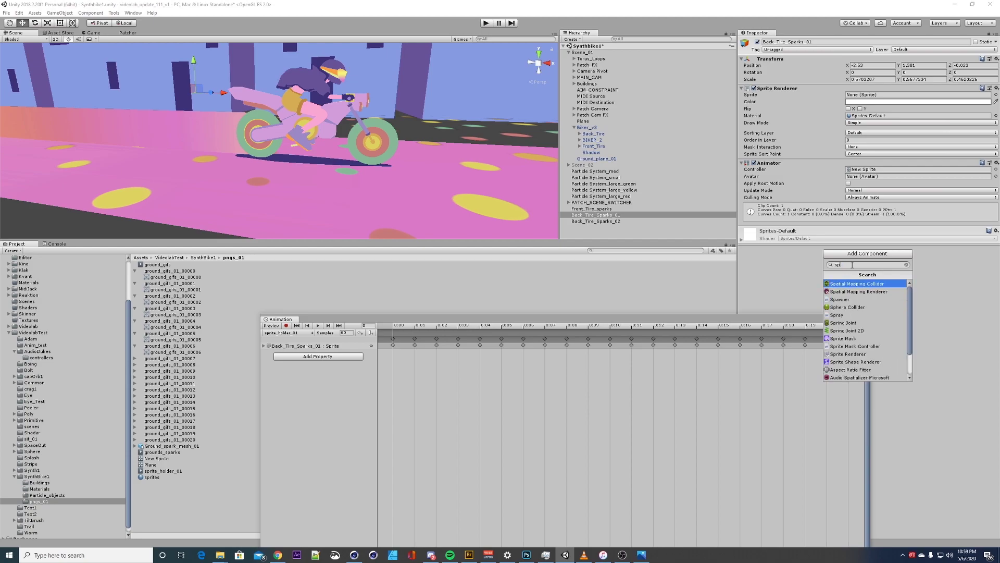
pyautogui.write('rite')
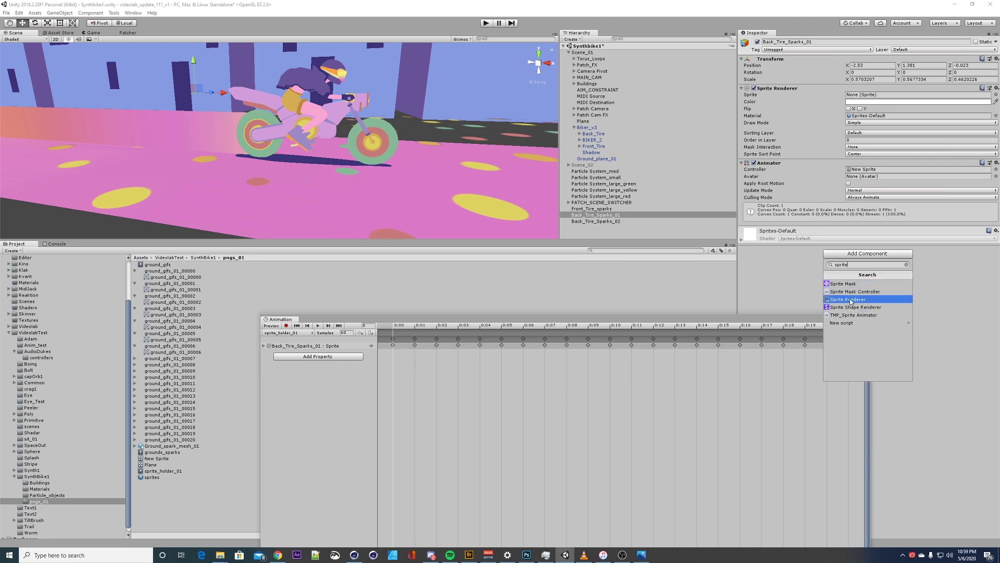
pyautogui.click(769, 258)
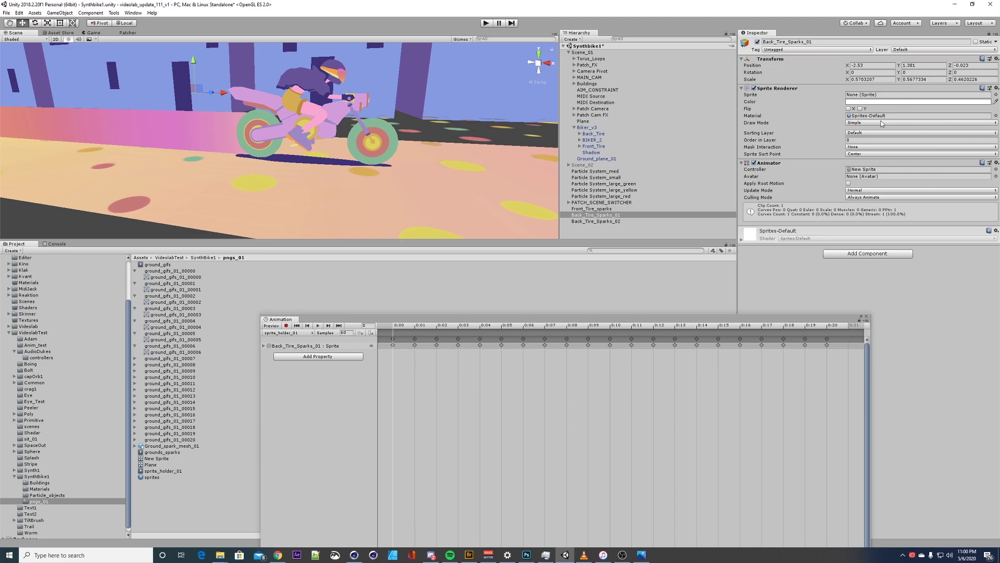
# Review the three tire sparks objects one by one and view the motorcycle's wheels up close
pyautogui.click(590, 222)
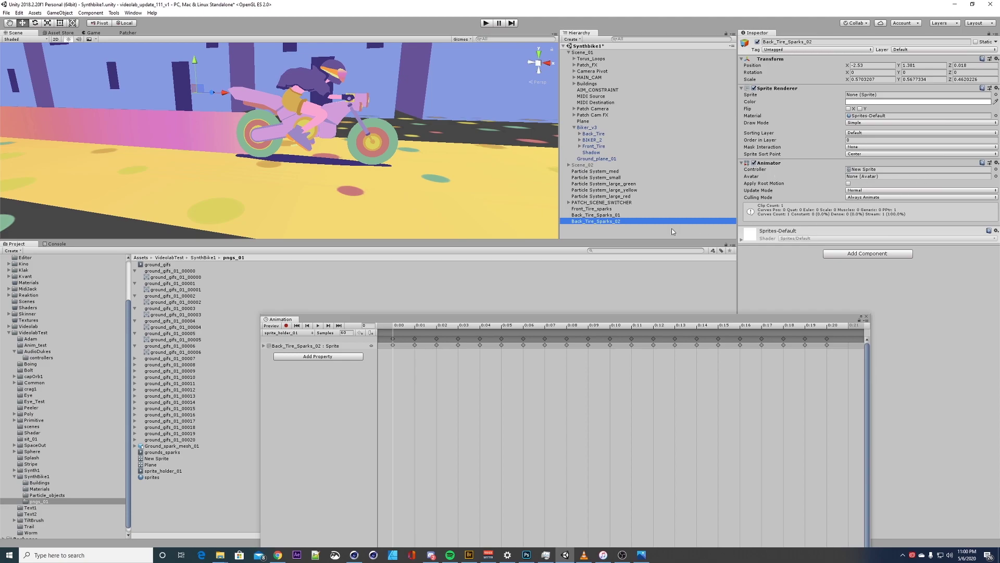
pyautogui.click(591, 215)
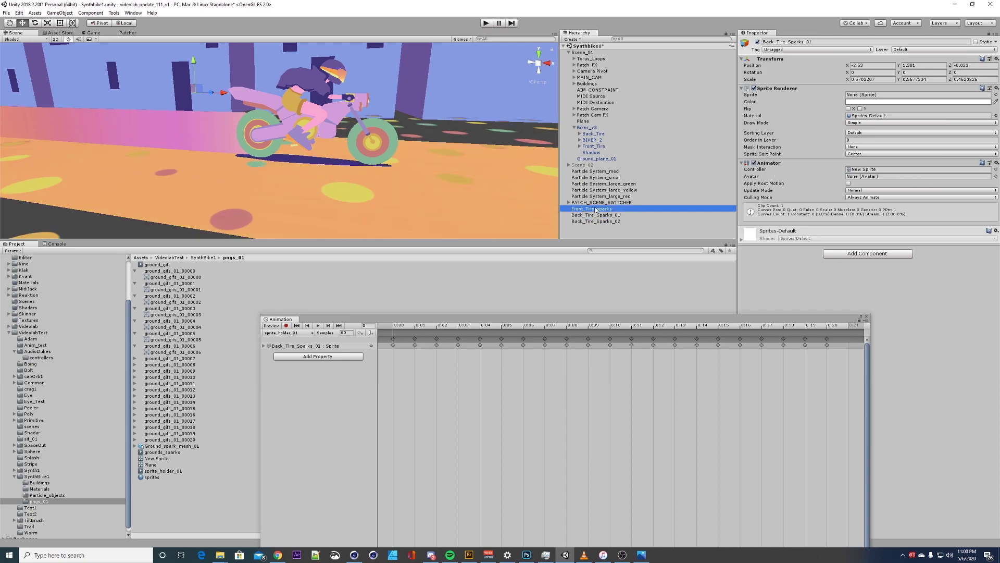
pyautogui.click(595, 208)
pyautogui.click(595, 215)
pyautogui.click(594, 220)
pyautogui.keyDown('alt'); pyautogui.moveTo(367, 147); pyautogui.dragTo(319, 152); pyautogui.keyUp('alt')
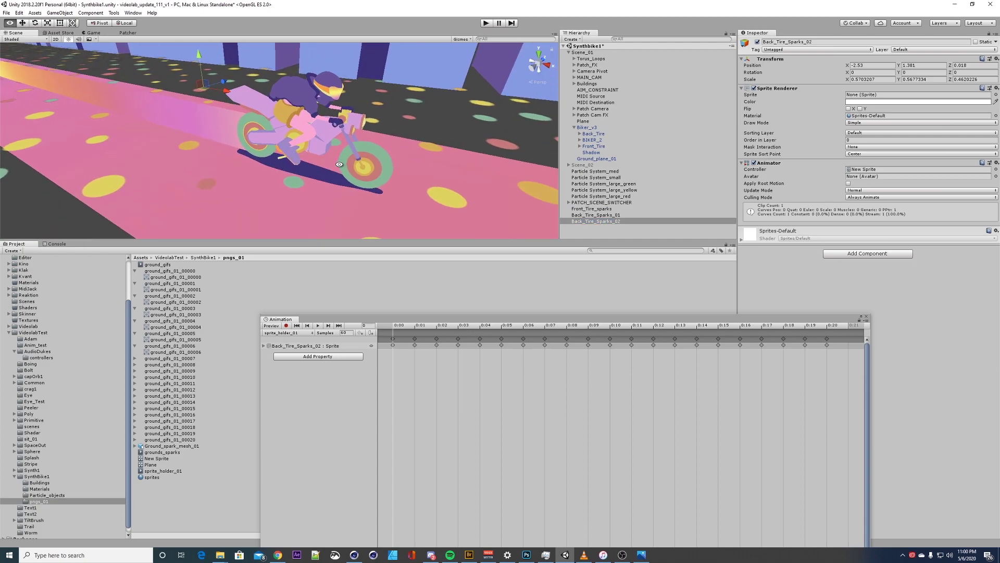
pyautogui.scroll(5, 344, 167)
pyautogui.keyDown('alt'); pyautogui.moveTo(357, 184); pyautogui.dragTo(403, 160); pyautogui.keyUp('alt')
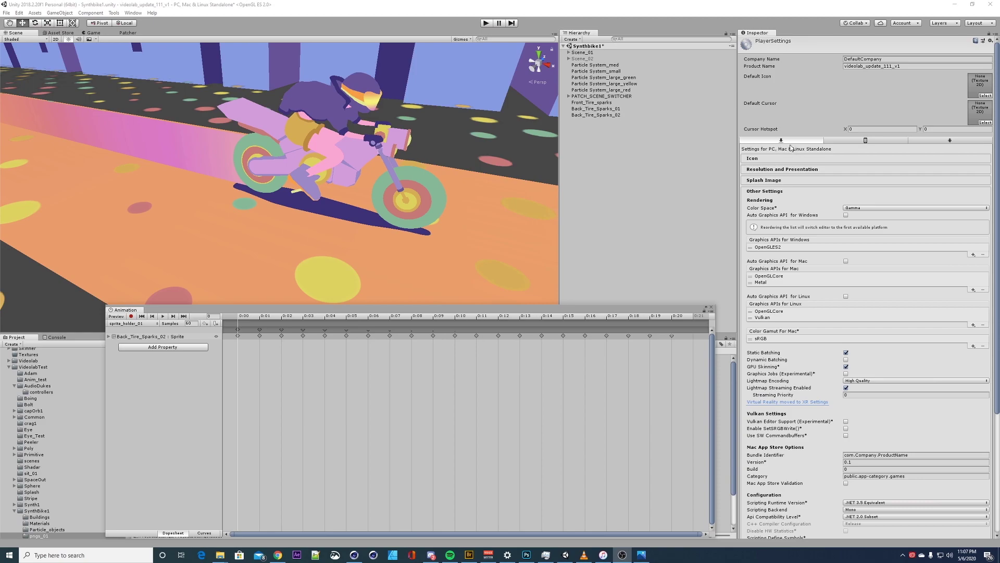
pyautogui.click(19, 12)
pyautogui.moveTo(72, 205)
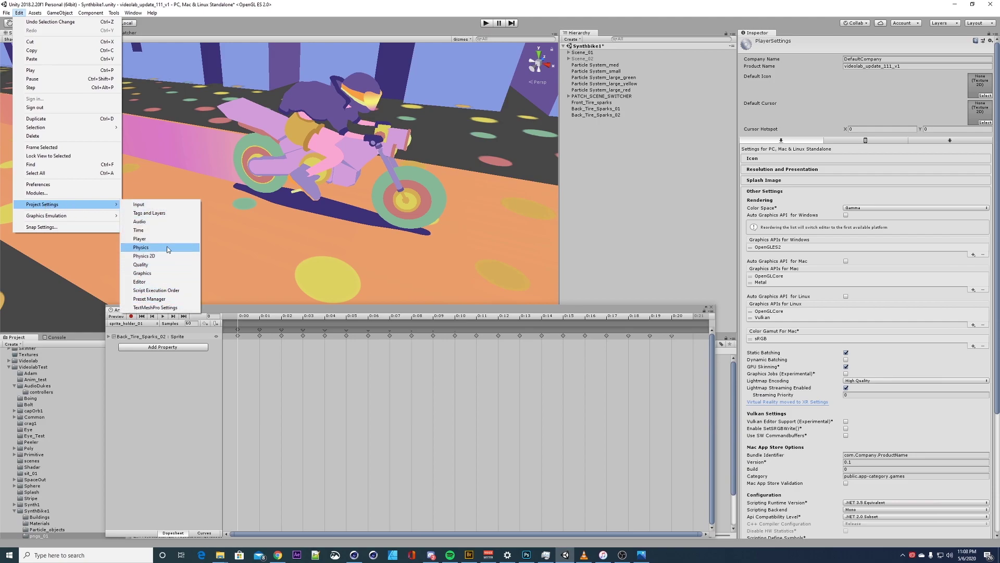
pyautogui.press('Escape')
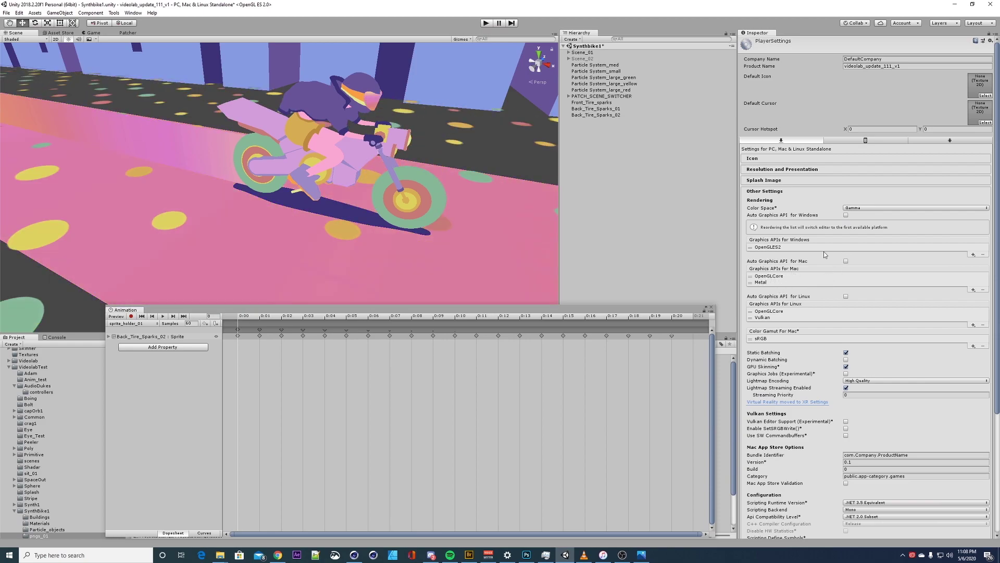
# Compare the Graphics API options in the Player settings for iOS, Android and PC, Mac & Linux Standalone
pyautogui.click(857, 142)
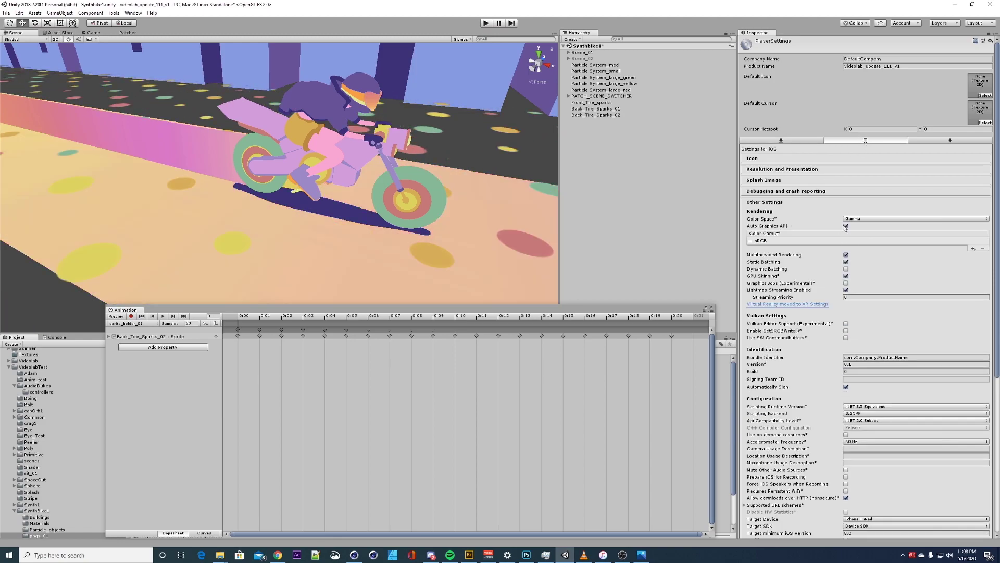
pyautogui.click(941, 140)
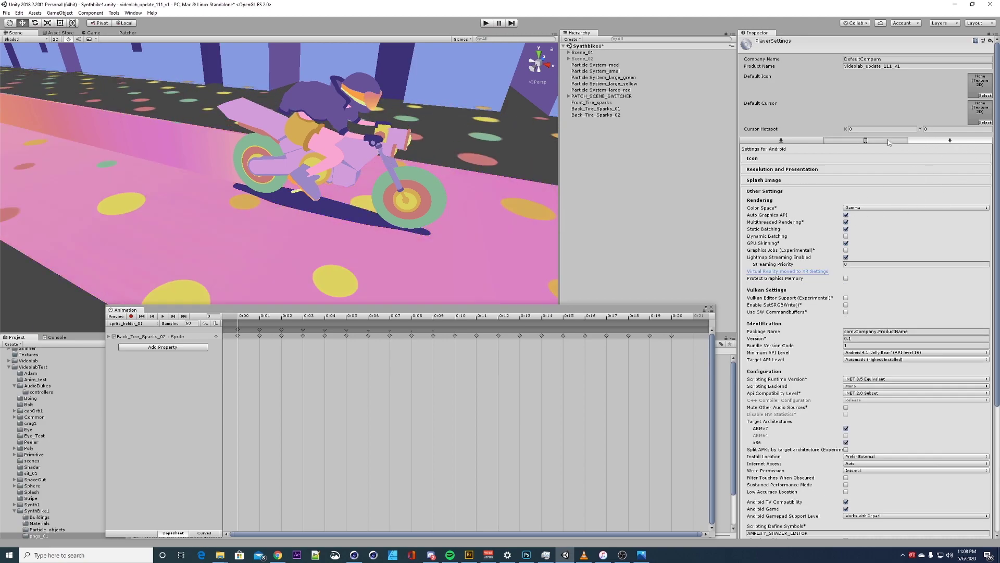
pyautogui.click(783, 140)
pyautogui.click(783, 139)
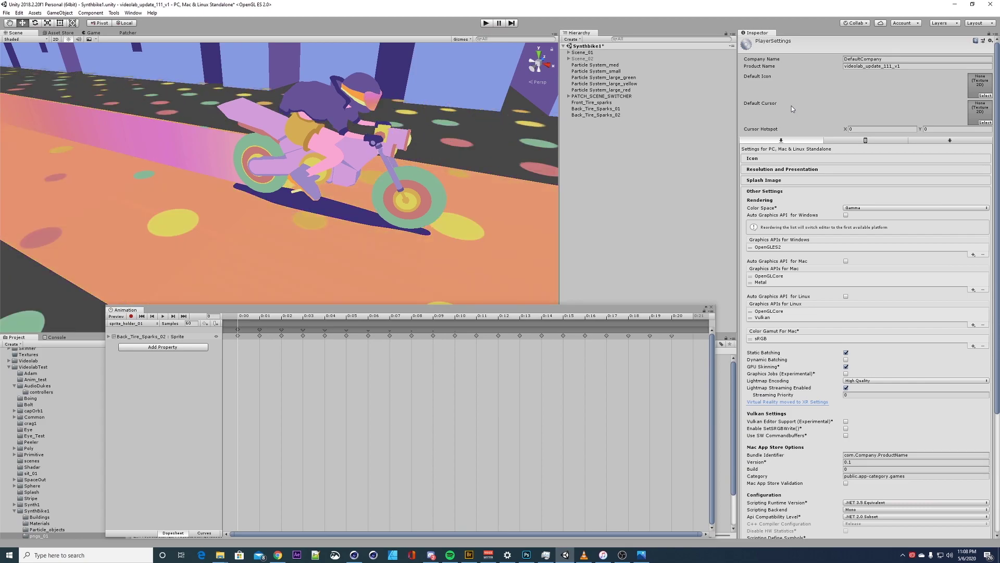
pyautogui.click(881, 138)
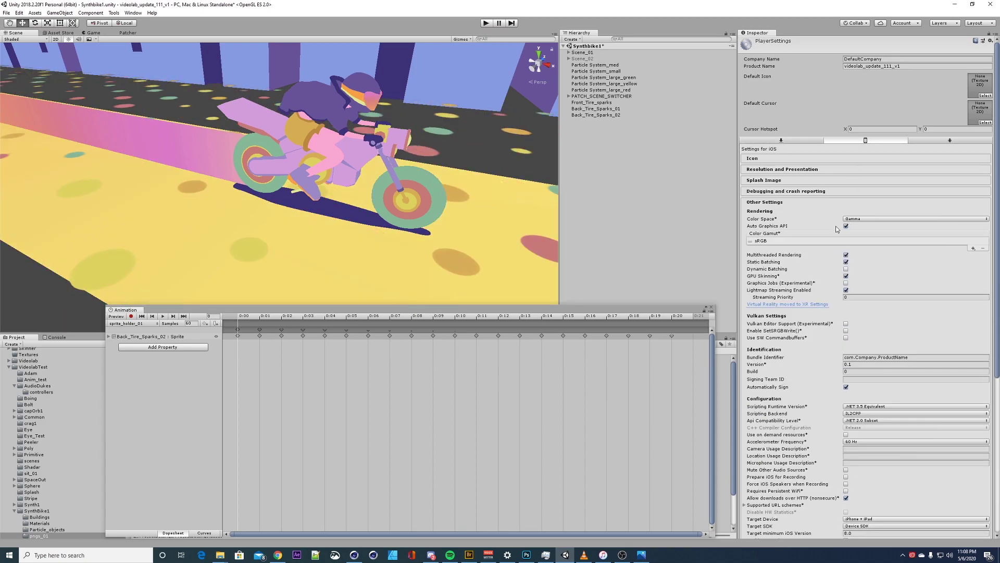
pyautogui.click(944, 140)
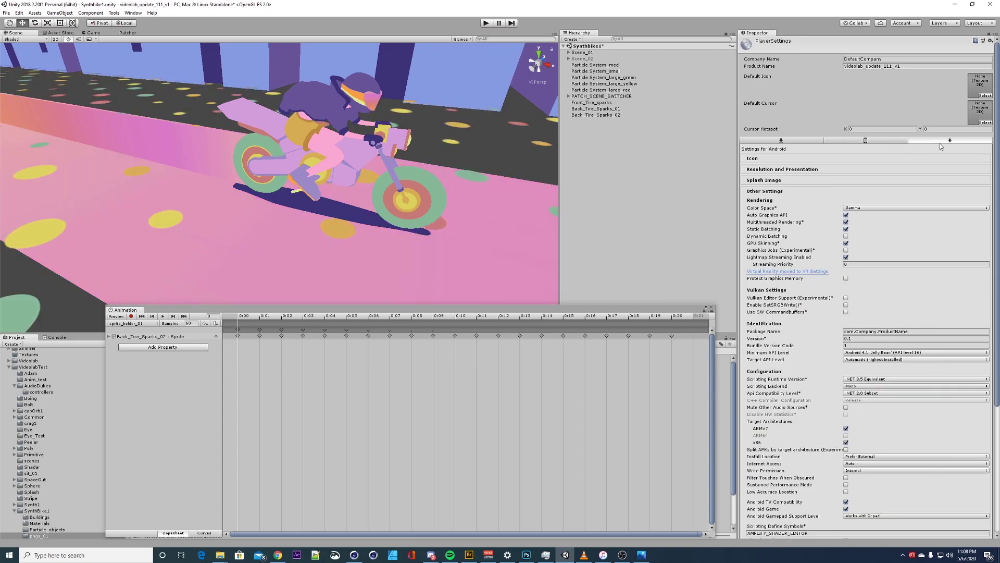
pyautogui.click(865, 140)
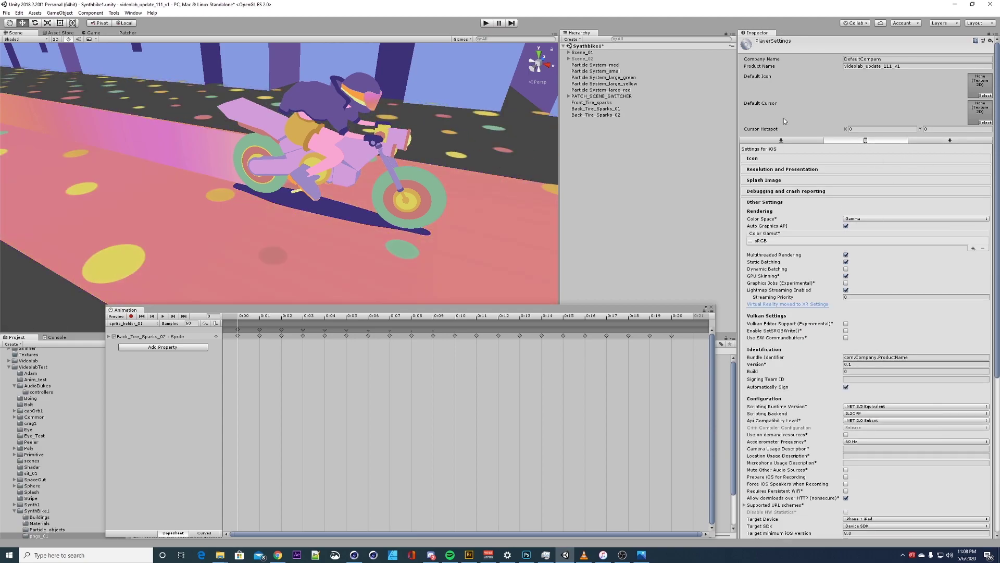